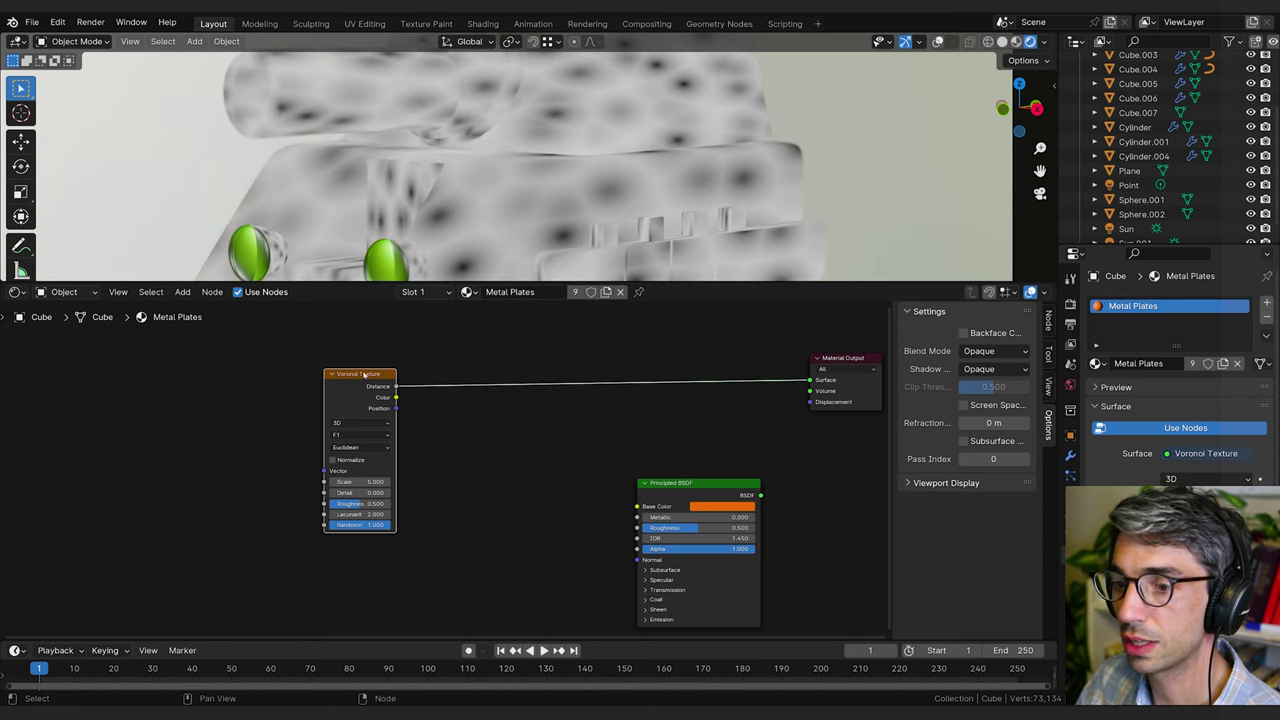
# Insert a Color Ramp node between the Voronoi Texture's Distance output and the Material Output's Surface input.
pyautogui.moveTo(361, 376); pyautogui.dragTo(344, 362)
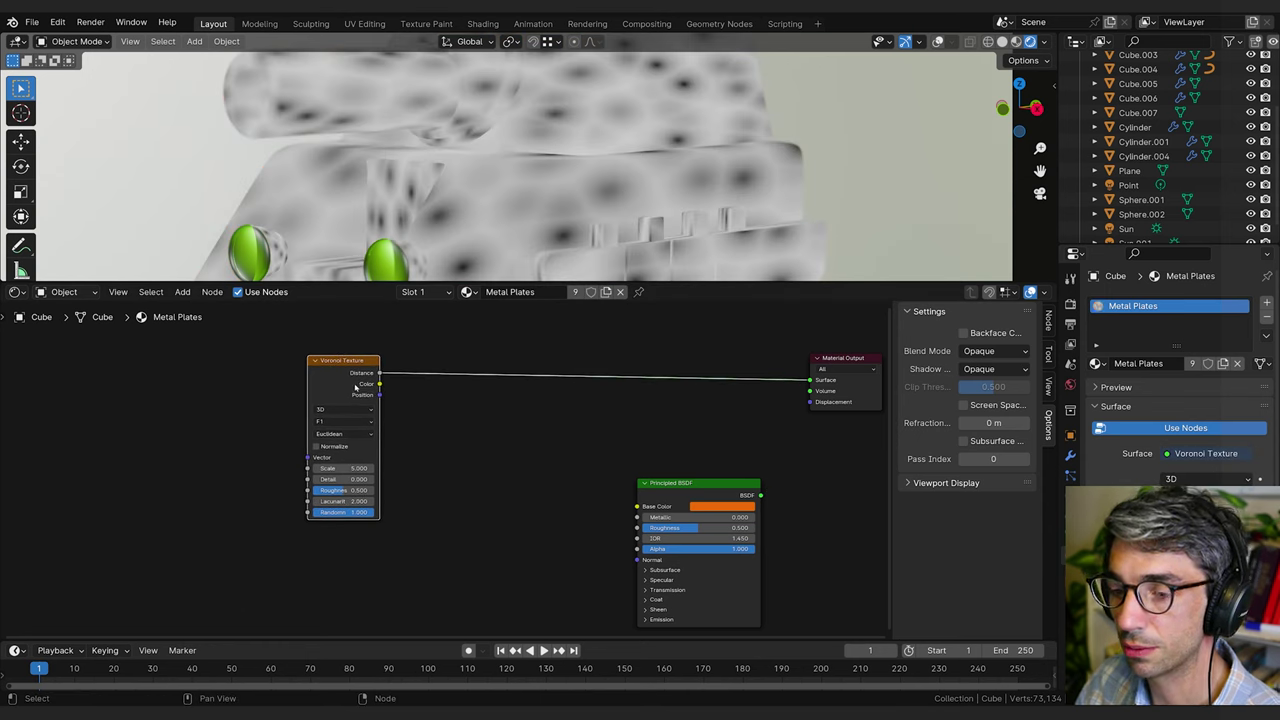
pyautogui.hotkey('shift', 'a')
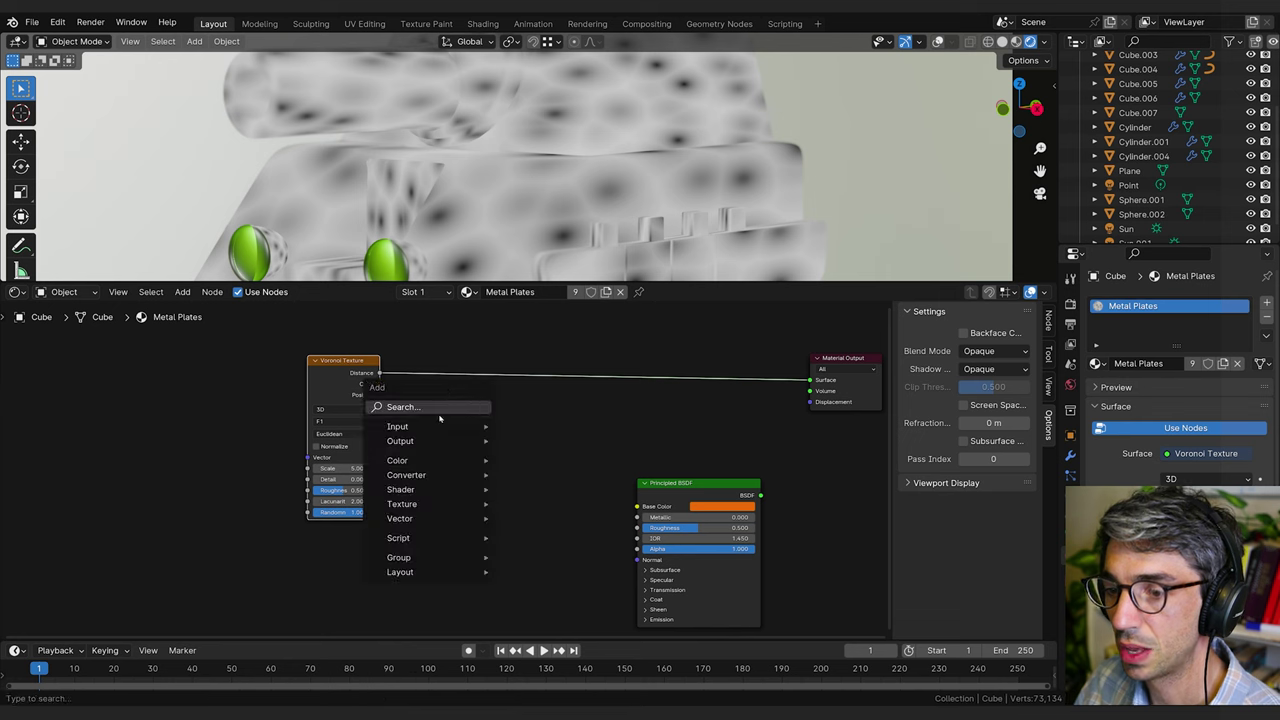
pyautogui.write('color')
pyautogui.press('Down')
pyautogui.press('Return')
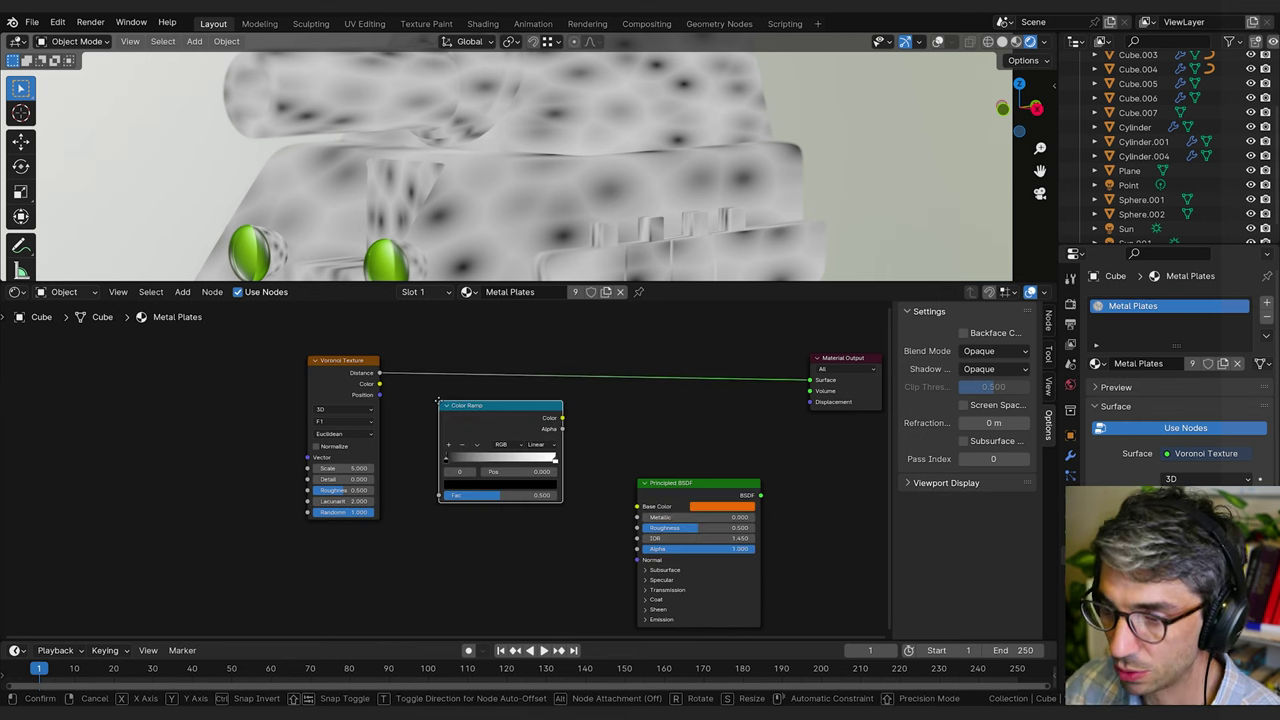
pyautogui.click(440, 364)
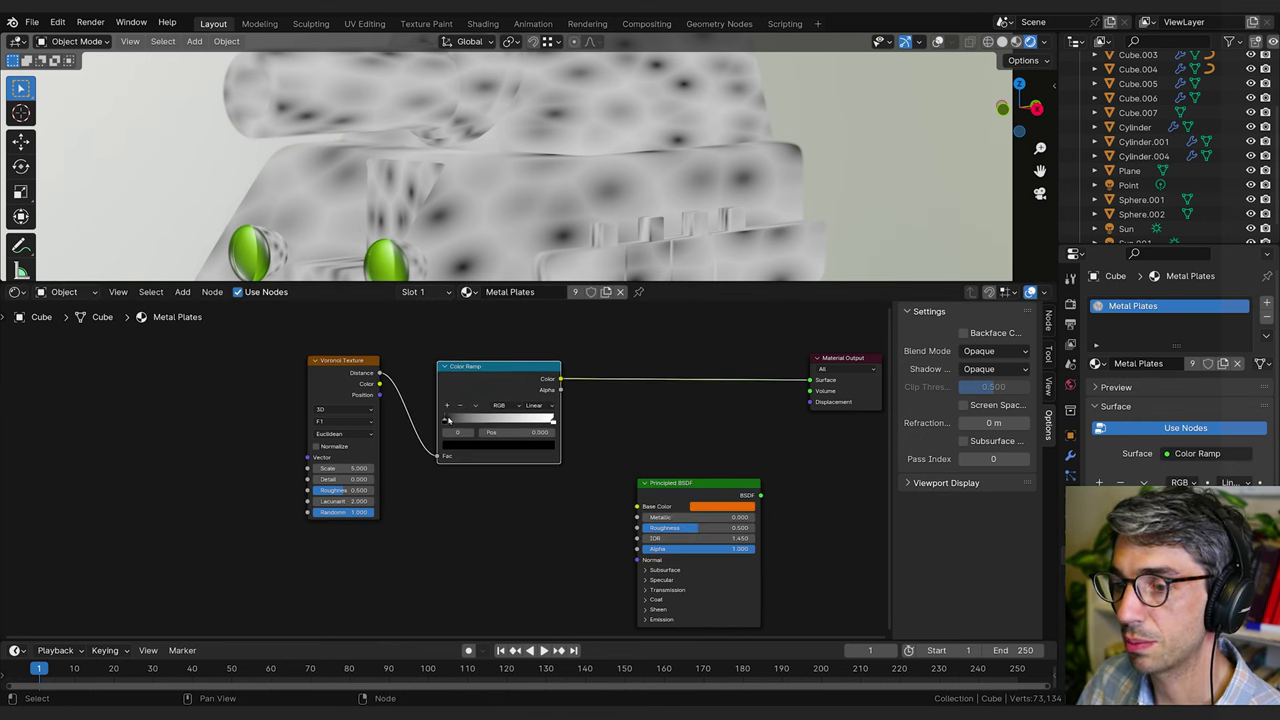
# Bring the Color Ramp's stops closer together with white at 0.810, and set the Voronoi Texture's randomness to 0.
pyautogui.moveTo(447, 420); pyautogui.dragTo(532, 421)
pyautogui.click(388, 511)
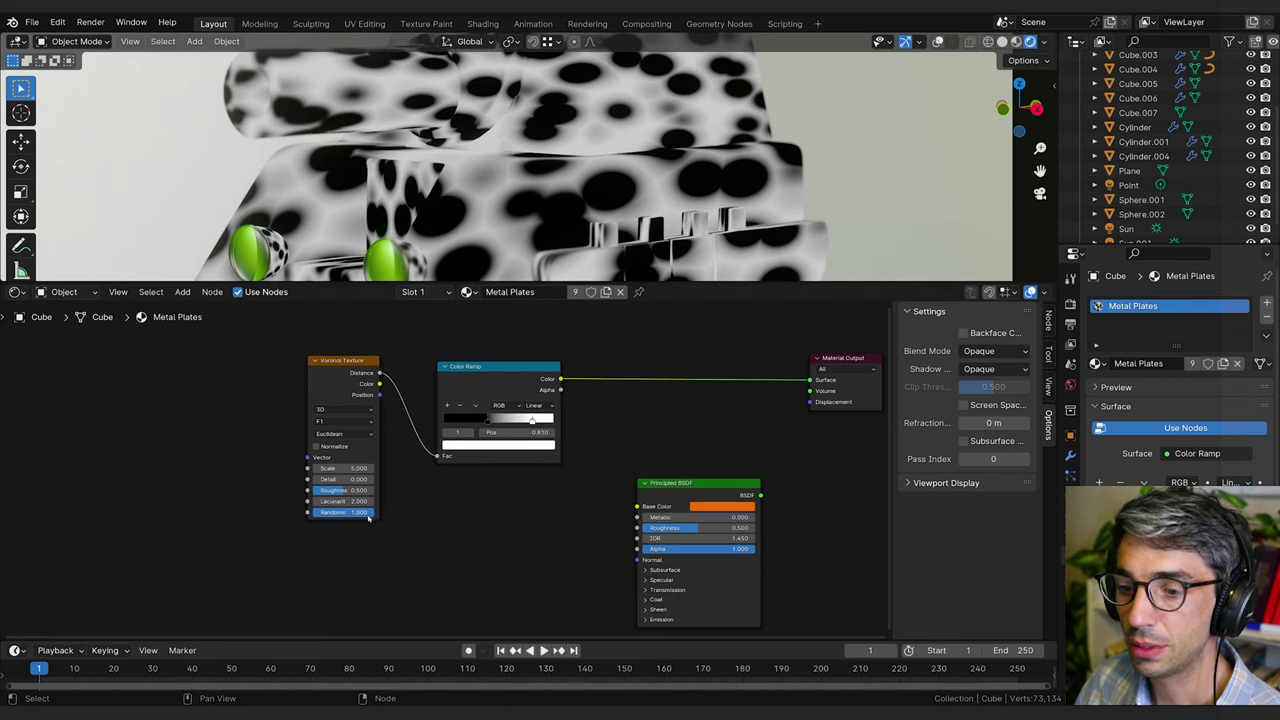
pyautogui.moveTo(368, 513); pyautogui.dragTo(306, 513)
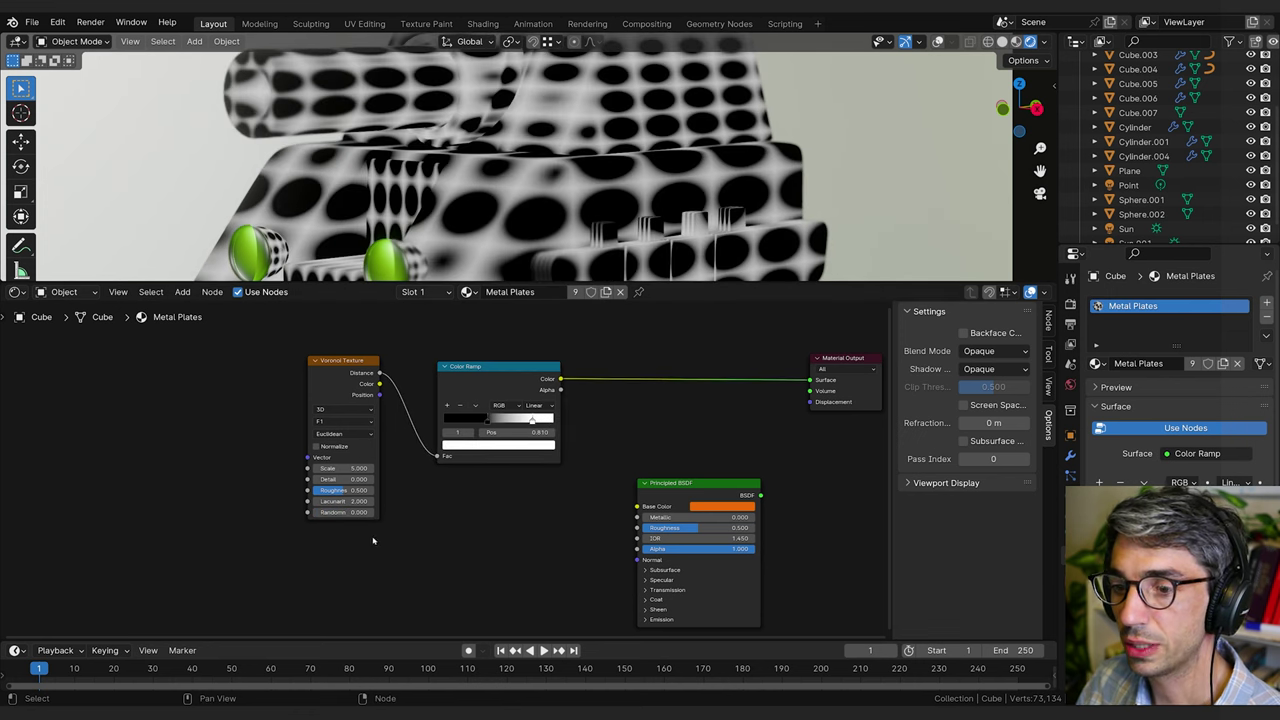
# Try the Manhattan distance metric on the Voronoi Texture and settle on Chebychev.
pyautogui.click(344, 434)
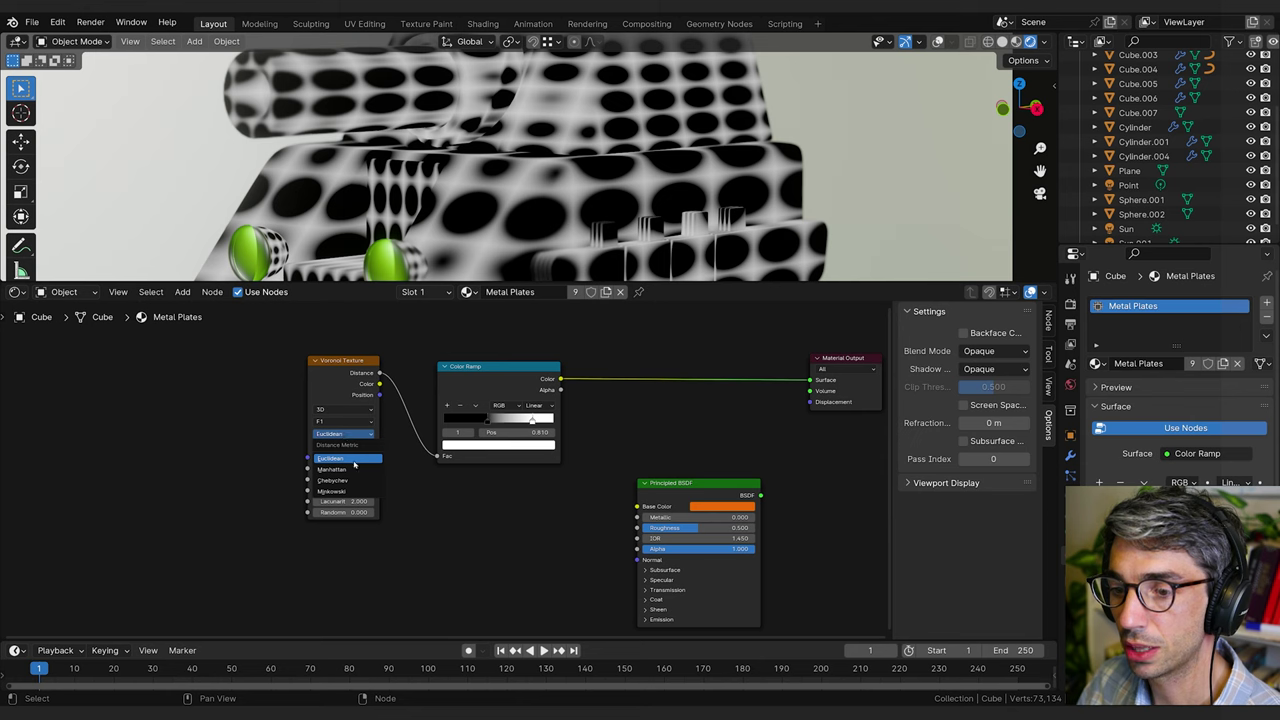
pyautogui.click(348, 469)
pyautogui.click(346, 434)
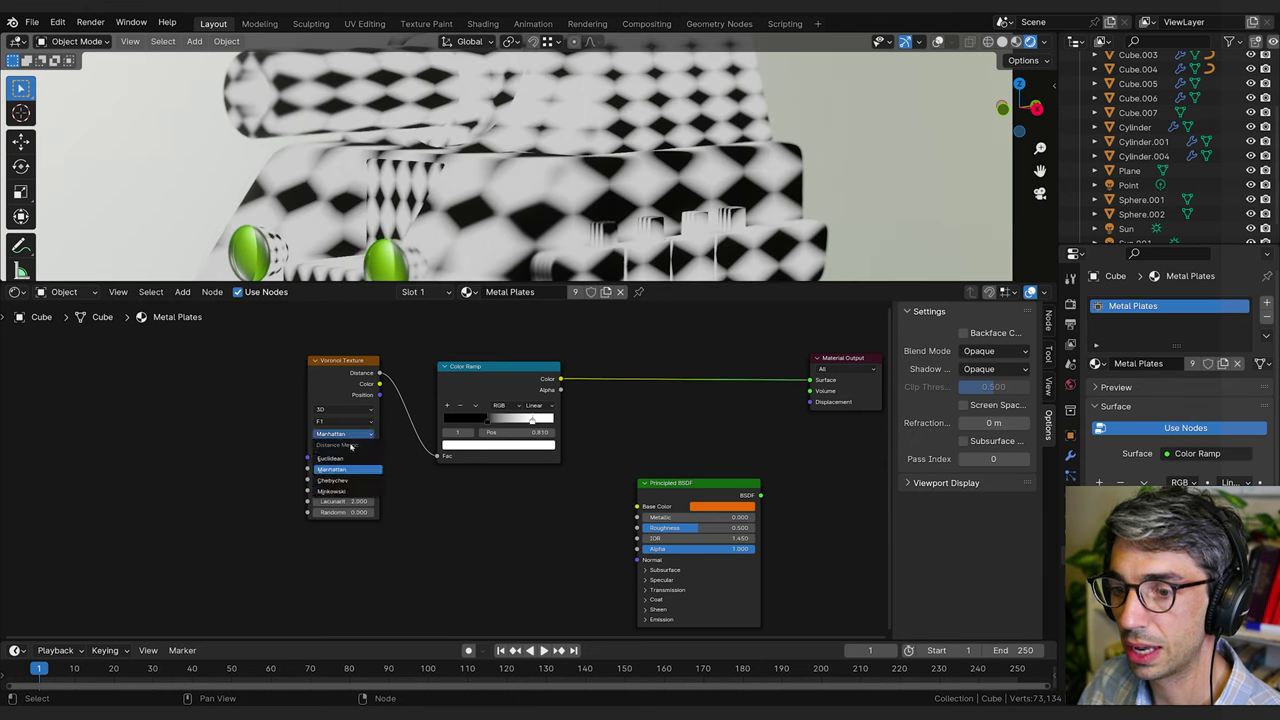
pyautogui.click(345, 480)
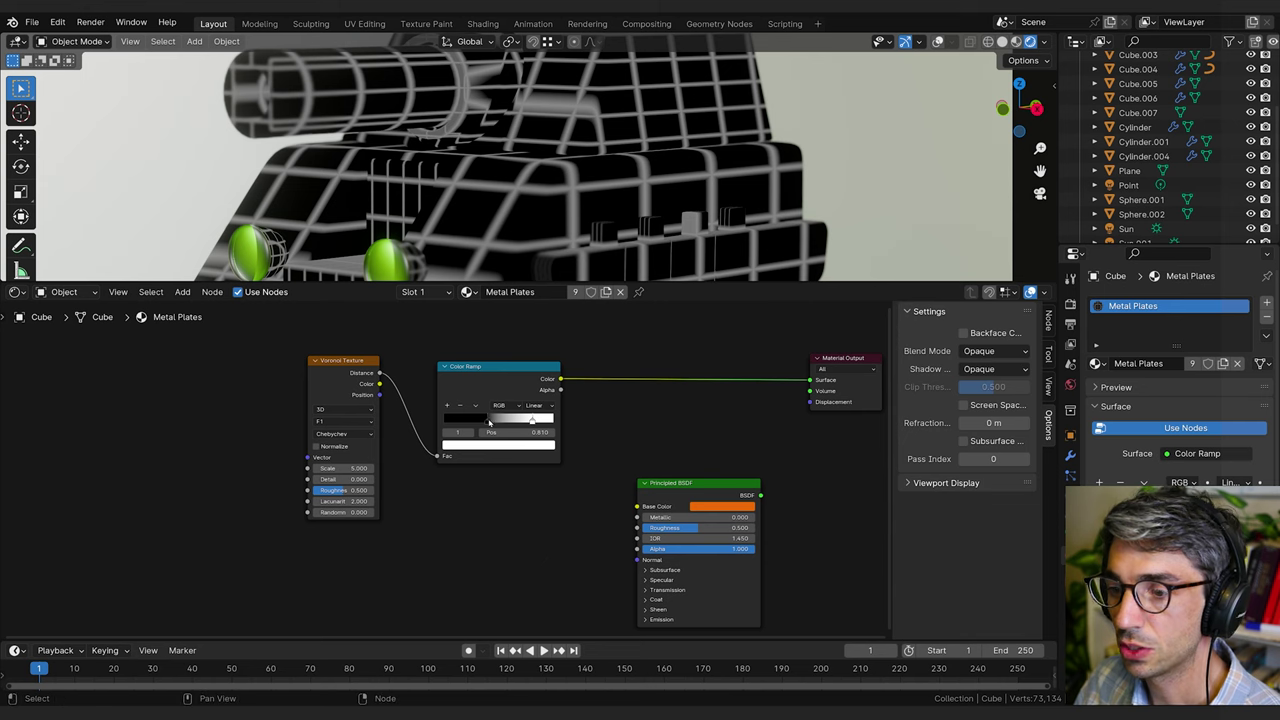
# Tighten the Color Ramp to a hard edge with the black stop at 0.479 and the white stop at 0.489.
pyautogui.moveTo(490, 420)
pyautogui.mouseDown()
pyautogui.moveTo(463, 418)
pyautogui.moveTo(525, 421)
pyautogui.moveTo(497, 421)
pyautogui.mouseUp()
pyautogui.click(473, 422)
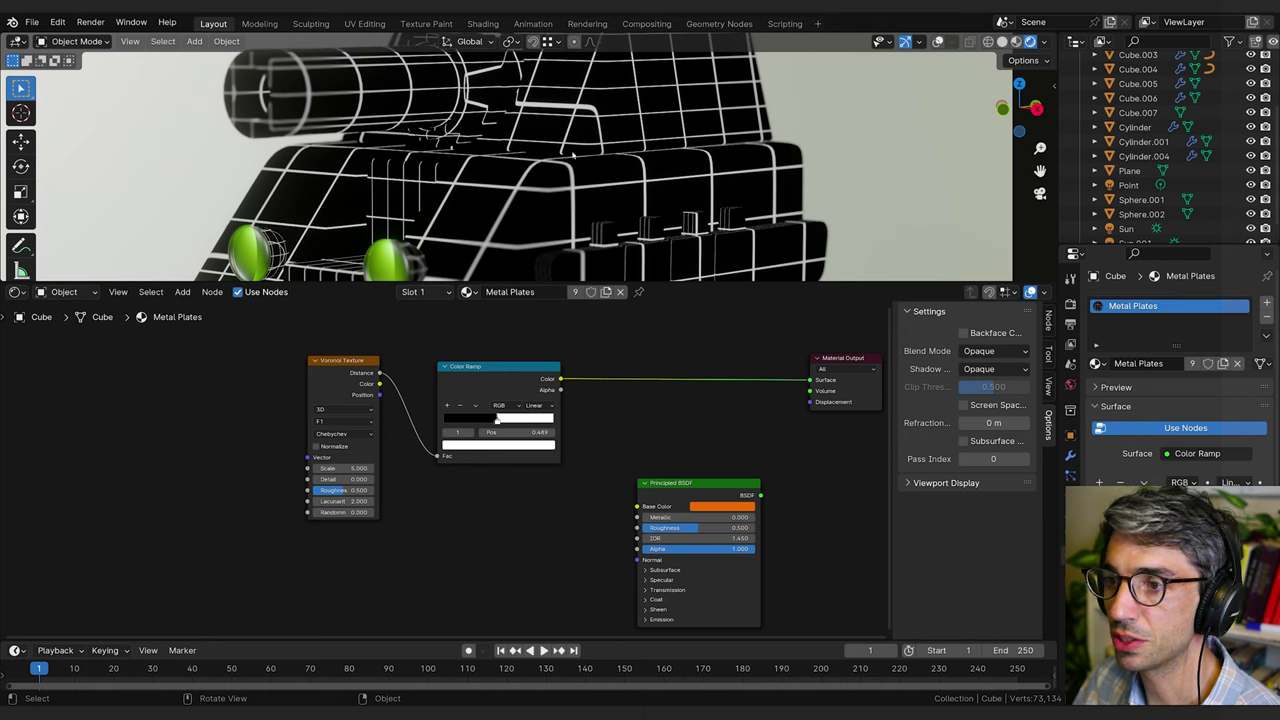
pyautogui.scroll(10, 490, 414)
pyautogui.click(513, 438)
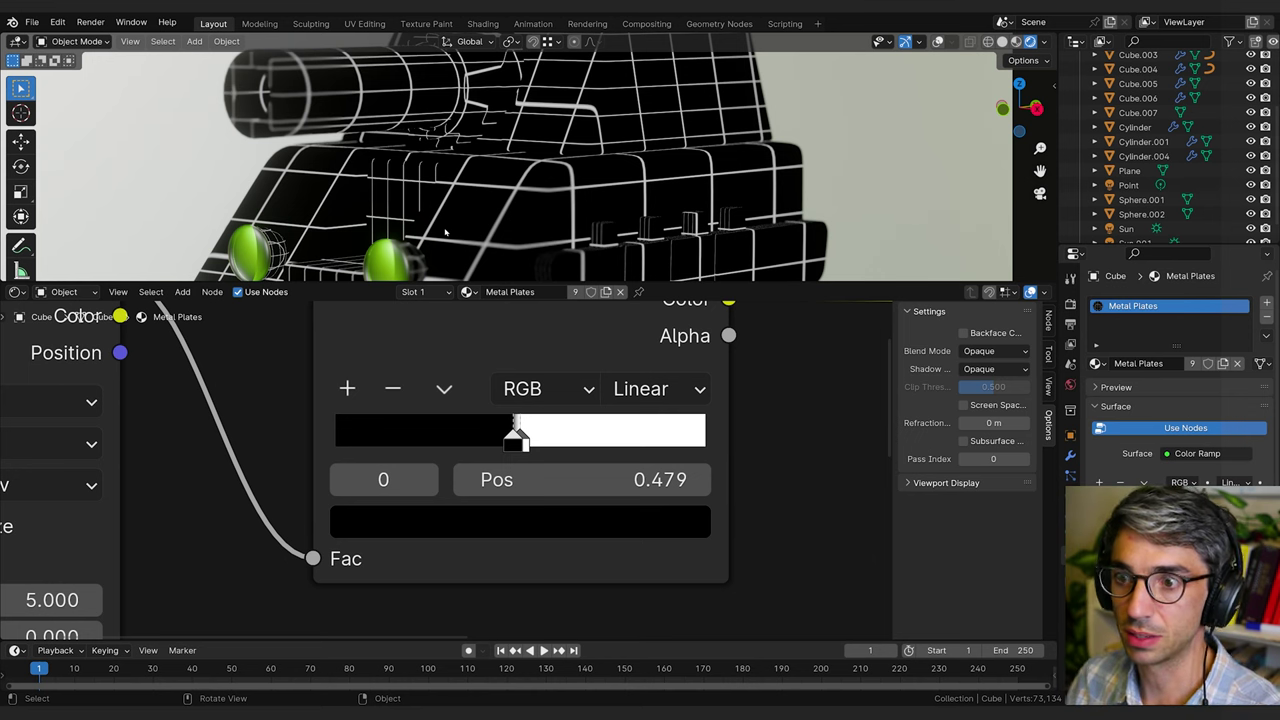
# Move the Voronoi Texture and Color Ramp nodes lower, and duplicate the Voronoi Texture directly above the original.
pyautogui.scroll(-2, 494, 443)
pyautogui.scroll(-2, 541, 222)
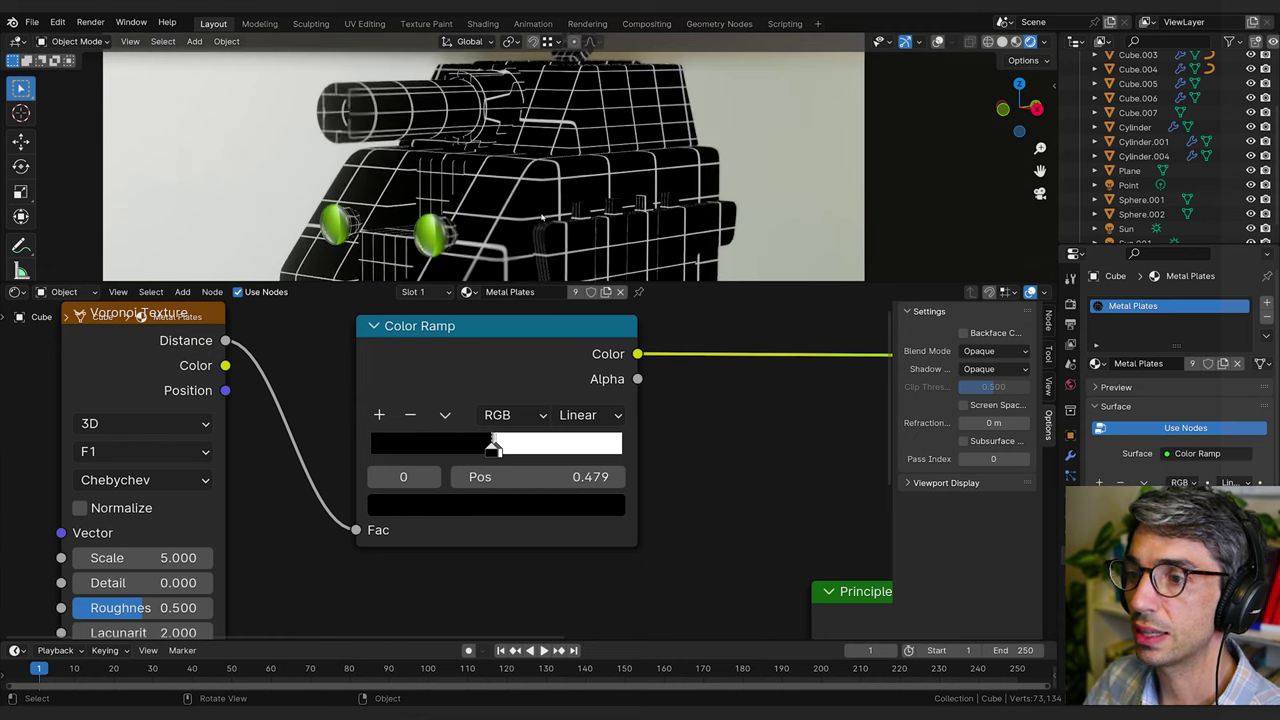
pyautogui.scroll(2, 541, 215)
pyautogui.scroll(-4, 500, 470)
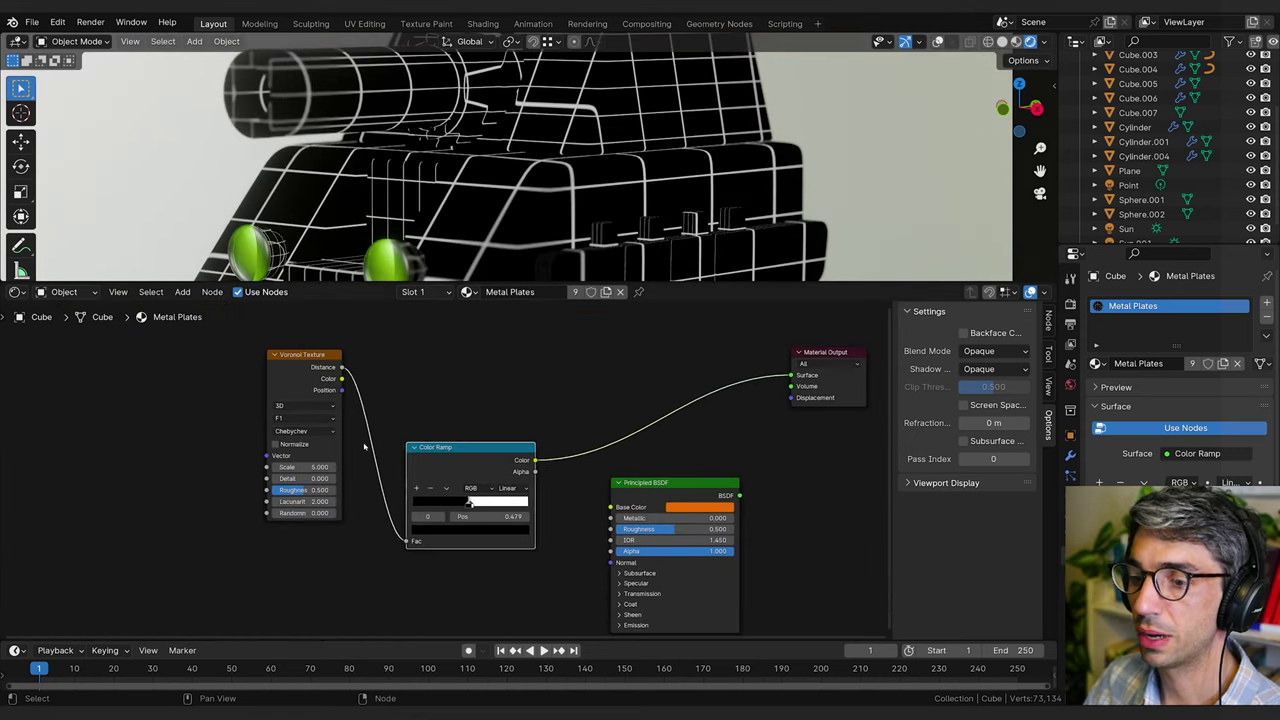
pyautogui.click(297, 371)
pyautogui.moveTo(442, 388); pyautogui.dragTo(434, 440, button='middle')
pyautogui.press('g')
pyautogui.click(392, 455)
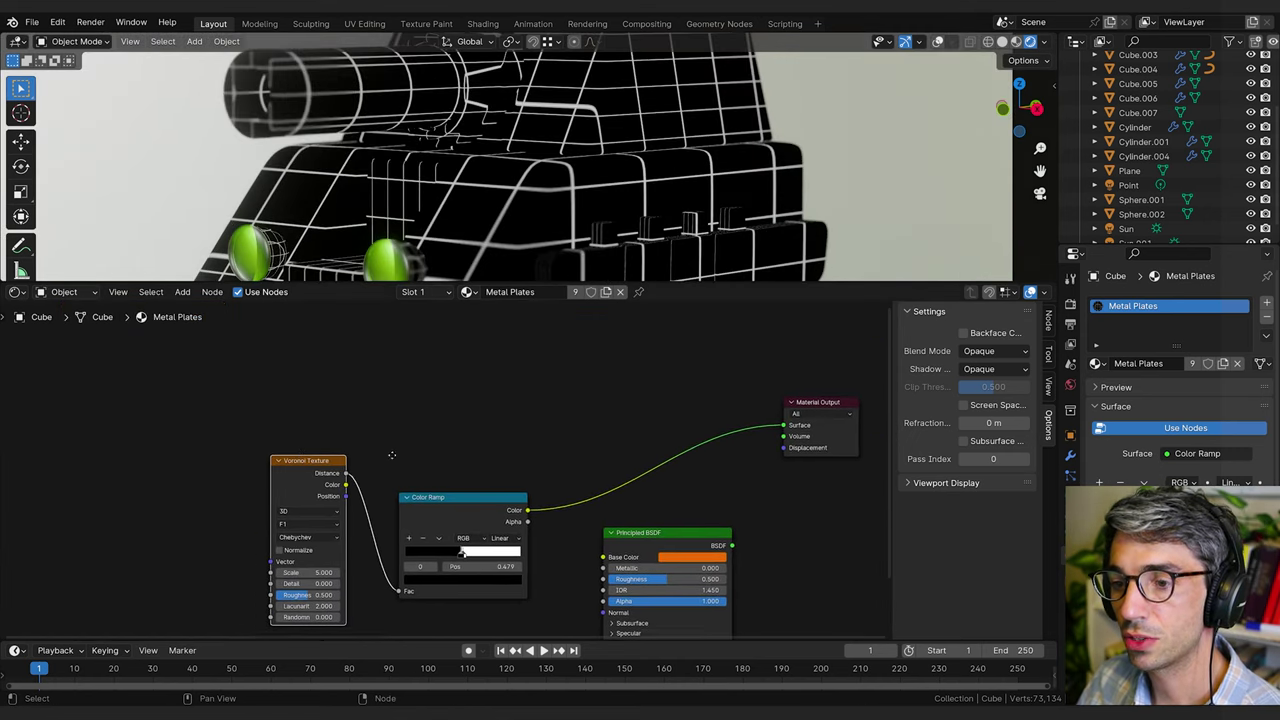
pyautogui.hotkey('shift', 'd')
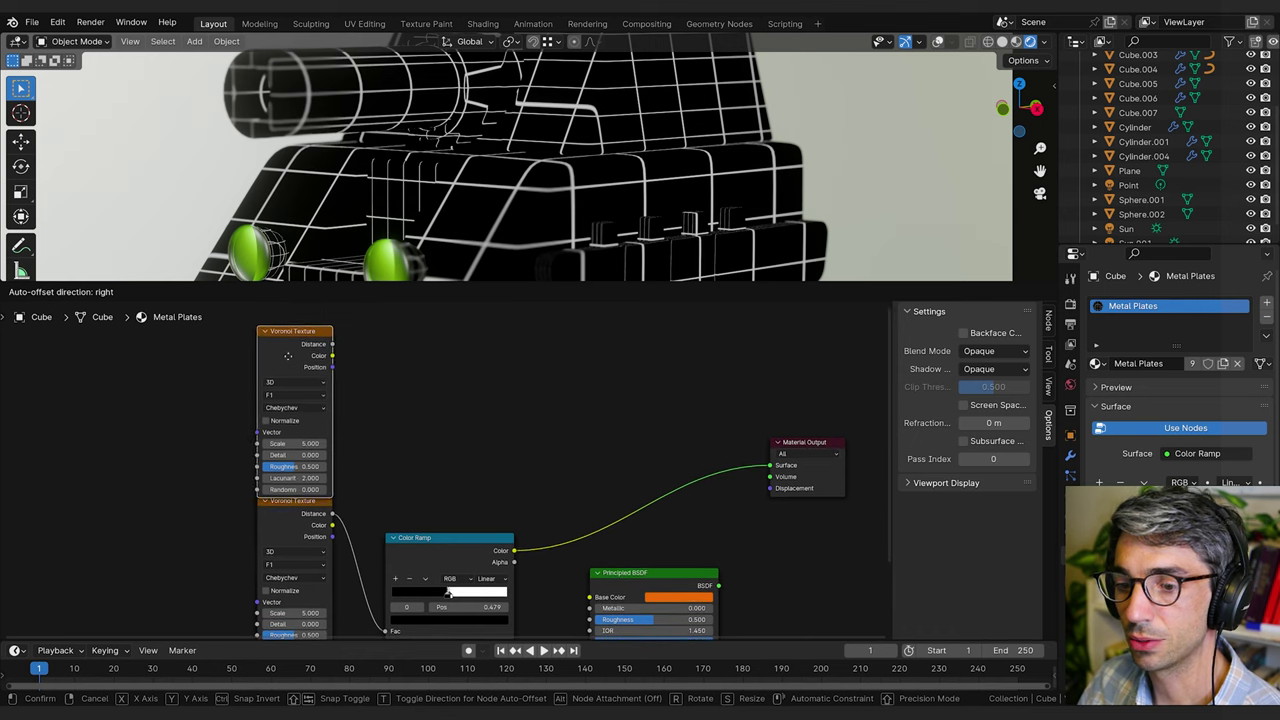
pyautogui.click(288, 339)
# Duplicate the Color Ramp beside the copied Voronoi Texture, and link the copy's Distance through it to the Material Output's Surface.
pyautogui.moveTo(483, 509); pyautogui.dragTo(411, 483, button='middle')
pyautogui.click(386, 518)
pyautogui.hotkey('shift', 'd')
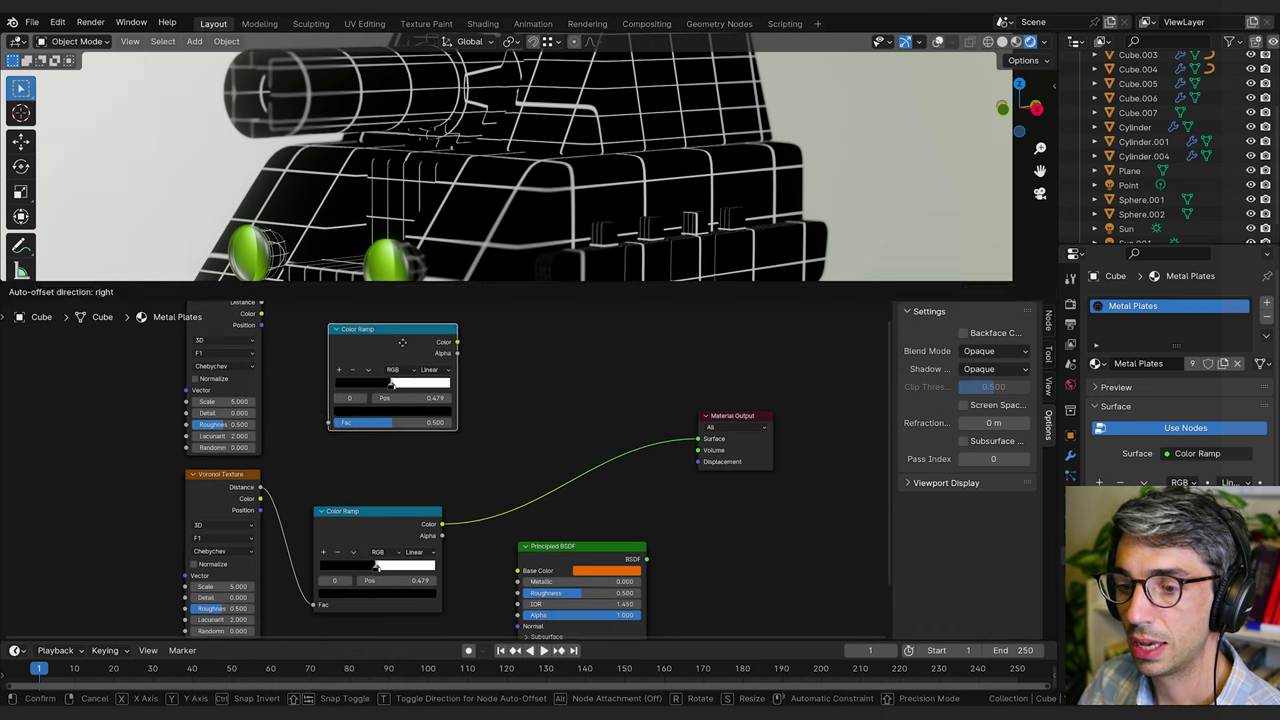
pyautogui.click(402, 342)
pyautogui.moveTo(402, 342); pyautogui.dragTo(452, 378, button='middle')
pyautogui.moveTo(310, 337); pyautogui.dragTo(371, 452)
pyautogui.moveTo(498, 369); pyautogui.dragTo(748, 474)
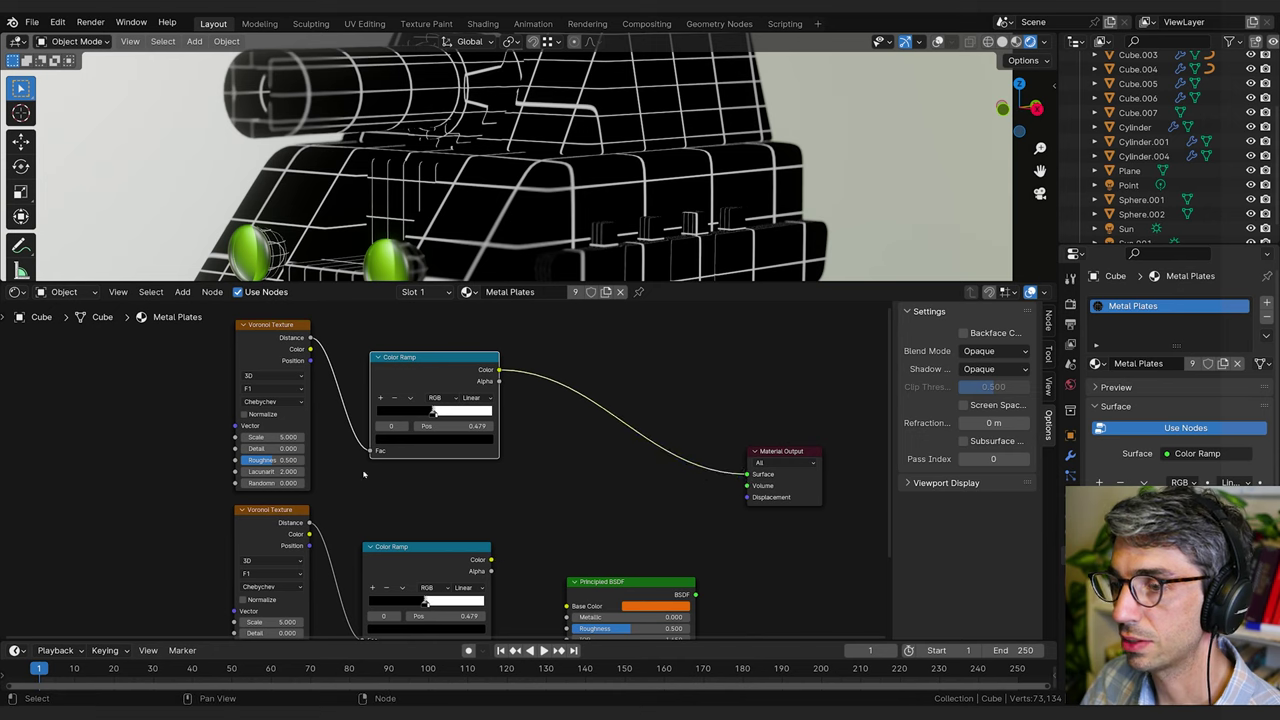
# Set the copied Voronoi Texture's distance metric to Euclidean.
pyautogui.moveTo(363, 474); pyautogui.dragTo(533, 488, button='middle')
pyautogui.scroll(2, 450, 430)
pyautogui.click(445, 400)
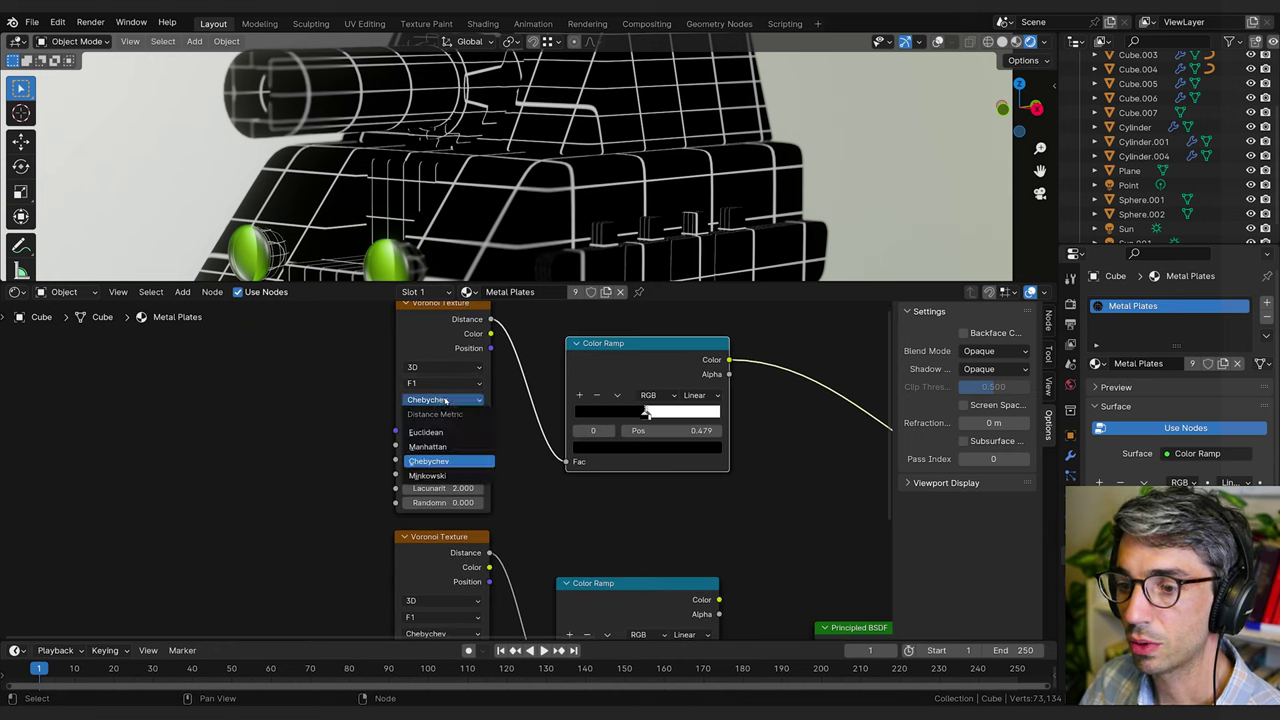
pyautogui.click(427, 432)
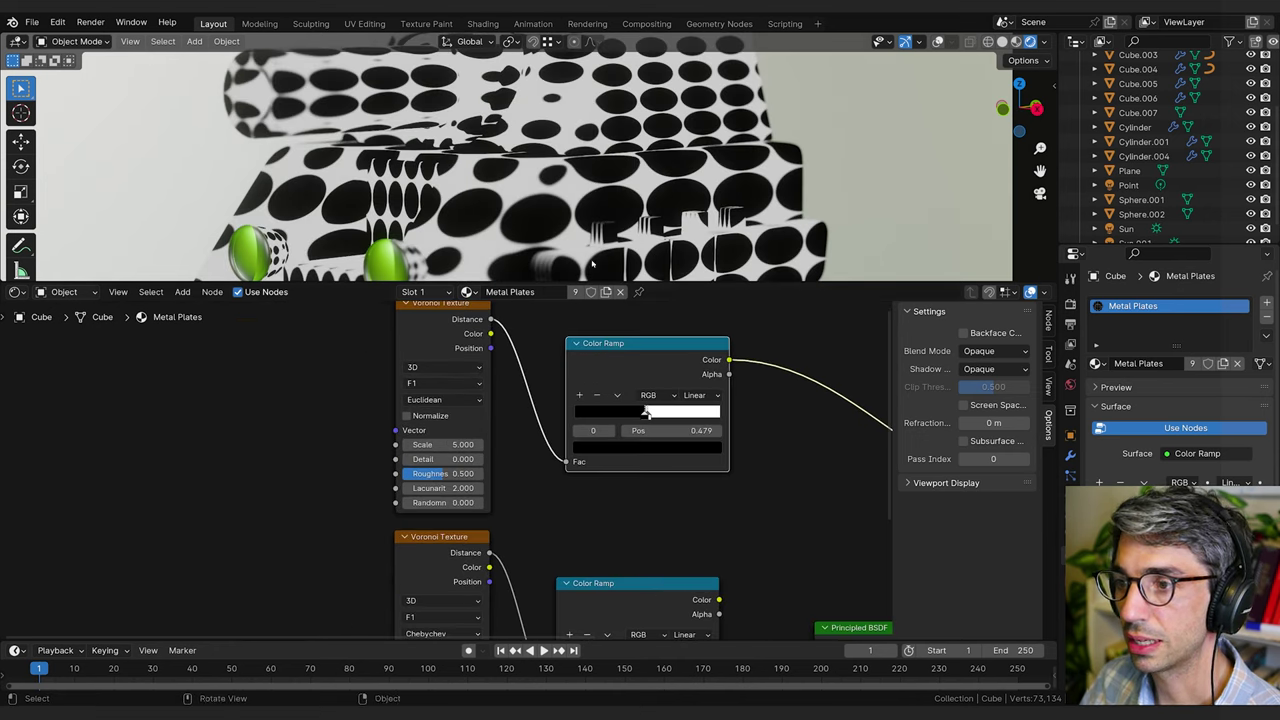
# Set the Euclidean Voronoi Texture's scale to 49.1 and sharpen its Color Ramp into small dots with the white stop at 0.272.
pyautogui.moveTo(615, 498); pyautogui.dragTo(495, 486, button='middle')
pyautogui.scroll(4, 537, 494)
pyautogui.scroll(-3, 463, 480)
pyautogui.moveTo(347, 446); pyautogui.dragTo(531, 416)
pyautogui.moveTo(531, 416); pyautogui.dragTo(532, 416)
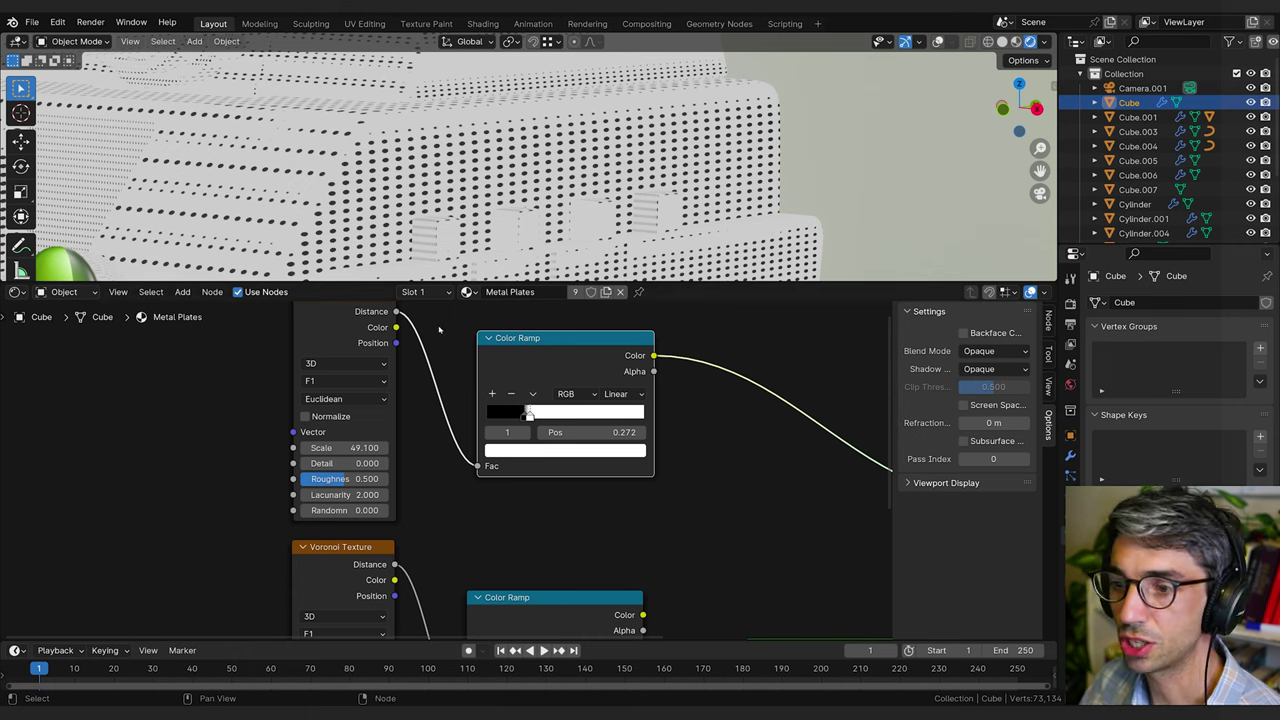
# Duplicate the Euclidean Voronoi Texture and place the copy directly above it.
pyautogui.moveTo(605, 318); pyautogui.dragTo(753, 352, button='middle')
pyautogui.scroll(-2, 604, 135)
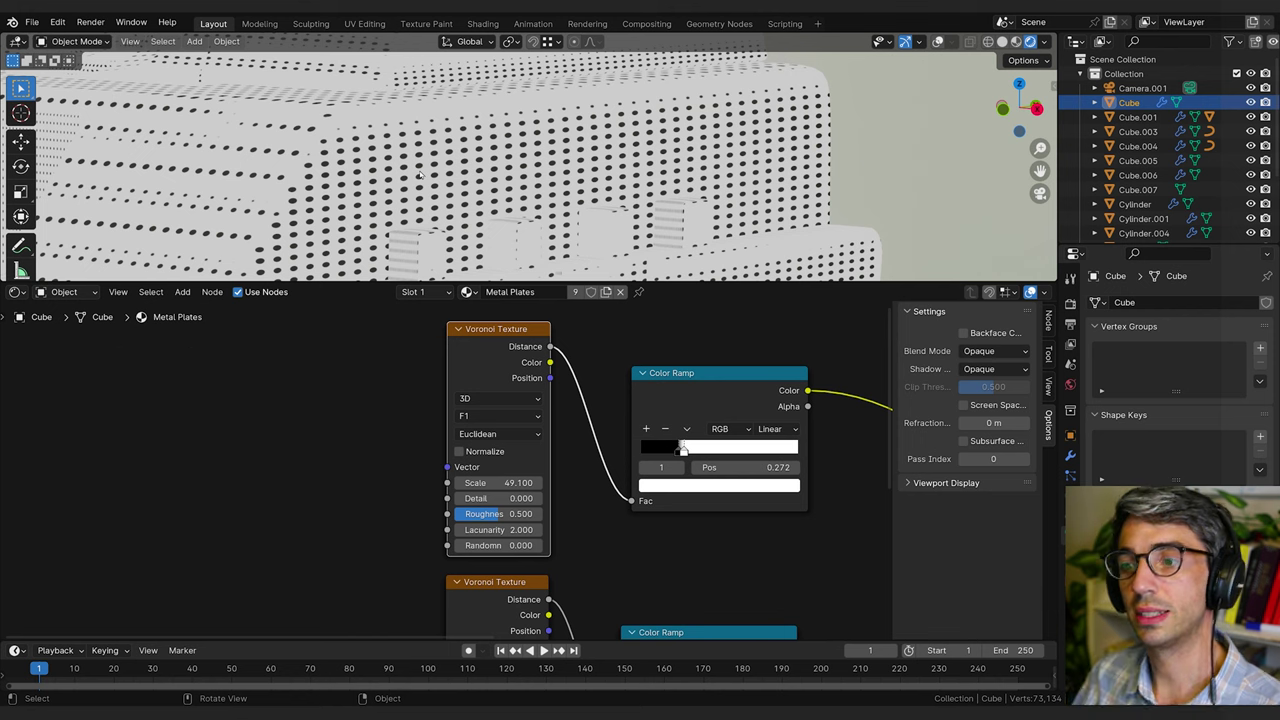
pyautogui.scroll(-5, 608, 346)
pyautogui.moveTo(611, 380); pyautogui.dragTo(558, 537, button='middle')
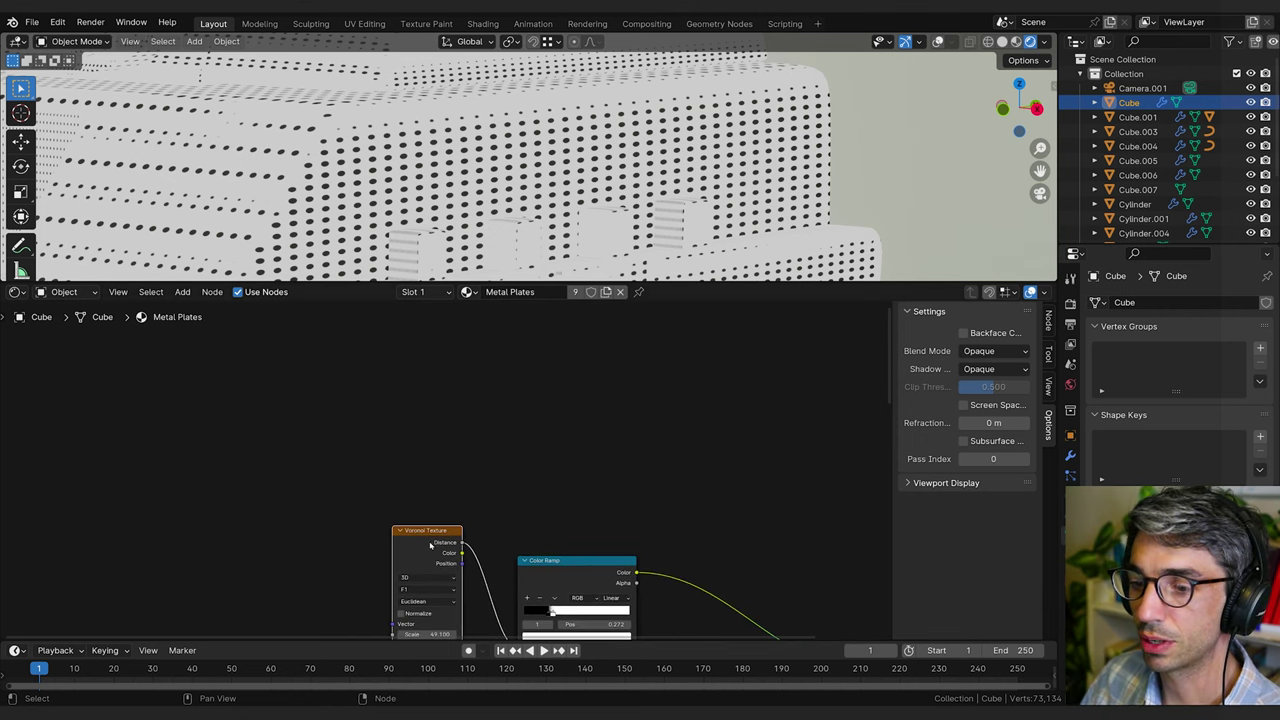
pyautogui.hotkey('shift', 'd')
pyautogui.click(421, 380)
# Duplicate the Euclidean pattern's Color Ramp, feed it the new Voronoi Texture's Distance, and connect its Color to the Material Output's Surface.
pyautogui.click(582, 570)
pyautogui.hotkey('shift', 'd')
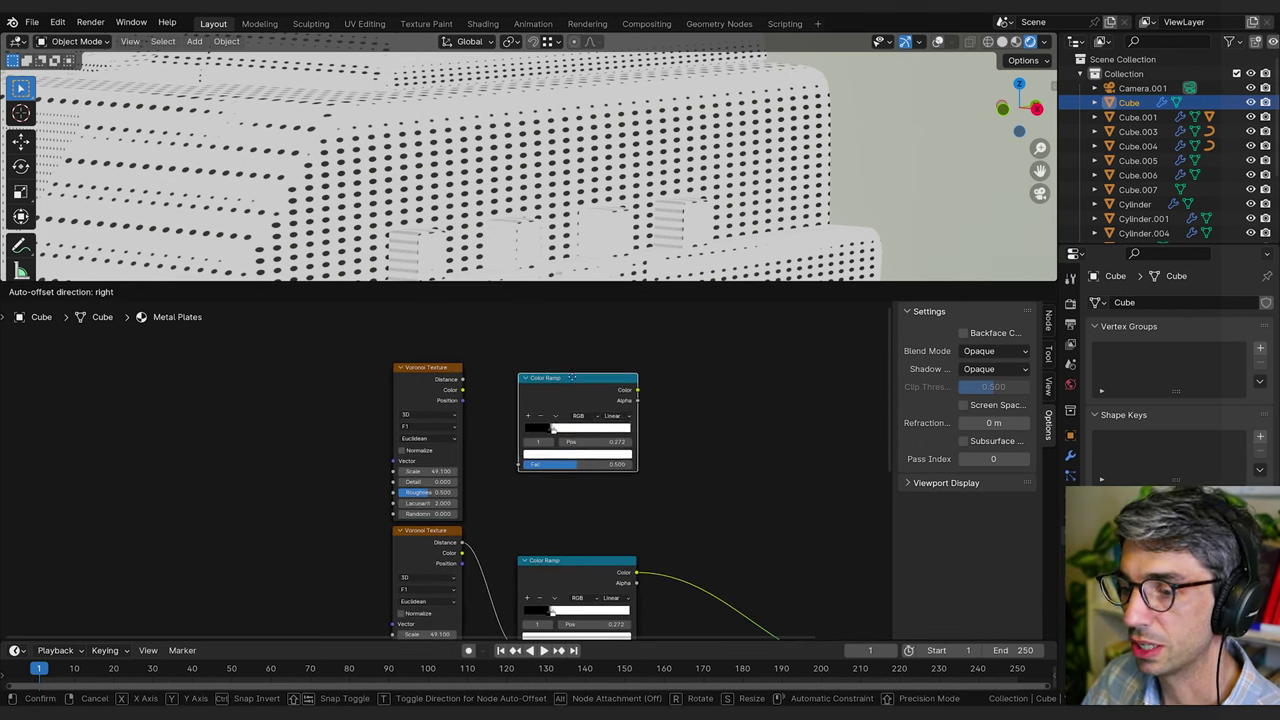
pyautogui.click(564, 377)
pyautogui.moveTo(462, 379); pyautogui.dragTo(512, 462)
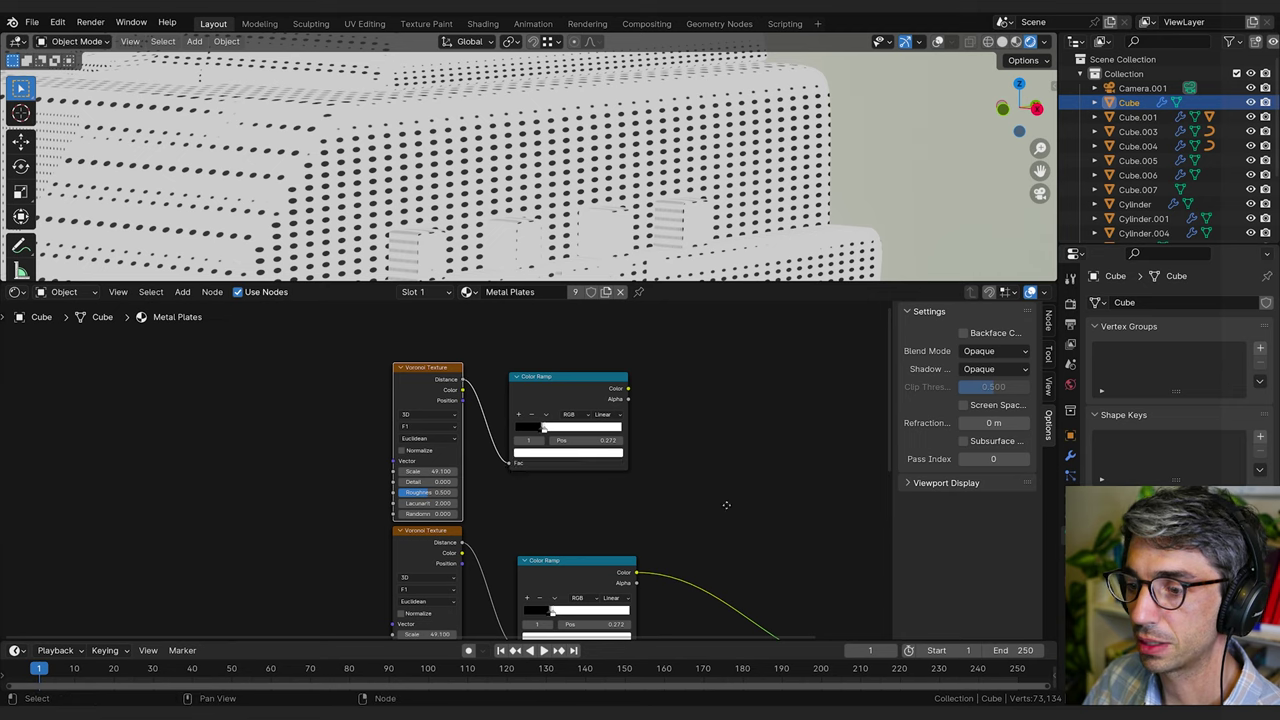
pyautogui.moveTo(726, 505); pyautogui.dragTo(432, 364, button='middle')
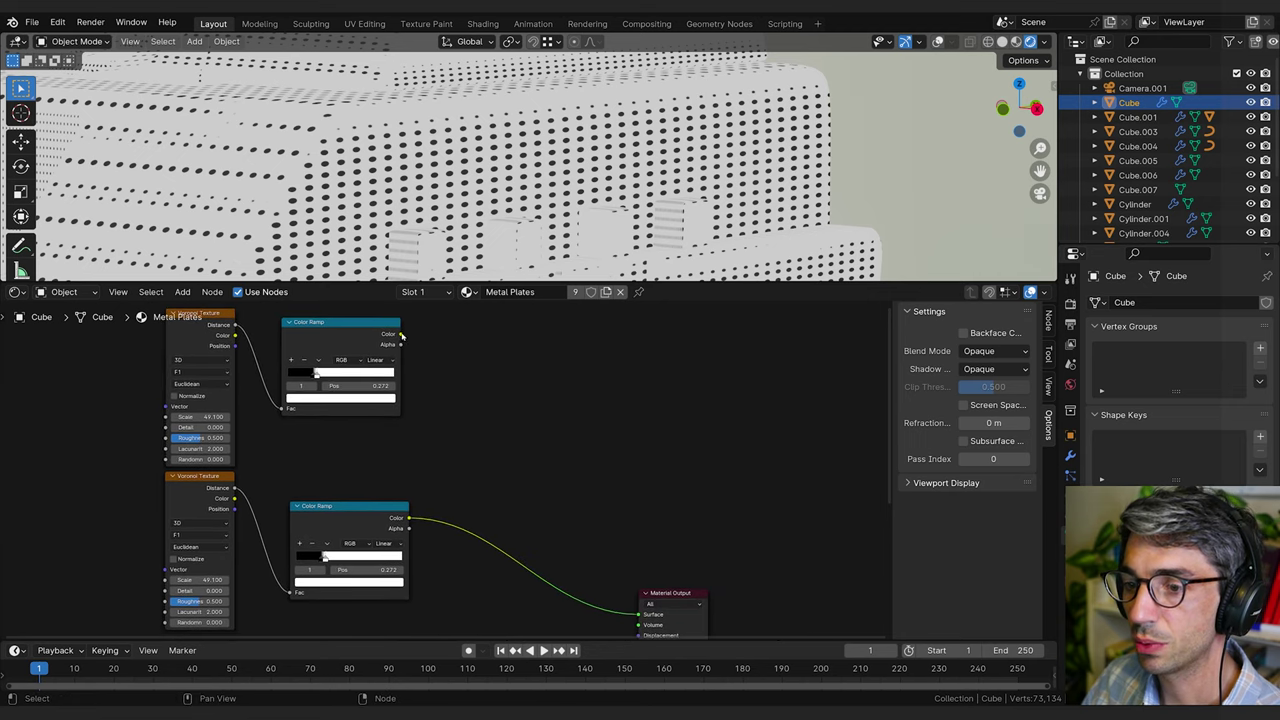
pyautogui.moveTo(400, 334); pyautogui.dragTo(638, 614)
# Set the topmost Voronoi Texture to the Minkowski metric with roughness 0.334 and exponent 0.500, and widen its Color Ramp's gradient.
pyautogui.moveTo(226, 578); pyautogui.dragTo(446, 588, button='middle')
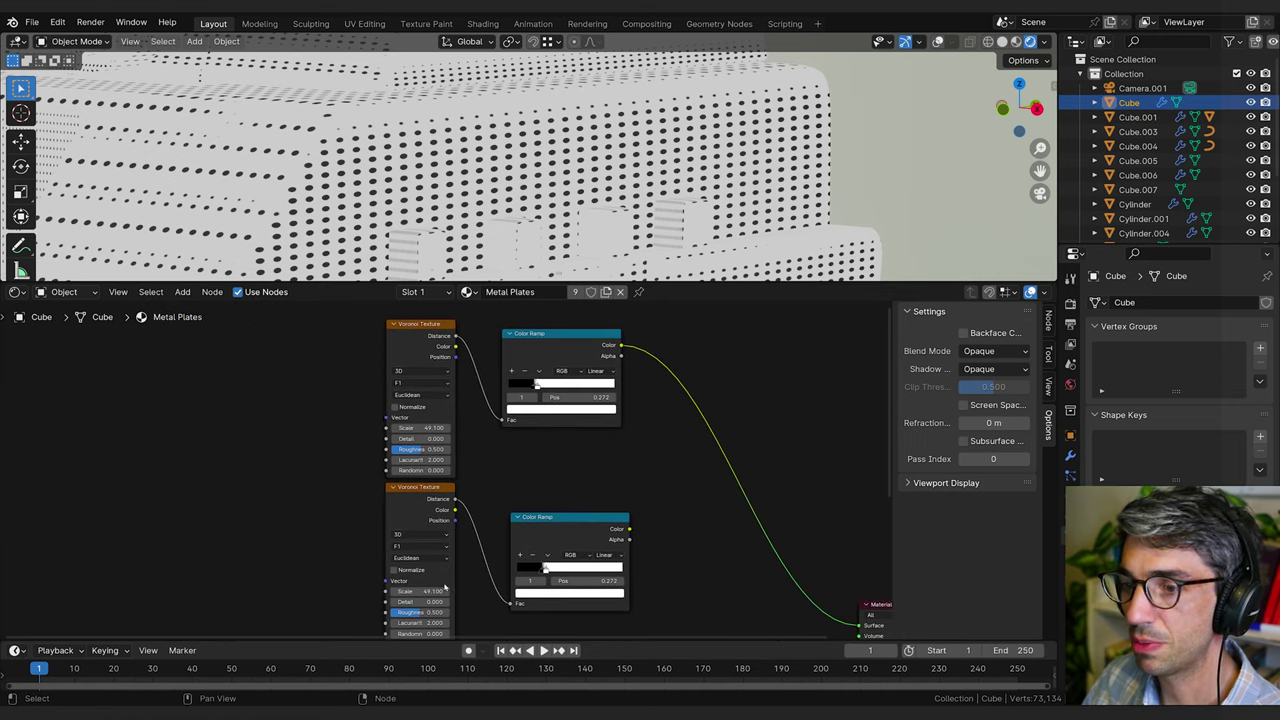
pyautogui.click(420, 394)
pyautogui.click(420, 447)
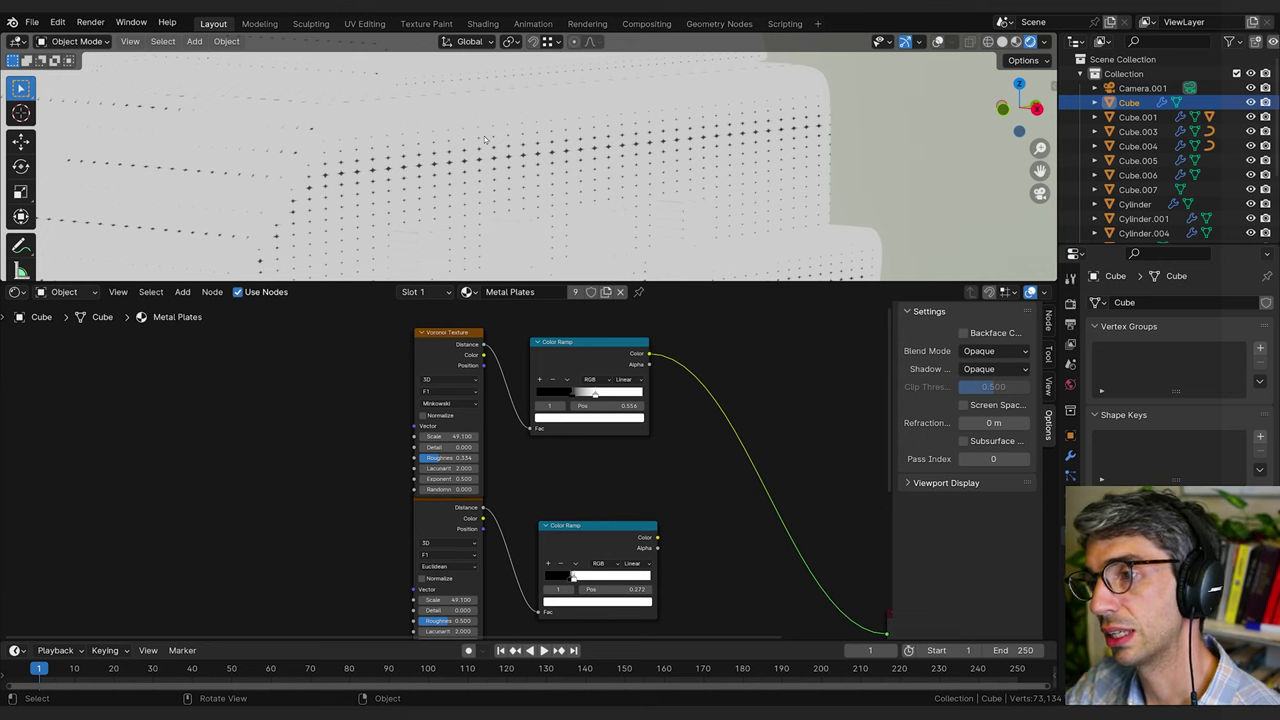
# Add a Texture Coordinate node in front of the Voronoi Texture nodes.
pyautogui.moveTo(283, 417); pyautogui.dragTo(309, 401, button='middle')
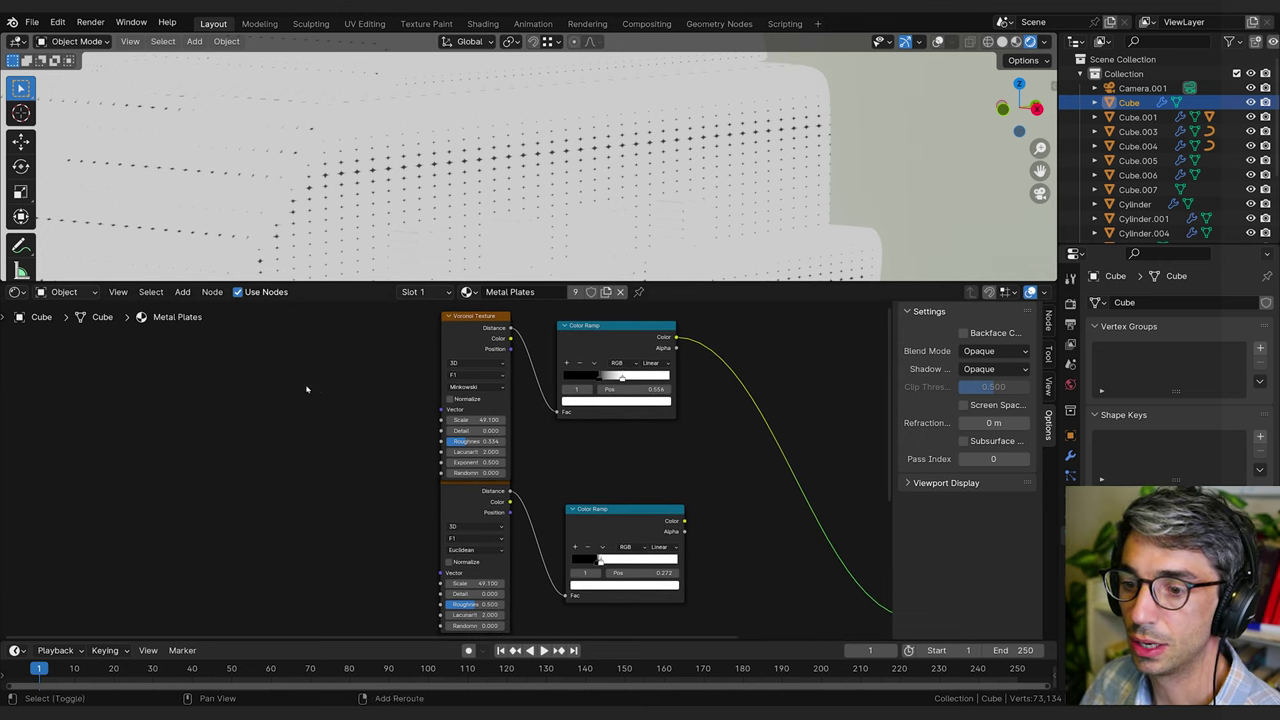
pyautogui.hotkey('shift', 'a')
pyautogui.click(299, 384)
pyautogui.write('texture co')
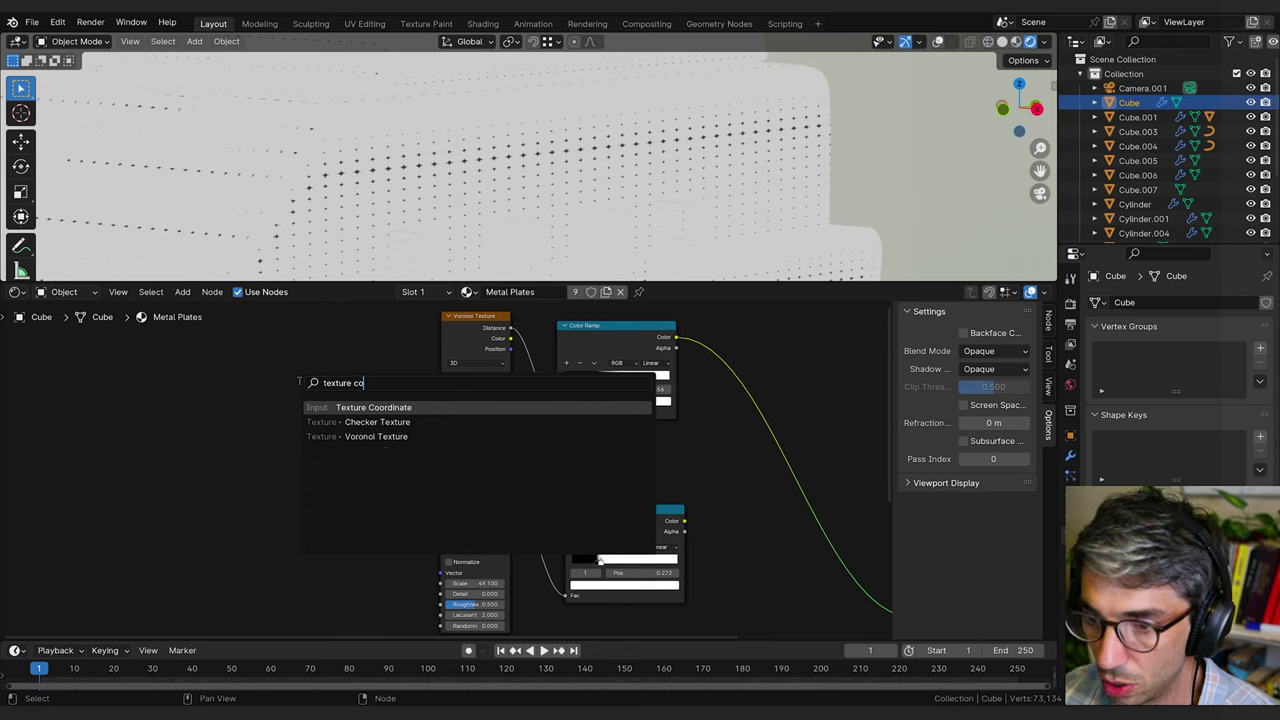
pyautogui.press('Return')
pyautogui.click(291, 378)
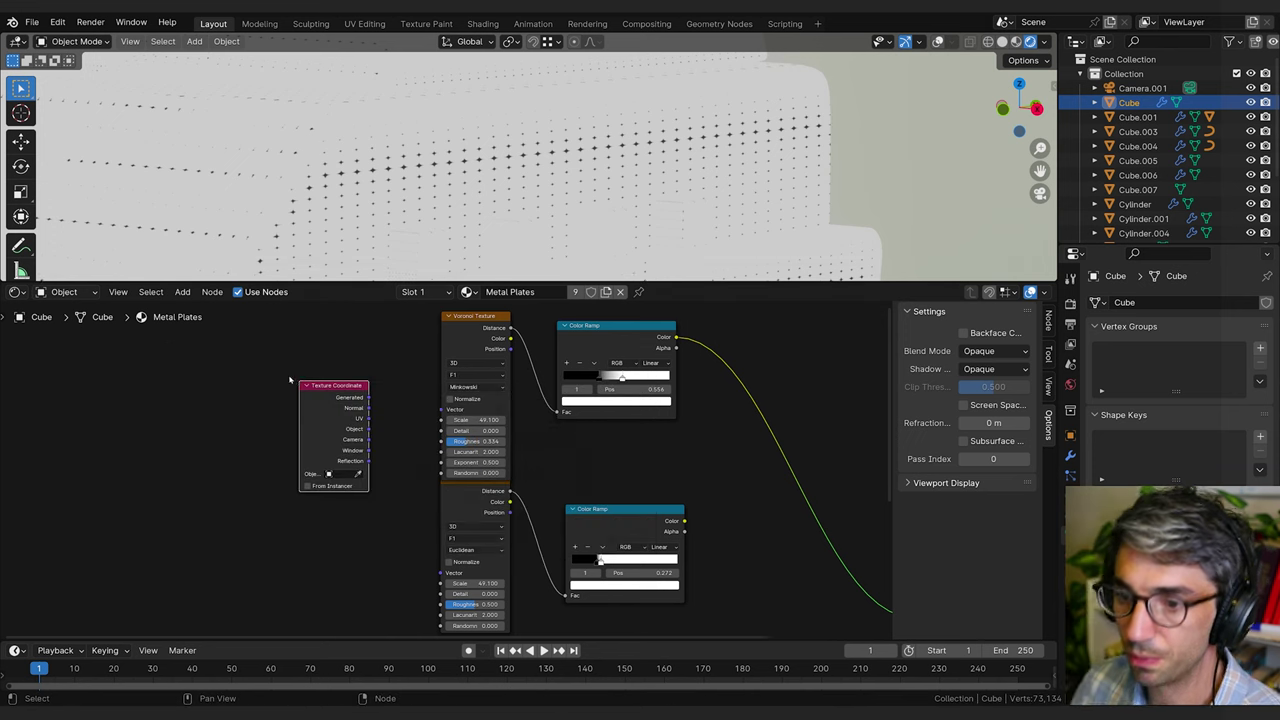
# Connect the Texture Coordinate's Object output to the topmost Voronoi Texture's Vector input, and move the coordinate node farther away from the textures.
pyautogui.scroll(-3, 291, 378)
pyautogui.moveTo(366, 432); pyautogui.dragTo(443, 422)
pyautogui.moveTo(330, 443); pyautogui.dragTo(417, 356, button='middle')
pyautogui.moveTo(417, 356); pyautogui.dragTo(225, 446)
pyautogui.click(234, 460)
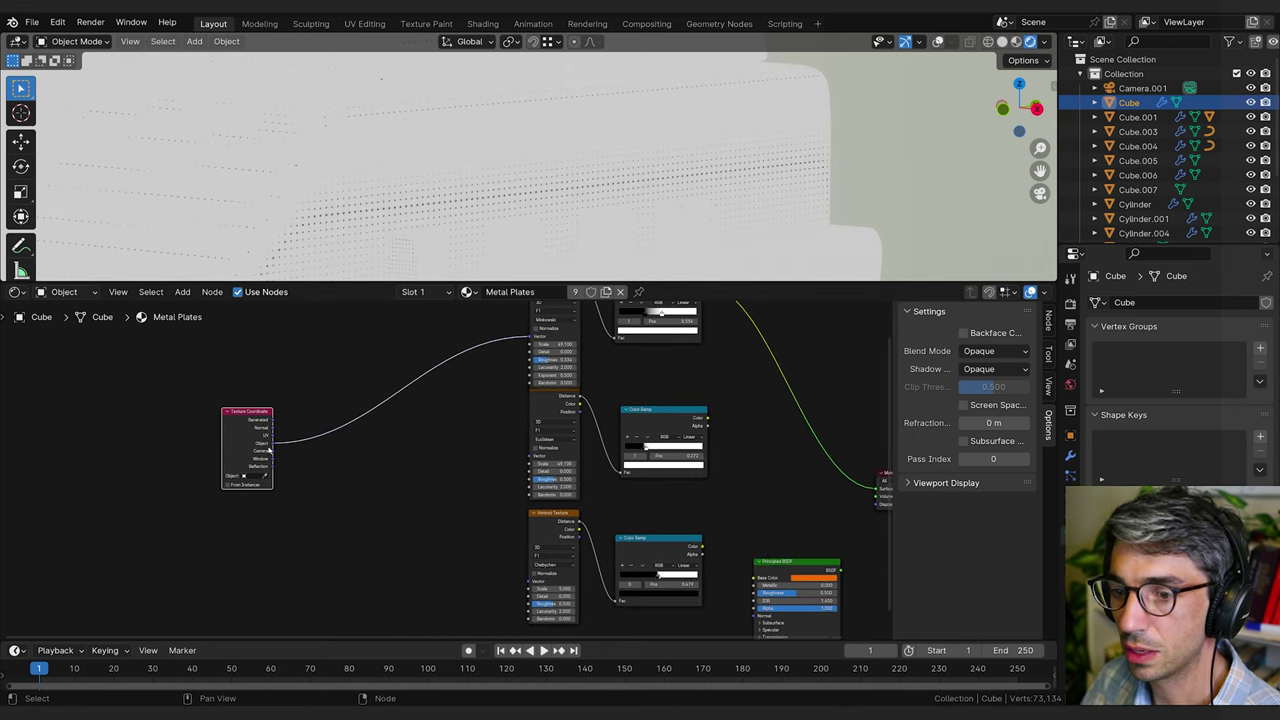
# Disconnect the Texture Coordinate's Object output from the topmost Voronoi Texture.
pyautogui.moveTo(436, 452); pyautogui.dragTo(415, 428, button='middle')
pyautogui.click(278, 425)
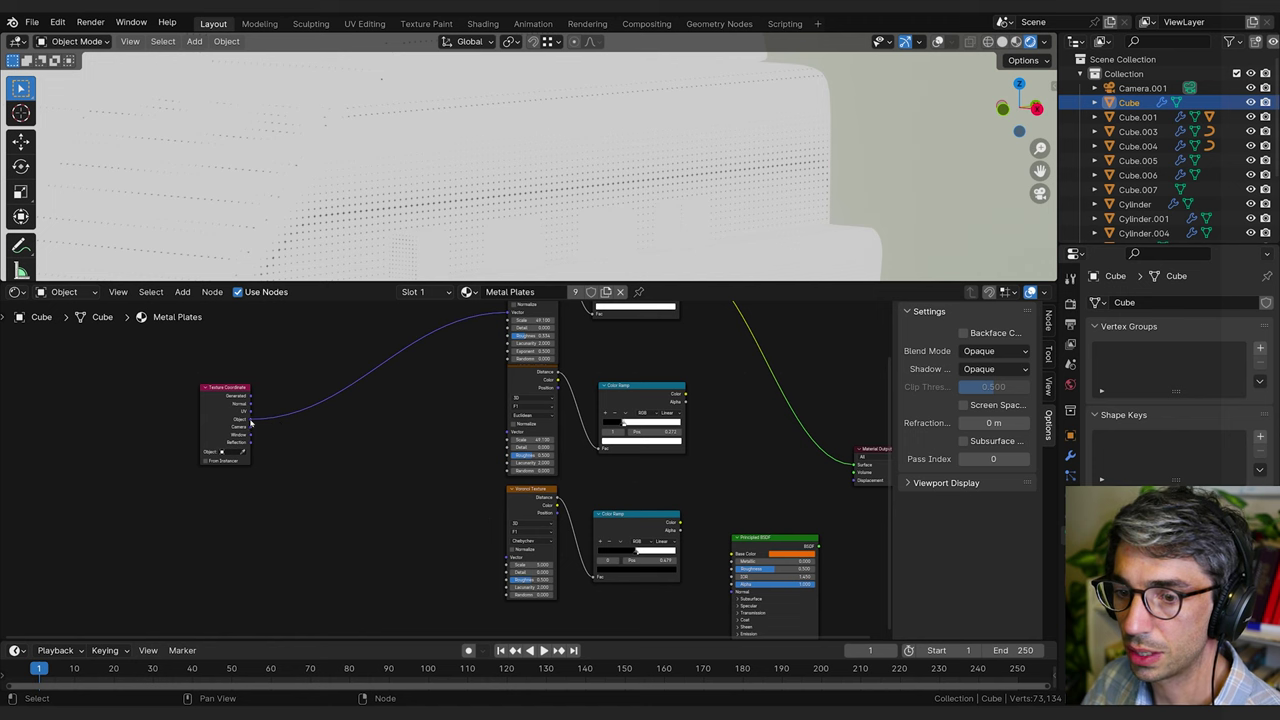
pyautogui.moveTo(507, 313); pyautogui.dragTo(304, 416)
# Add a Vector Math node beside the Texture Coordinate node and set its operation to Scale.
pyautogui.hotkey('shift', 'a')
pyautogui.click(304, 410)
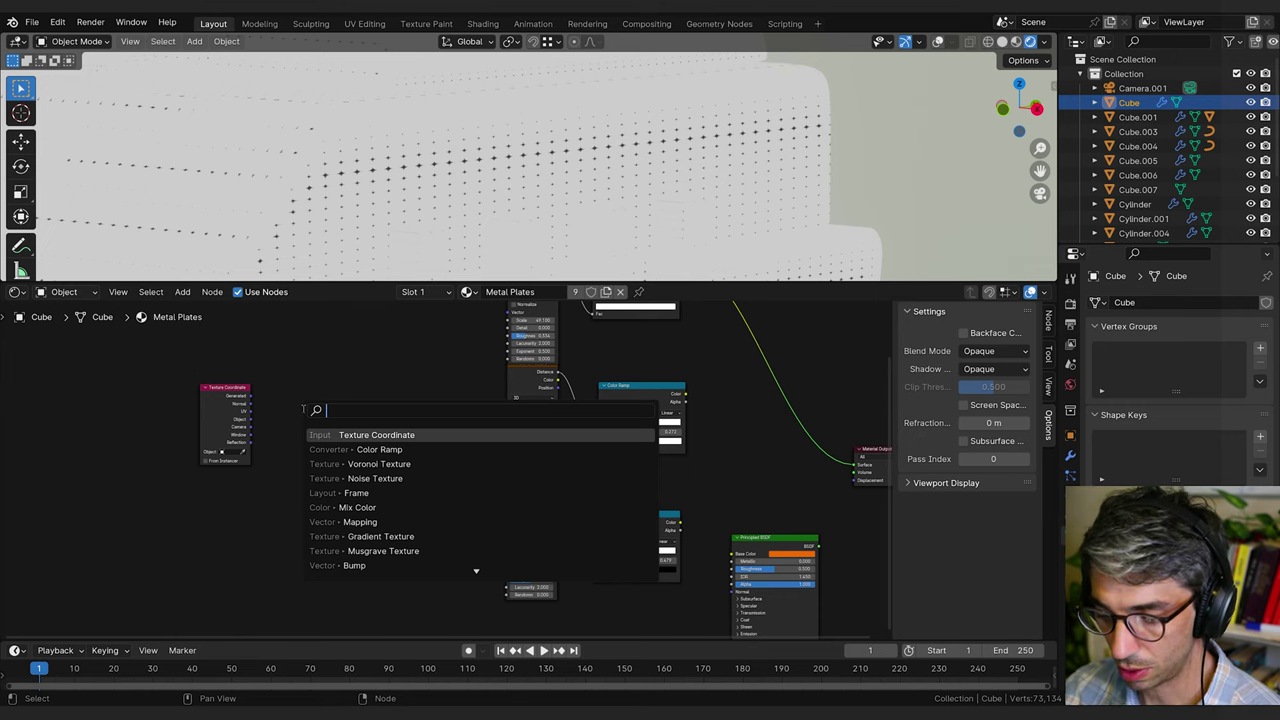
pyautogui.write('math')
pyautogui.press('Down')
pyautogui.press('Return')
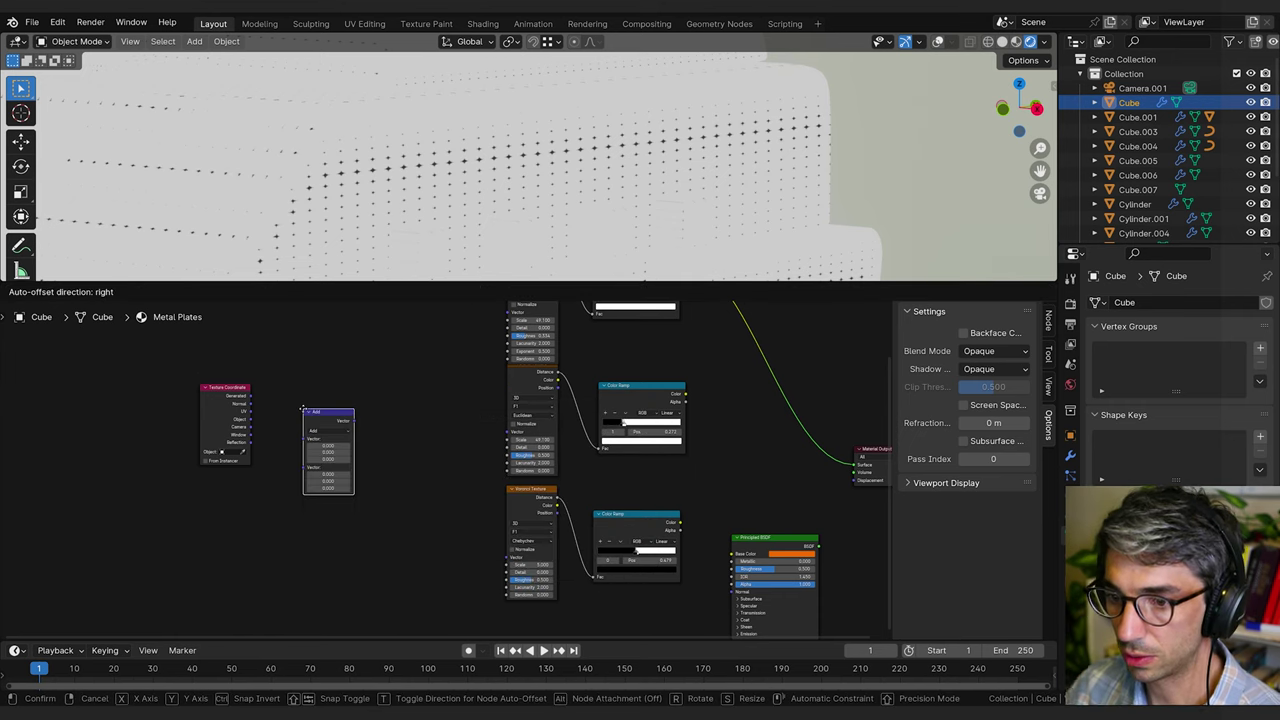
pyautogui.click(304, 411)
pyautogui.click(328, 430)
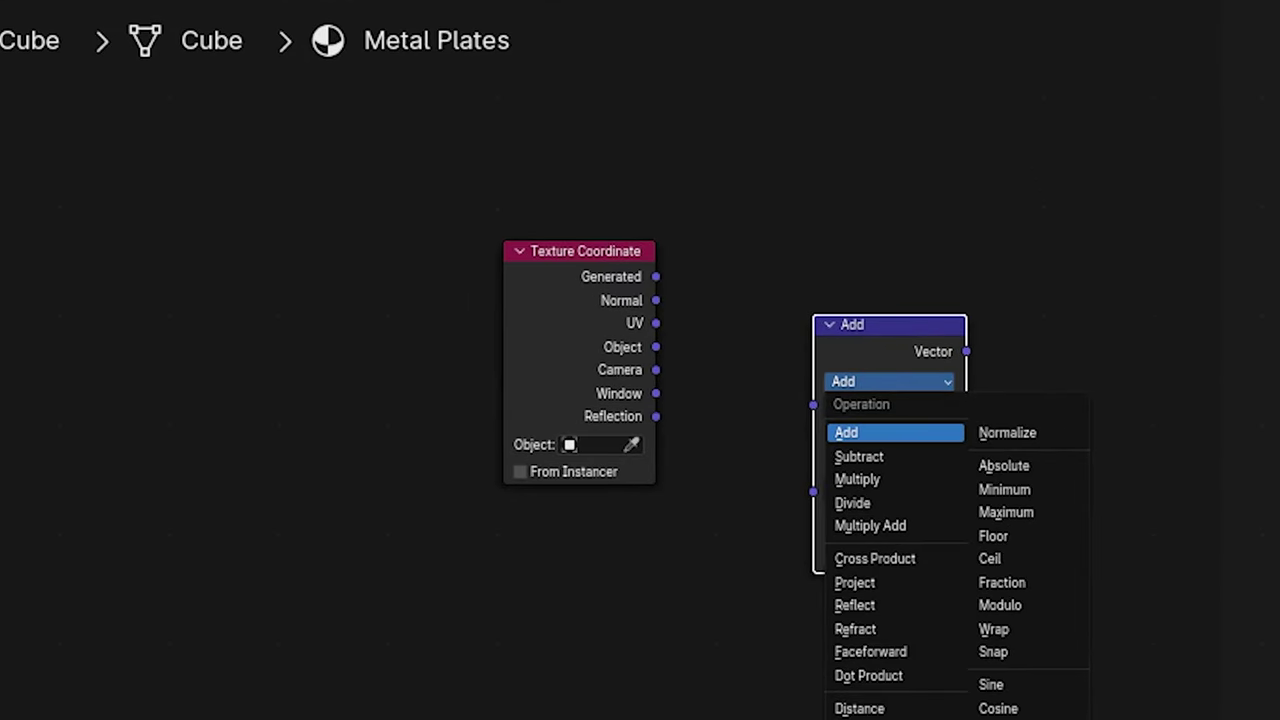
pyautogui.click(858, 719)
pyautogui.press('g')
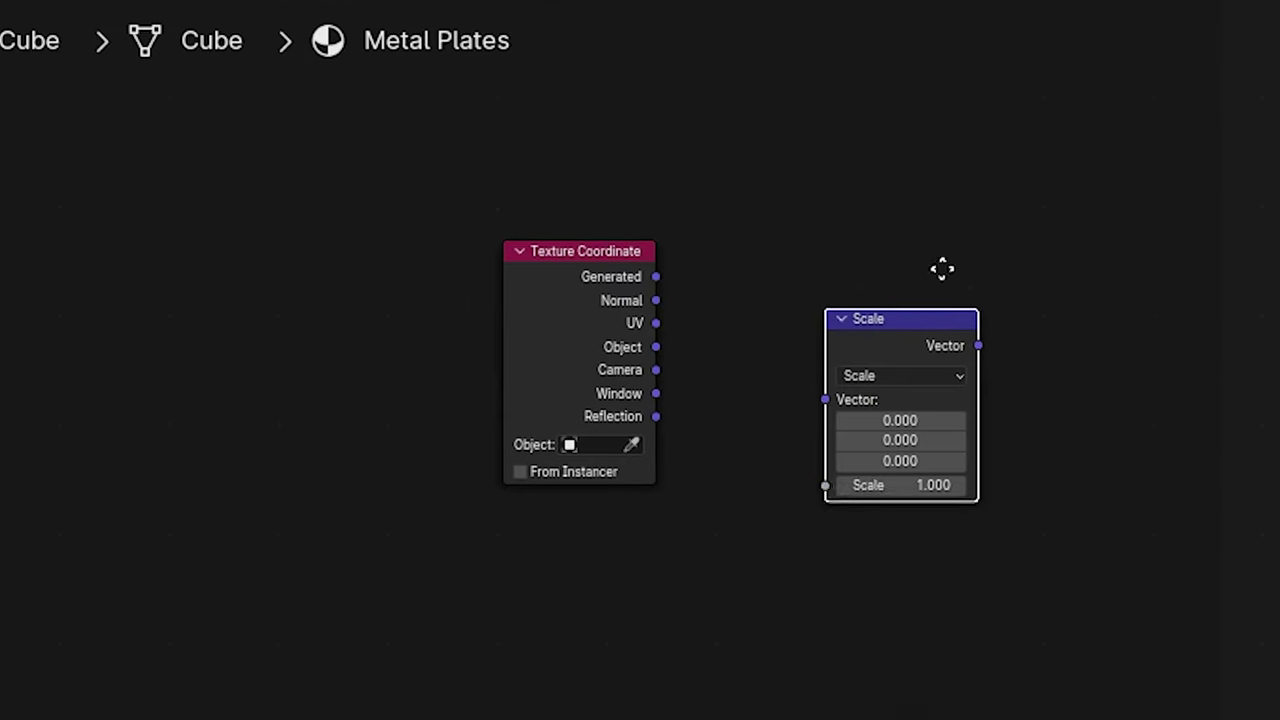
pyautogui.click(1015, 188)
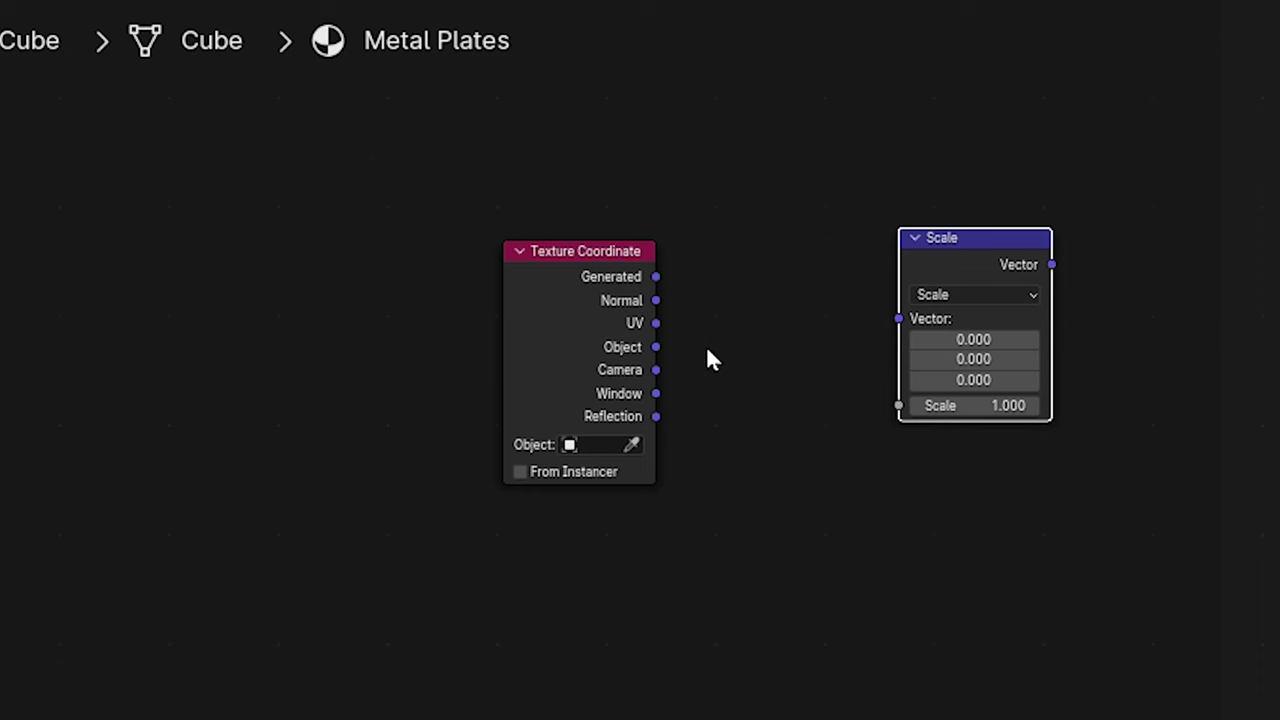
# Connect the Texture Coordinate's Object output to the Scale node's Vector input and tidy the placement of both nodes.
pyautogui.scroll(1, 709, 357)
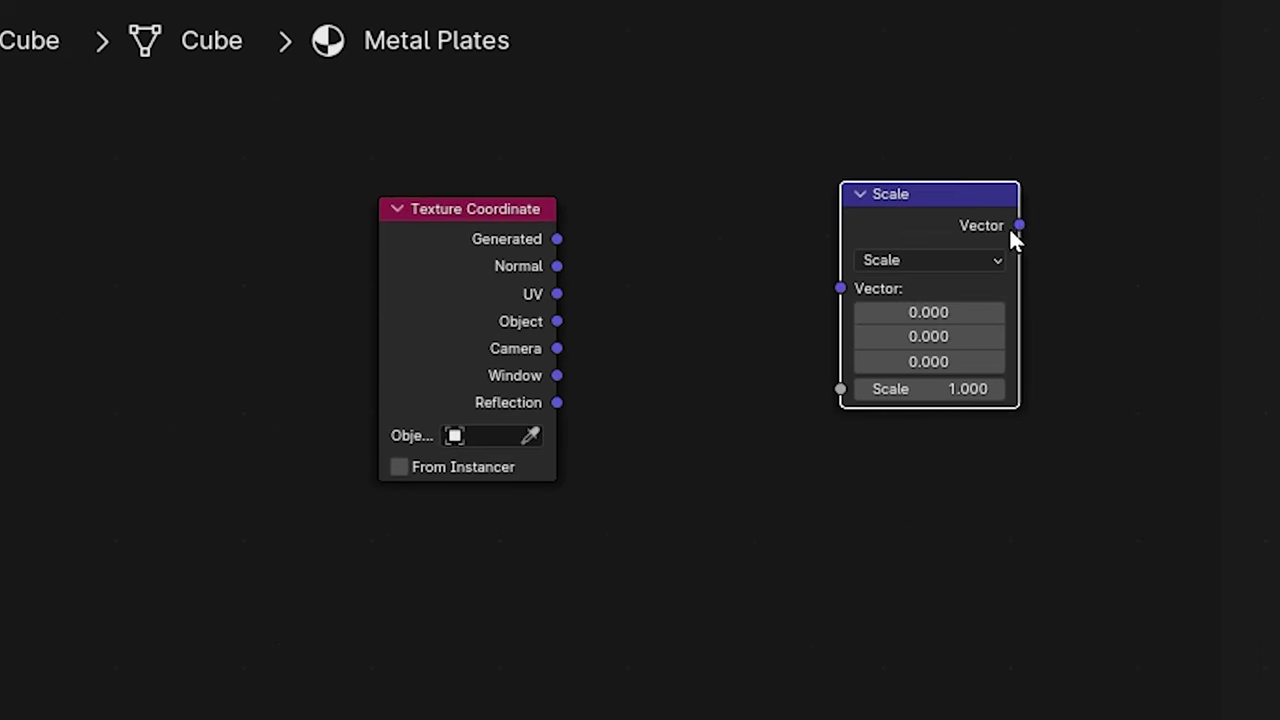
pyautogui.moveTo(1006, 230); pyautogui.dragTo(1000, 257)
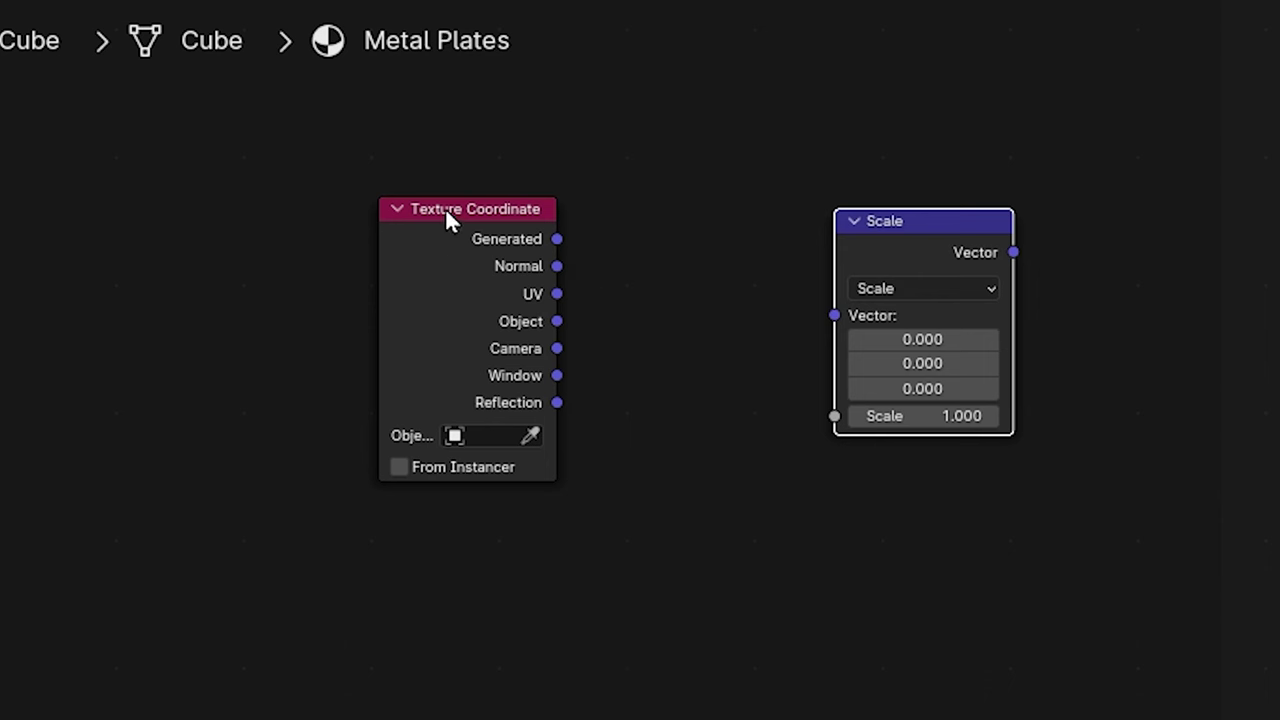
pyautogui.moveTo(443, 214); pyautogui.dragTo(398, 252)
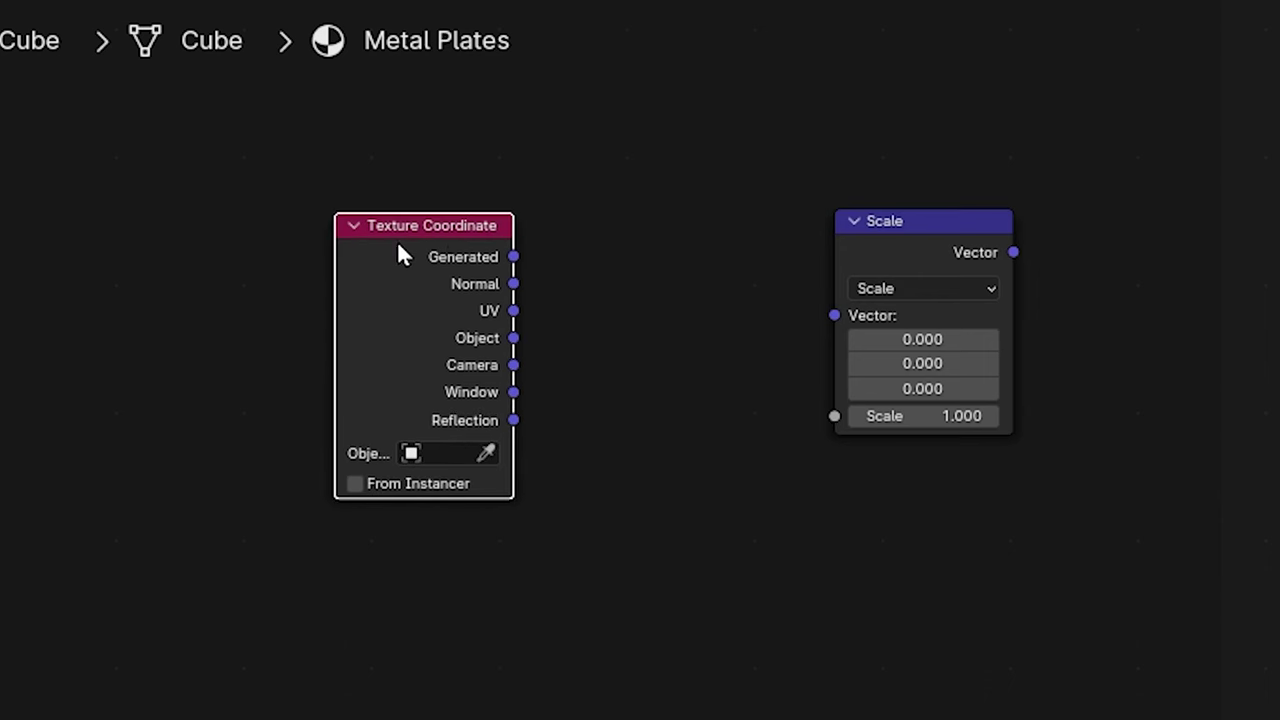
pyautogui.click(523, 262)
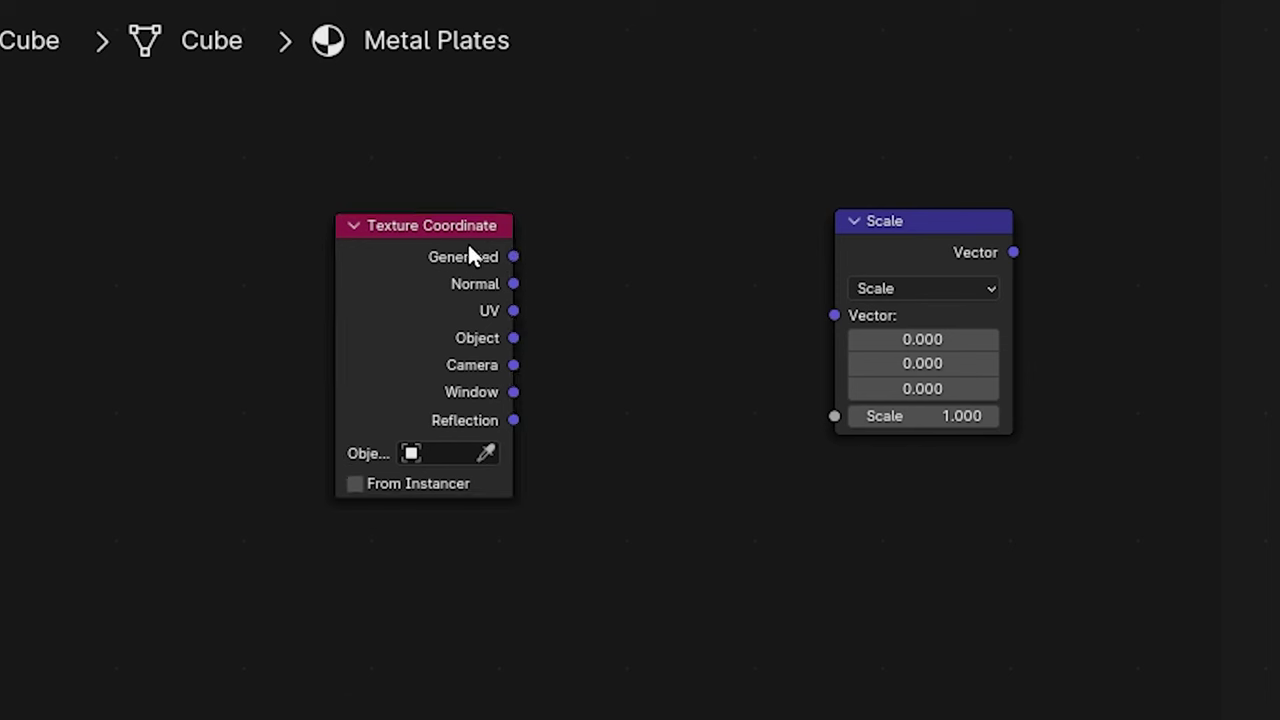
pyautogui.click(469, 244)
pyautogui.moveTo(513, 257); pyautogui.dragTo(628, 318)
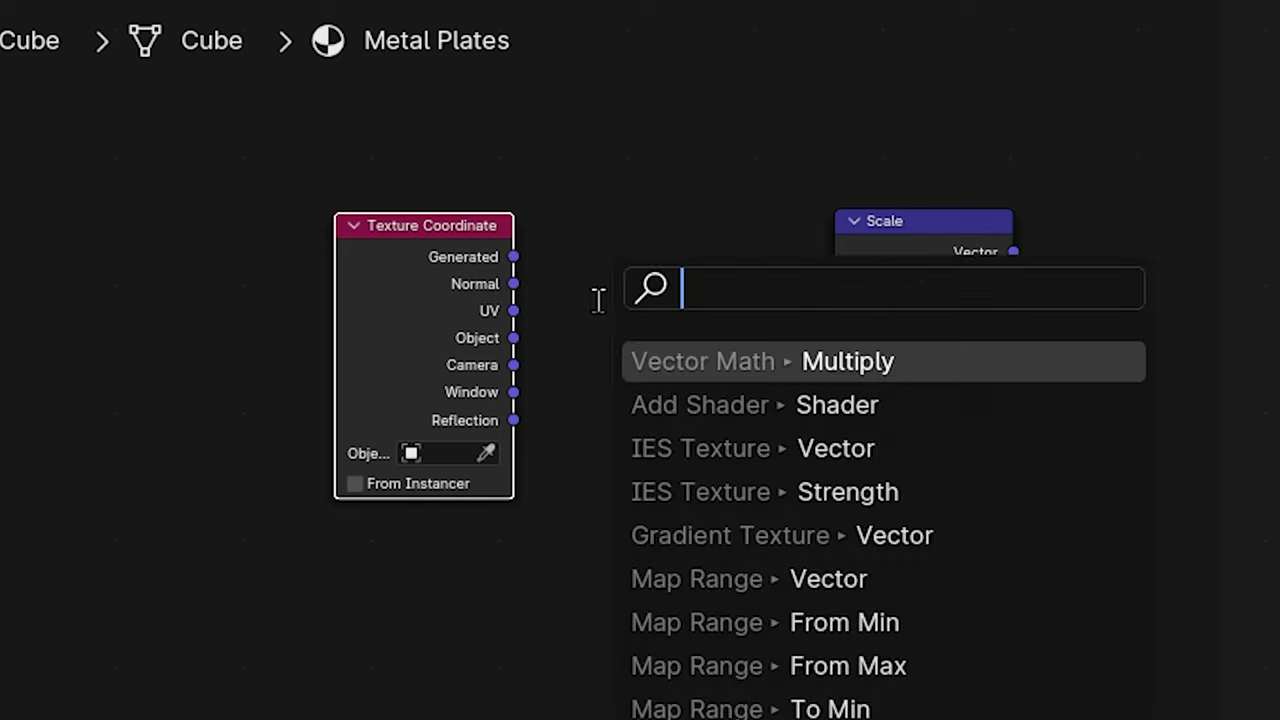
pyautogui.moveTo(513, 338); pyautogui.dragTo(834, 316)
pyautogui.click(912, 228)
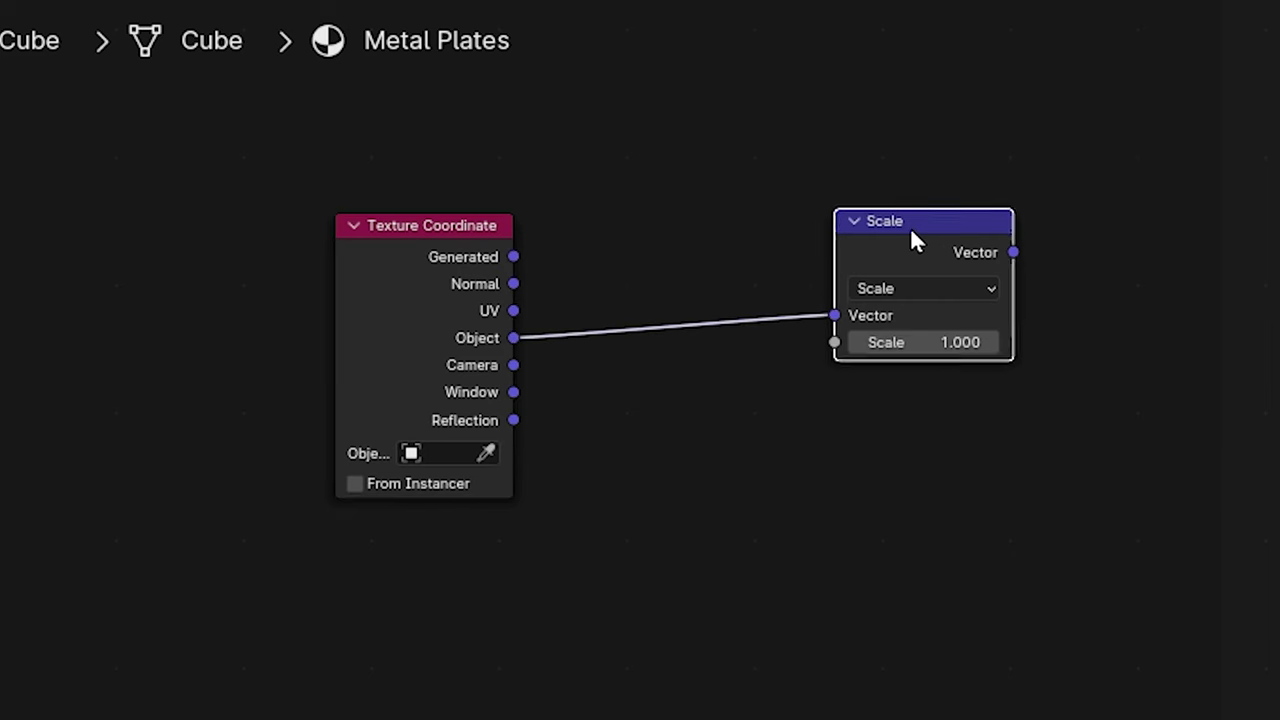
pyautogui.moveTo(912, 228); pyautogui.dragTo(856, 227)
pyautogui.moveTo(939, 244); pyautogui.dragTo(933, 254)
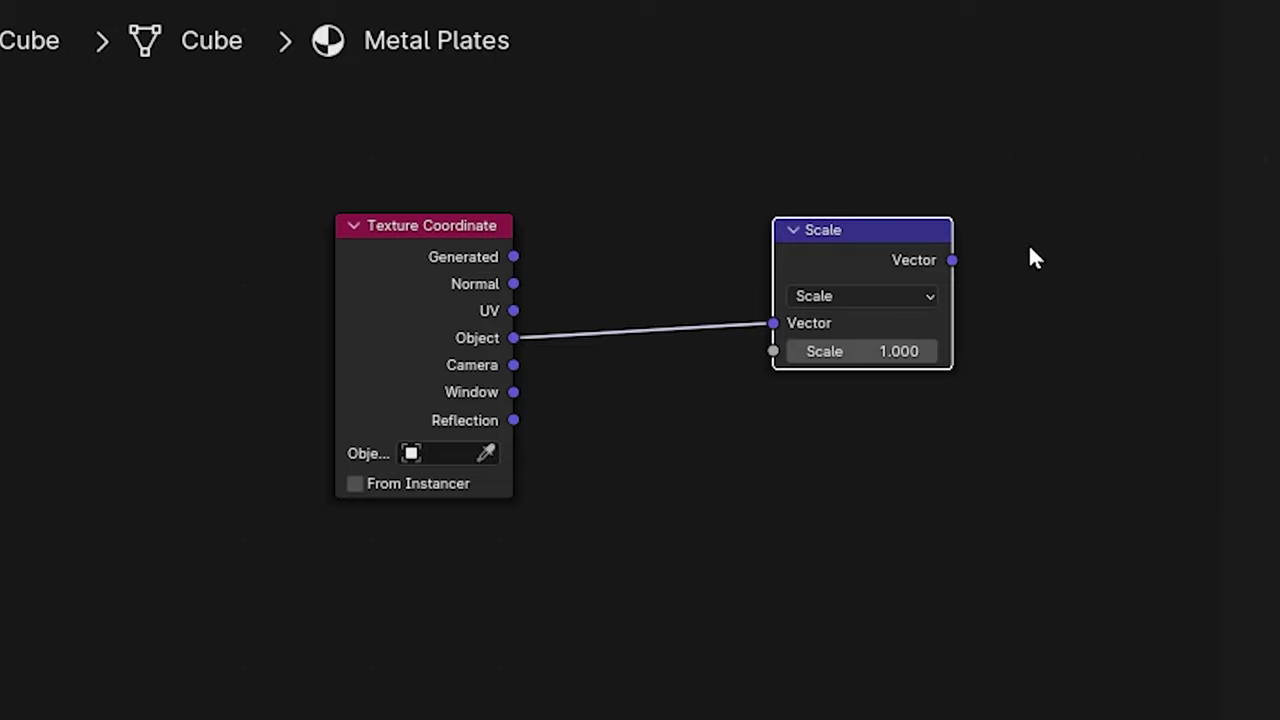
pyautogui.moveTo(891, 249); pyautogui.dragTo(891, 286)
# Connect the Scale node's output to the Vector inputs of the topmost and middle Voronoi Texture nodes.
pyautogui.moveTo(994, 289); pyautogui.dragTo(778, 350, button='middle')
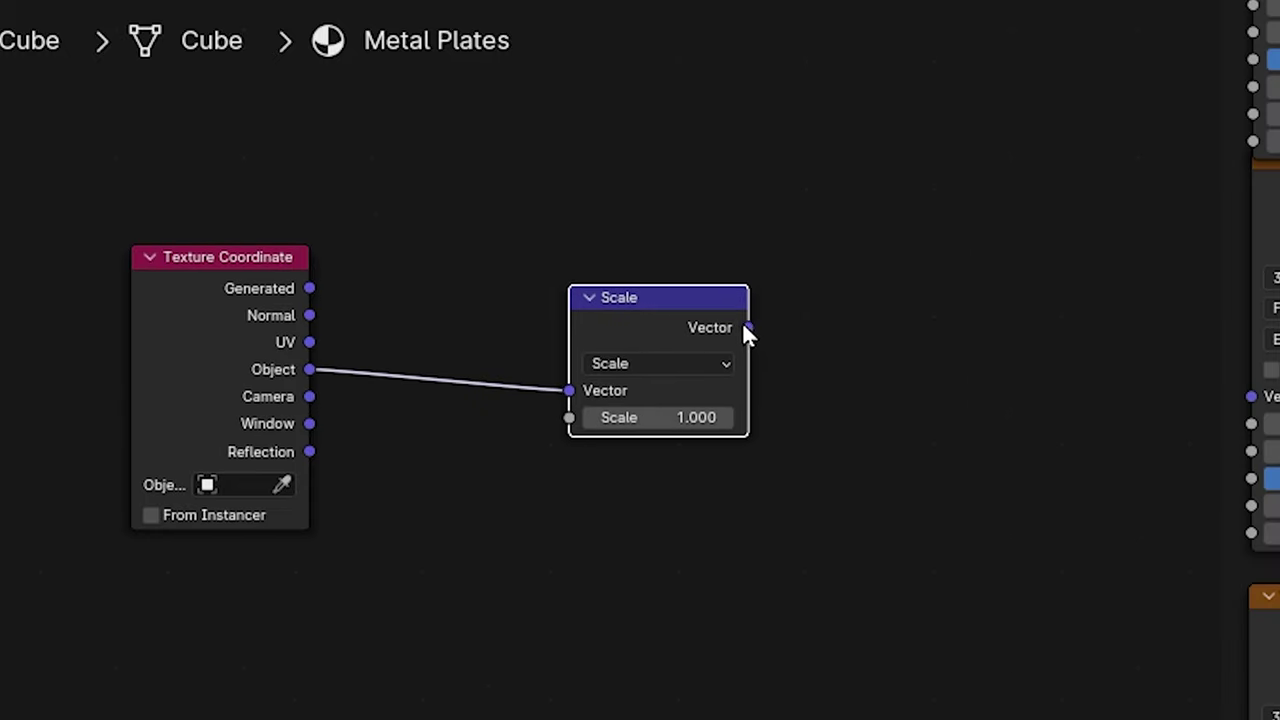
pyautogui.moveTo(748, 328); pyautogui.dragTo(1233, 2)
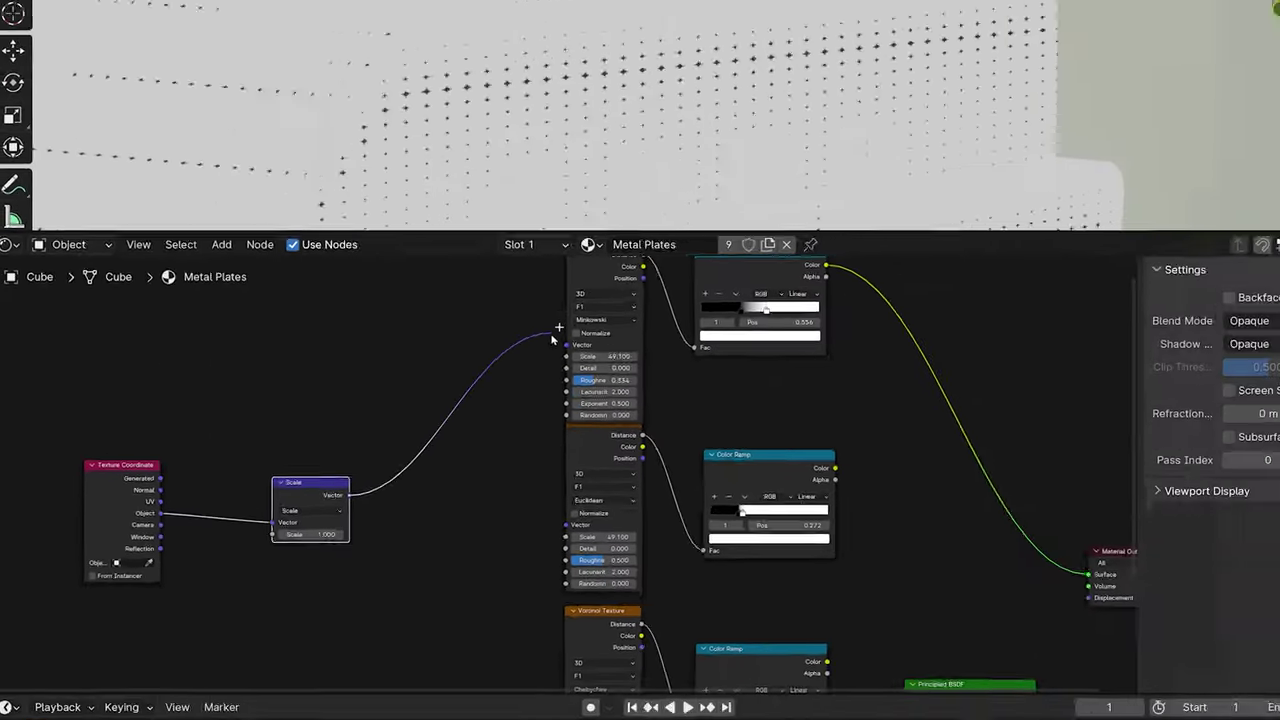
pyautogui.moveTo(559, 327); pyautogui.dragTo(566, 345)
pyautogui.moveTo(410, 508); pyautogui.dragTo(402, 444, button='middle')
pyautogui.moveTo(343, 433); pyautogui.dragTo(539, 490)
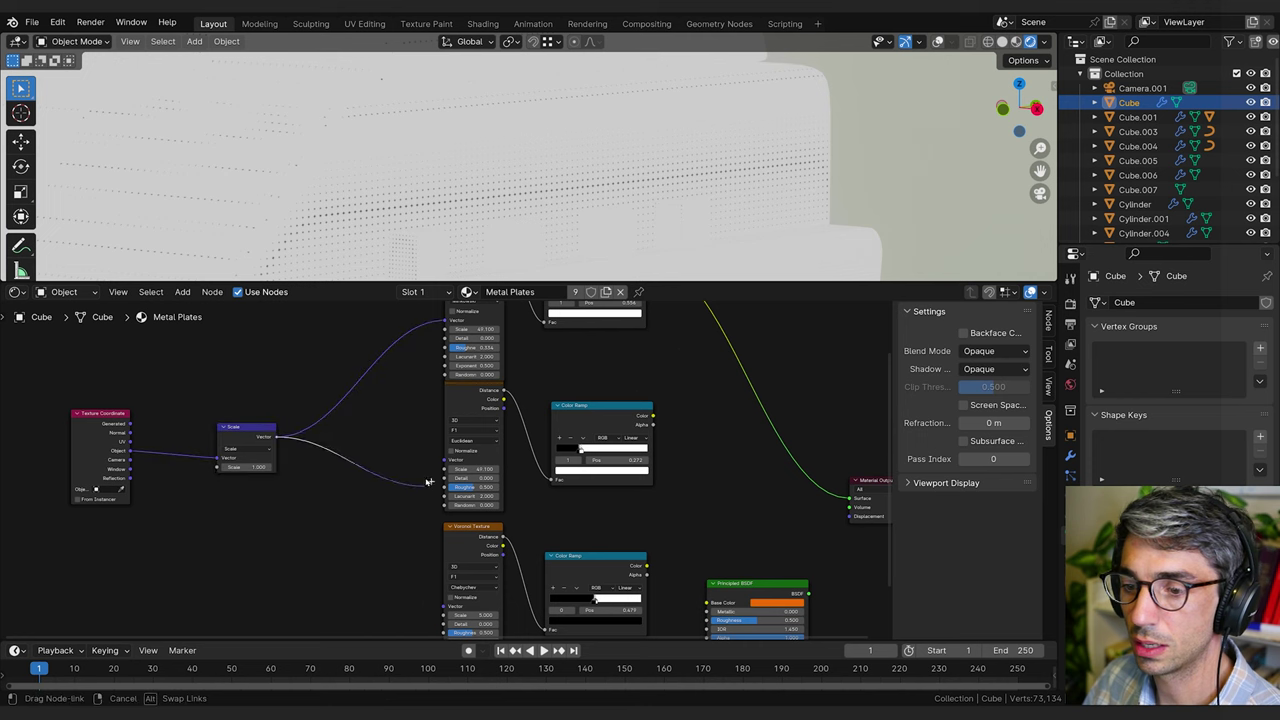
pyautogui.moveTo(428, 482); pyautogui.dragTo(443, 462)
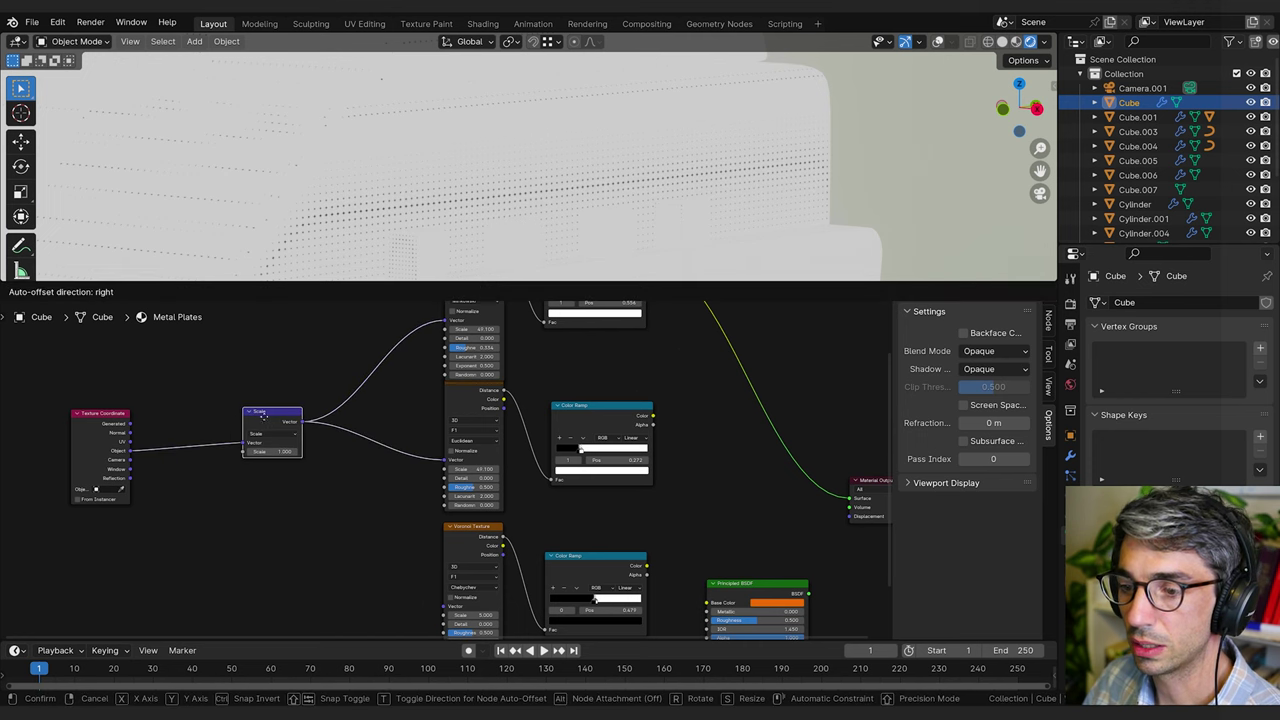
pyautogui.click(263, 417)
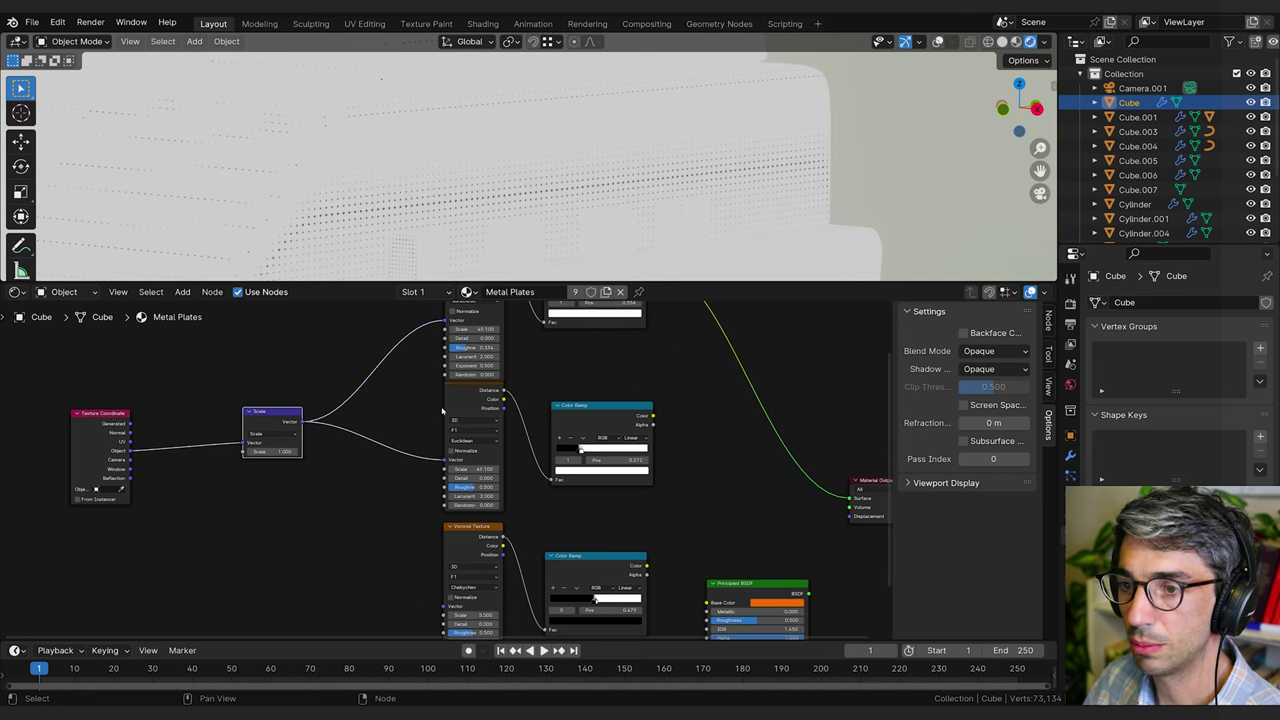
# Duplicate the Scale node below the original and wire the copy between the Object coordinates and the bottom Voronoi Texture.
pyautogui.press('g')
pyautogui.click(304, 421)
pyautogui.moveTo(304, 421); pyautogui.dragTo(334, 376, button='middle')
pyautogui.hotkey('shift', 'd')
pyautogui.click(334, 432)
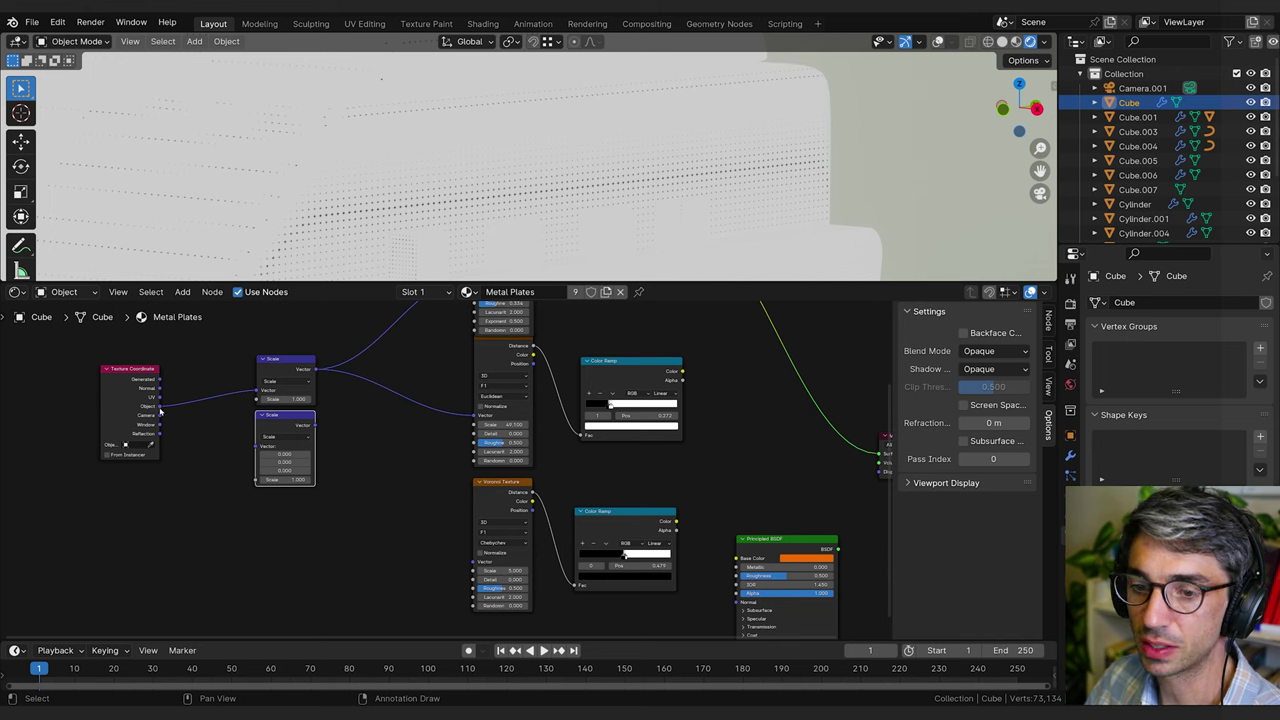
pyautogui.moveTo(160, 408); pyautogui.dragTo(475, 563)
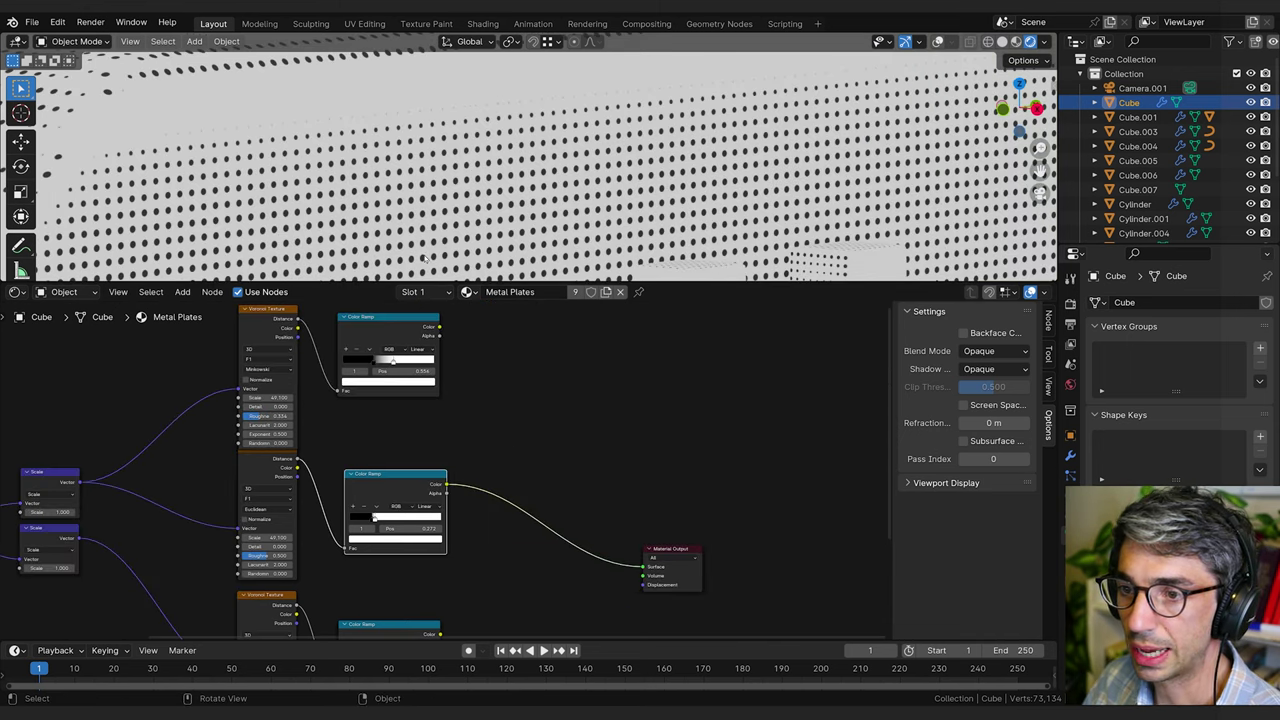
# Connect the topmost Color Ramp to the Material Output's Surface and invert its gradient to run from white to black.
pyautogui.moveTo(440, 327); pyautogui.dragTo(643, 525)
pyautogui.moveTo(438, 327); pyautogui.dragTo(643, 566)
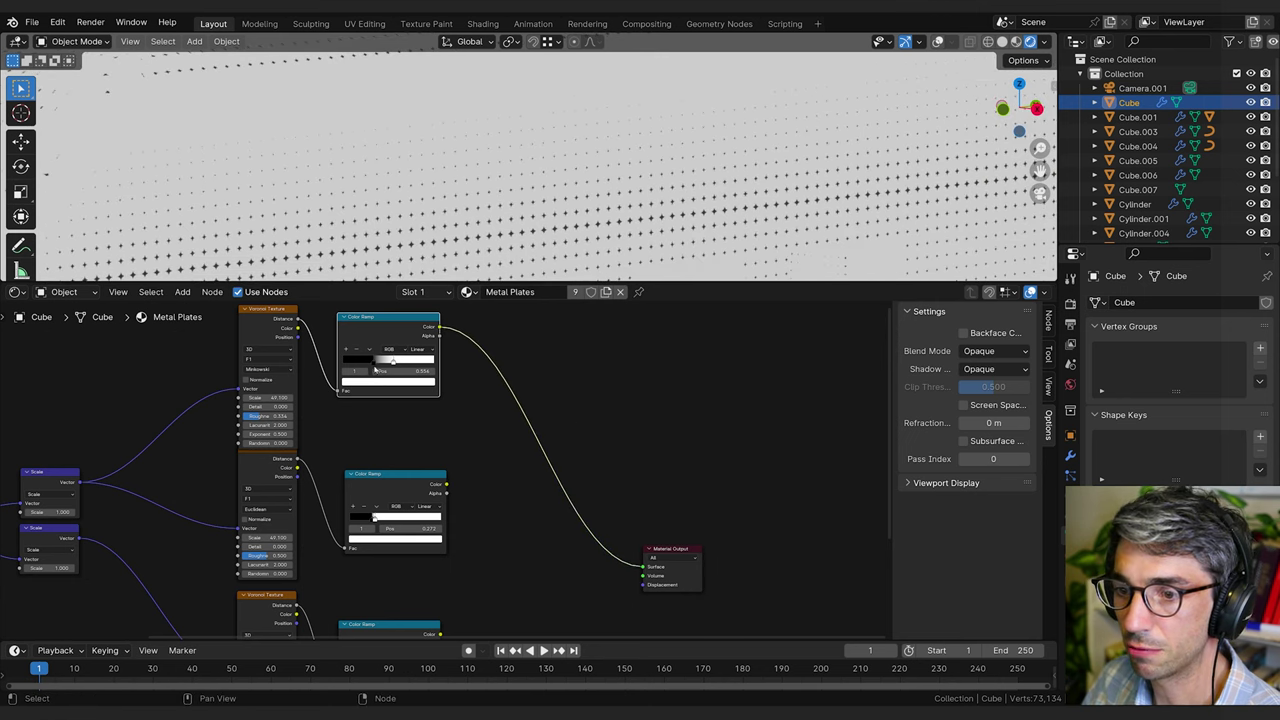
pyautogui.click(475, 323)
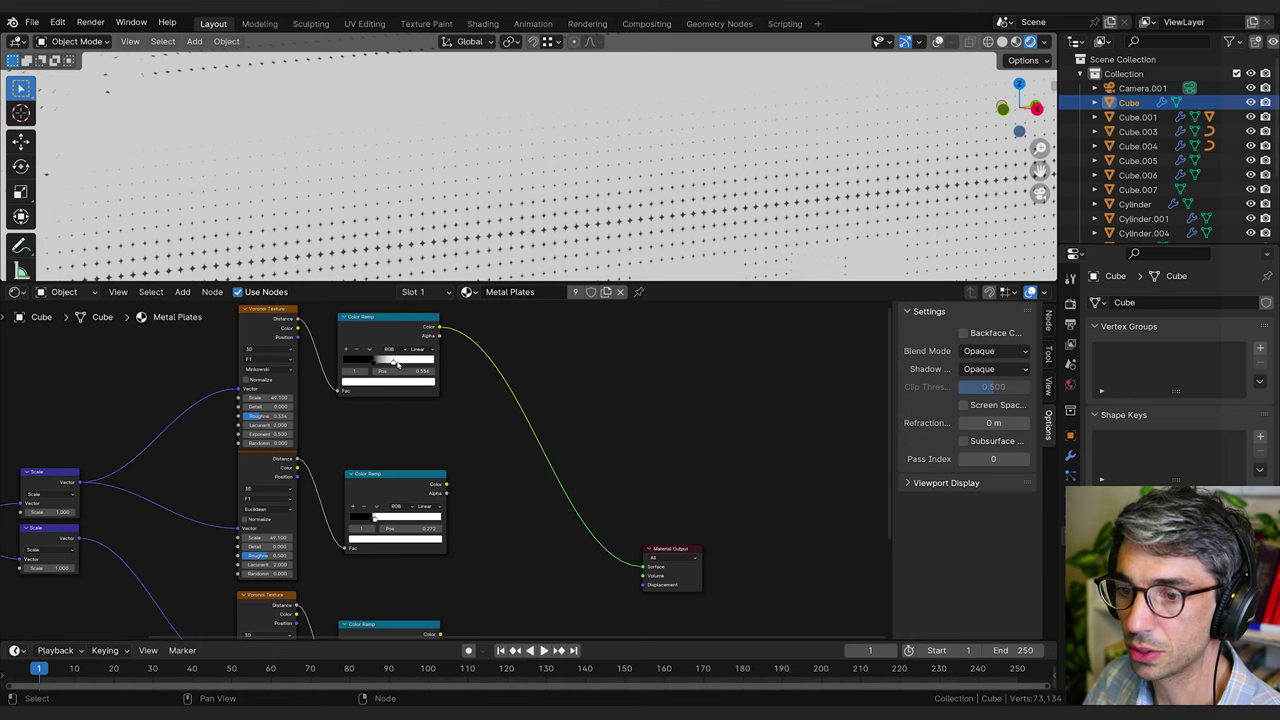
pyautogui.moveTo(388, 364)
pyautogui.mouseDown()
pyautogui.moveTo(354, 362)
pyautogui.moveTo(420, 364)
pyautogui.moveTo(381, 363)
pyautogui.mouseUp()
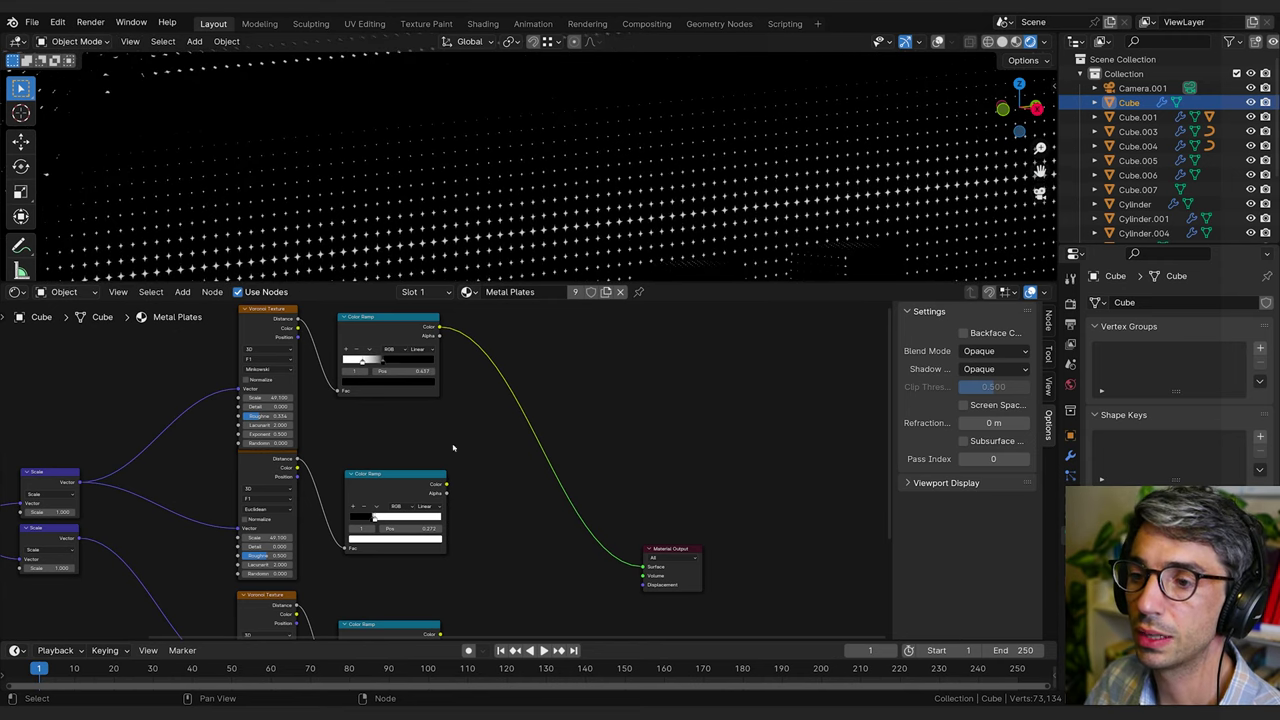
# Compare the middle and topmost Color Ramp patterns by connecting each in turn to the Material Output's Surface.
pyautogui.moveTo(445, 484); pyautogui.dragTo(642, 566)
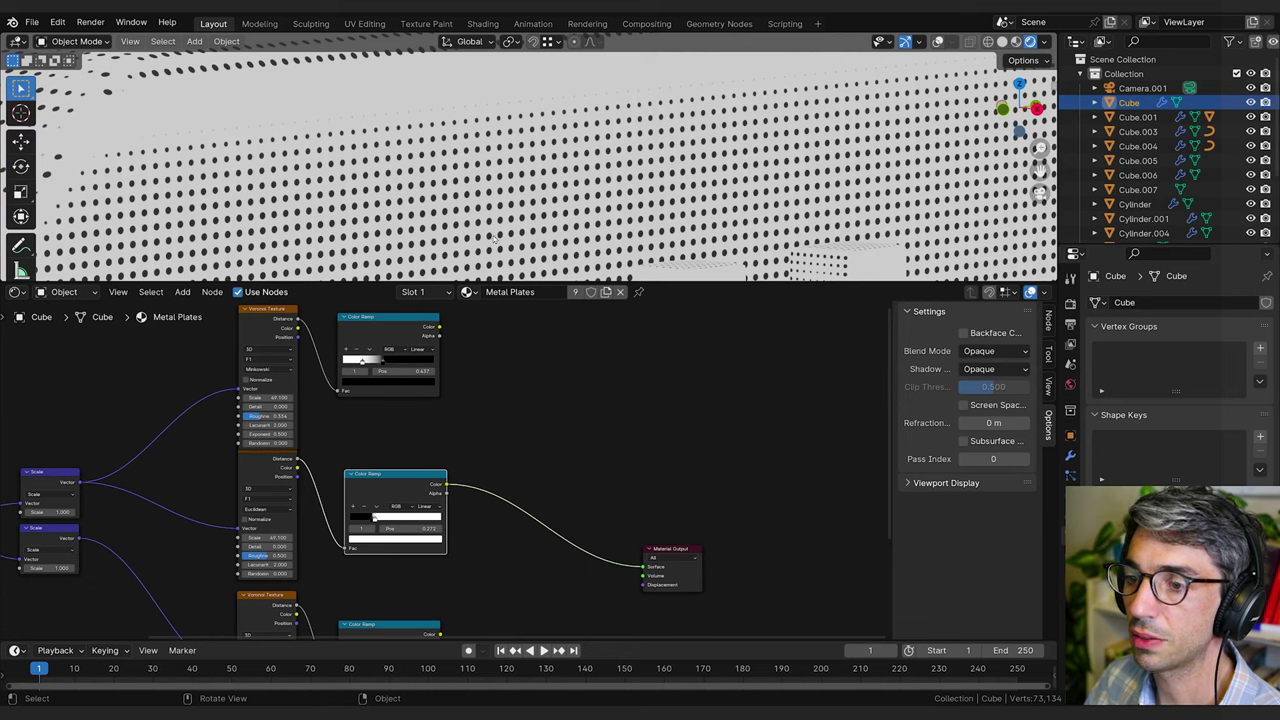
pyautogui.click(440, 340)
pyautogui.moveTo(439, 327); pyautogui.dragTo(642, 567)
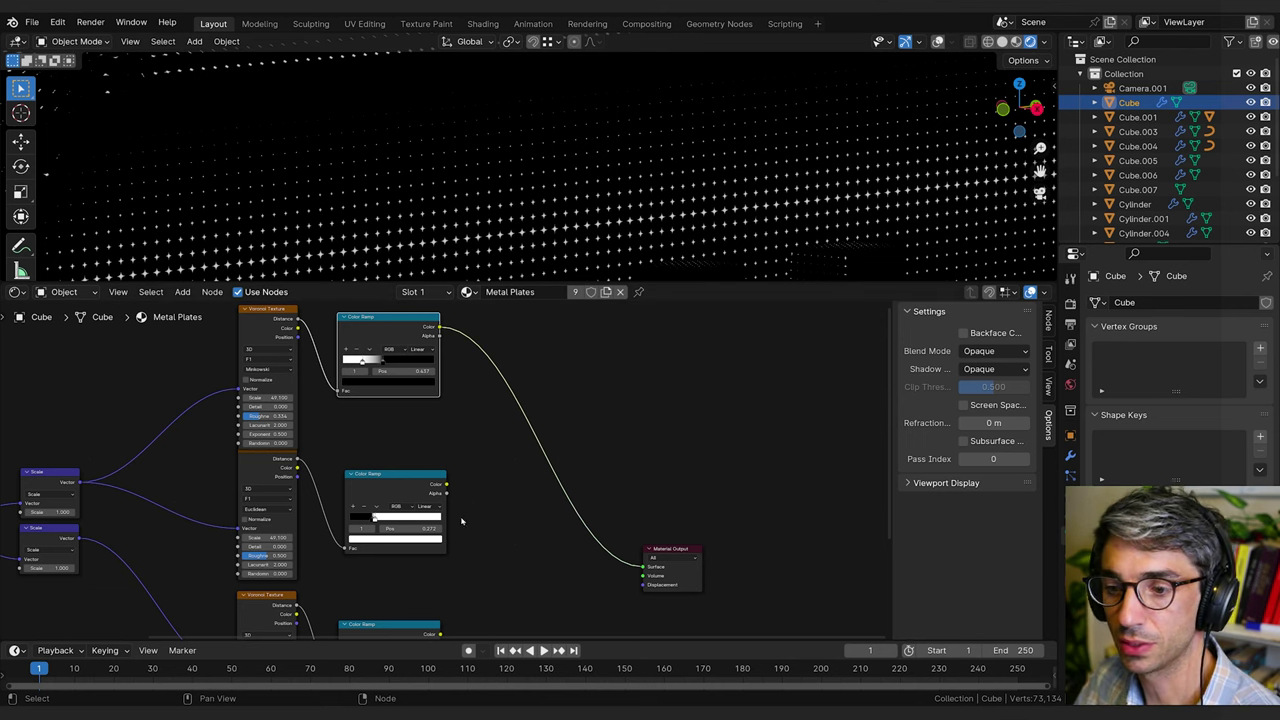
pyautogui.click(348, 517)
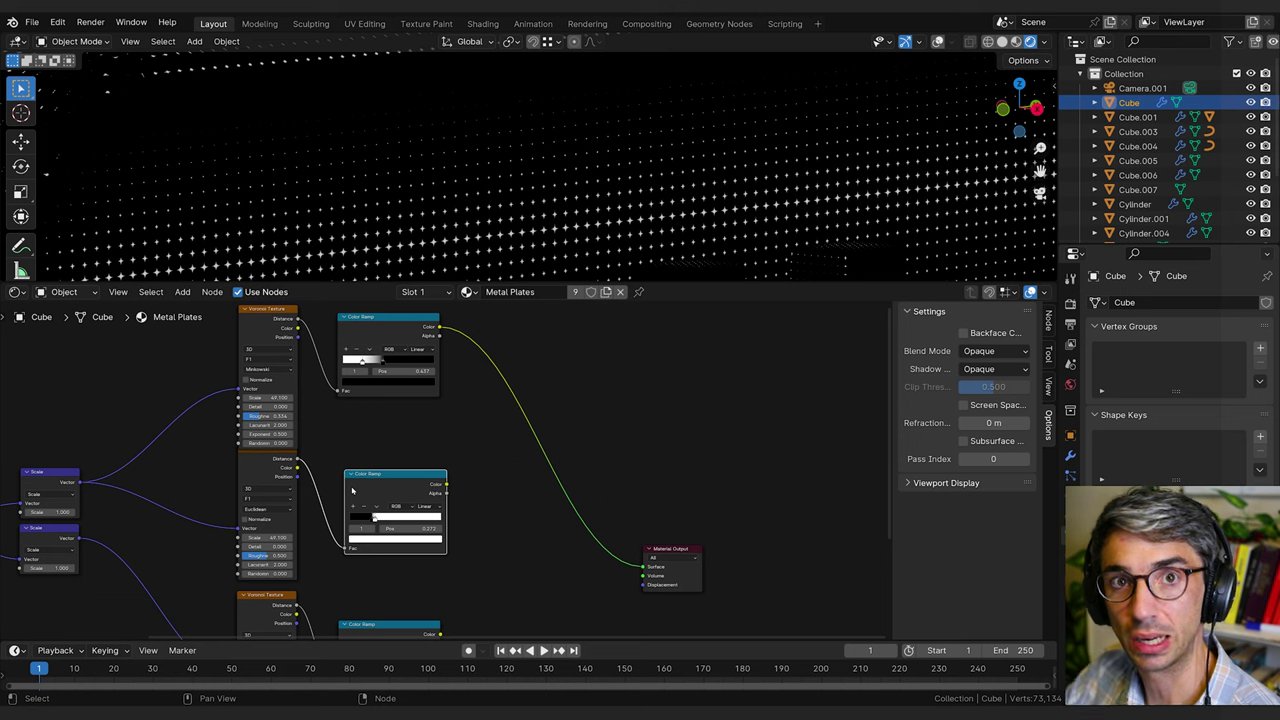
pyautogui.hotkey('alt', 'a')
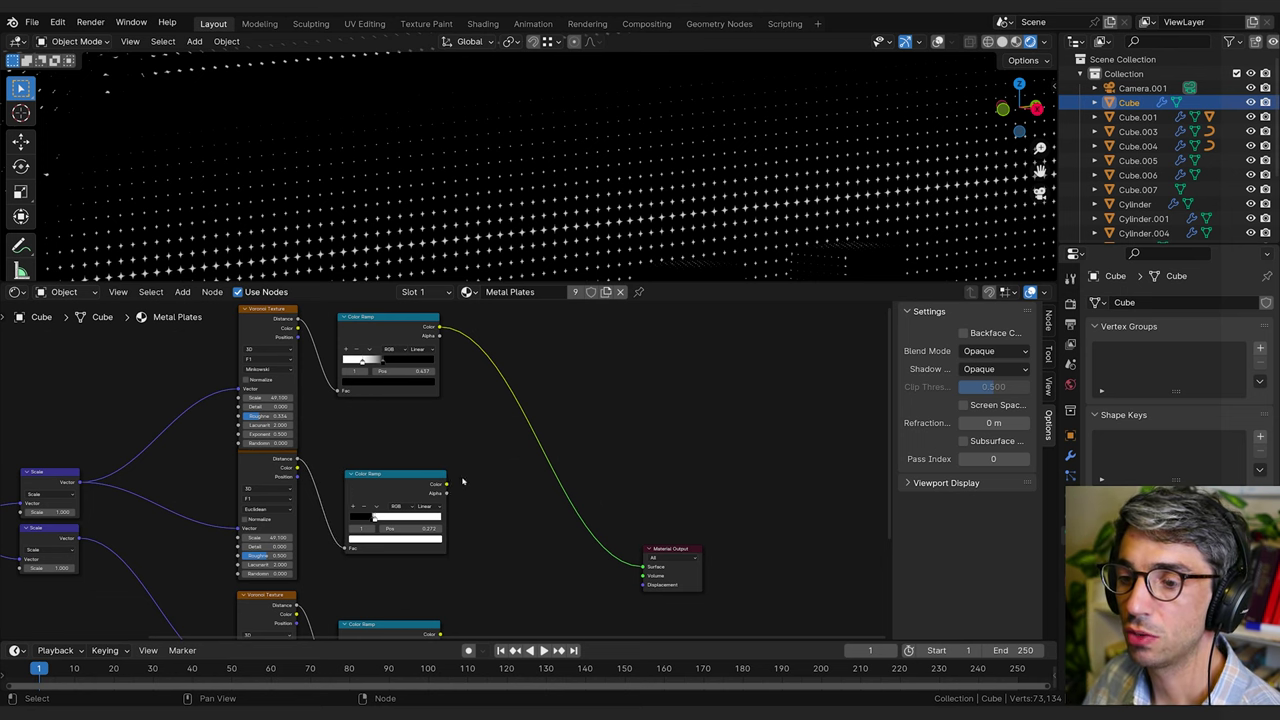
pyautogui.moveTo(447, 485); pyautogui.dragTo(645, 562)
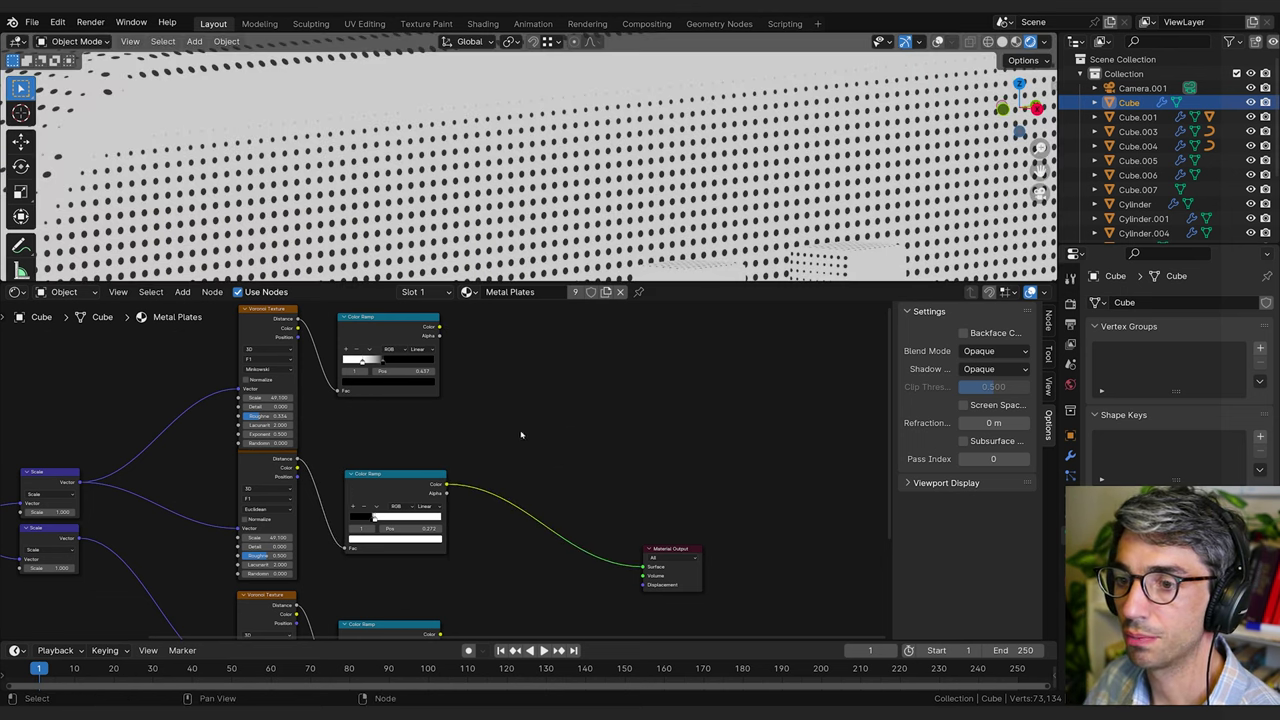
# Add a Mix Color node after the two upper Color Ramps and set its blending mode to Add.
pyautogui.hotkey('shift', 'a')
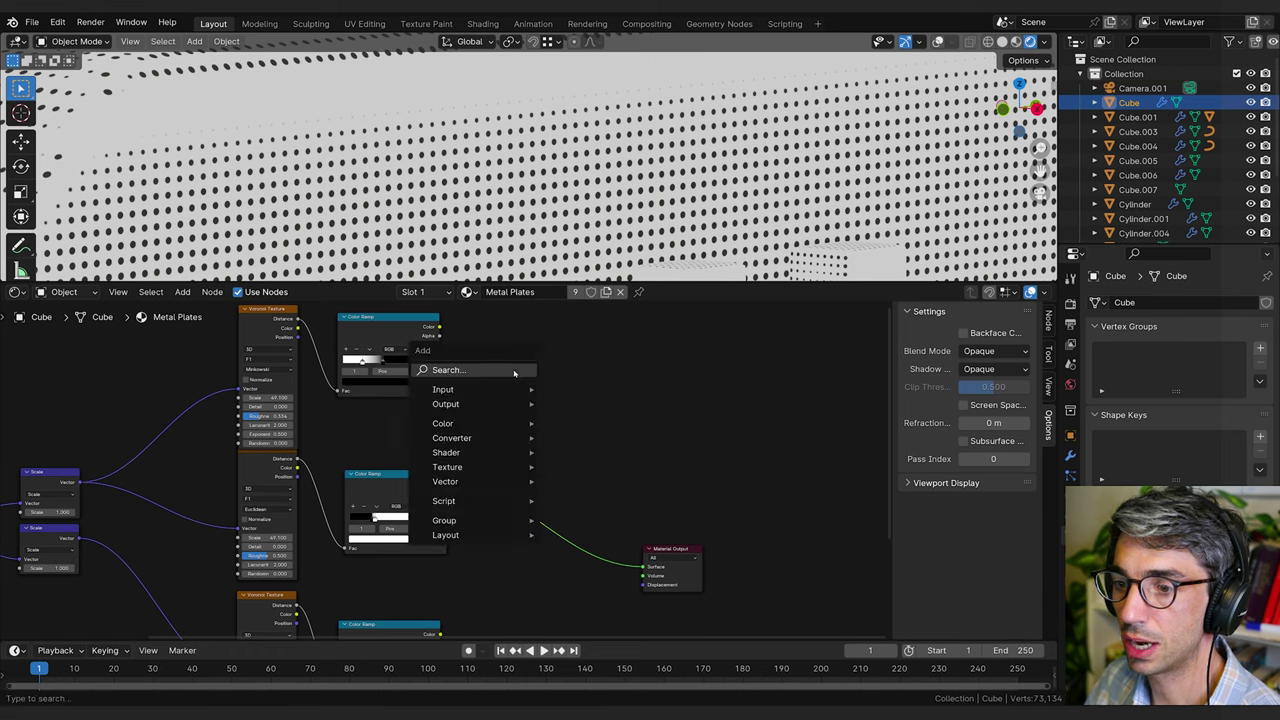
pyautogui.click(514, 370)
pyautogui.write('mix')
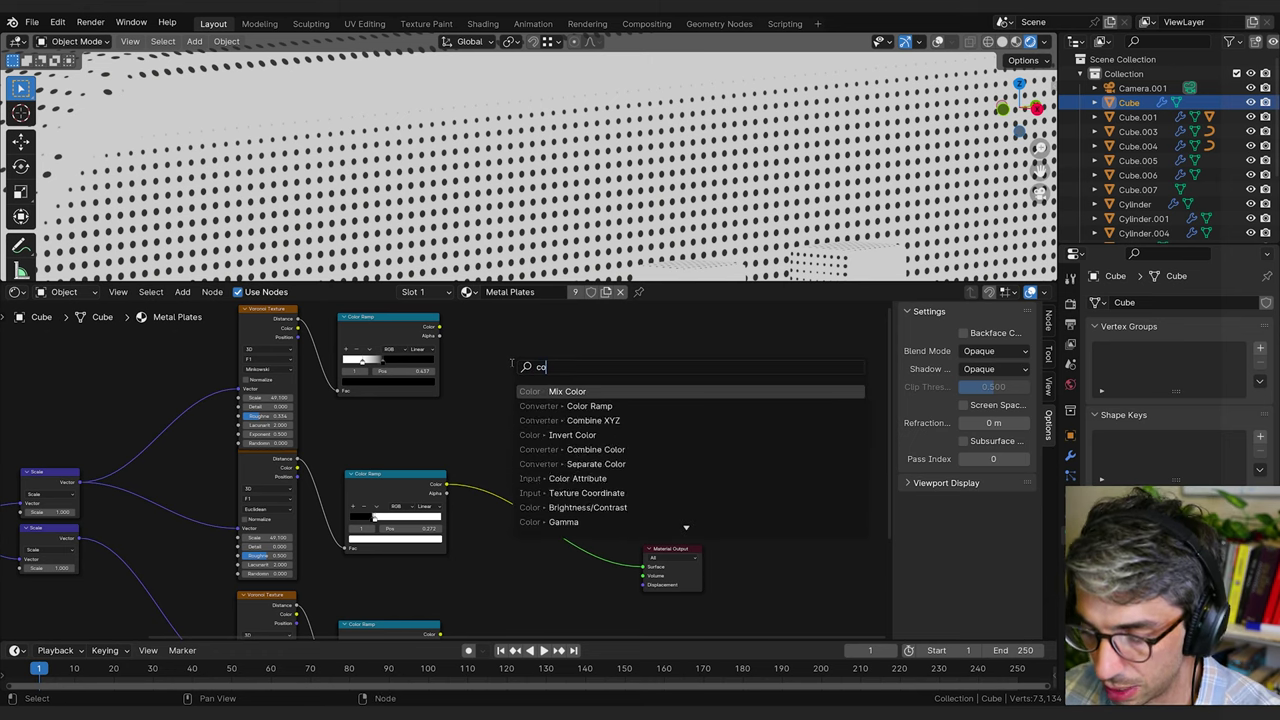
pyautogui.press('Return')
pyautogui.click(511, 363)
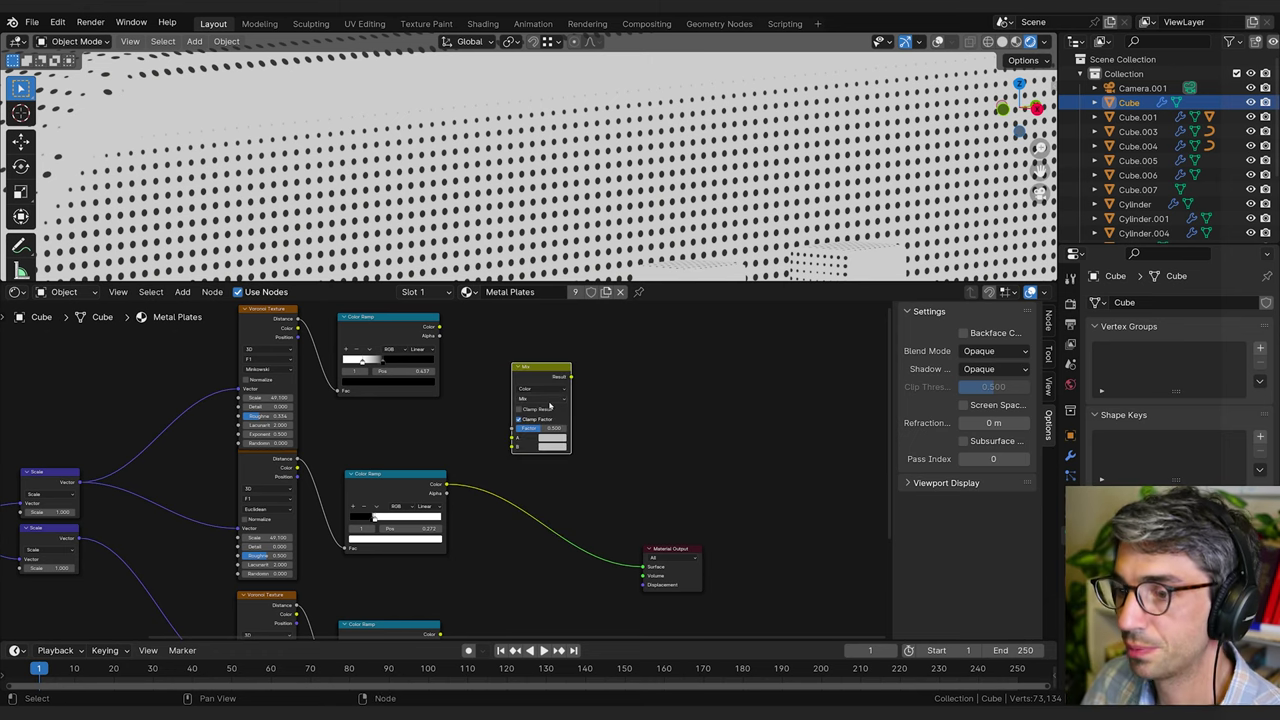
pyautogui.click(524, 399)
pyautogui.click(535, 491)
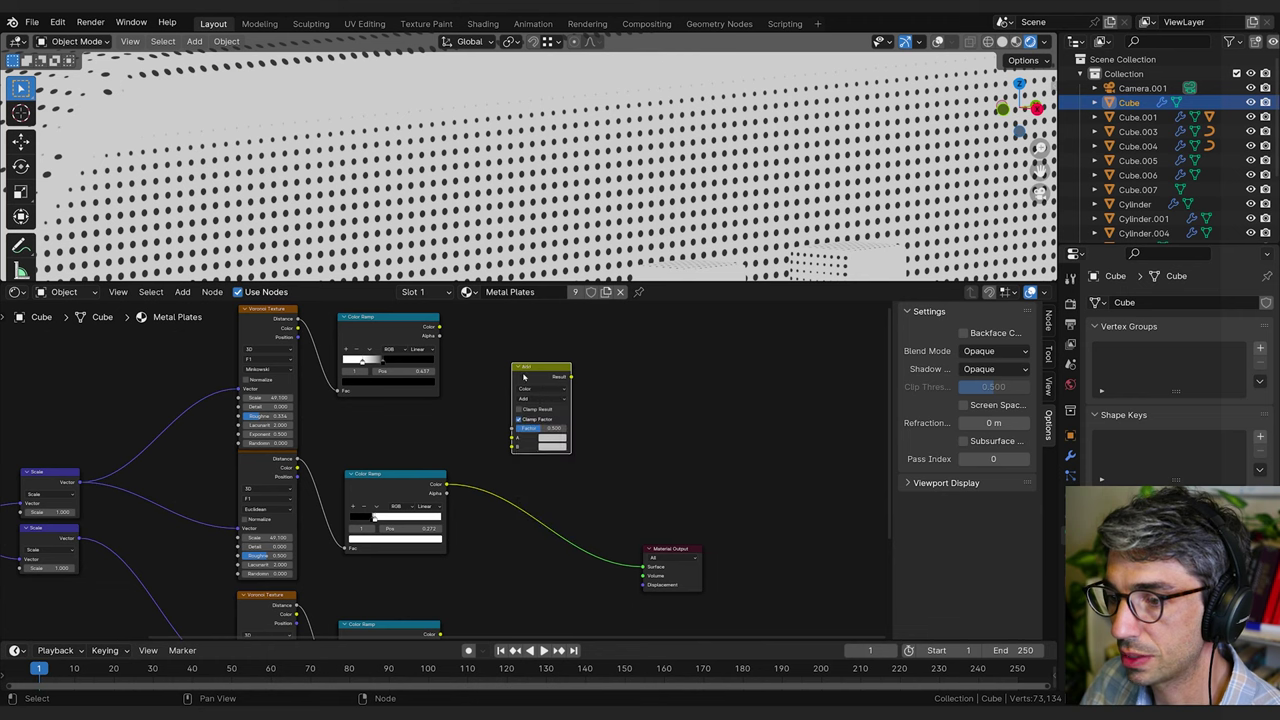
# Feed the topmost and middle Color Ramps into the Add node's A and B, set Factor to 1.000, and connect Result to the Material Output's Surface.
pyautogui.moveTo(438, 328); pyautogui.dragTo(517, 436)
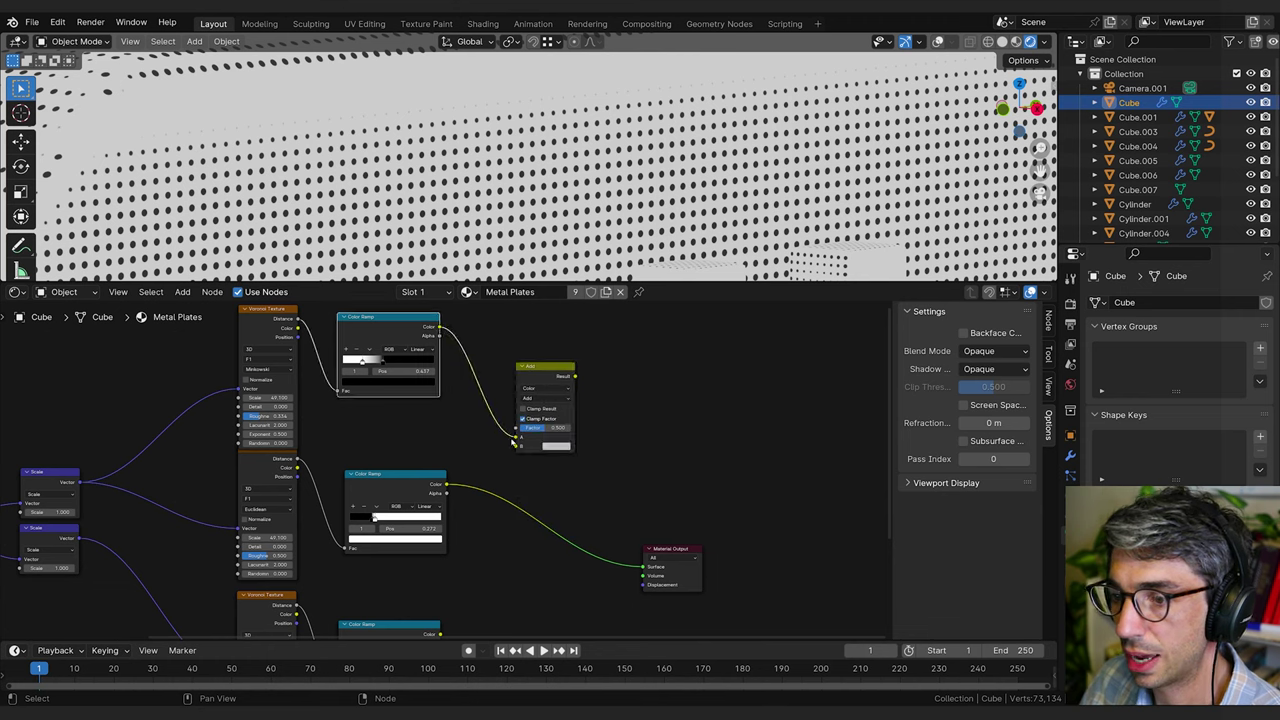
pyautogui.moveTo(447, 485); pyautogui.dragTo(575, 428)
pyautogui.moveTo(565, 375); pyautogui.dragTo(644, 566)
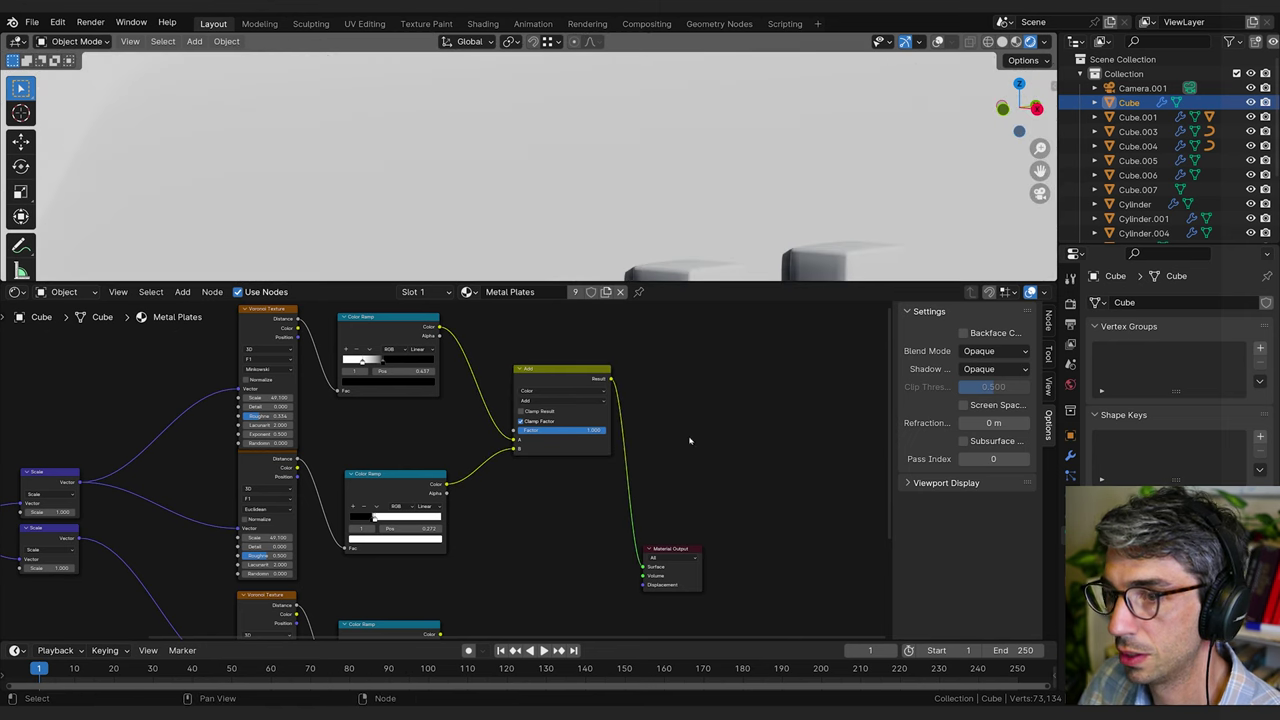
pyautogui.moveTo(452, 239); pyautogui.dragTo(520, 172, button='middle')
pyautogui.scroll(-10, 516, 178)
pyautogui.scroll(10, 516, 176)
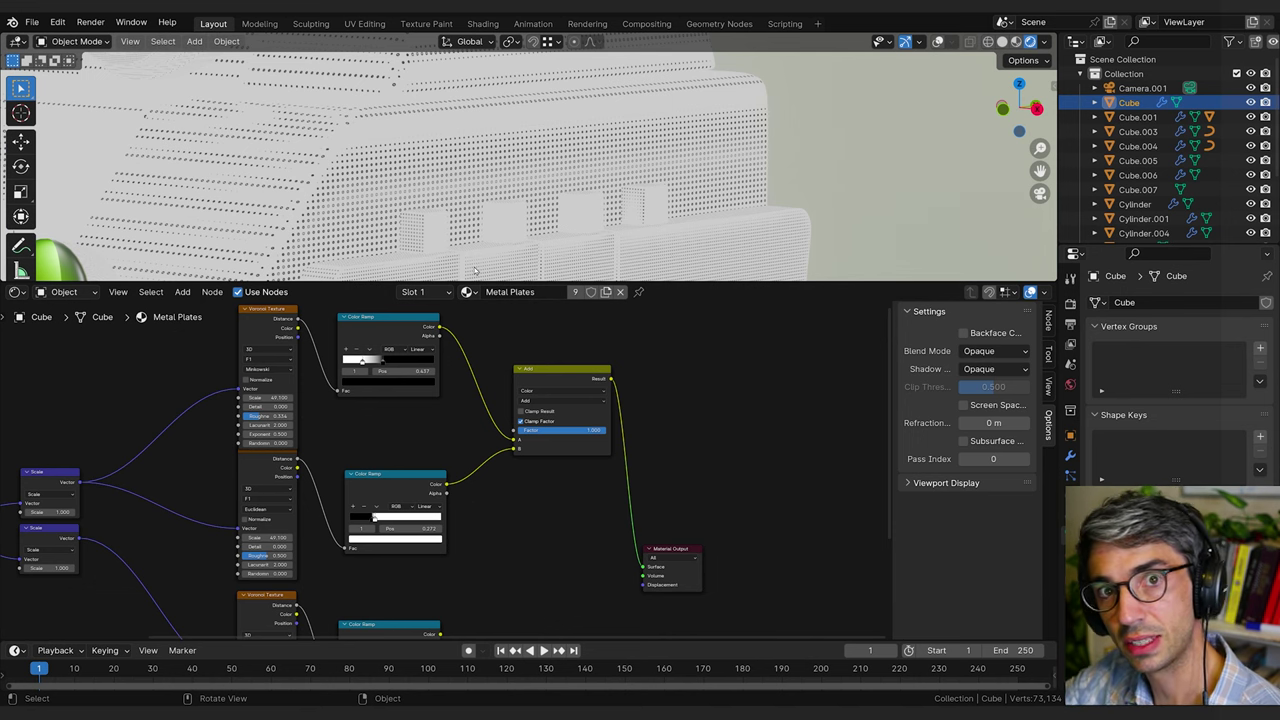
pyautogui.moveTo(529, 603); pyautogui.dragTo(535, 474, button='middle')
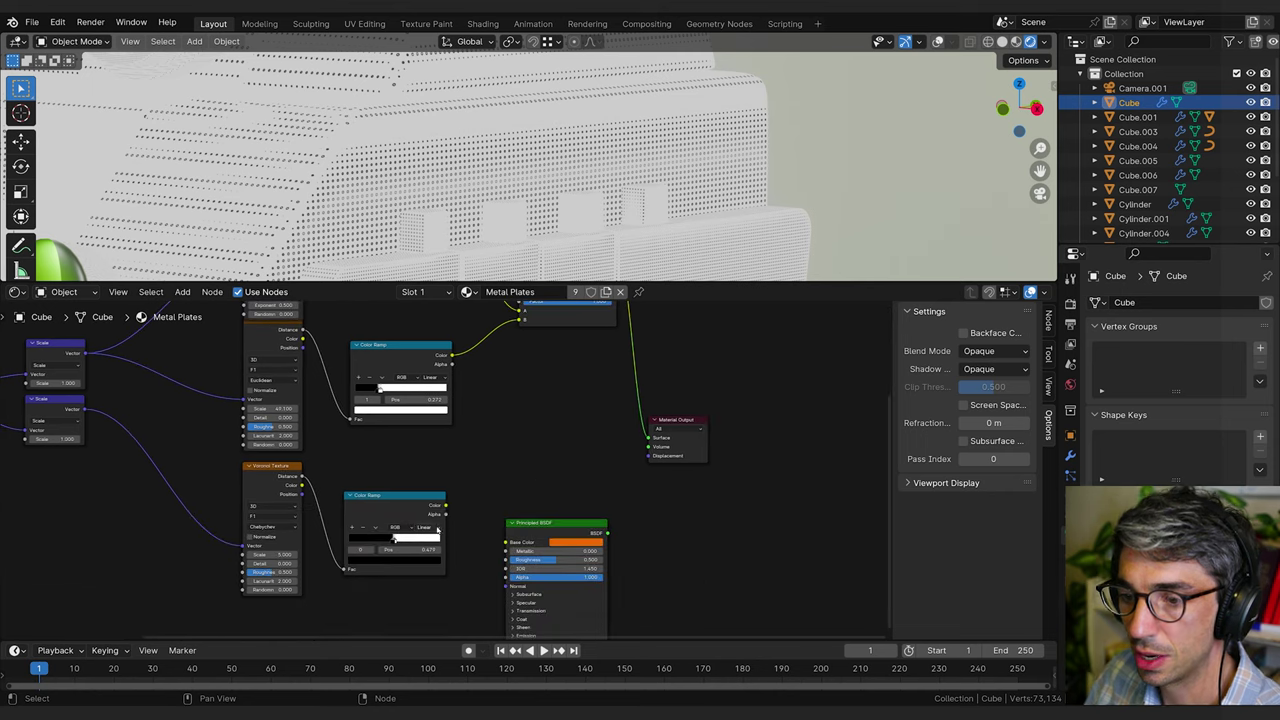
# Connect the lowest Color Ramp's Color to the Material Output's Surface and duplicate that Color Ramp.
pyautogui.moveTo(446, 506); pyautogui.dragTo(645, 434)
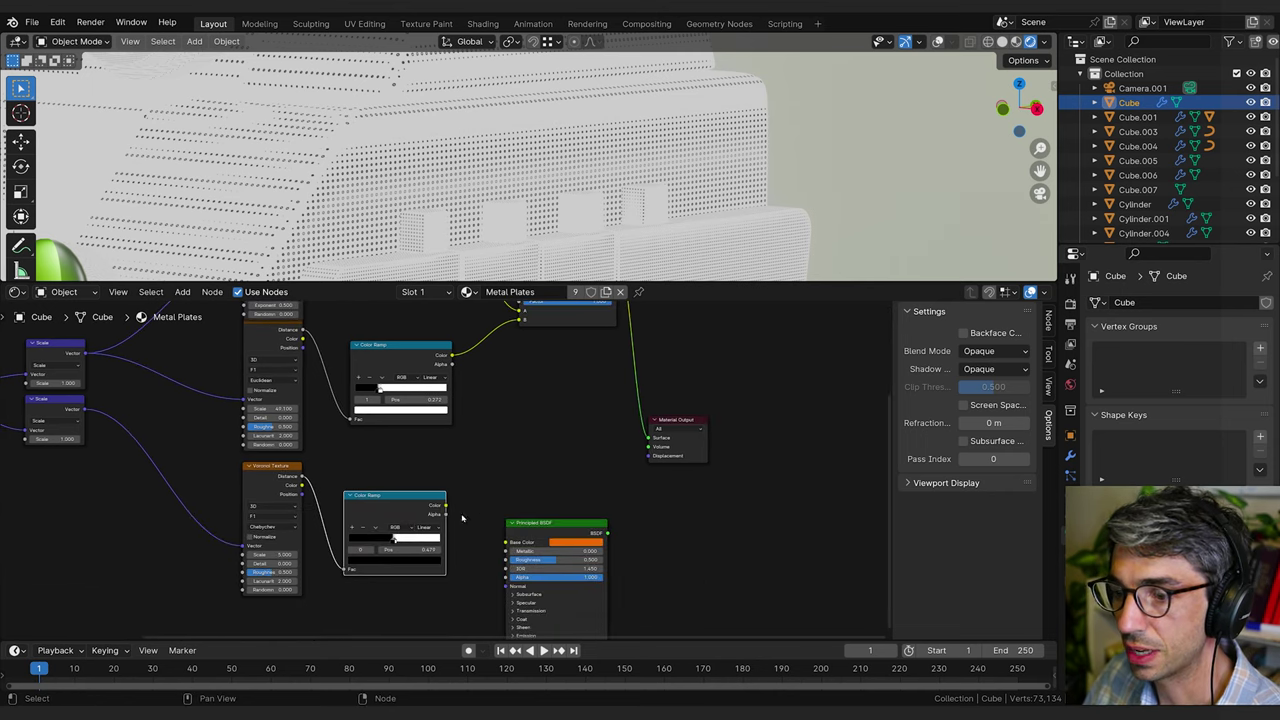
pyautogui.moveTo(446, 508); pyautogui.dragTo(649, 437)
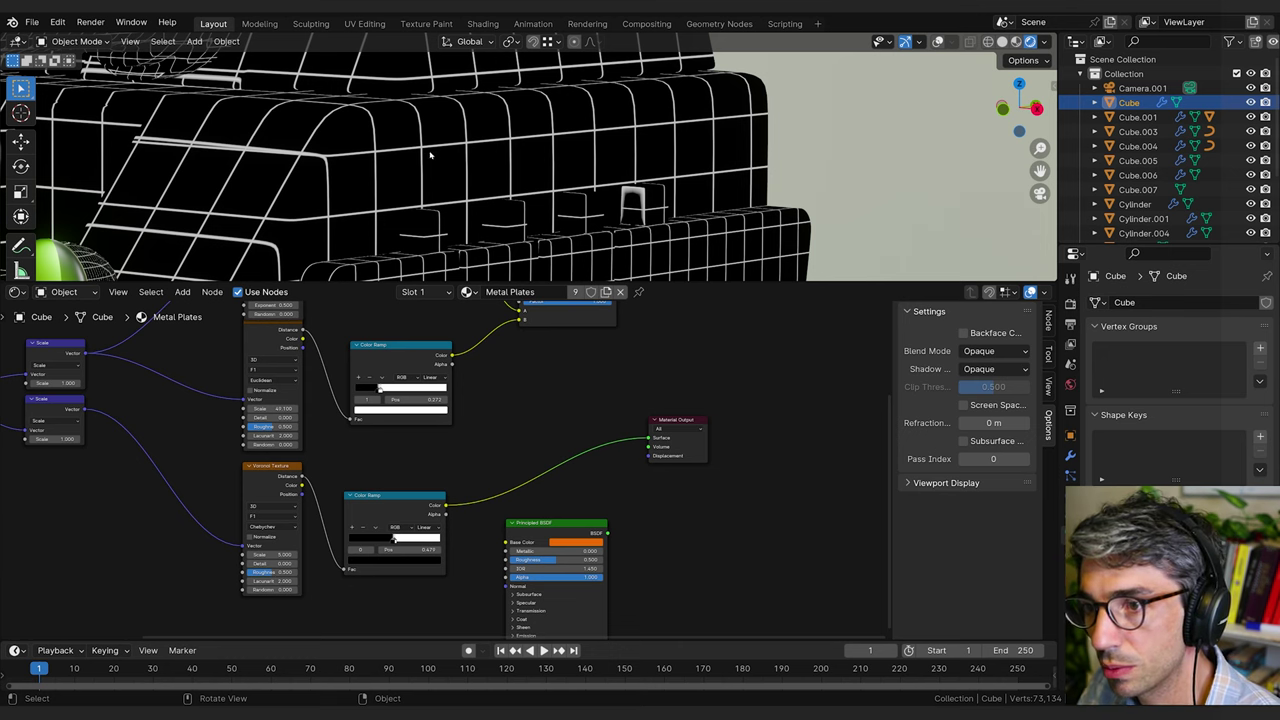
pyautogui.moveTo(496, 401); pyautogui.dragTo(490, 417, button='middle')
pyautogui.click(390, 532)
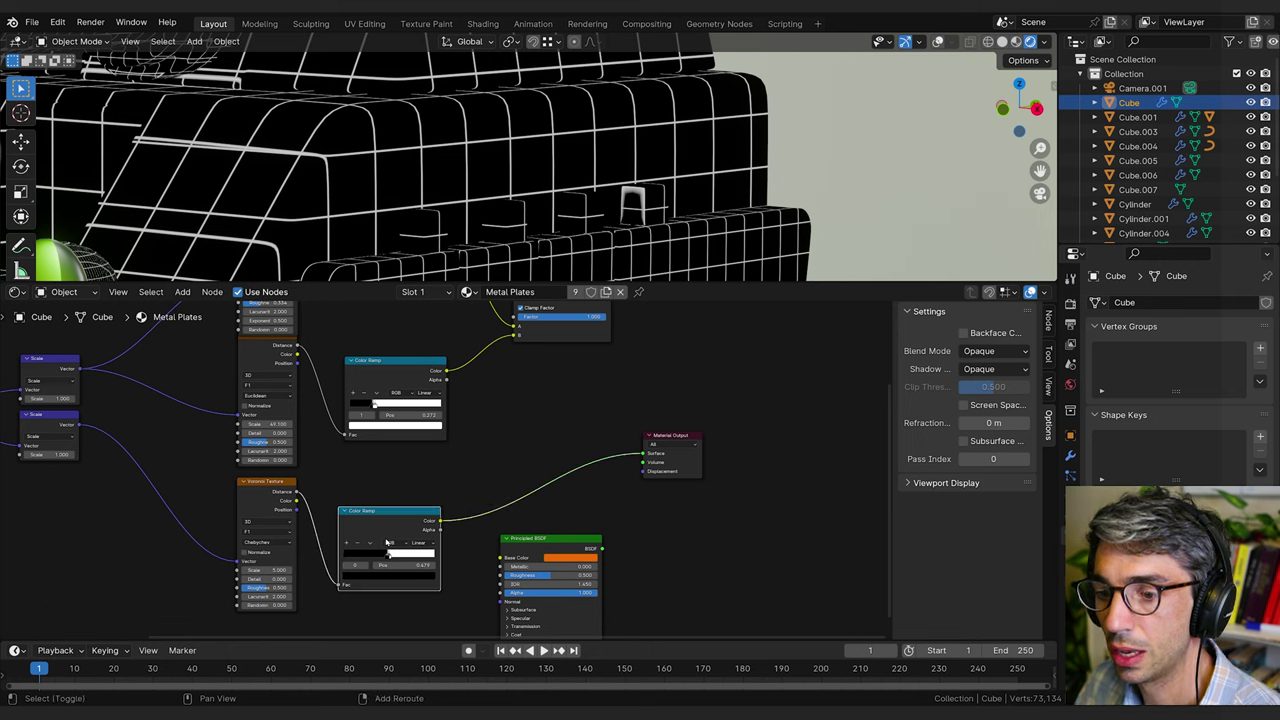
pyautogui.hotkey('shift', 'd')
pyautogui.click(405, 468)
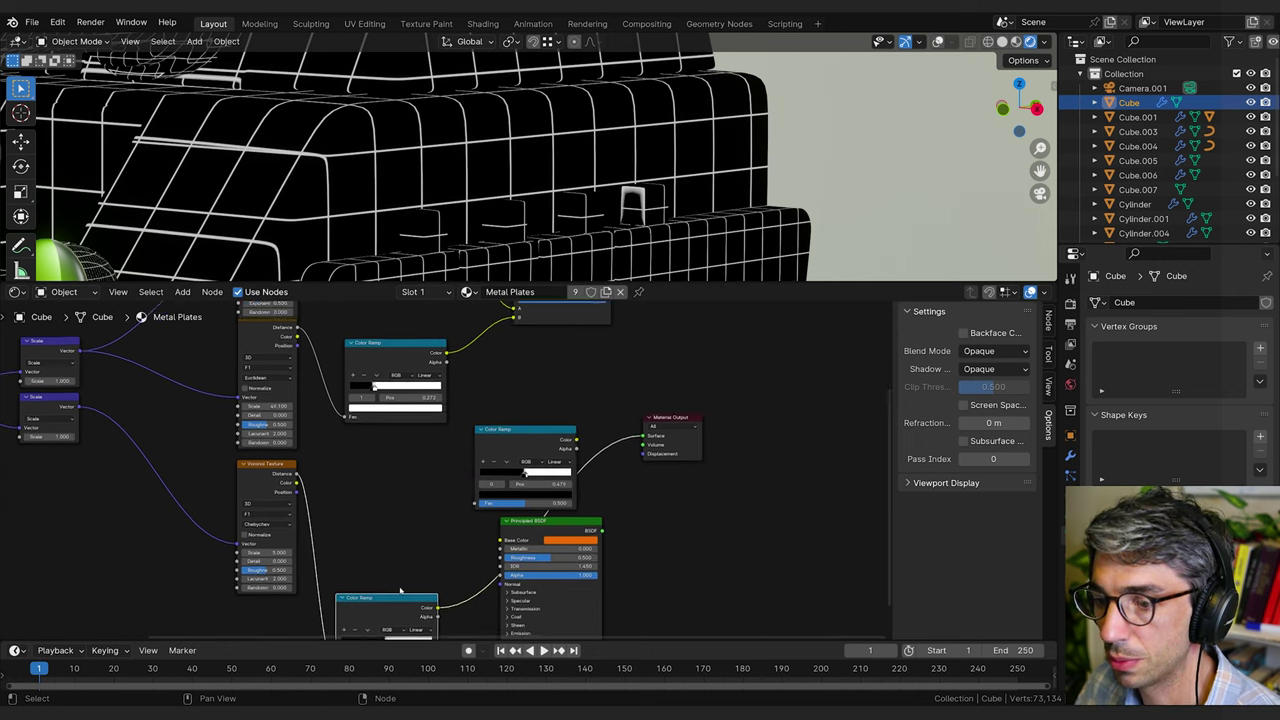
# Stack the duplicate Color Ramp directly above the connected one beside the Voronoi Texture, and show the lower ramp's node properties.
pyautogui.moveTo(400, 591); pyautogui.dragTo(452, 561, button='middle')
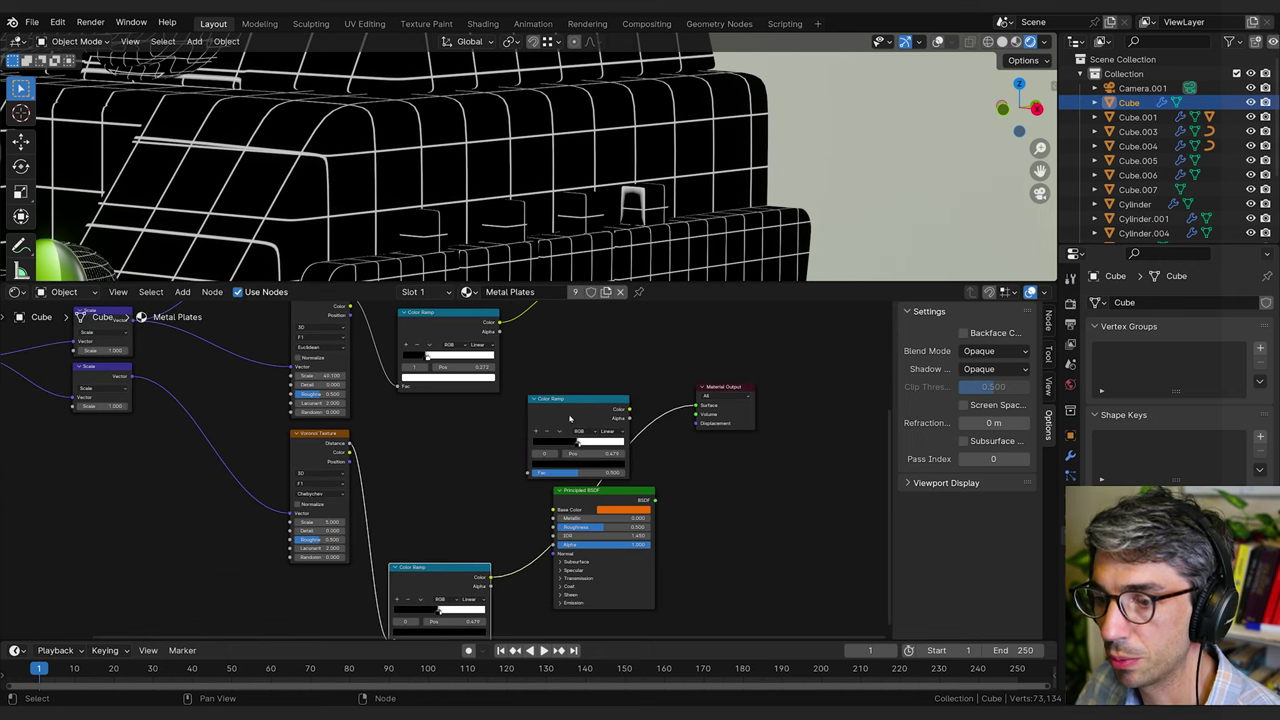
pyautogui.moveTo(569, 420); pyautogui.dragTo(437, 477)
pyautogui.moveTo(428, 577); pyautogui.dragTo(436, 556)
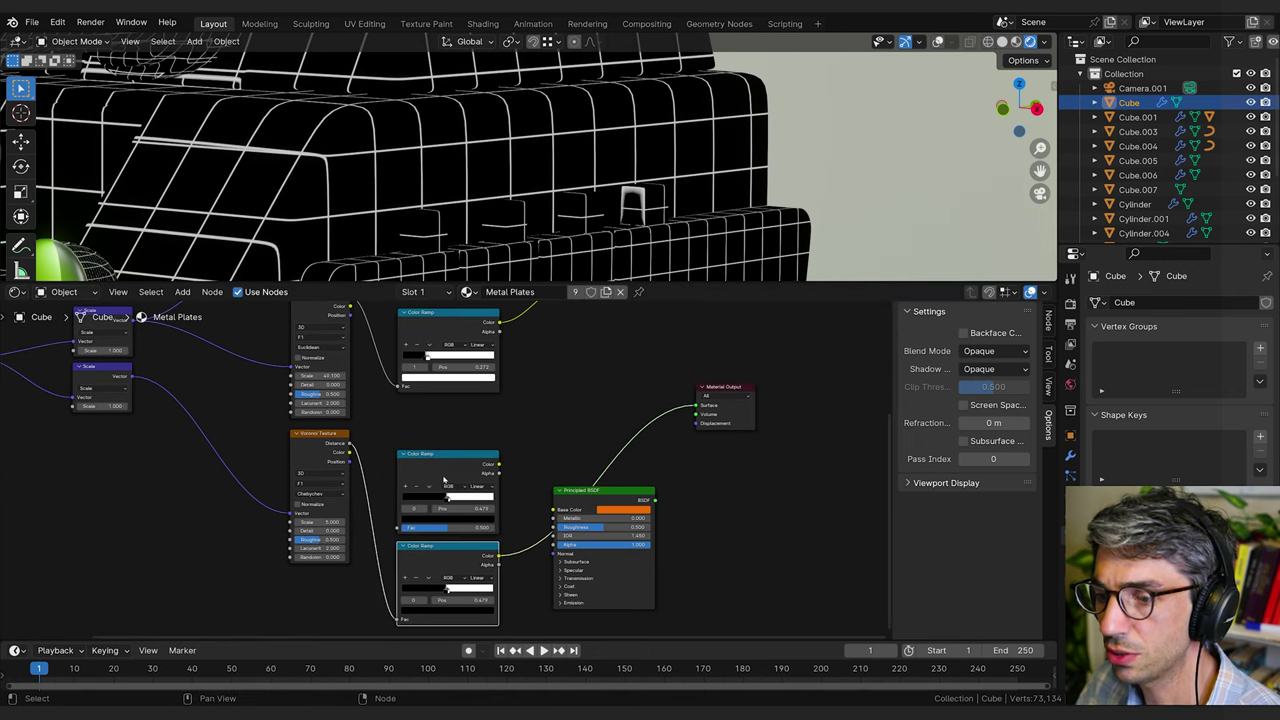
pyautogui.moveTo(446, 469); pyautogui.dragTo(446, 465)
pyautogui.click(496, 557)
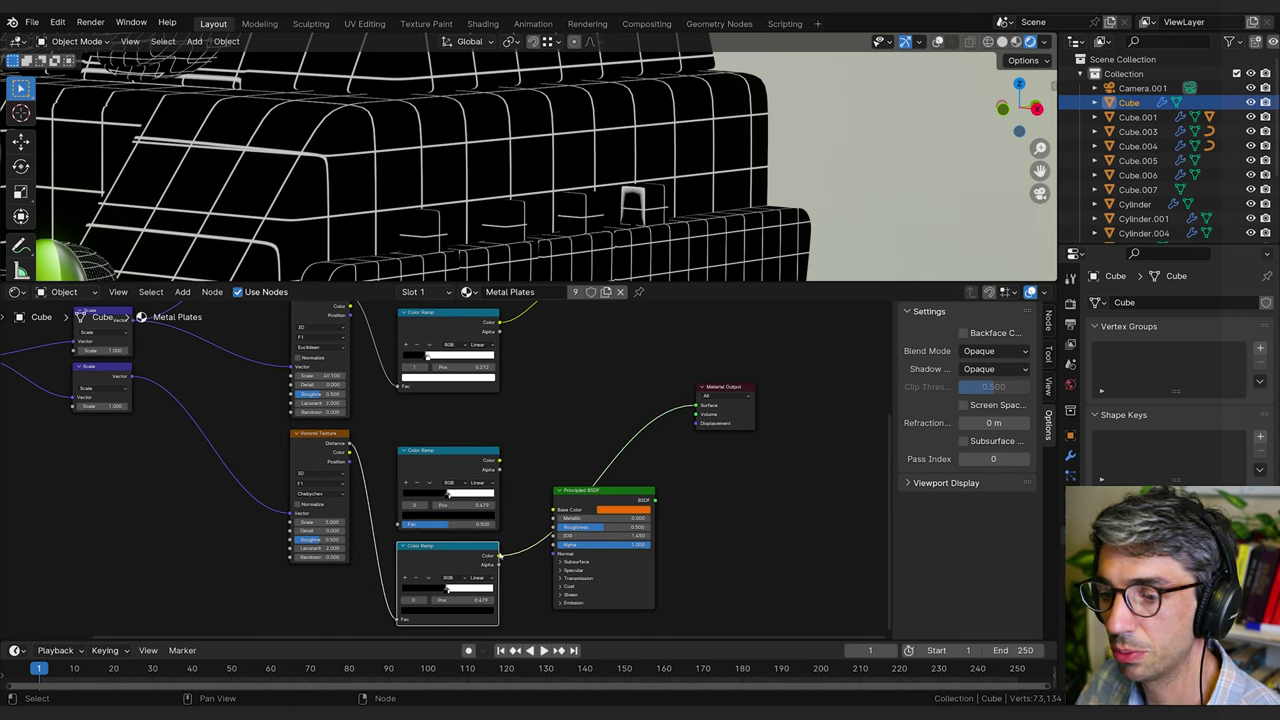
pyautogui.click(1048, 322)
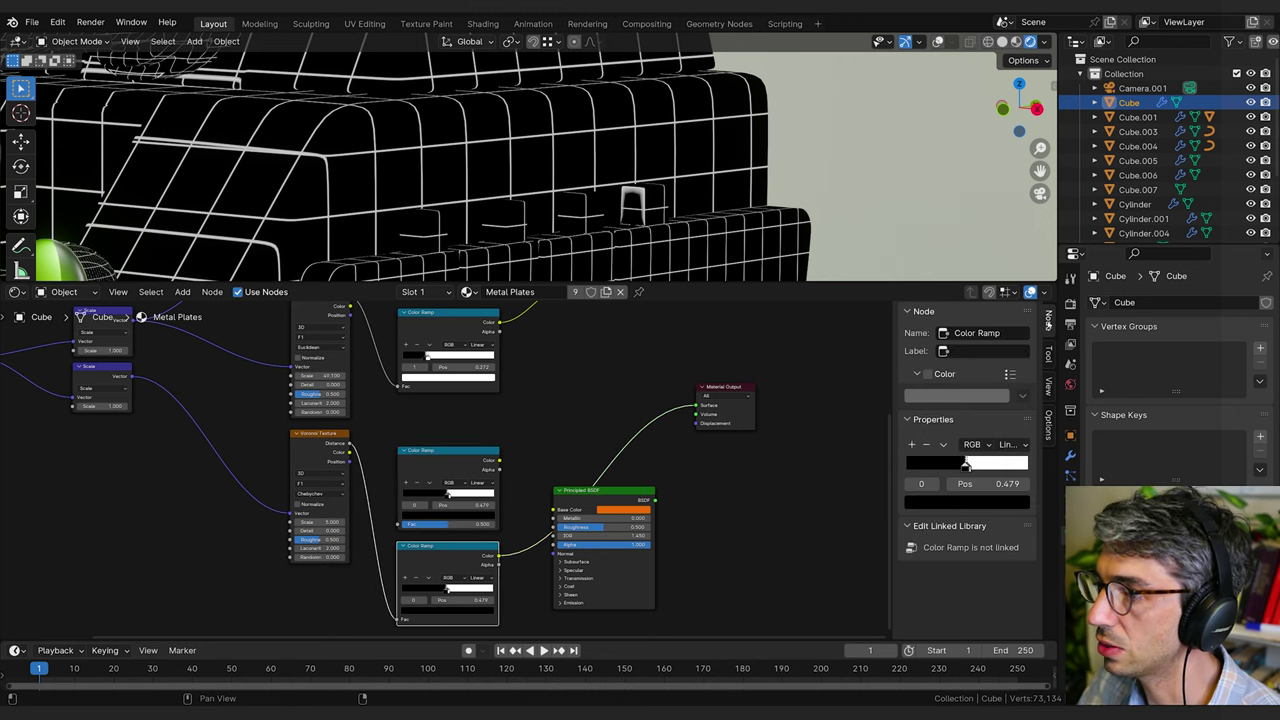
pyautogui.click(990, 350)
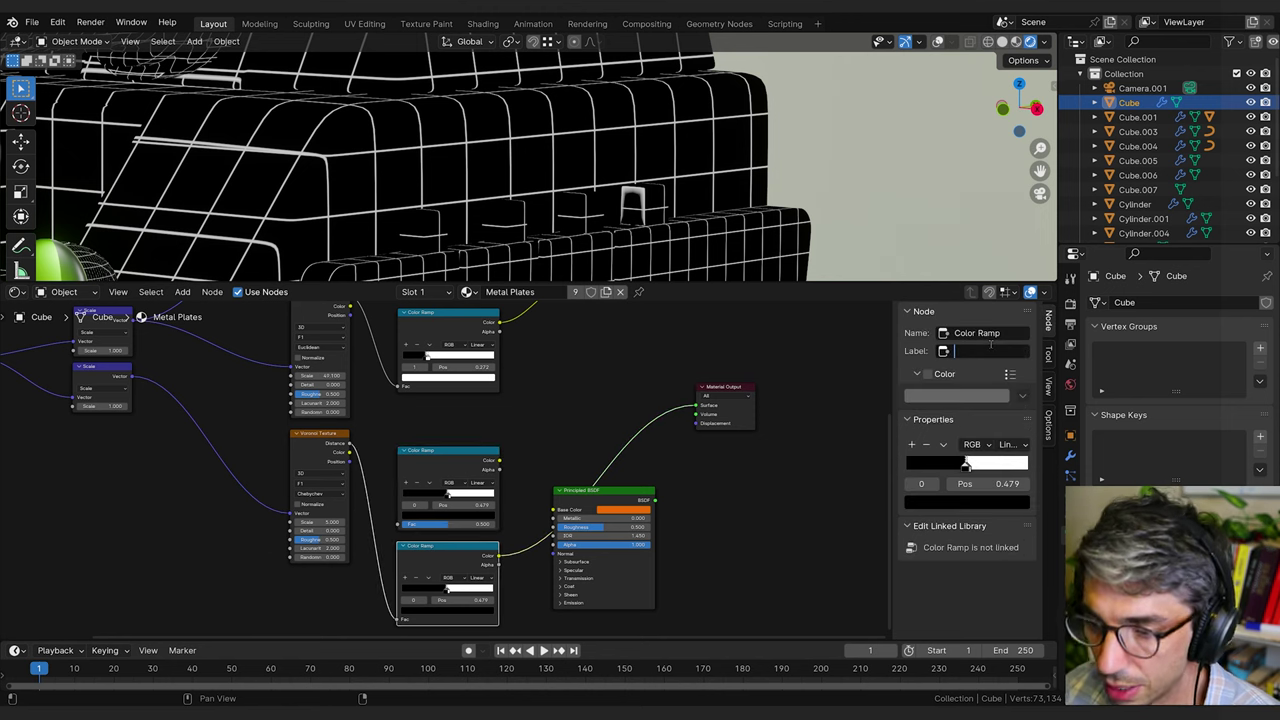
pyautogui.write('fsljldfsj')
pyautogui.press('Return')
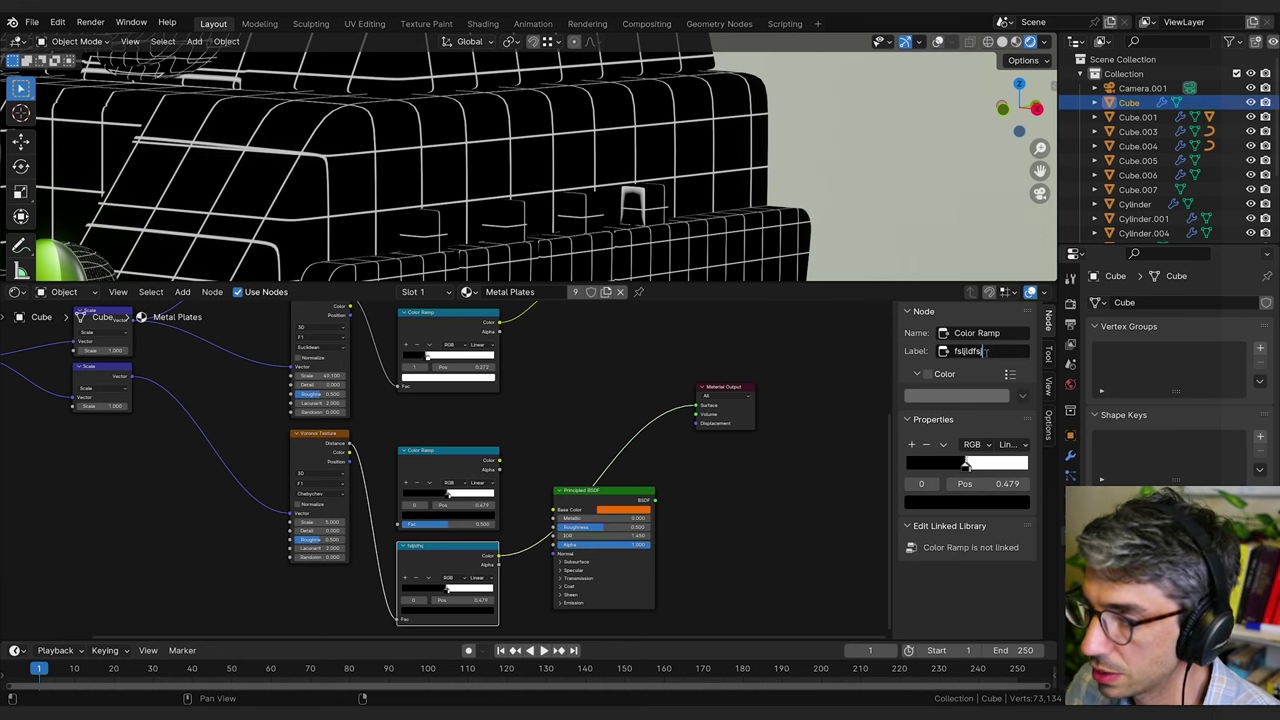
# Label the lower Color Ramp "Metal Plates".
pyautogui.click(955, 351)
pyautogui.write('Metal Plates')
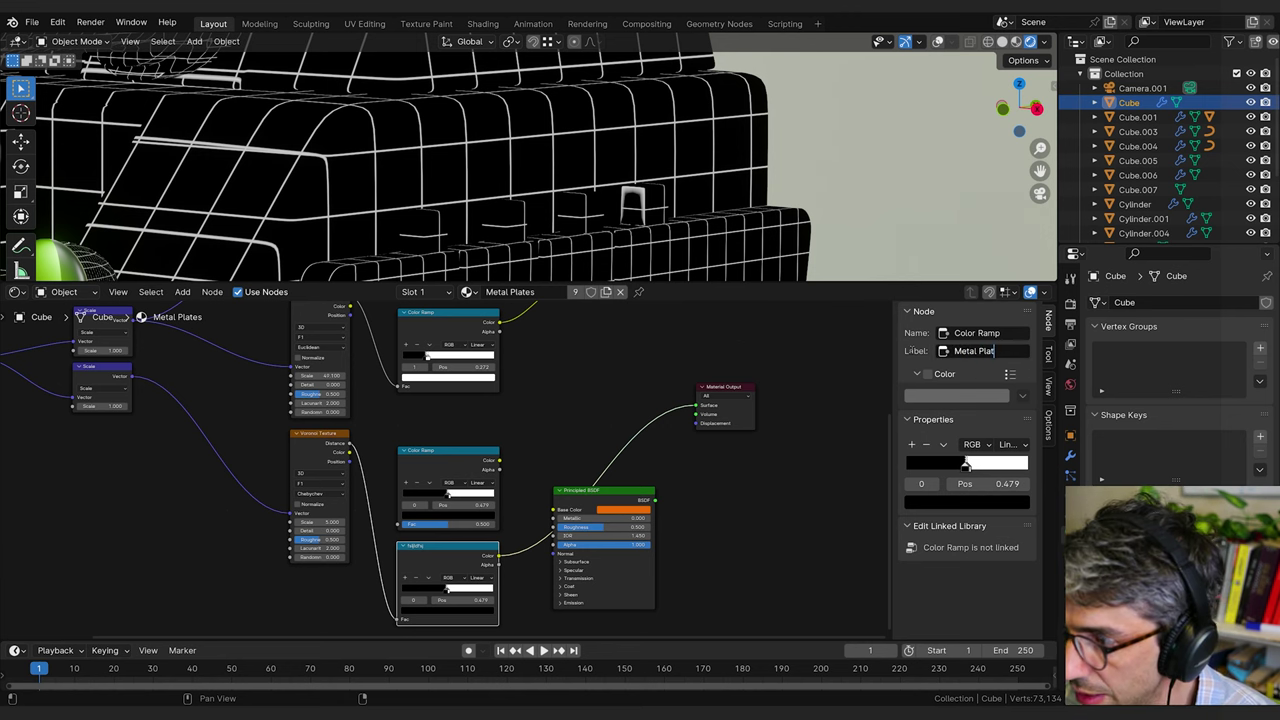
pyautogui.press('Return')
# Label the duplicate Color Ramp above it "Bolt Mask".
pyautogui.click(450, 452)
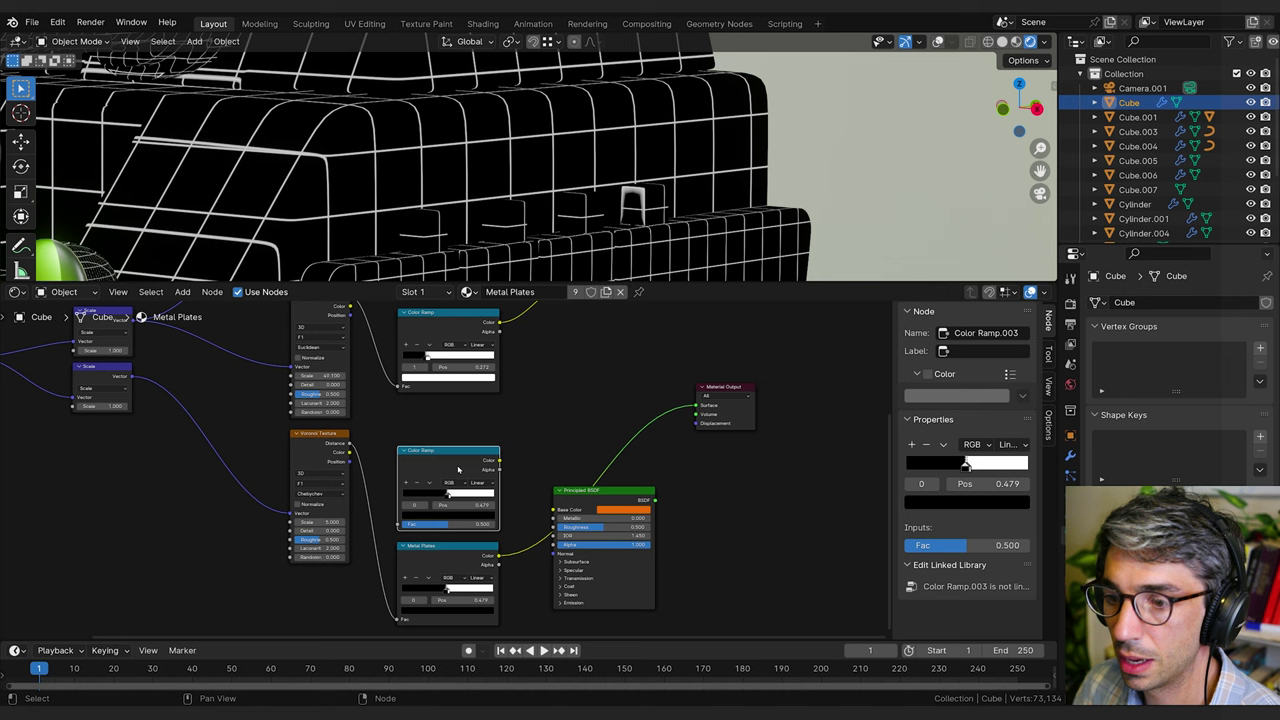
pyautogui.click(983, 350)
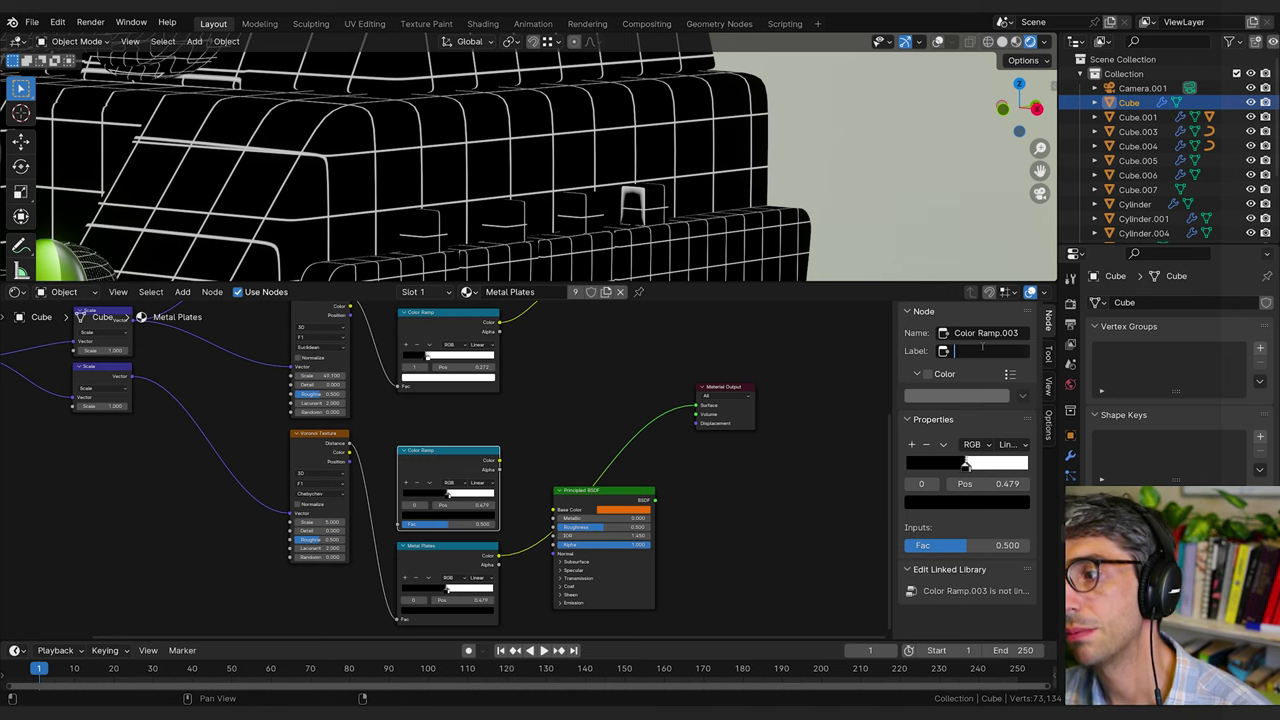
pyautogui.write('Bolt Mask')
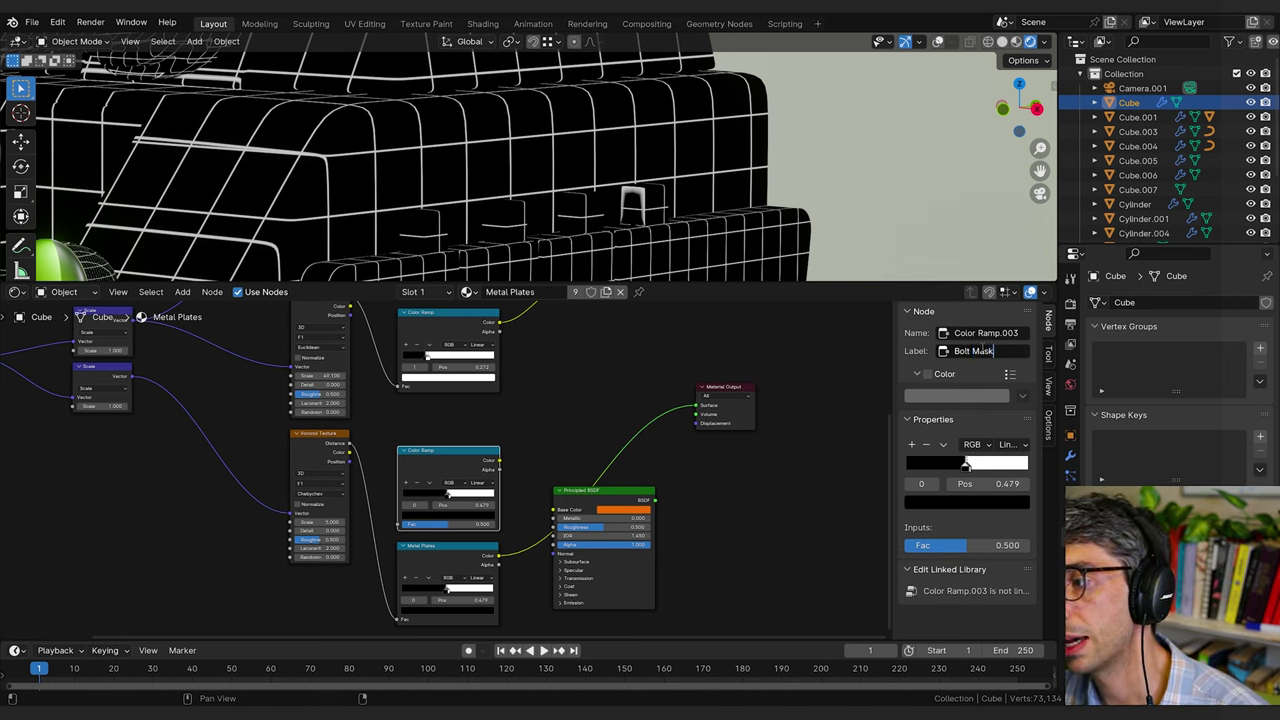
pyautogui.press('Return')
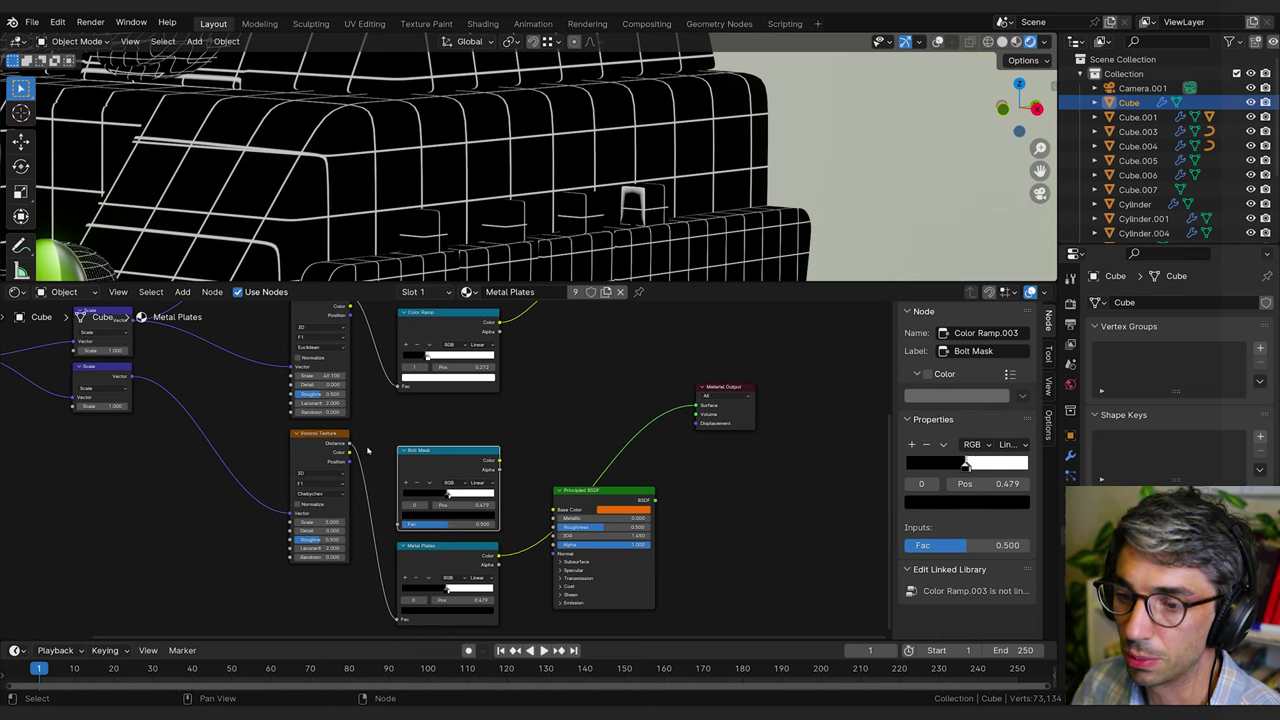
# Connect the lowest Voronoi Texture's Distance to Bolt Mask's Fac and Bolt Mask's Color to the Material Output's Surface.
pyautogui.moveTo(349, 442); pyautogui.dragTo(398, 523)
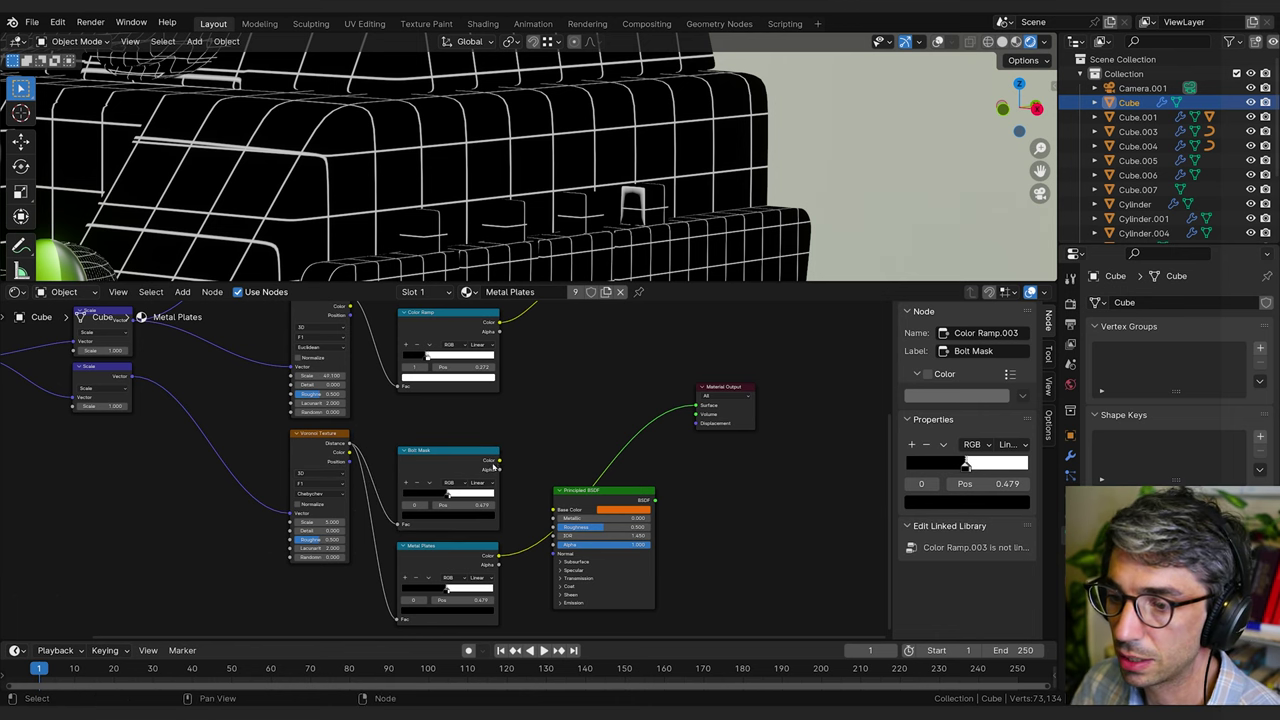
pyautogui.moveTo(496, 462); pyautogui.dragTo(703, 408)
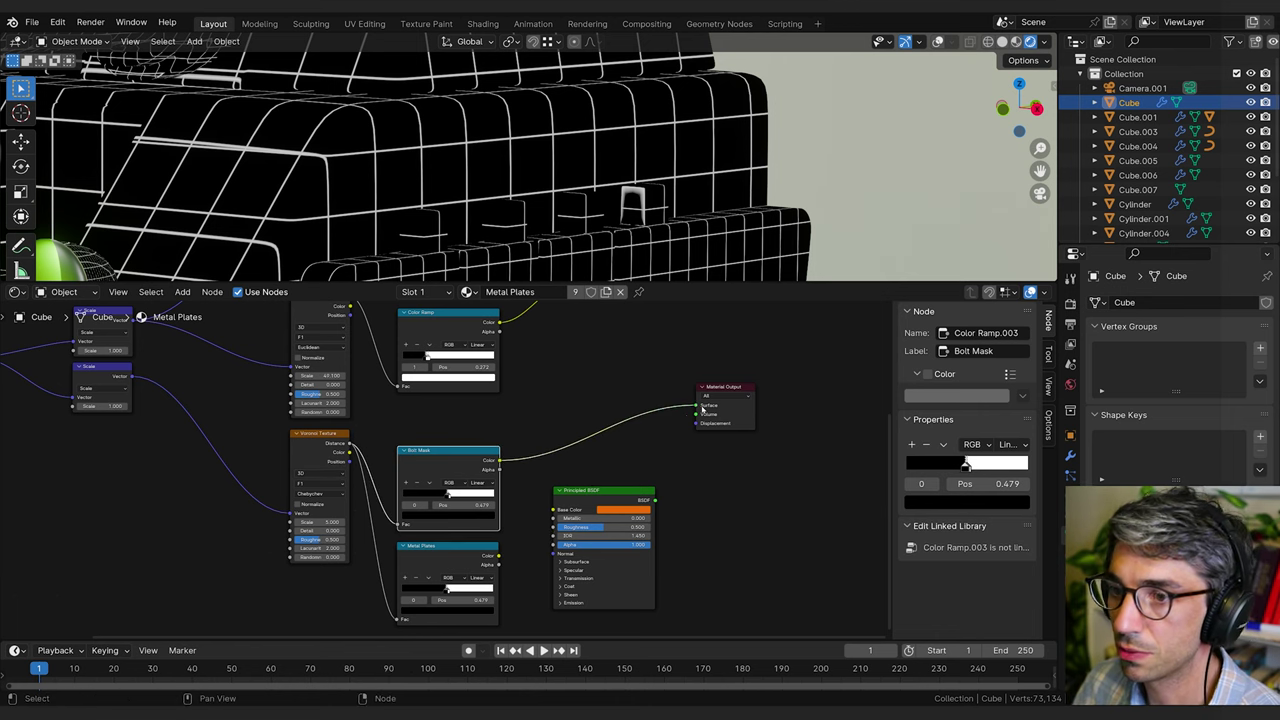
# Add a stop to the Bolt Mask gradient and place it before the black stop at position 0.367.
pyautogui.scroll(8, 457, 475)
pyautogui.moveTo(551, 491); pyautogui.dragTo(630, 432, button='middle')
pyautogui.click(529, 465)
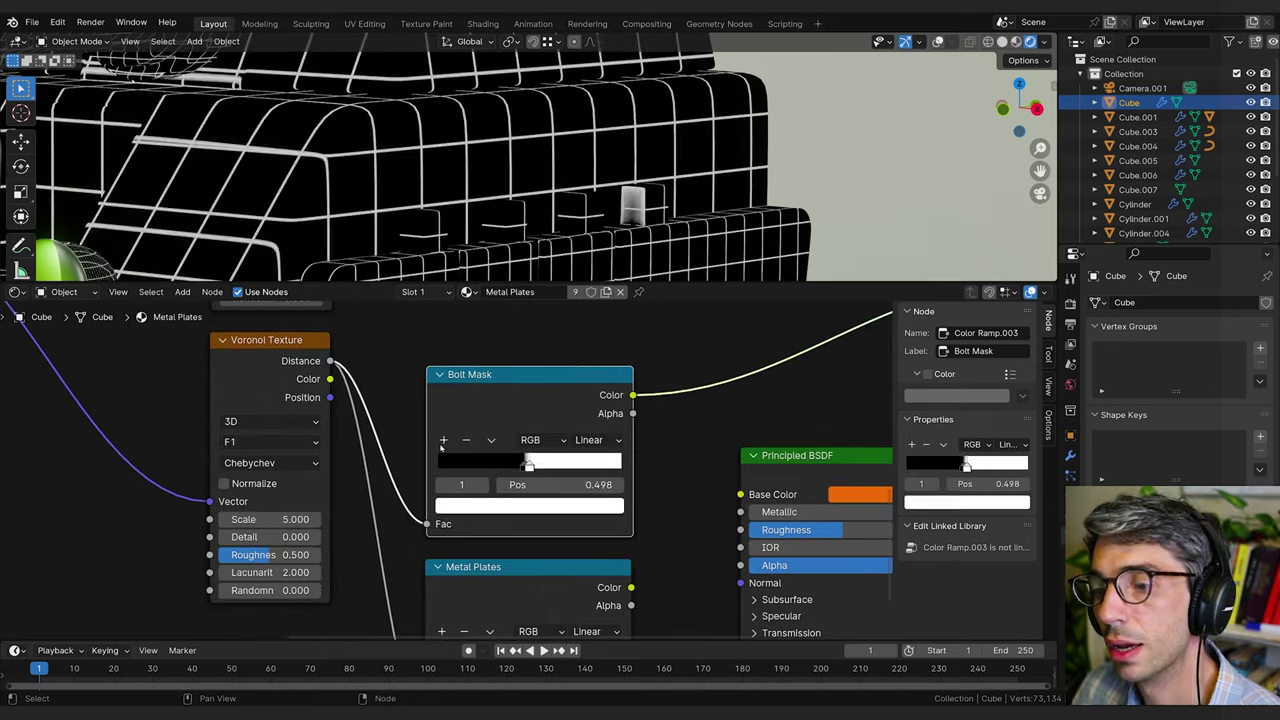
pyautogui.click(443, 440)
pyautogui.moveTo(490, 457); pyautogui.dragTo(504, 465)
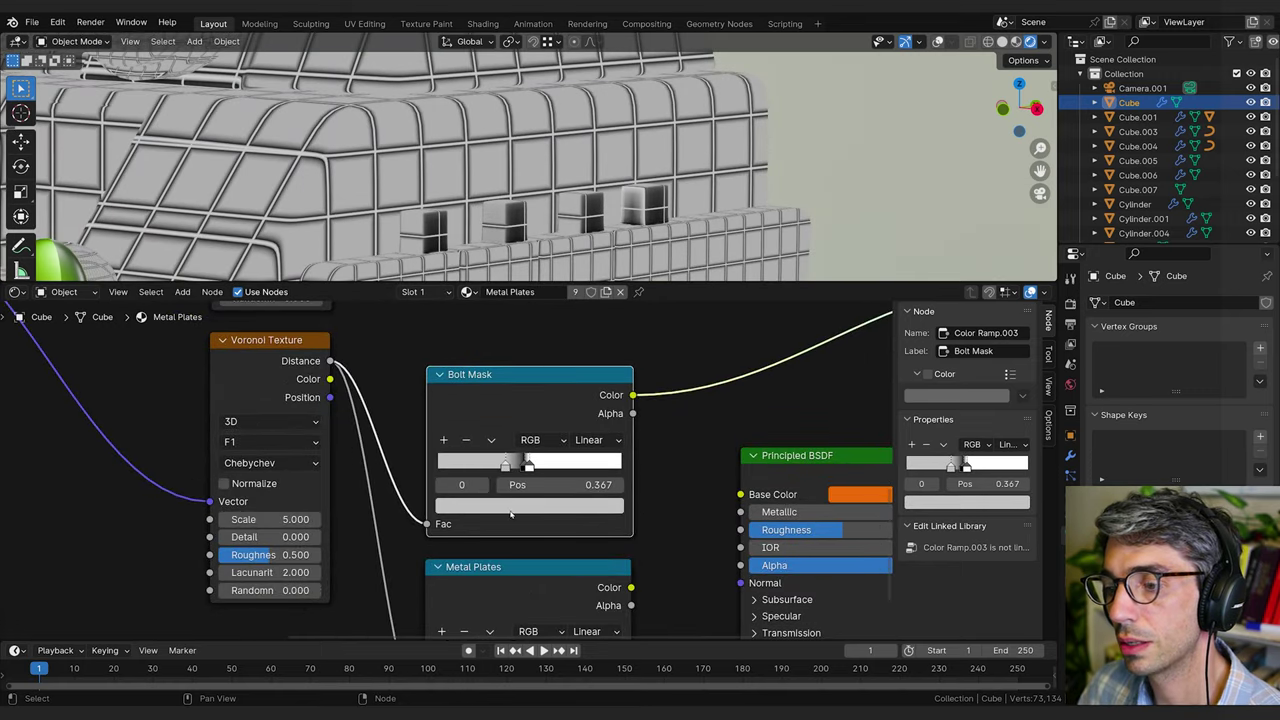
# Set the first stop of the Bolt Mask gradient to white and its position to 0.370.
pyautogui.click(547, 505)
pyautogui.moveTo(608, 277); pyautogui.dragTo(608, 238)
pyautogui.moveTo(506, 463)
pyautogui.mouseDown()
pyautogui.moveTo(525, 462)
pyautogui.moveTo(506, 464)
pyautogui.mouseUp()
pyautogui.click(523, 462)
pyautogui.click(566, 424)
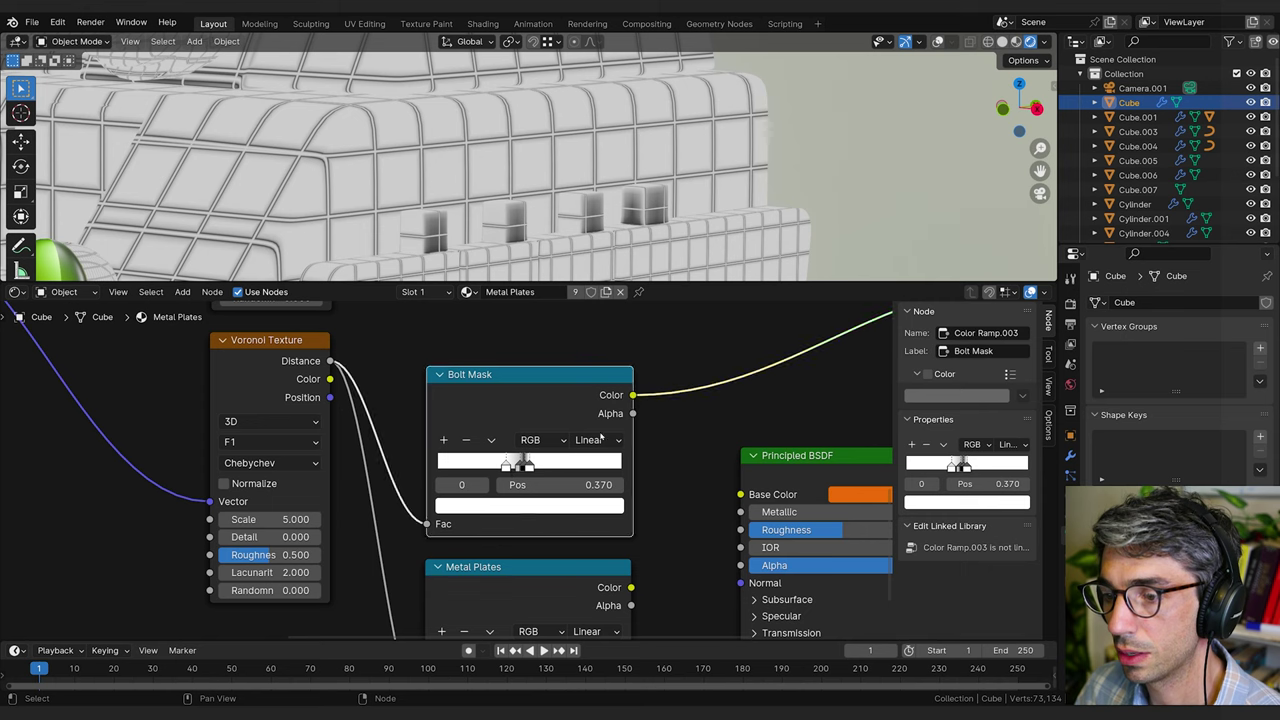
# Change the first Bolt Mask stop to black and move it to position 0.333.
pyautogui.click(567, 508)
pyautogui.moveTo(607, 364); pyautogui.dragTo(607, 390)
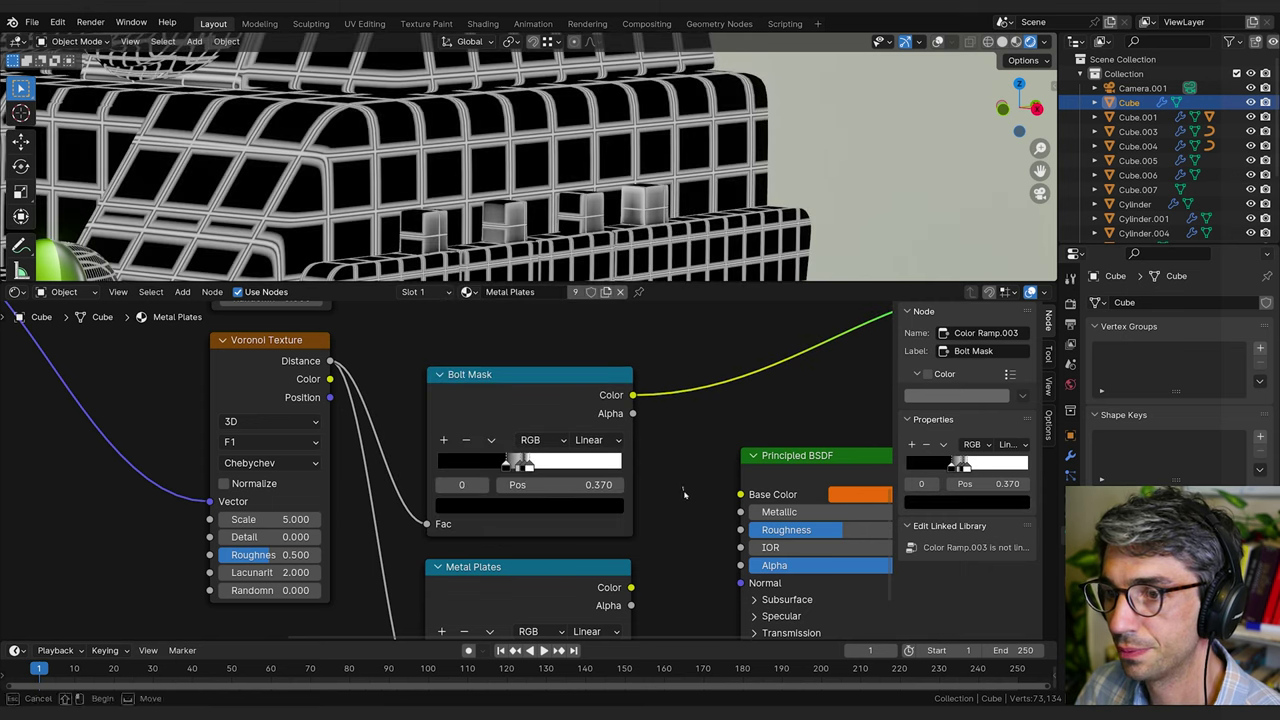
pyautogui.moveTo(508, 462); pyautogui.dragTo(500, 458)
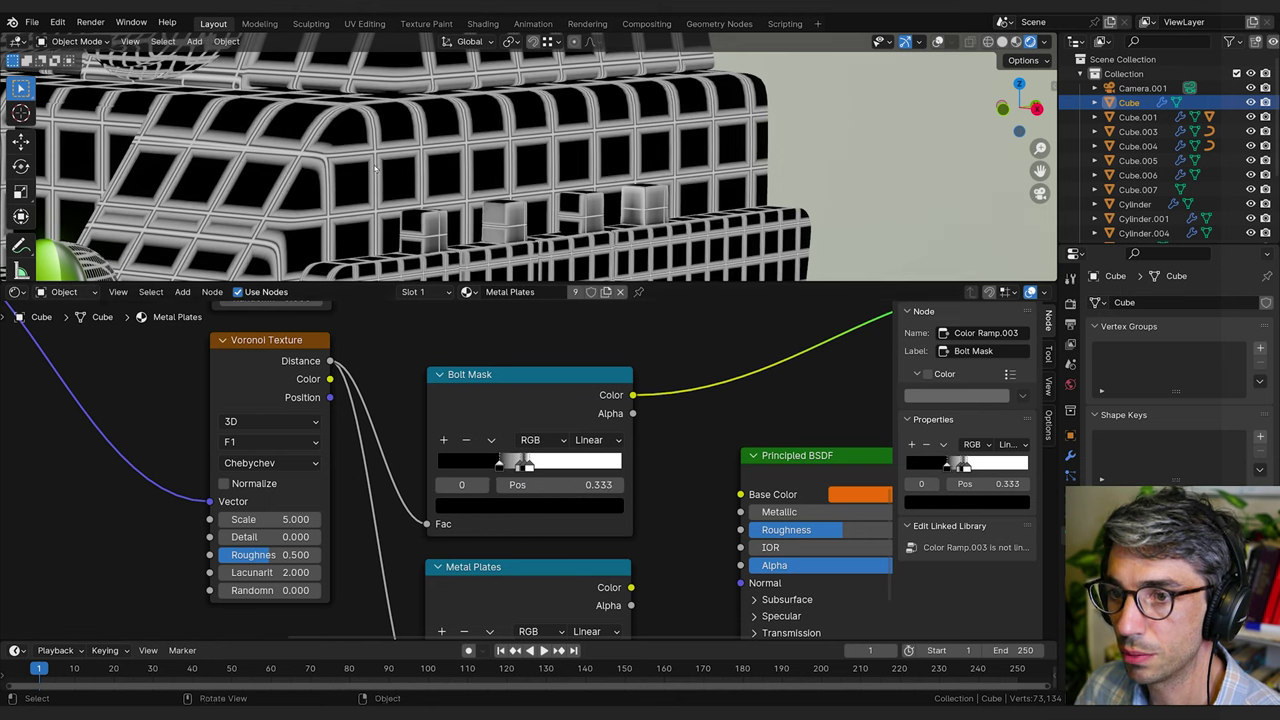
# Set the grey Bolt Mask stop at position 0.446 to white.
pyautogui.click(520, 465)
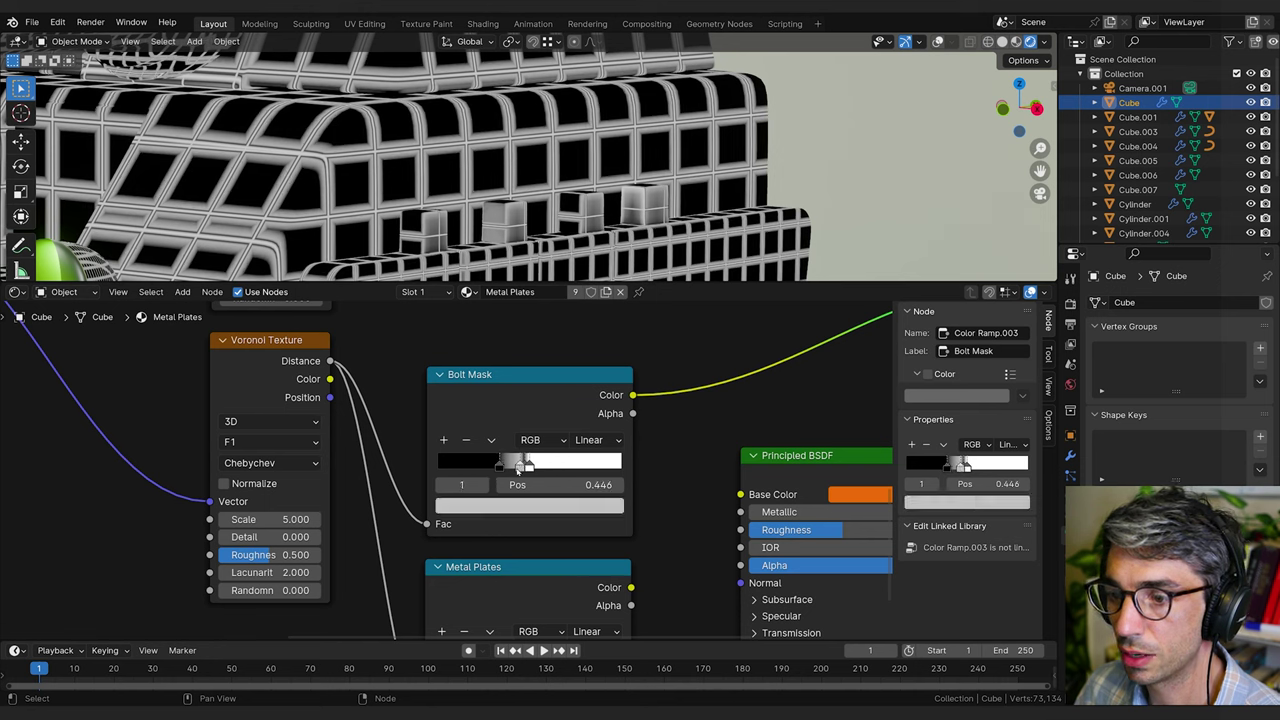
pyautogui.click(526, 507)
pyautogui.moveTo(608, 280); pyautogui.dragTo(608, 242)
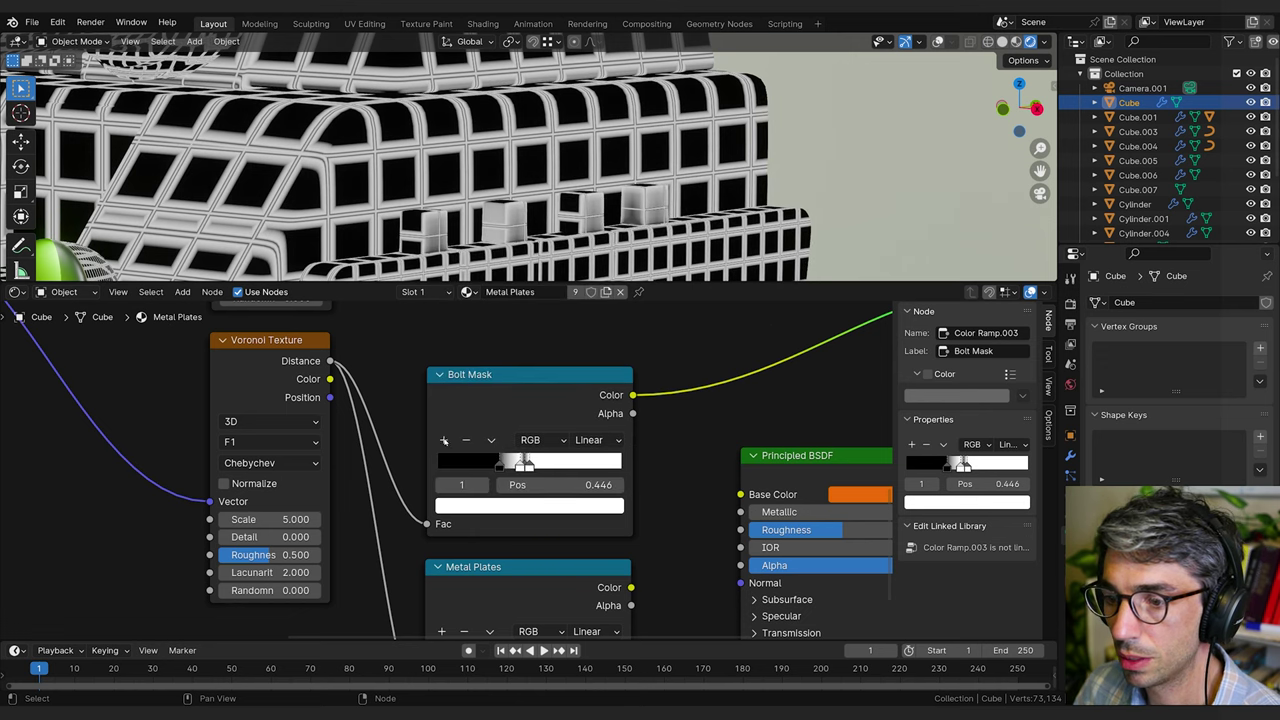
# Add another white stop to the Bolt Mask gradient and move it to position 0.341, close to the first black stop.
pyautogui.click(443, 440)
pyautogui.click(528, 506)
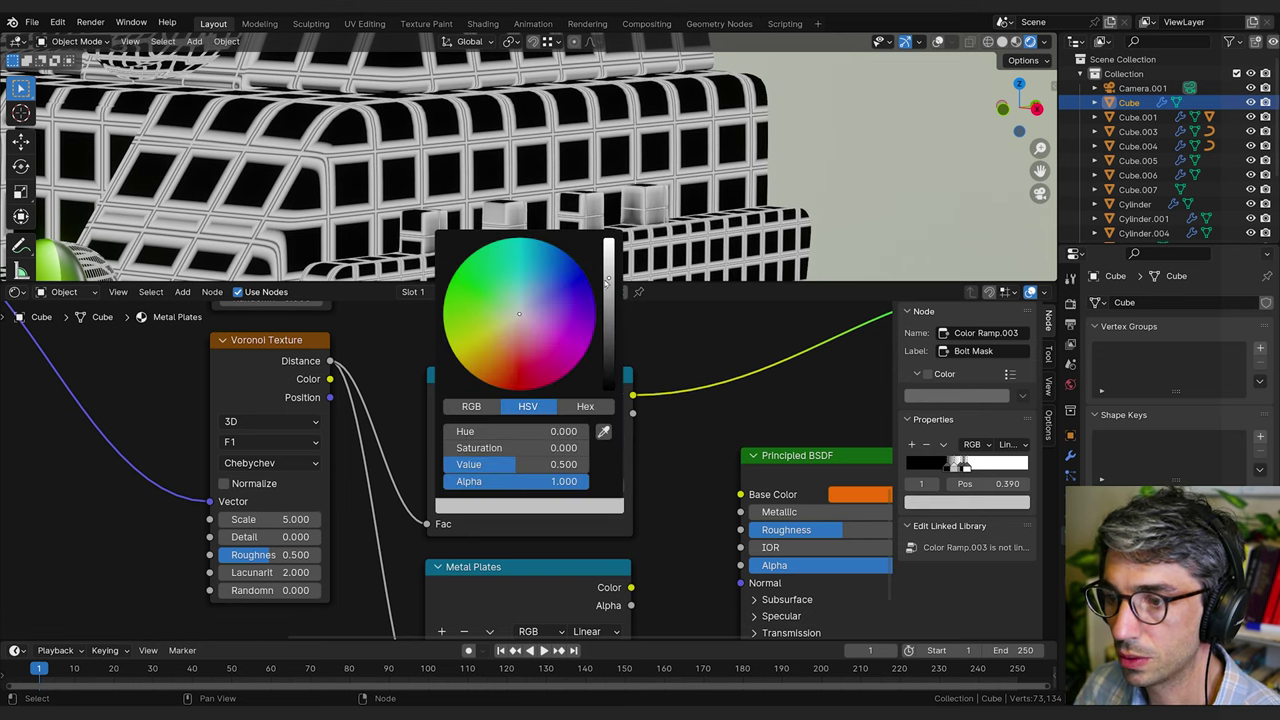
pyautogui.moveTo(607, 282); pyautogui.dragTo(608, 238)
pyautogui.scroll(8, 460, 485)
pyautogui.moveTo(476, 501); pyautogui.dragTo(412, 492, button='middle')
pyautogui.moveTo(505, 446); pyautogui.dragTo(487, 447)
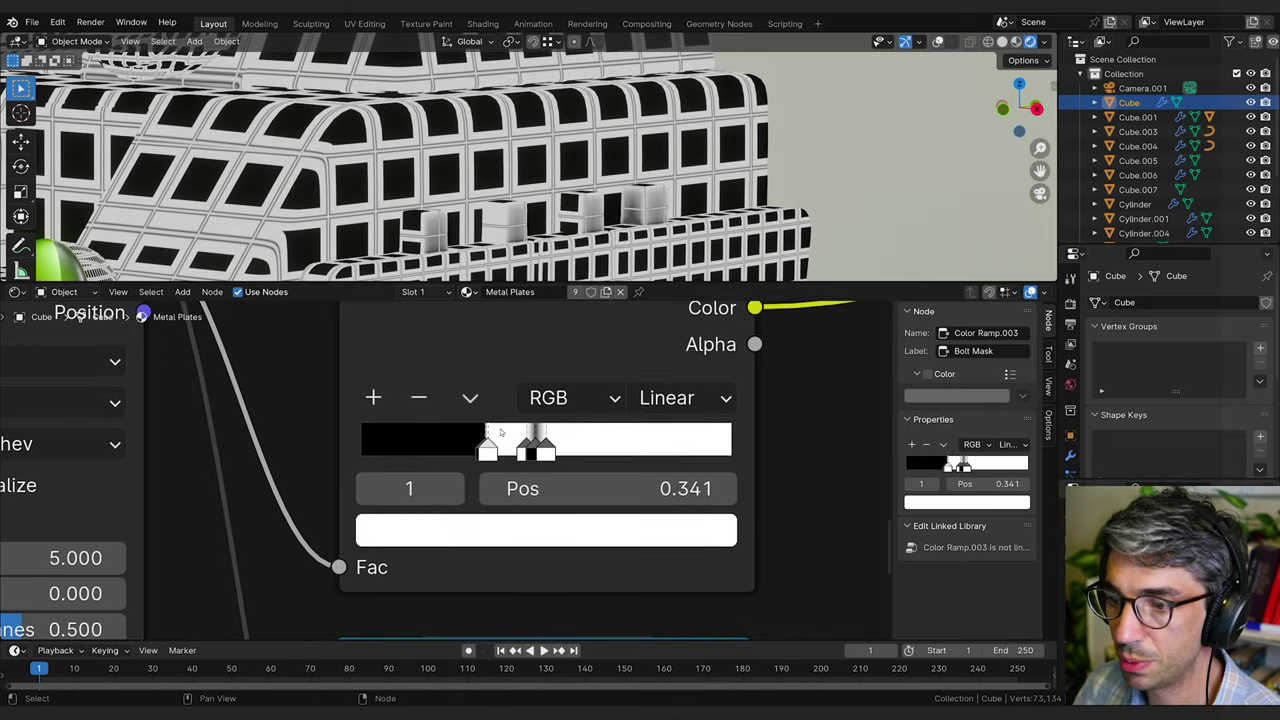
# Remove the last white stop from the Bolt Mask gradient and move the remaining black end stop to position 0.437.
pyautogui.click(526, 448)
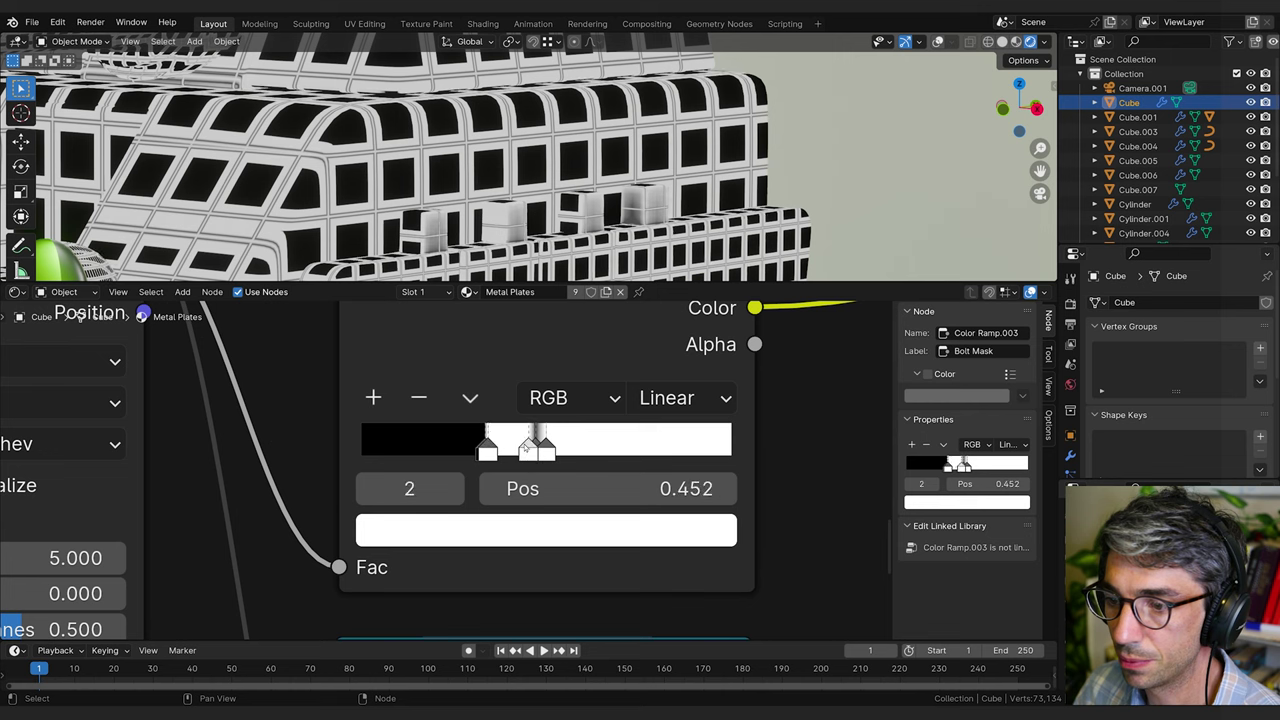
pyautogui.click(546, 448)
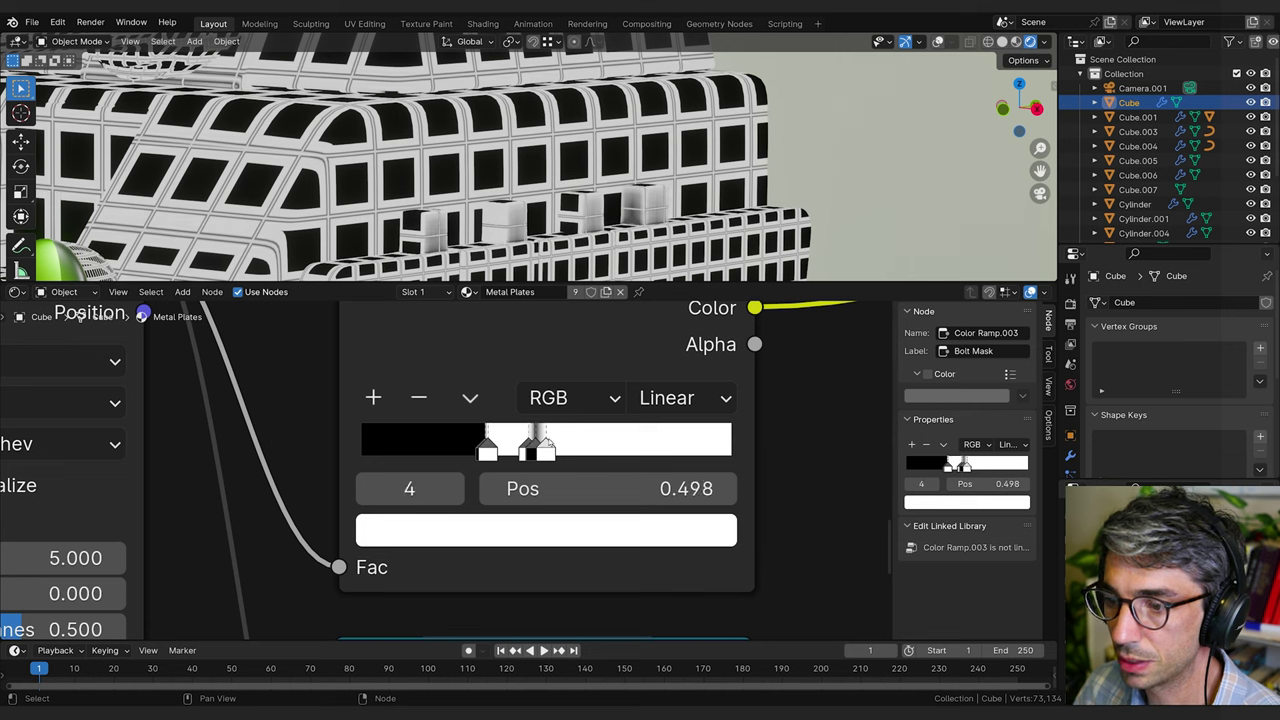
pyautogui.click(420, 399)
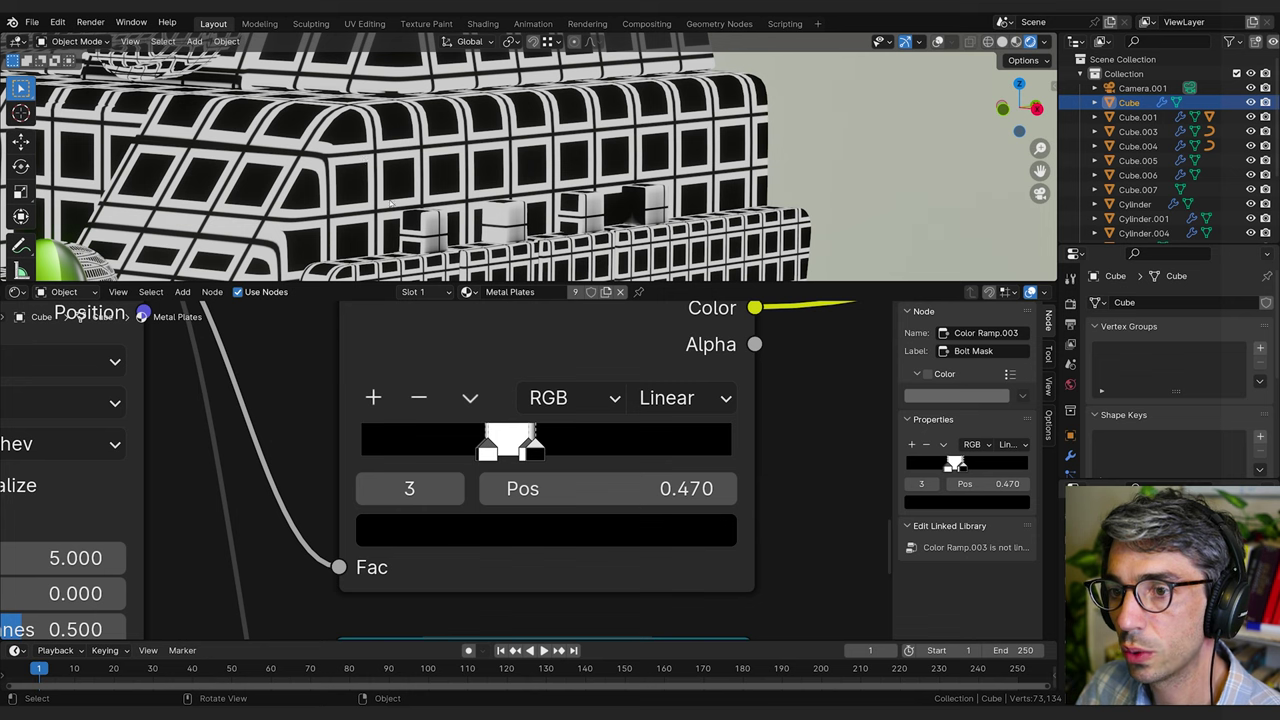
pyautogui.moveTo(529, 448); pyautogui.dragTo(525, 448)
# Compare the Add node's pattern with Bolt Mask by connecting each in turn to the Material Output's Surface.
pyautogui.scroll(-6, 408, 440)
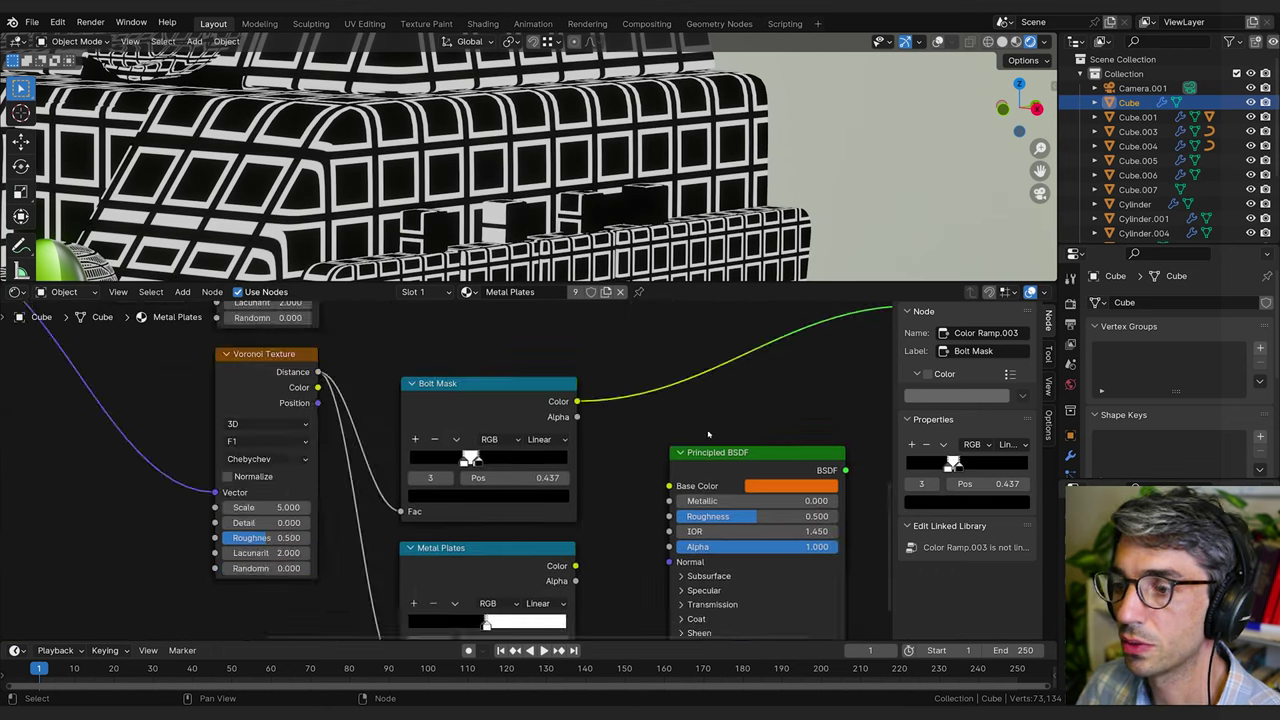
pyautogui.scroll(-4, 450, 480)
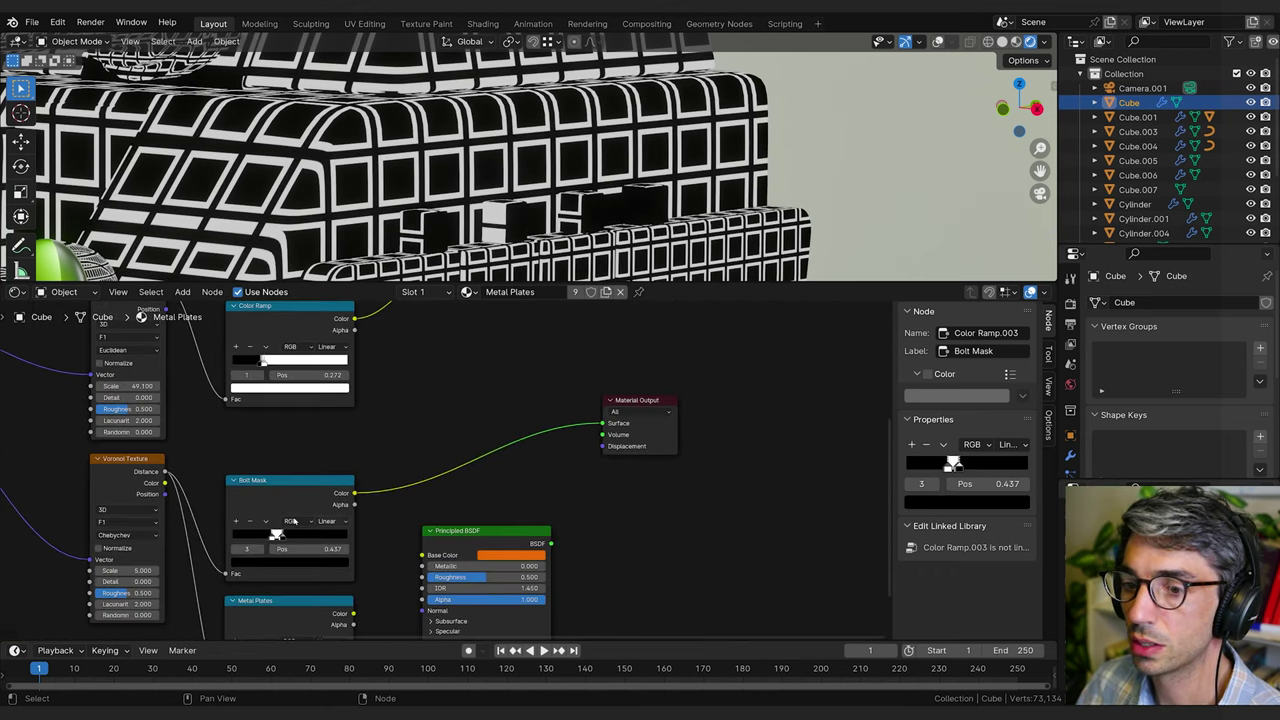
pyautogui.click(328, 490)
pyautogui.moveTo(572, 319); pyautogui.dragTo(558, 409, button='middle')
pyautogui.scroll(-2, 550, 420)
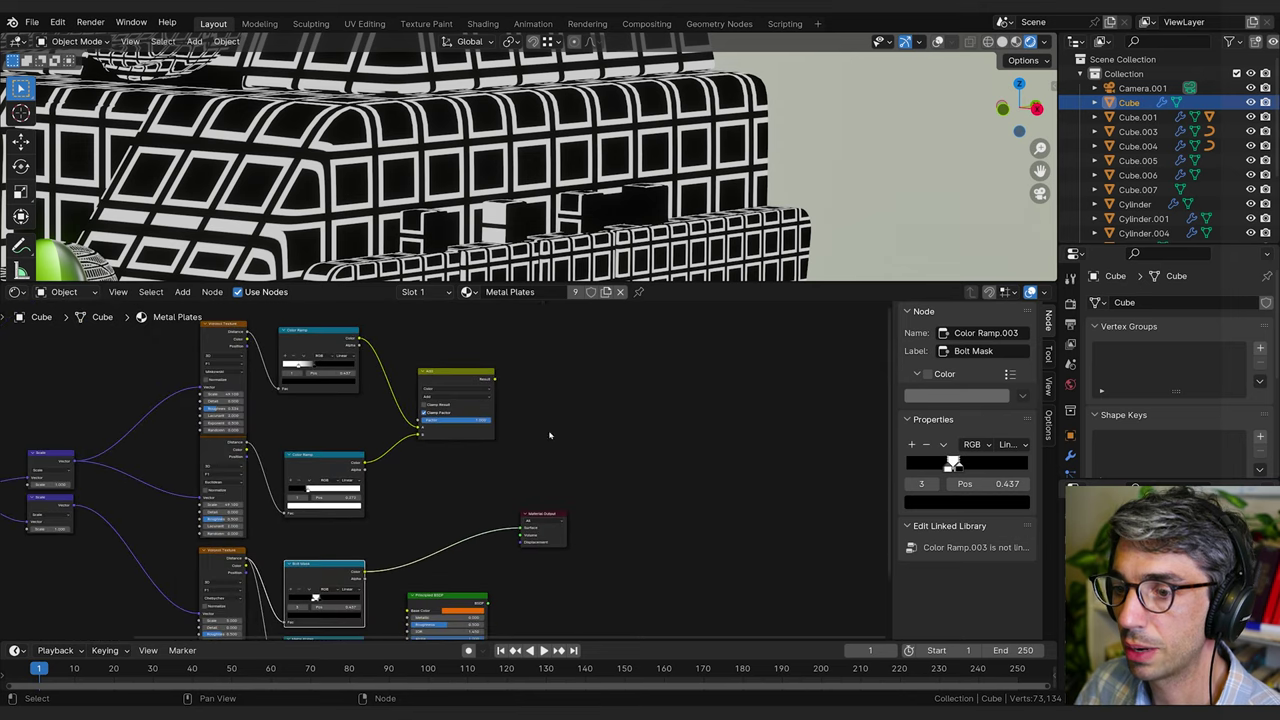
pyautogui.moveTo(494, 380); pyautogui.dragTo(522, 528)
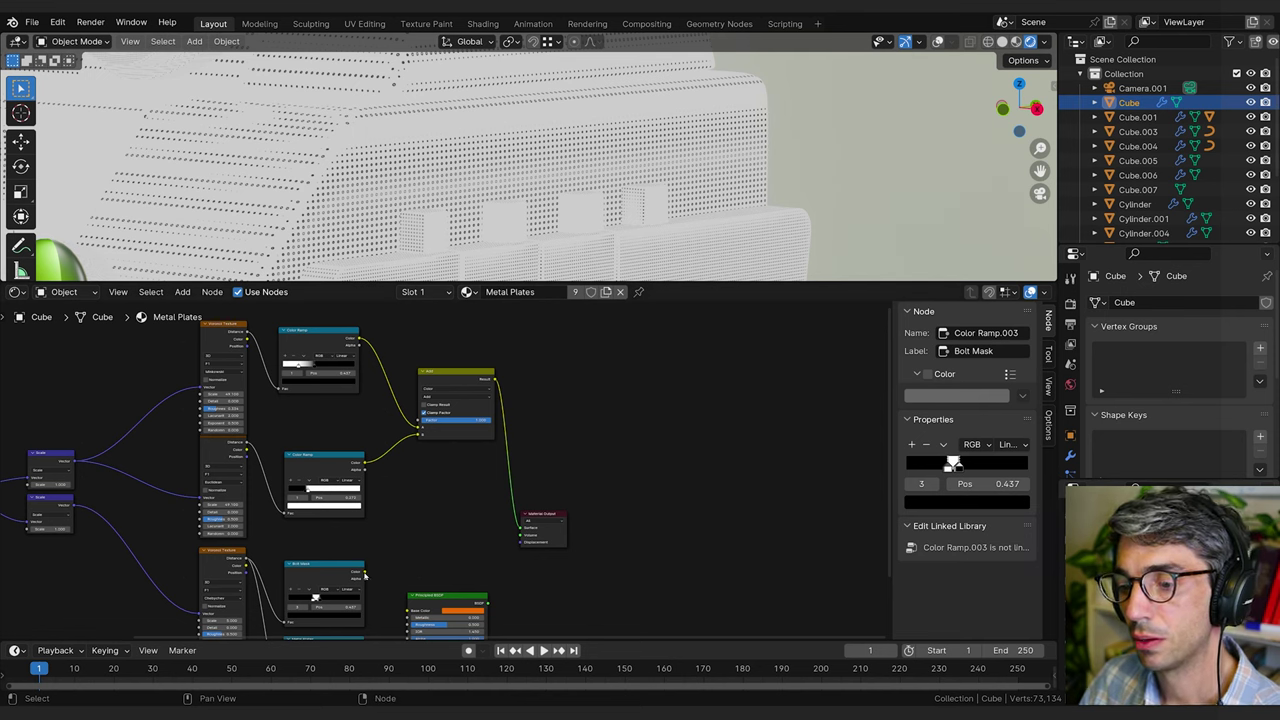
pyautogui.keyDown('ctrl'); pyautogui.keyDown('shift'); pyautogui.click(365, 575); pyautogui.keyUp('shift'); pyautogui.keyUp('ctrl')
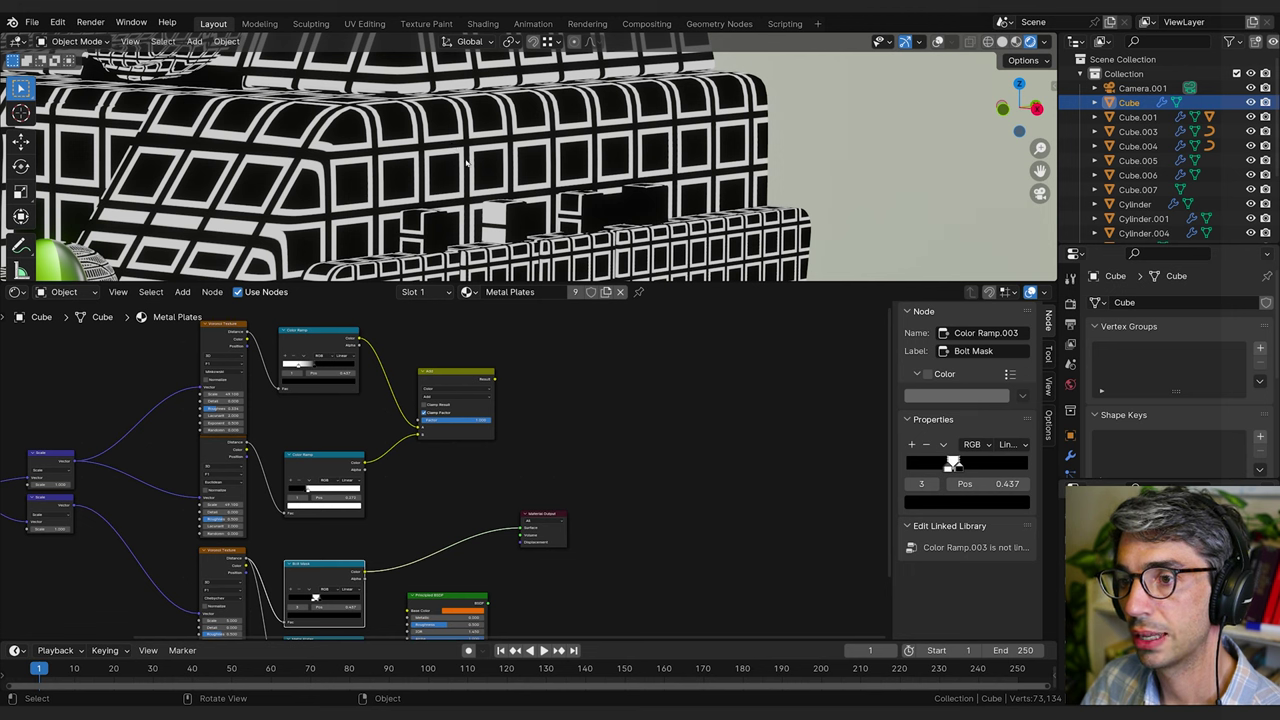
# Move the Add node slightly closer to the two upper Color Ramps.
pyautogui.click(484, 388)
pyautogui.moveTo(463, 376); pyautogui.dragTo(458, 384)
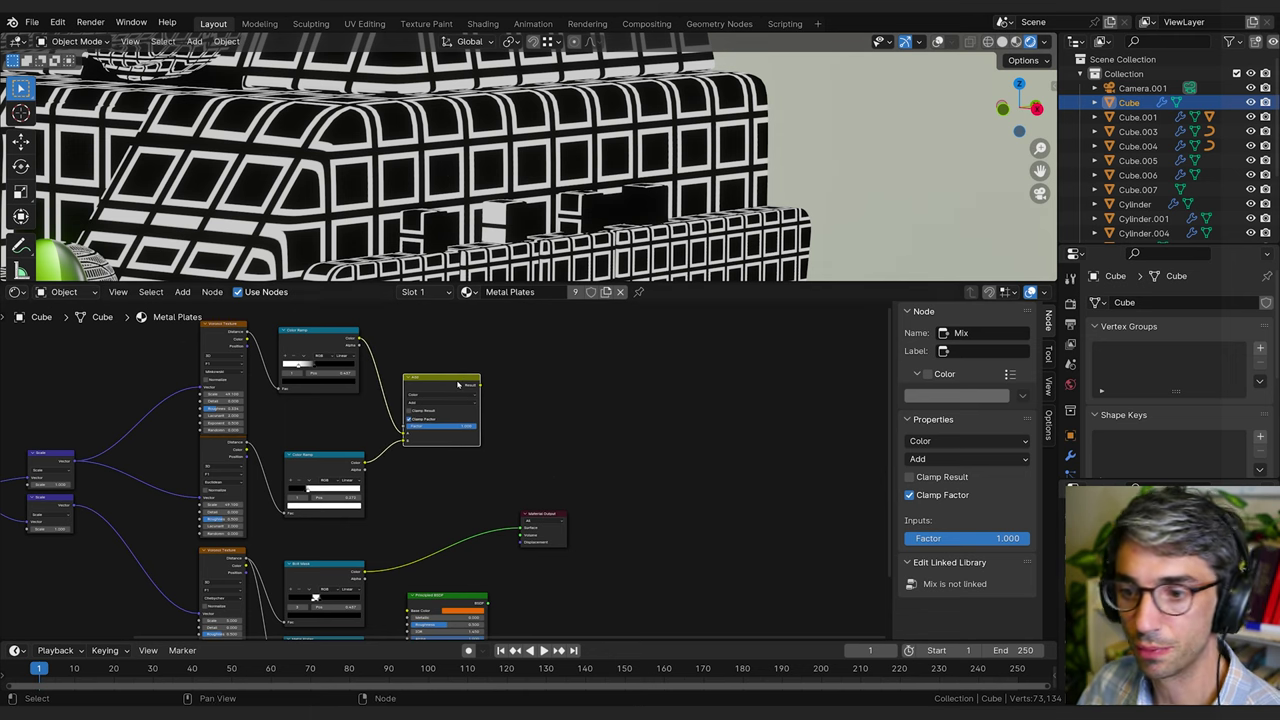
# Duplicate the Add node to its right and connect the original Add result to the copy's A and Bolt Mask to its B.
pyautogui.hotkey('shift', 'd')
pyautogui.click(577, 413)
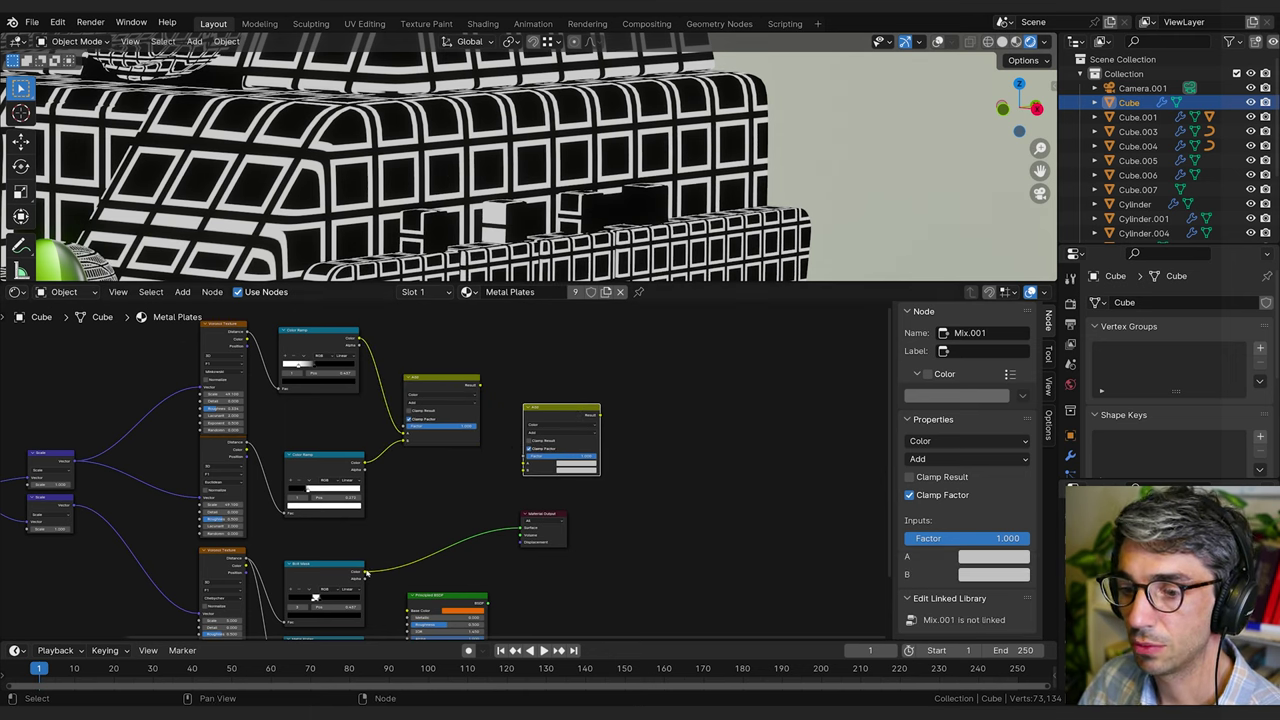
pyautogui.moveTo(366, 573); pyautogui.dragTo(524, 463)
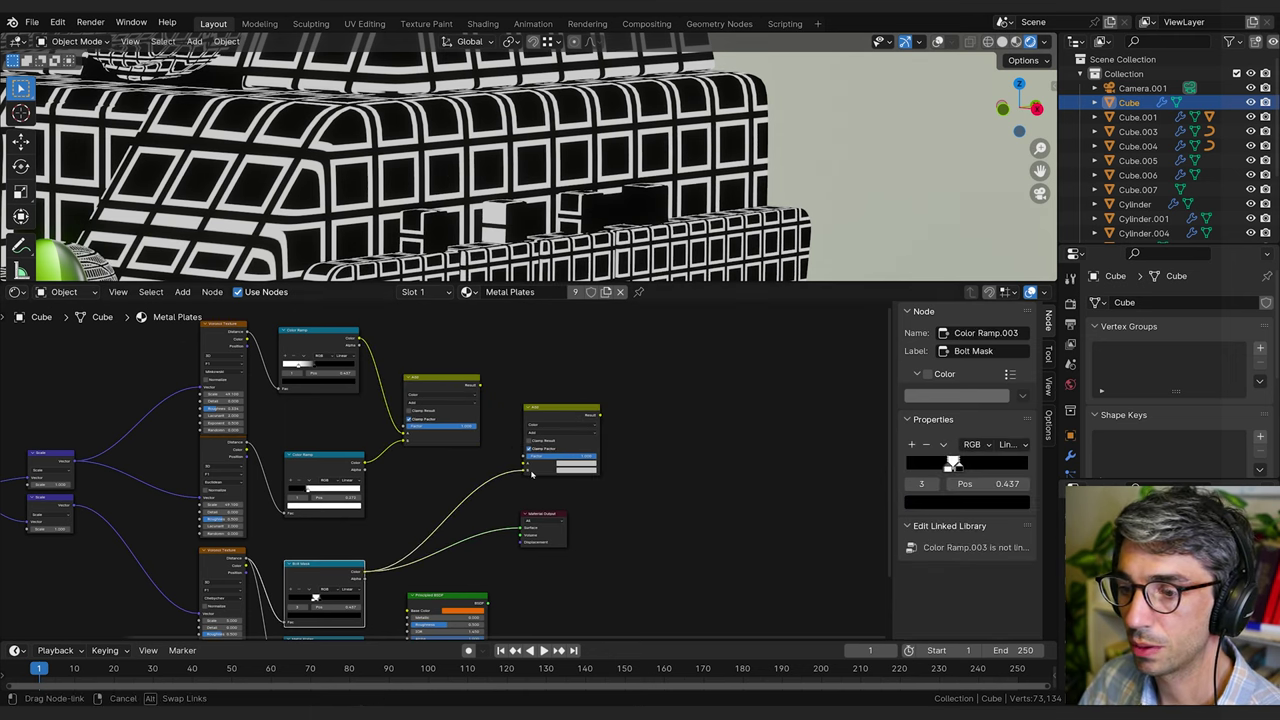
pyautogui.click(480, 387)
# Set the duplicated Mix Color node's blending mode to Multiply.
pyautogui.click(560, 432)
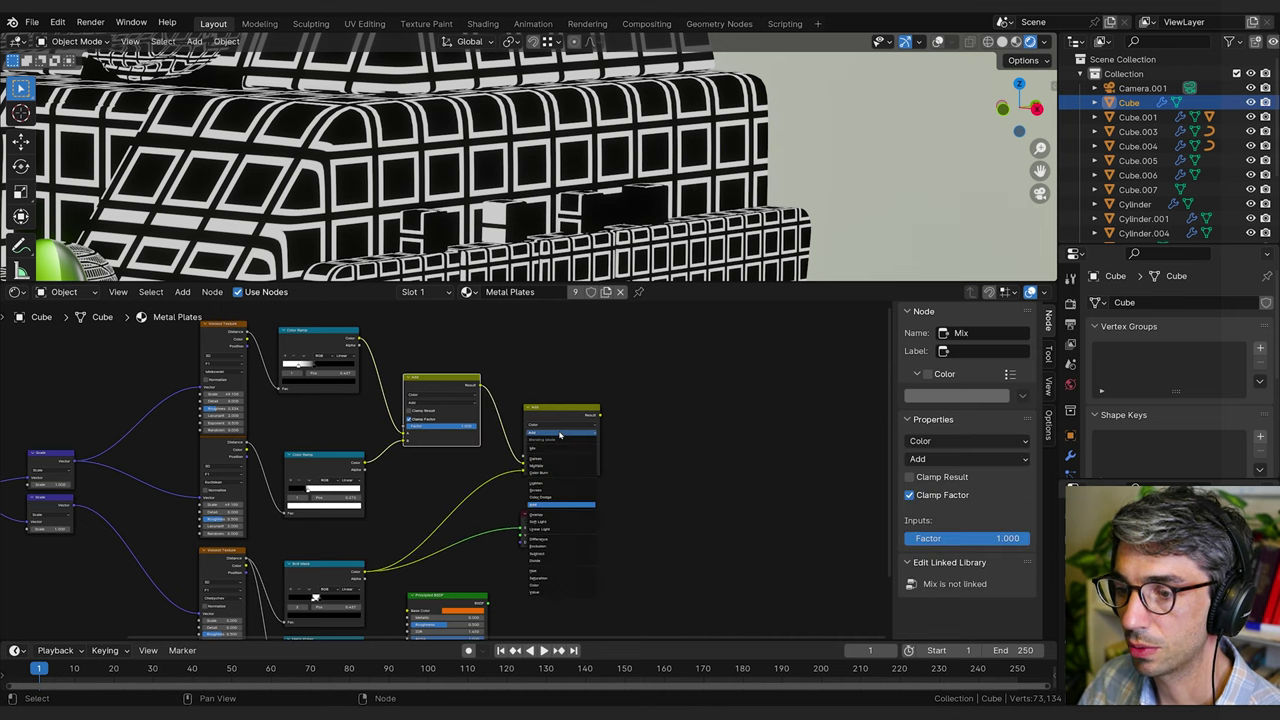
pyautogui.scroll(11, 714, 466)
pyautogui.moveTo(714, 466); pyautogui.dragTo(380, 500, button='middle')
pyautogui.scroll(2, 390, 470)
pyautogui.click(372, 410)
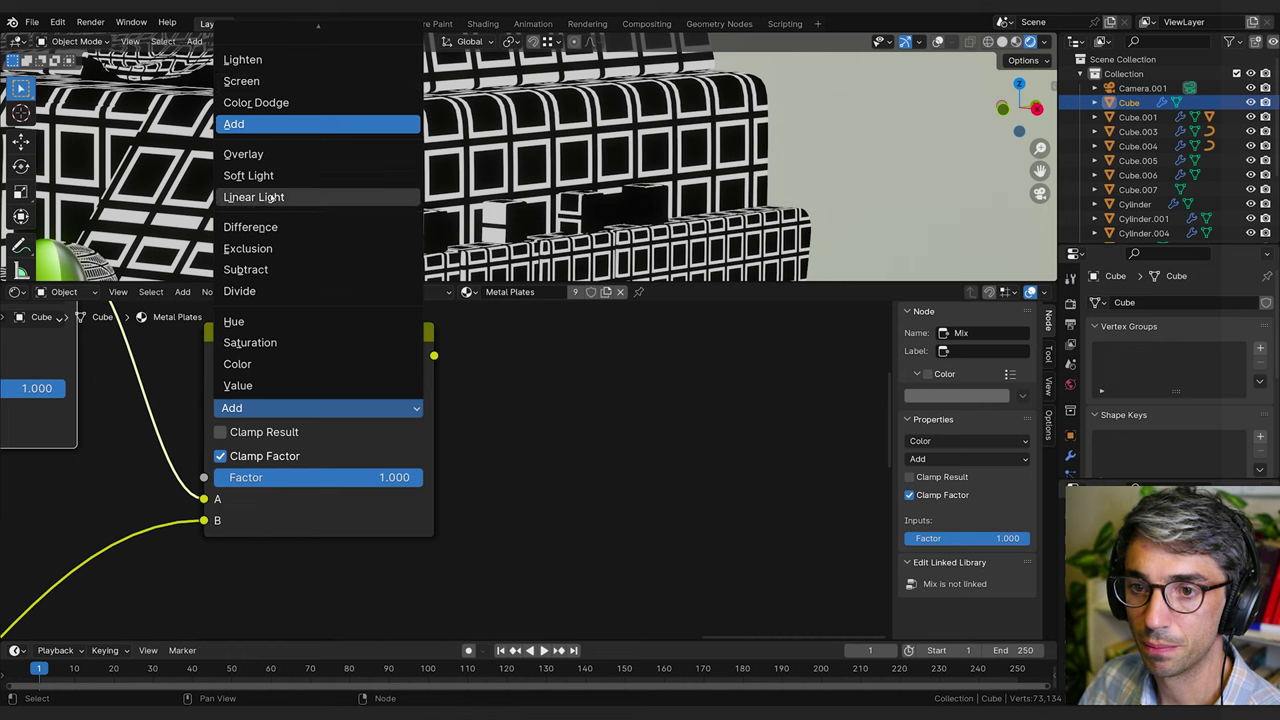
pyautogui.scroll(3, 300, 100)
pyautogui.click(300, 60)
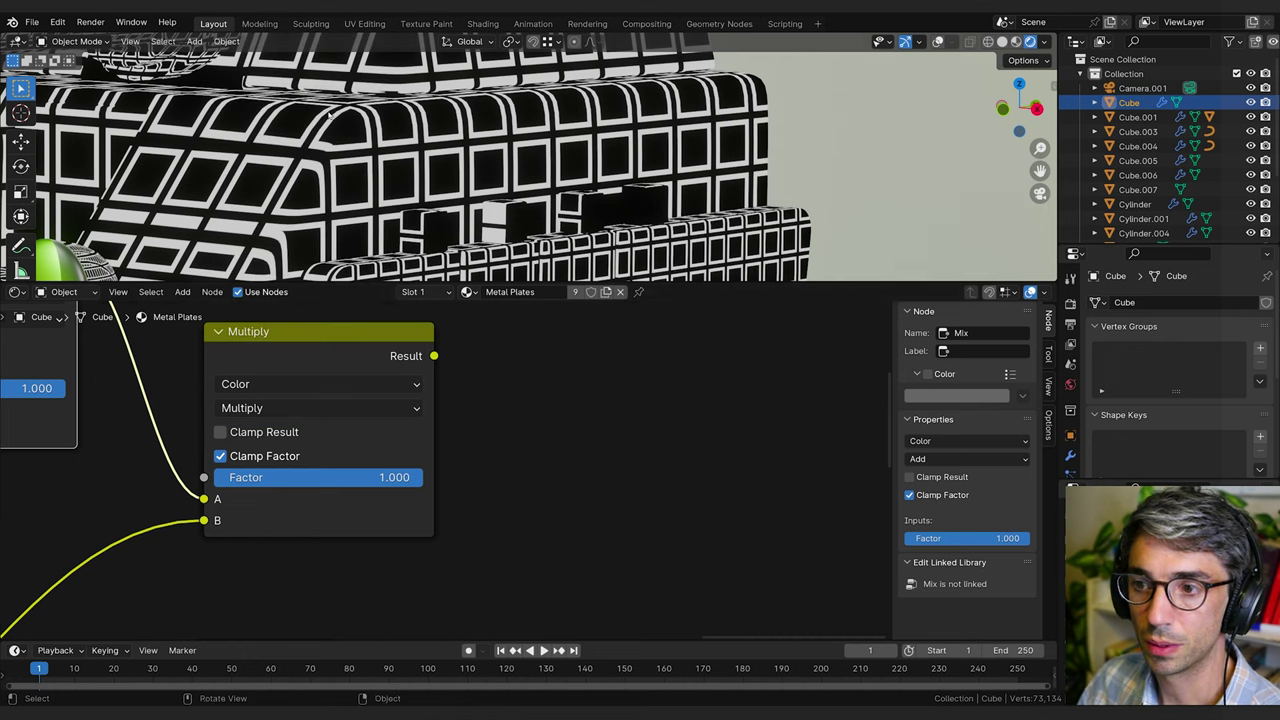
# Move the Material Output farther from the Multiply node and connect the Multiply result to its Surface.
pyautogui.moveTo(470, 428)
pyautogui.mouseDown(button='middle')
pyautogui.moveTo(423, 477)
pyautogui.moveTo(481, 423)
pyautogui.mouseUp(button='middle')
pyautogui.scroll(-3, 471, 485)
pyautogui.moveTo(345, 504); pyautogui.dragTo(710, 455)
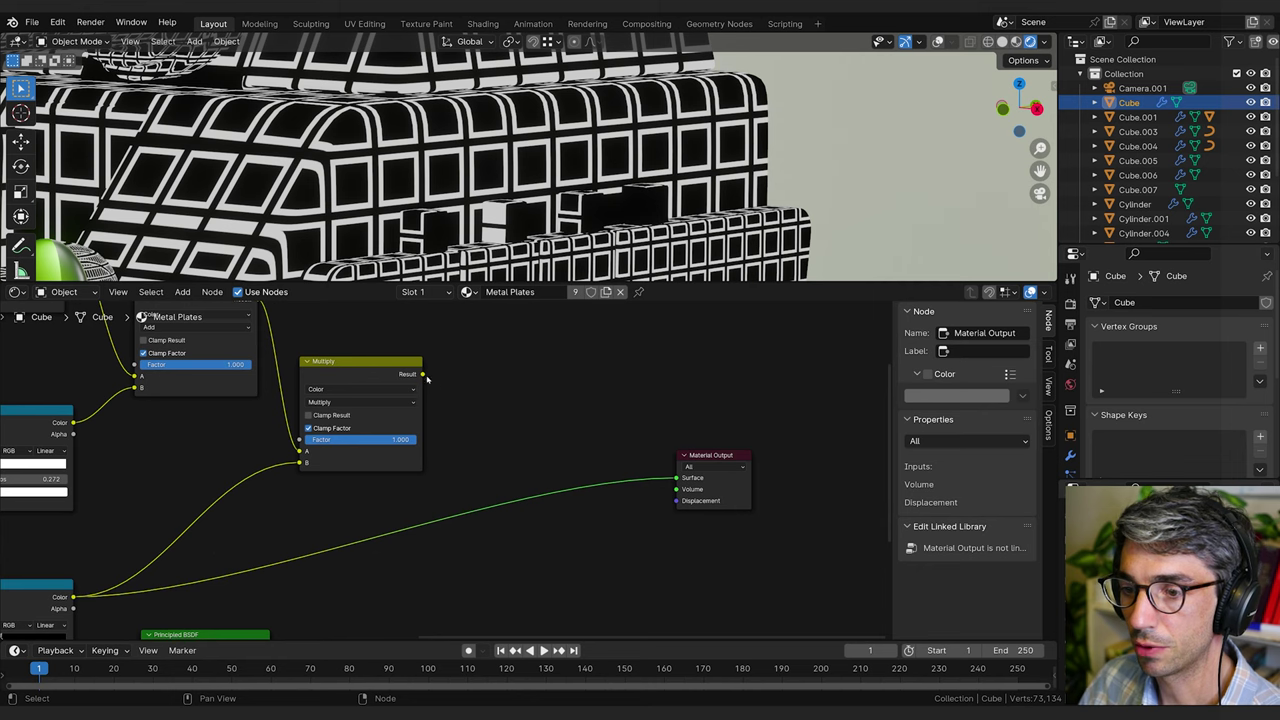
pyautogui.moveTo(423, 374); pyautogui.dragTo(677, 478)
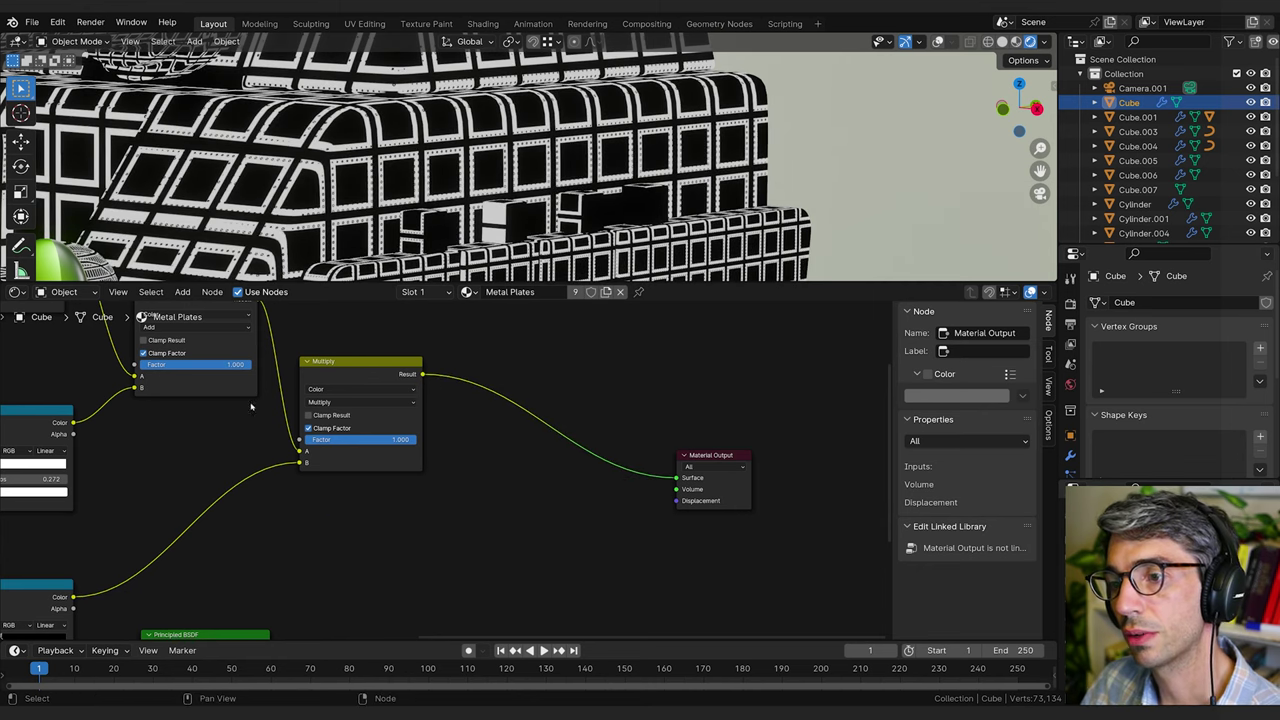
# Move stop 1 of the uppermost Color Ramp to position 0.404.
pyautogui.moveTo(201, 441); pyautogui.dragTo(539, 483, button='middle')
pyautogui.hscroll(-4, 538, 484)
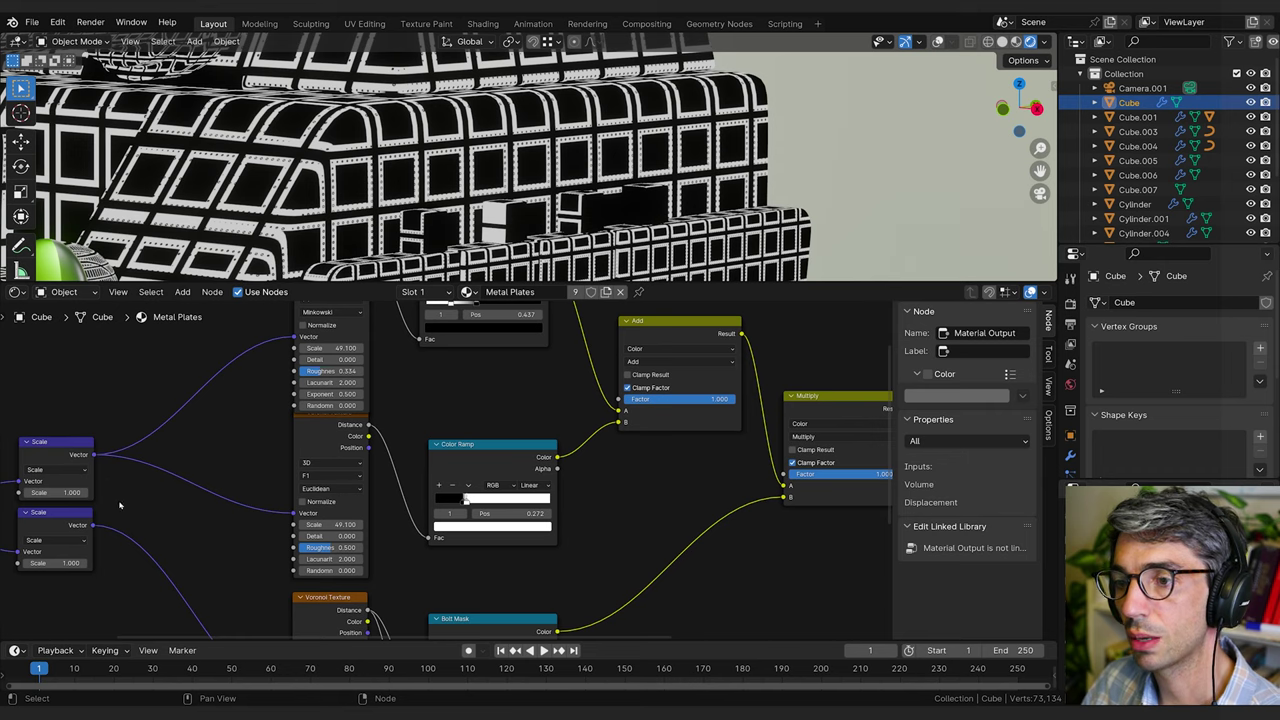
pyautogui.hscroll(-6, 464, 438)
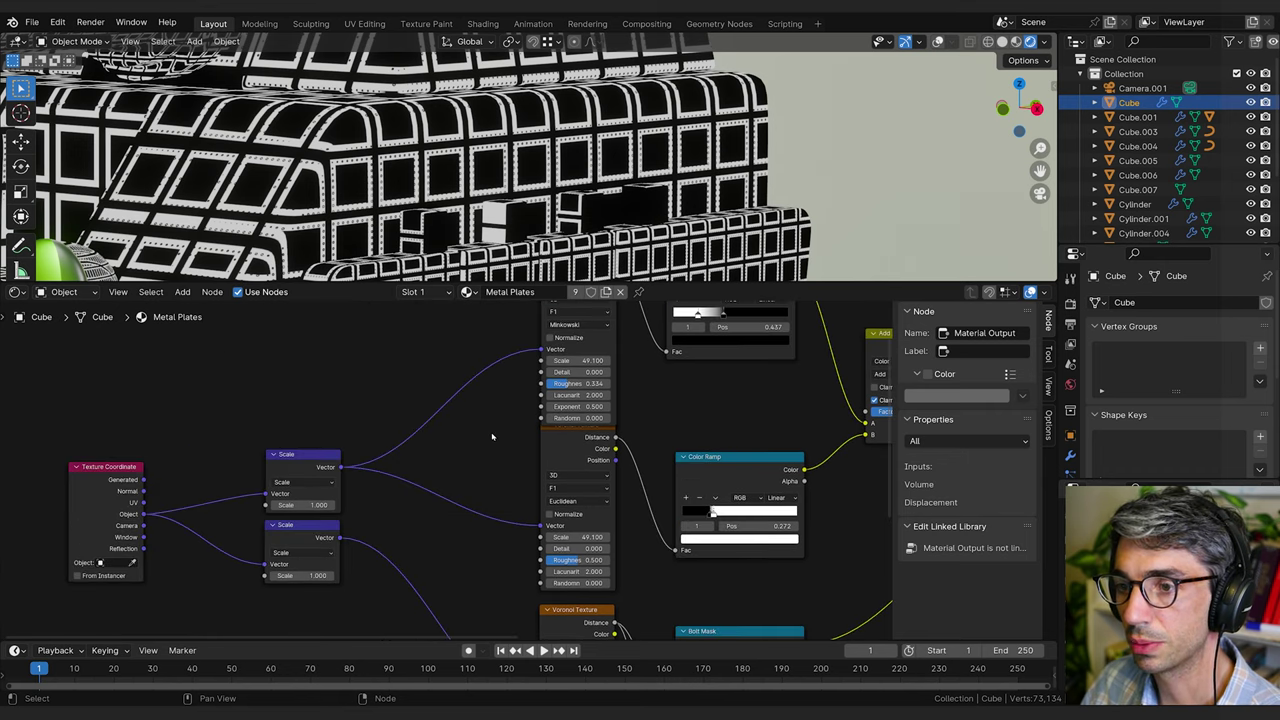
pyautogui.moveTo(700, 387); pyautogui.dragTo(465, 527, button='middle')
pyautogui.moveTo(486, 456)
pyautogui.mouseDown()
pyautogui.moveTo(468, 456)
pyautogui.moveTo(482, 458)
pyautogui.mouseUp()
pyautogui.moveTo(566, 572); pyautogui.dragTo(568, 443, button='middle')
pyautogui.moveTo(530, 359); pyautogui.dragTo(347, 421, button='middle')
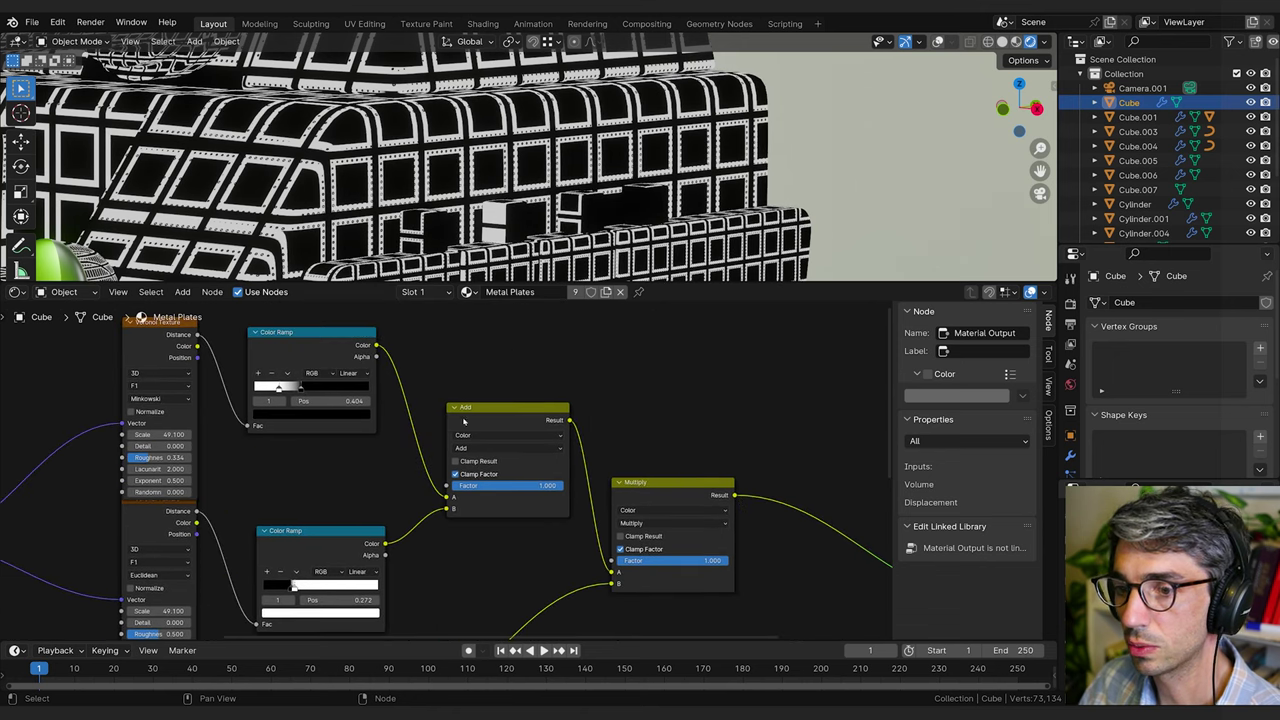
# Preview the two unlabelled Color Ramps in turn on the Material Output's Surface, labelling the upper one Screw Heads and the lower one Bolts.
pyautogui.scroll(-5, 463, 422)
pyautogui.moveTo(252, 365); pyautogui.dragTo(609, 514)
pyautogui.moveTo(465, 393); pyautogui.dragTo(715, 425, button='middle')
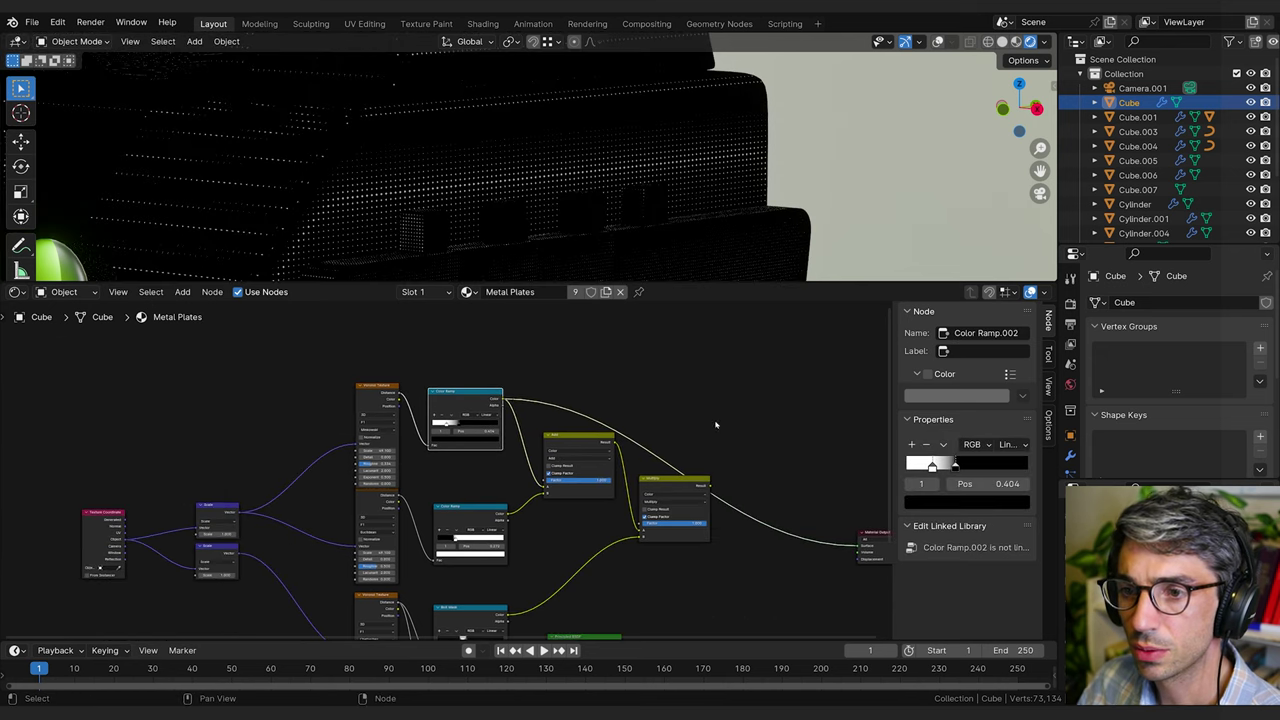
pyautogui.click(985, 351)
pyautogui.write('Screw Heads')
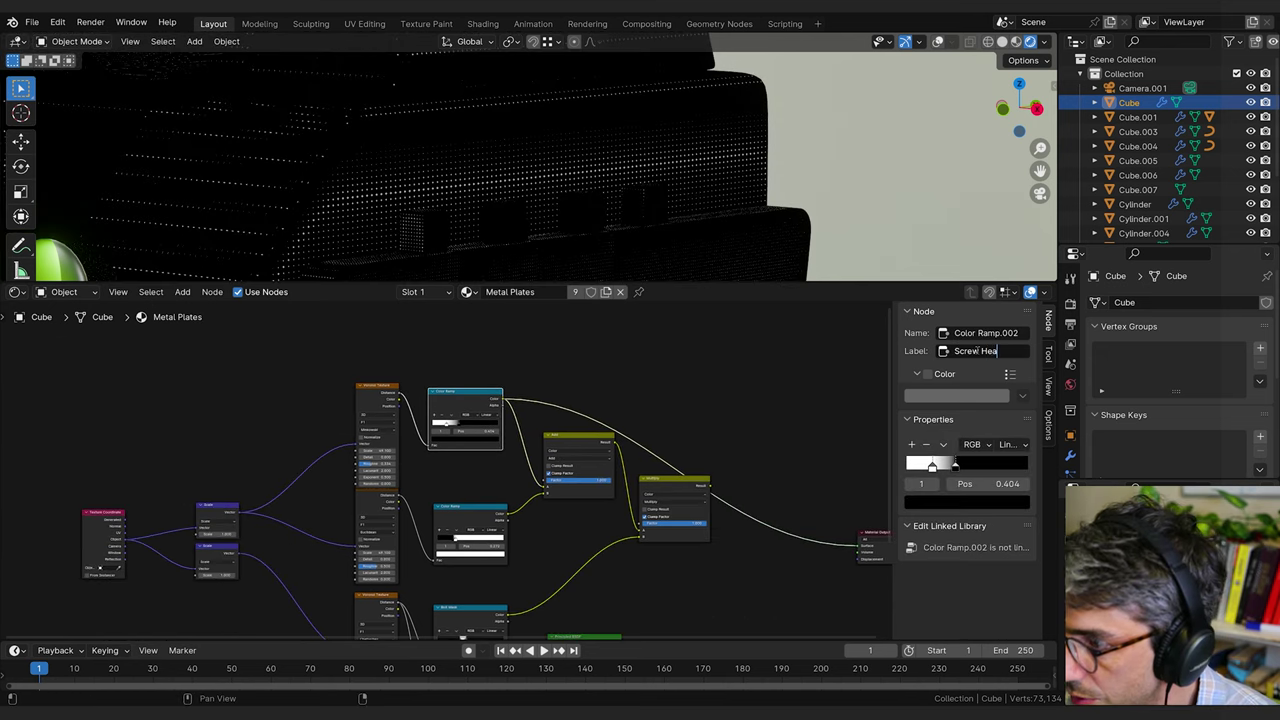
pyautogui.press('Return')
pyautogui.moveTo(885, 341); pyautogui.dragTo(828, 303, button='middle')
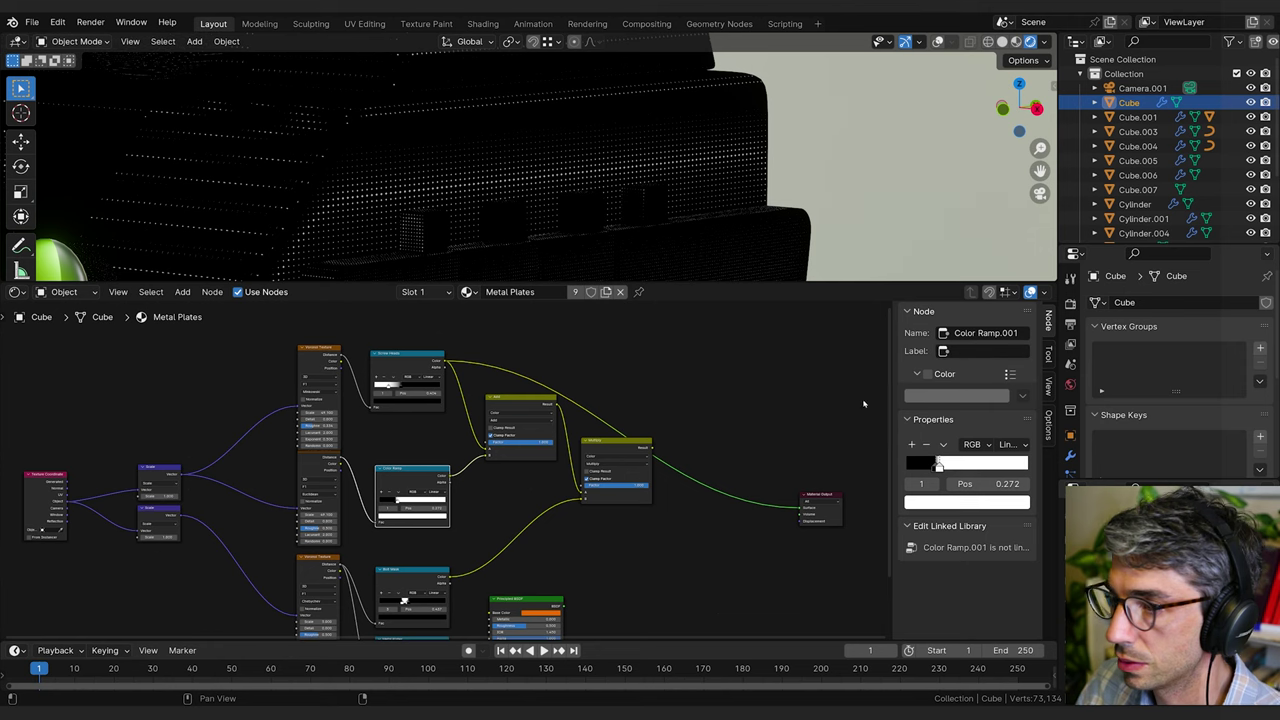
pyautogui.moveTo(450, 478); pyautogui.dragTo(804, 508)
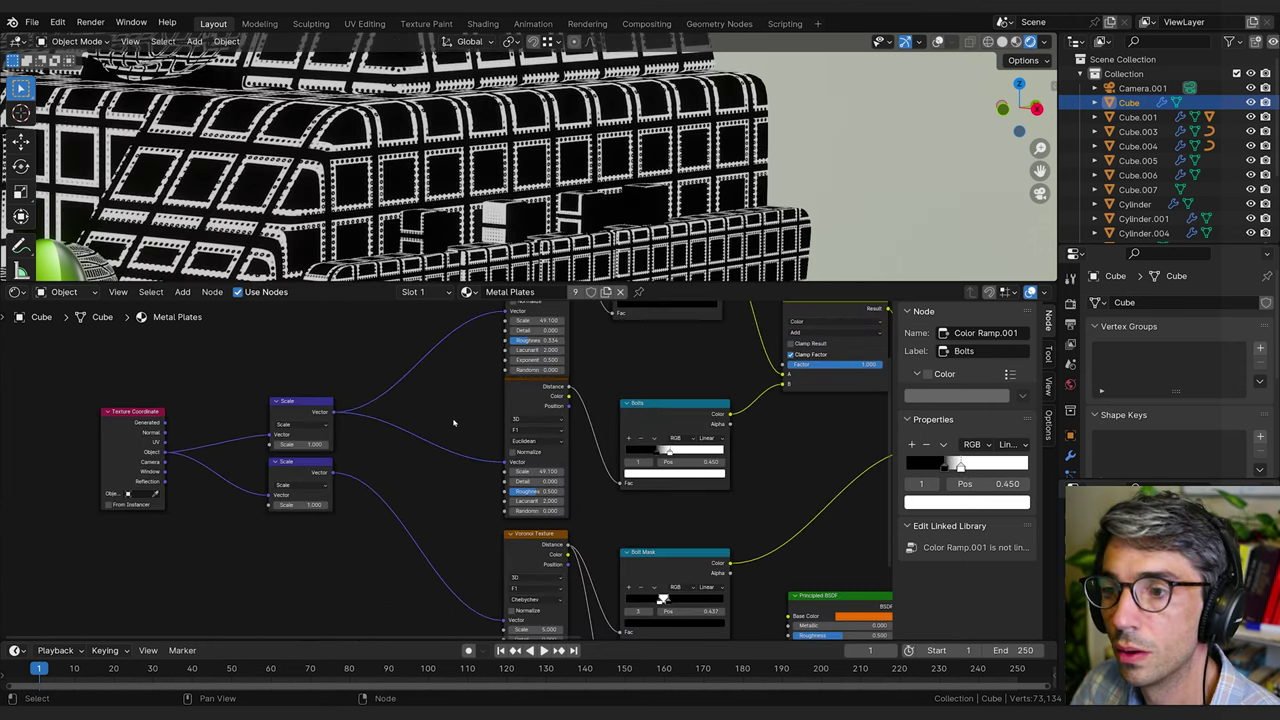
# Set the upper Scale node's scale to 1.020 and move the node slightly up and away from the Texture Coordinate node.
pyautogui.moveTo(415, 392); pyautogui.dragTo(500, 400, button='middle')
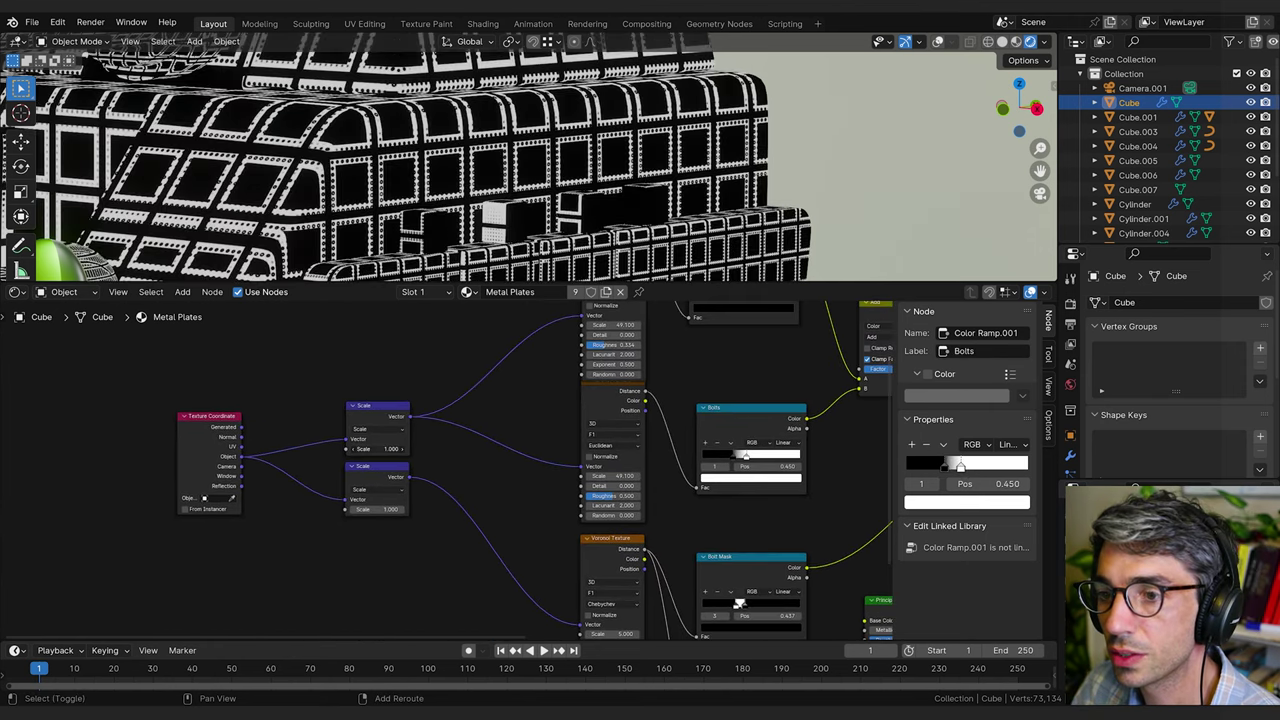
pyautogui.keyDown('shift'); pyautogui.moveTo(378, 449); pyautogui.dragTo(398, 449); pyautogui.keyUp('shift')
pyautogui.moveTo(385, 405); pyautogui.dragTo(410, 396)
pyautogui.moveTo(410, 396); pyautogui.dragTo(474, 394, button='middle')
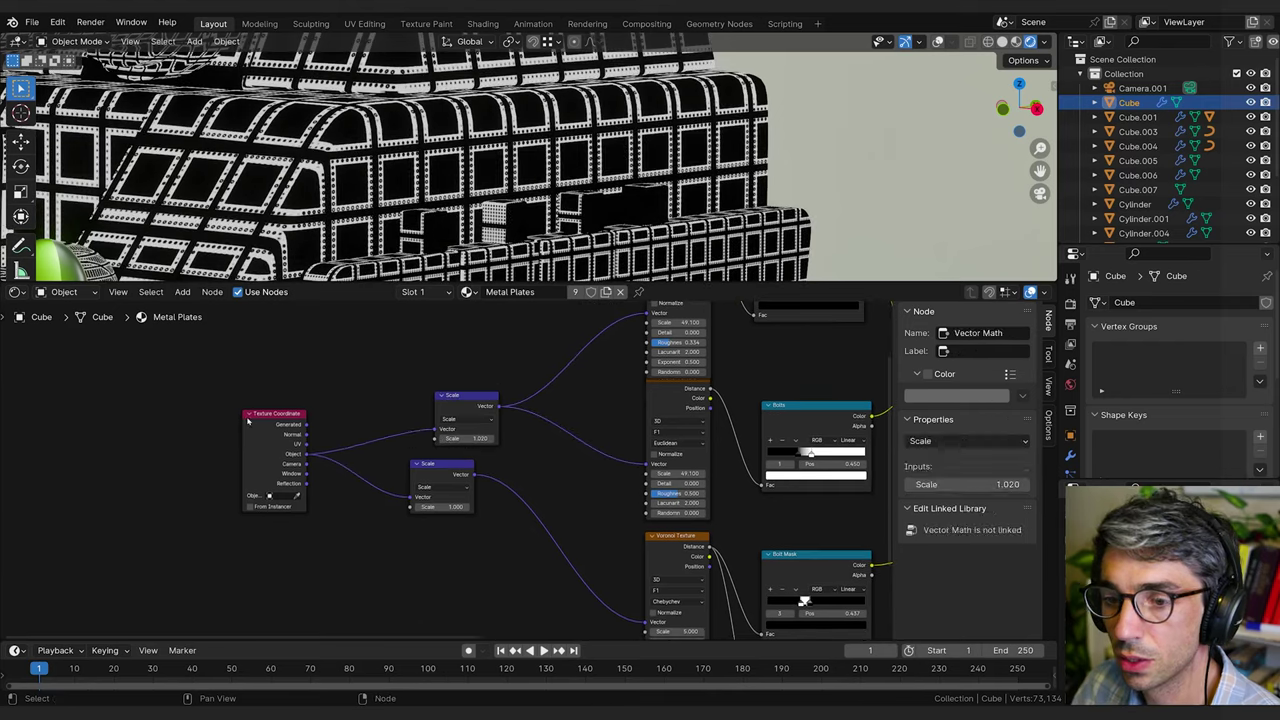
# Move the Texture Coordinate node aside and insert a Mapping node between it and the upper Scale node.
pyautogui.moveTo(275, 416); pyautogui.dragTo(224, 418)
pyautogui.hotkey('shift', 'a')
pyautogui.write('mapp')
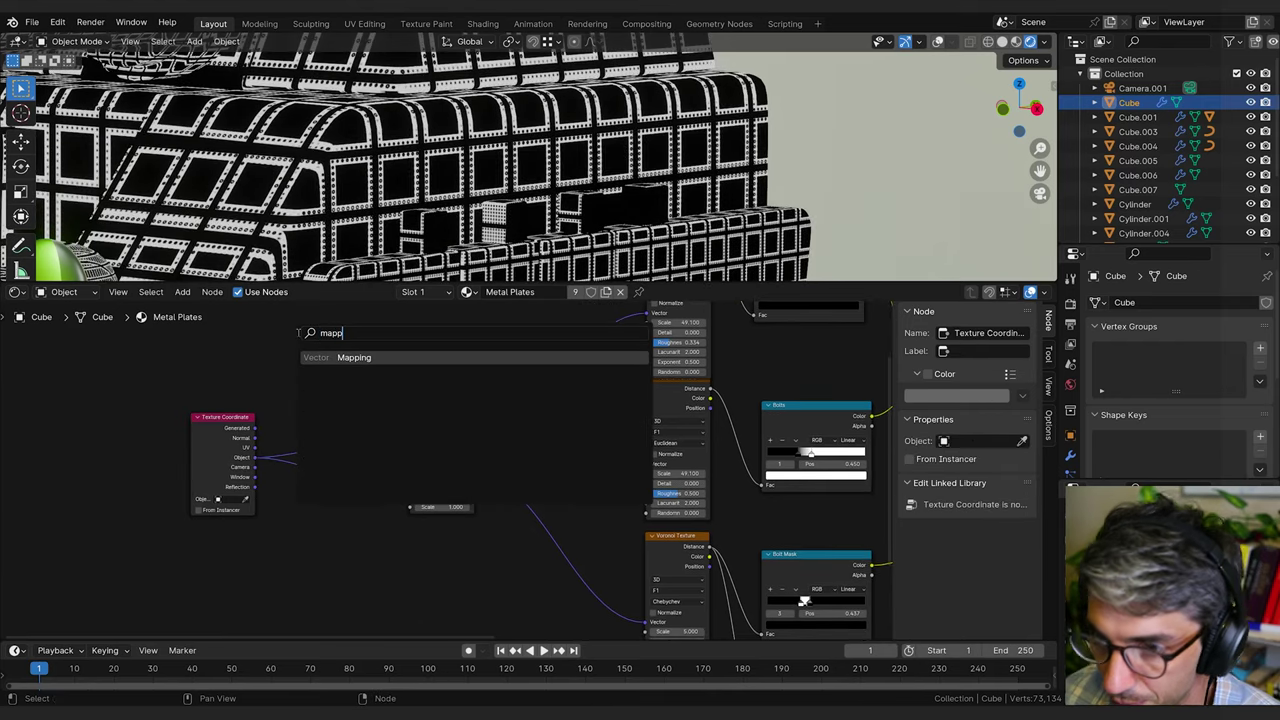
pyautogui.press('Return')
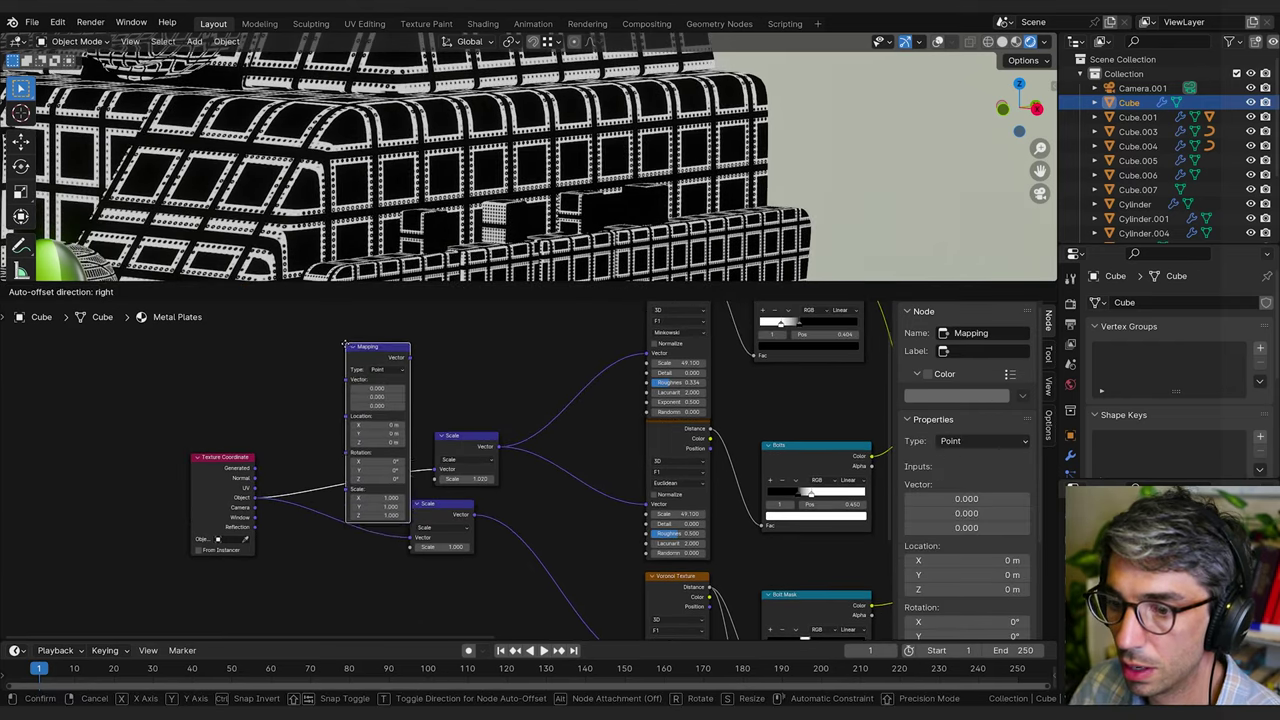
pyautogui.click(341, 350)
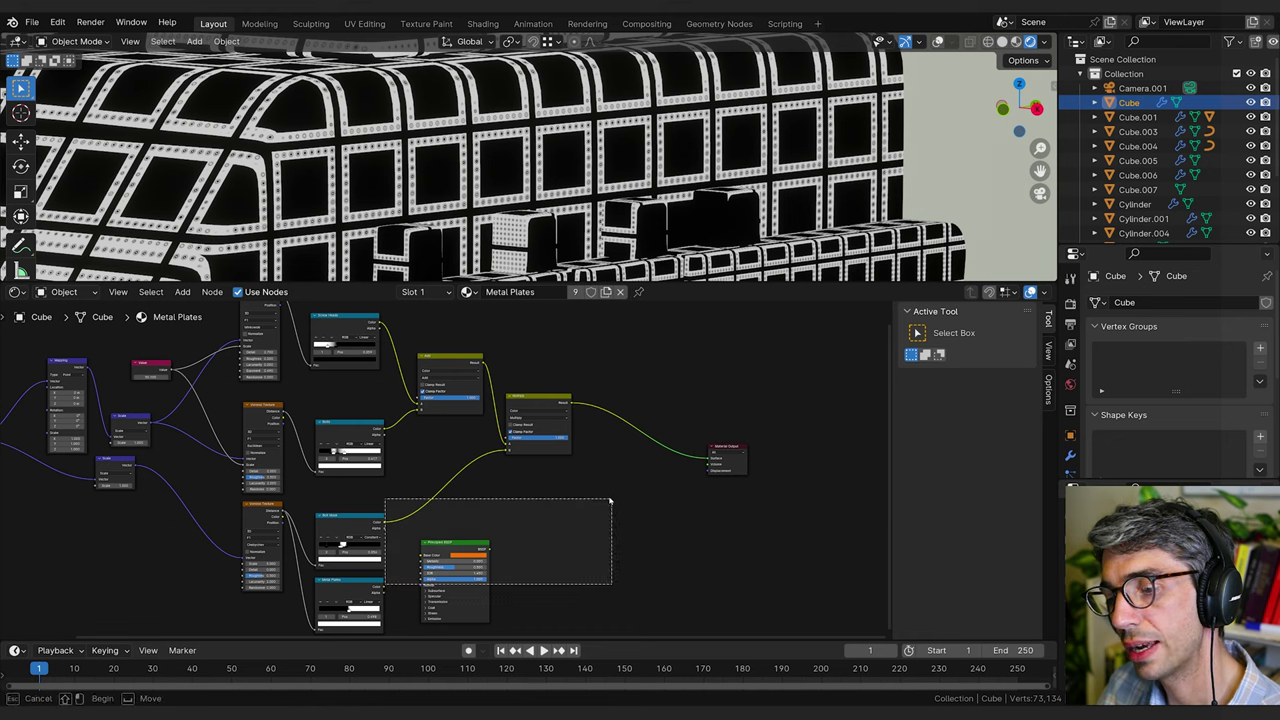
# Compare the Metal Plates ramp with the Multiply result by connecting each in turn to the Material Output's Surface.
pyautogui.moveTo(384, 590); pyautogui.dragTo(710, 462)
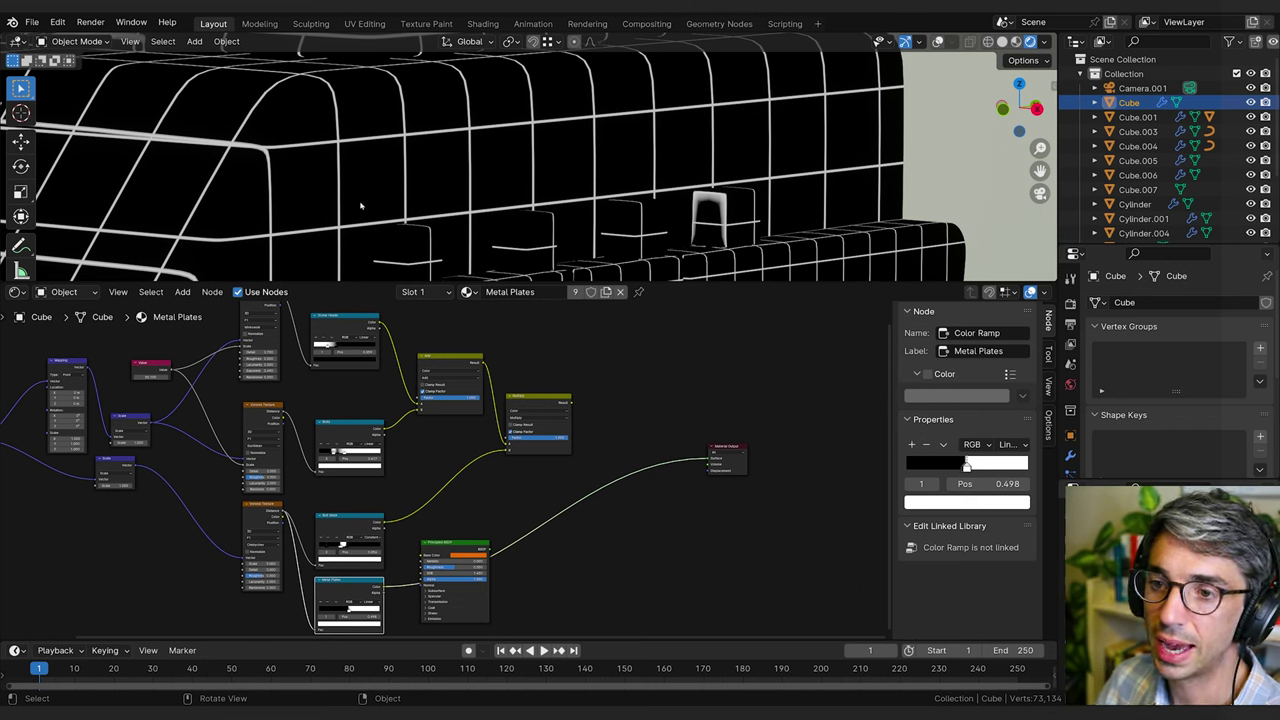
pyautogui.moveTo(572, 402); pyautogui.dragTo(710, 462)
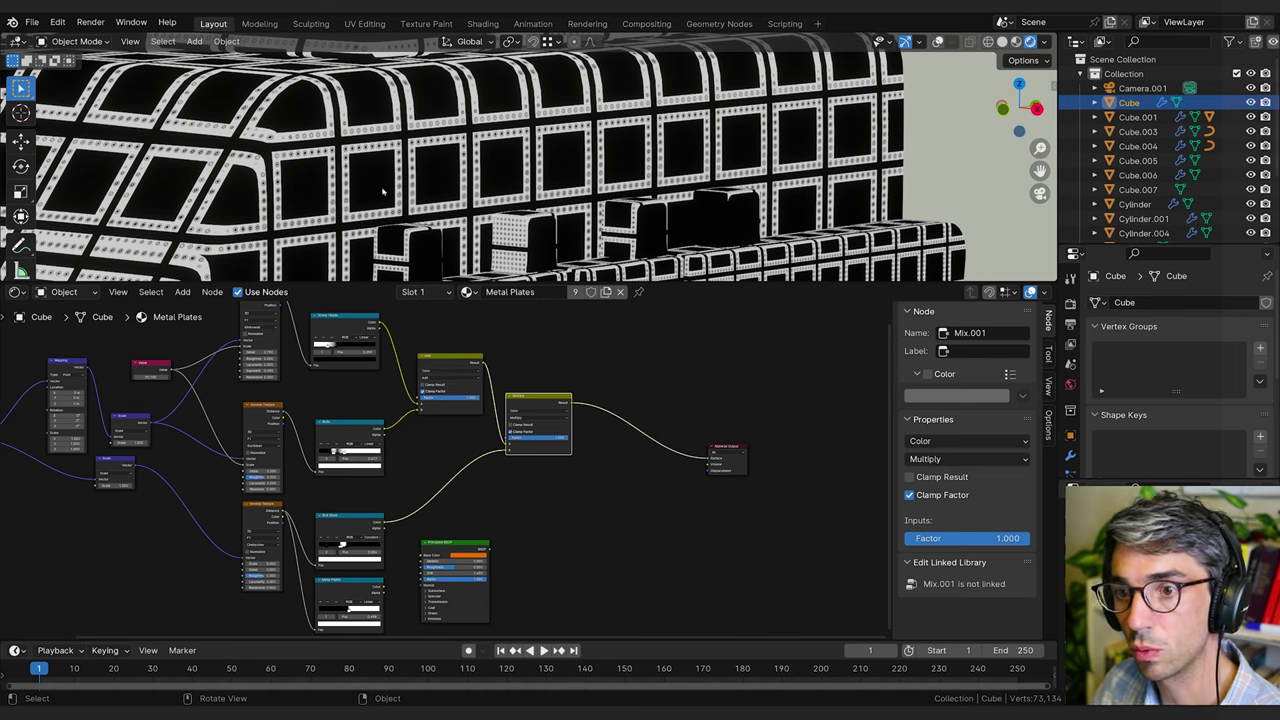
# Move the Bolt Mask node slightly up and feed its Color into a new Invert Color node placed beside it.
pyautogui.click(350, 530)
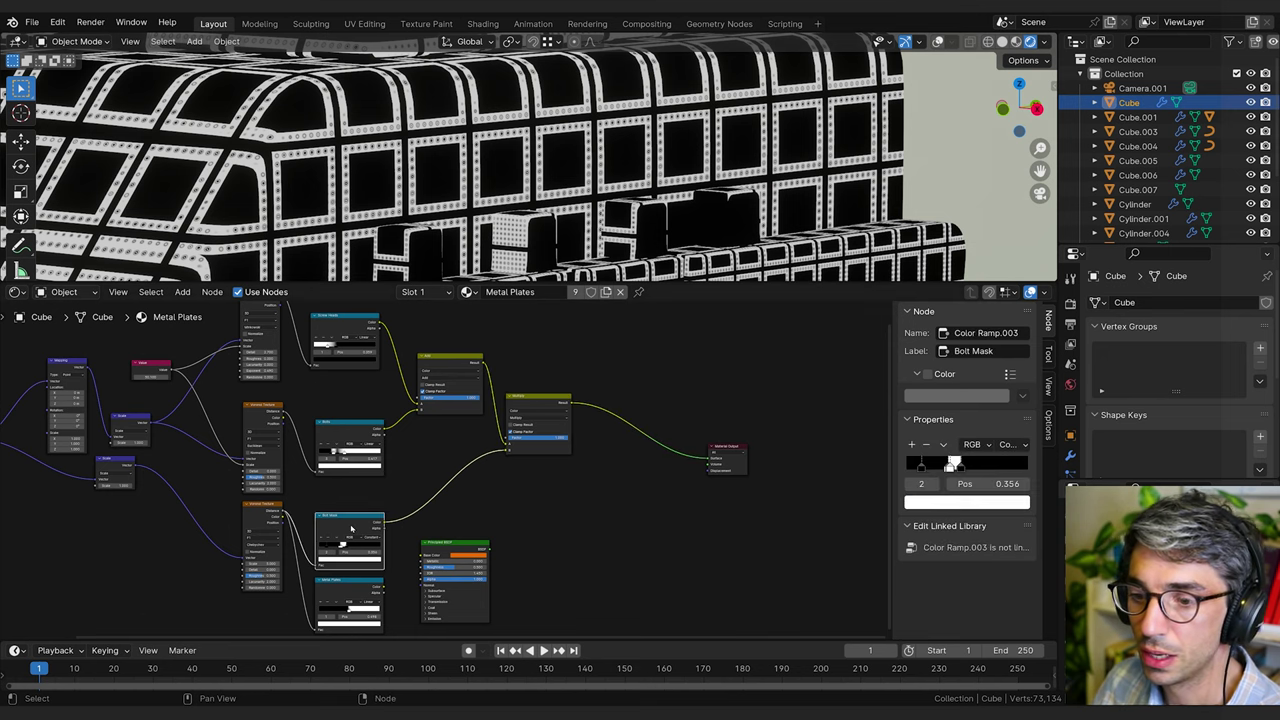
pyautogui.moveTo(357, 523); pyautogui.dragTo(369, 505)
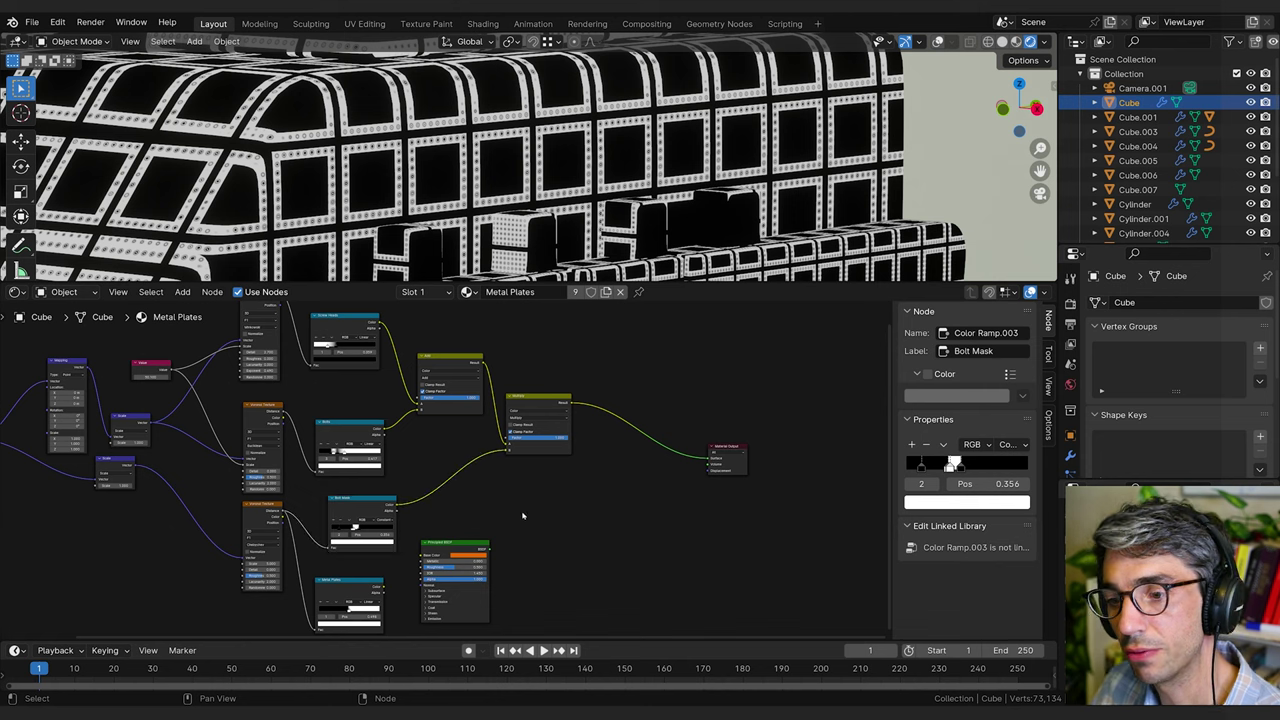
pyautogui.hotkey('shift', 'a')
pyautogui.press('Return')
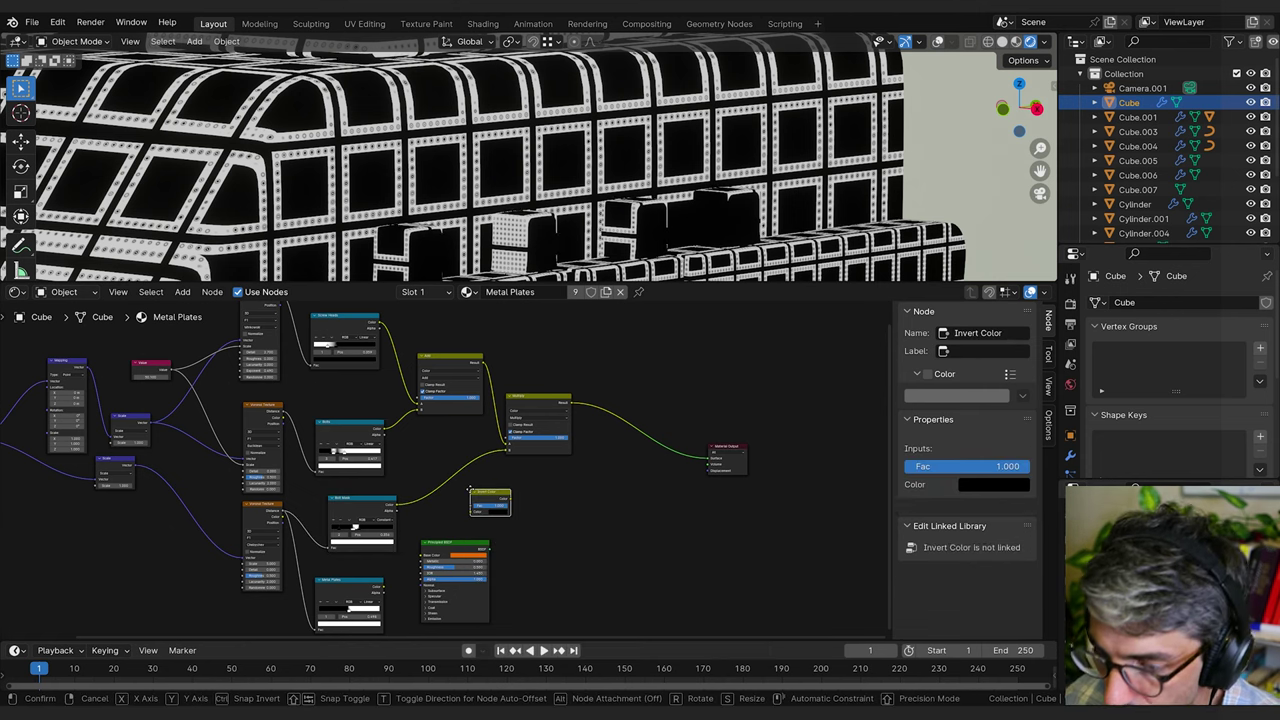
pyautogui.click(462, 497)
pyautogui.moveTo(398, 507); pyautogui.dragTo(473, 512)
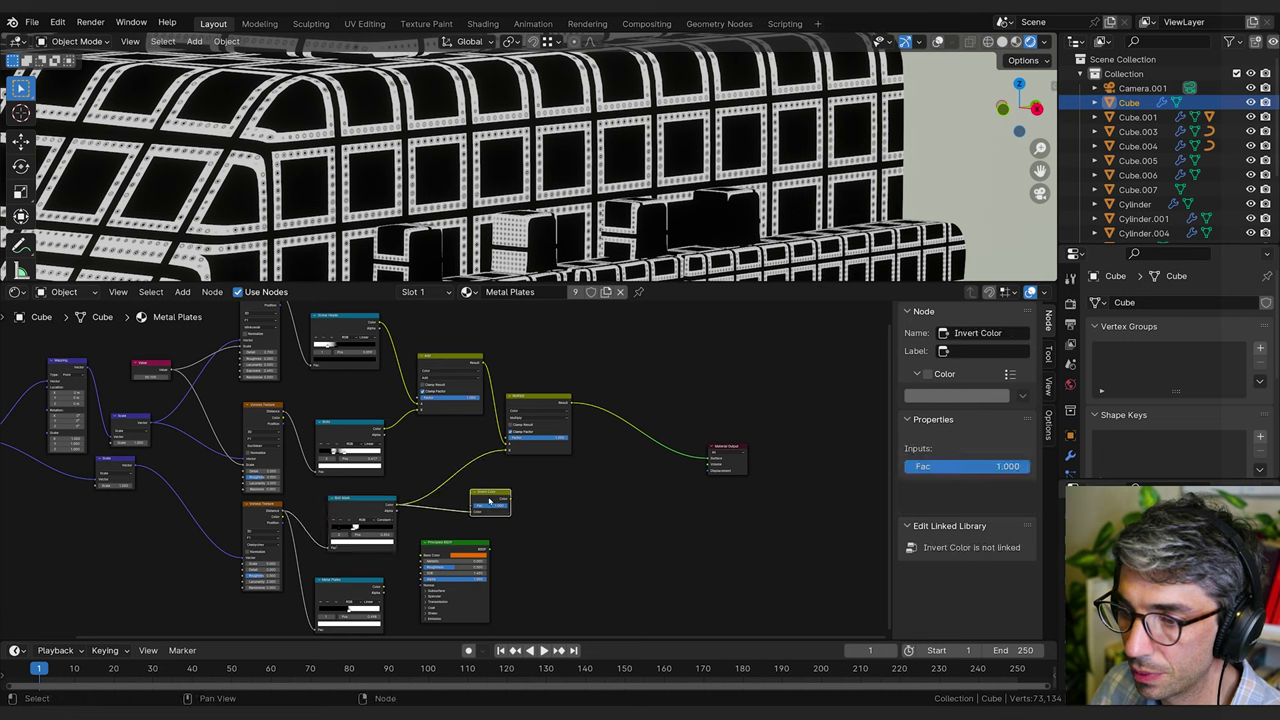
# Duplicate the Multiply node between Invert Color and the Material Output, and set the copy's blending mode to Add.
pyautogui.click(536, 401)
pyautogui.hotkey('shift', 'd')
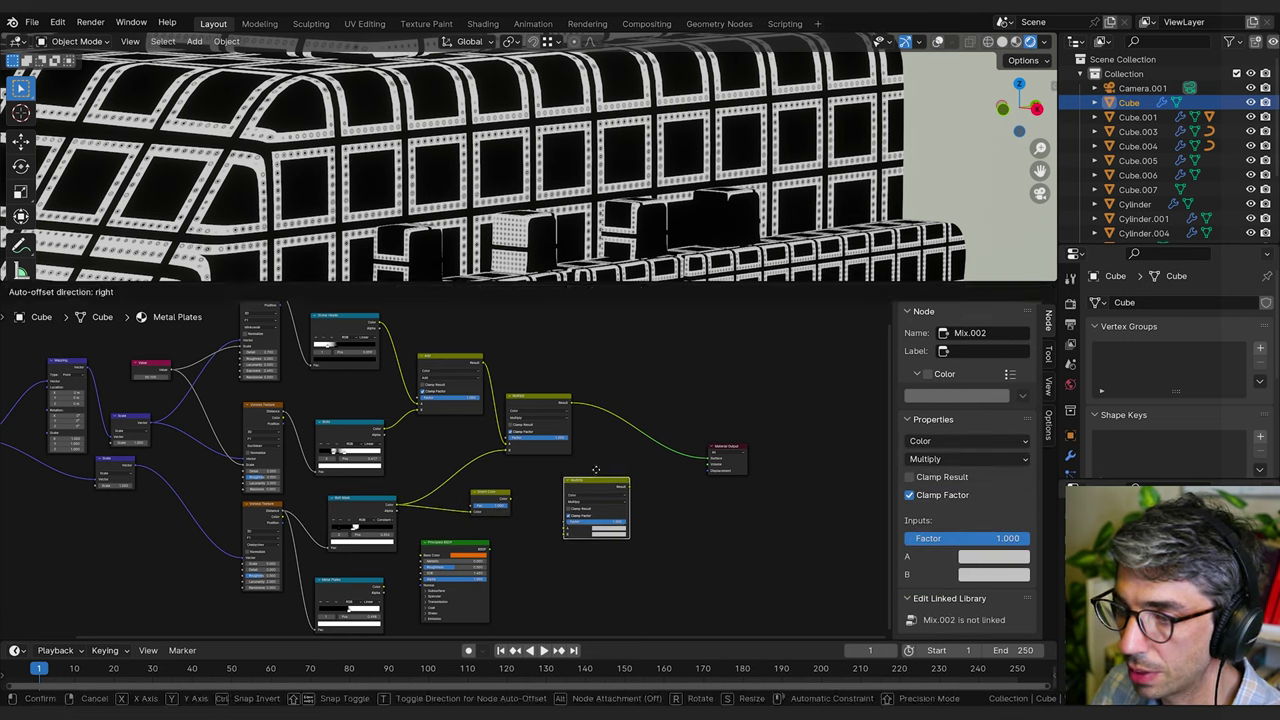
pyautogui.click(608, 480)
pyautogui.click(605, 485)
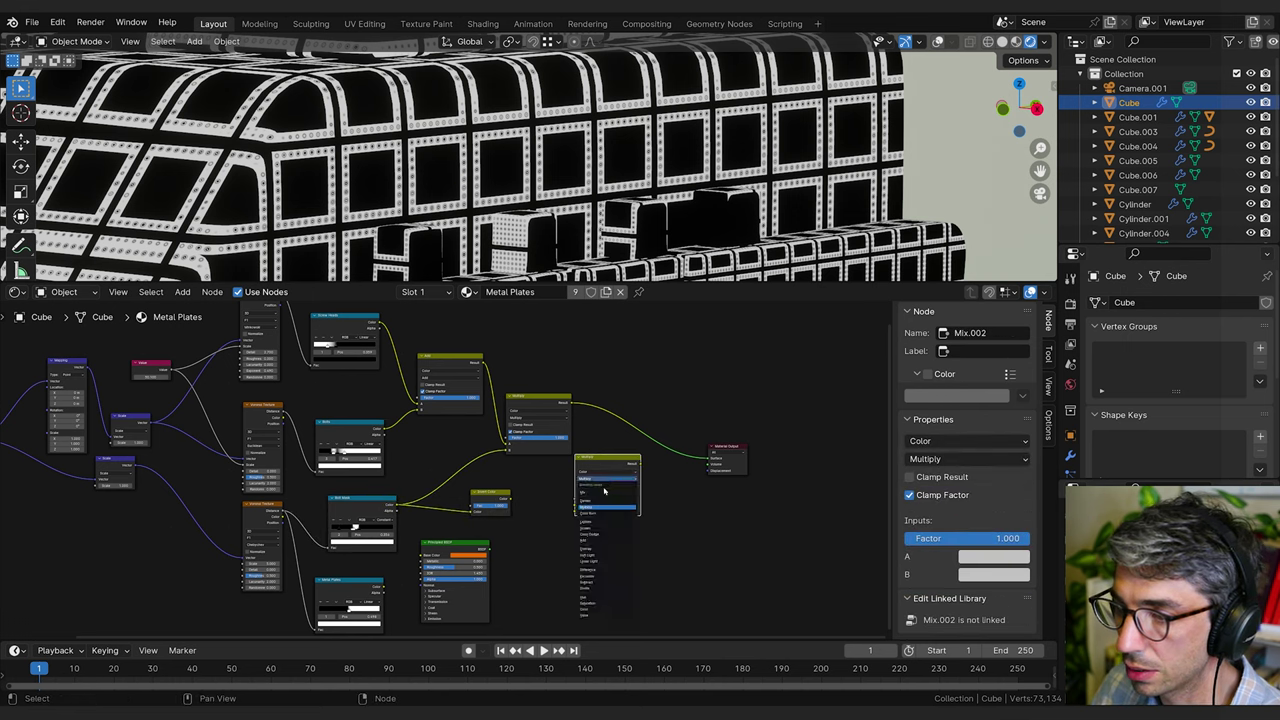
pyautogui.click(592, 545)
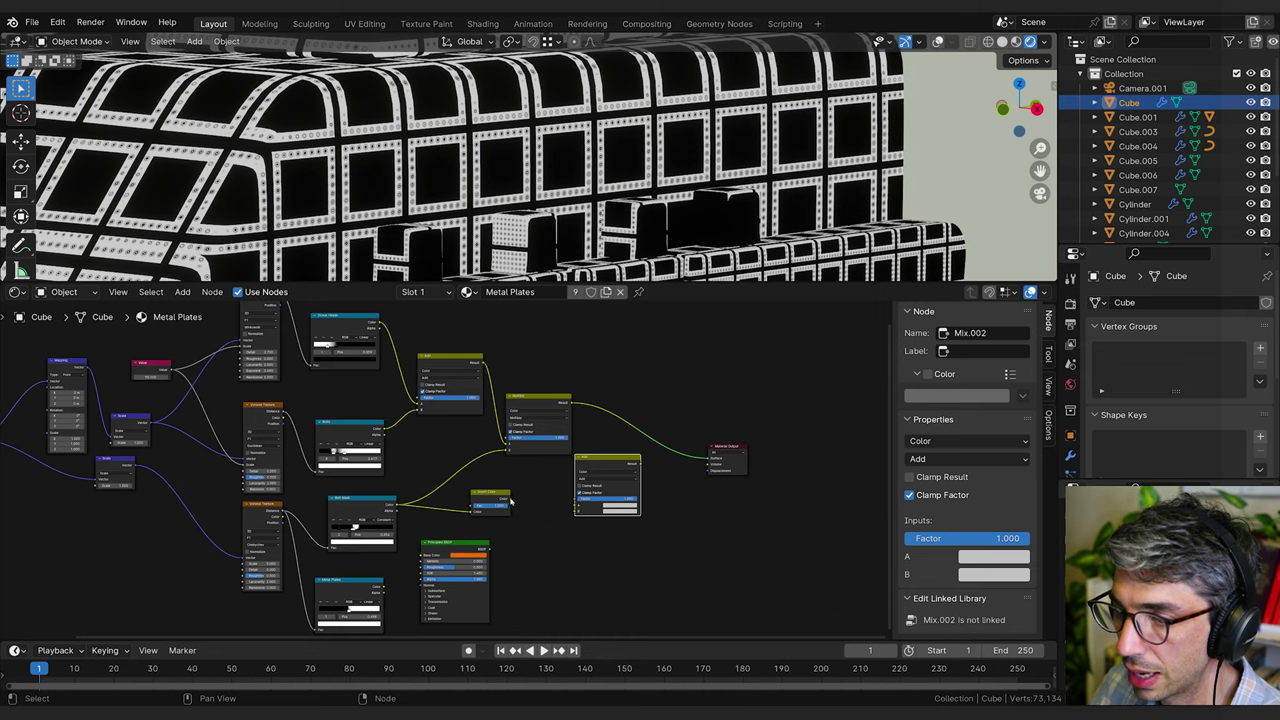
# Connect Multiply to the new Add node's A, Invert Color to its B, and its result to the Material Output's Surface.
pyautogui.moveTo(508, 500); pyautogui.dragTo(575, 511)
pyautogui.moveTo(601, 468); pyautogui.dragTo(624, 455)
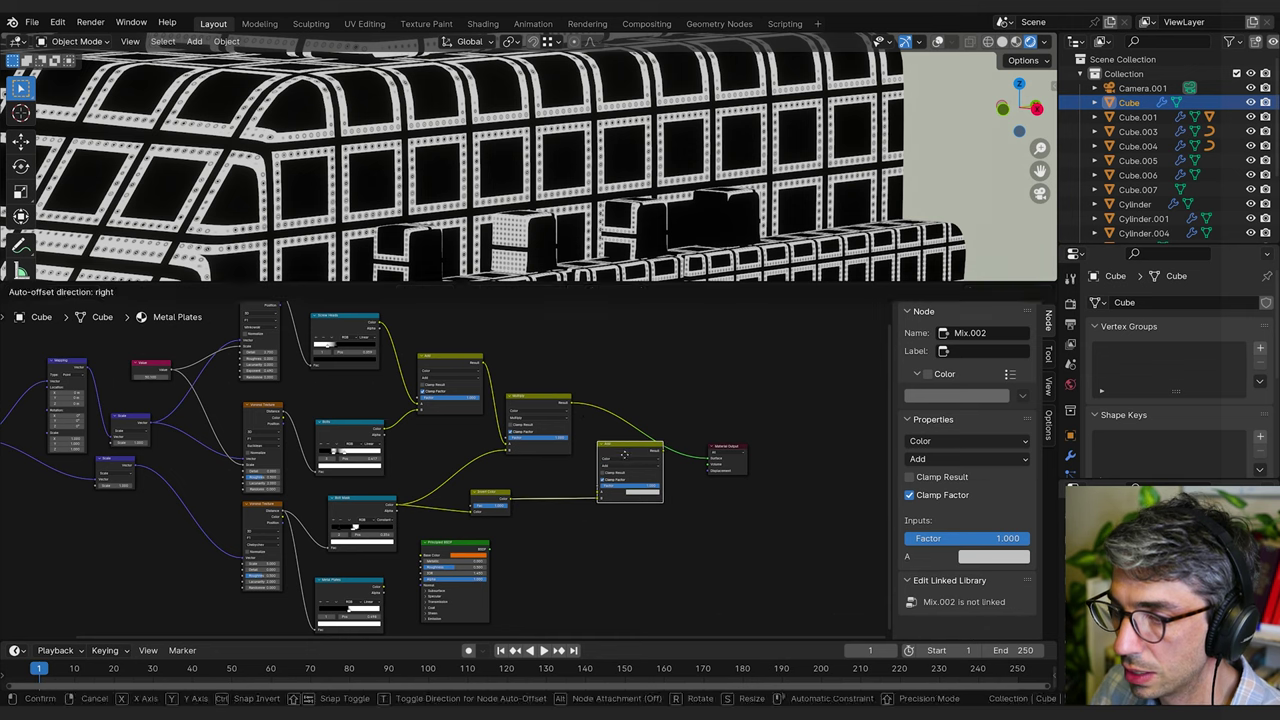
pyautogui.moveTo(571, 403); pyautogui.dragTo(599, 492)
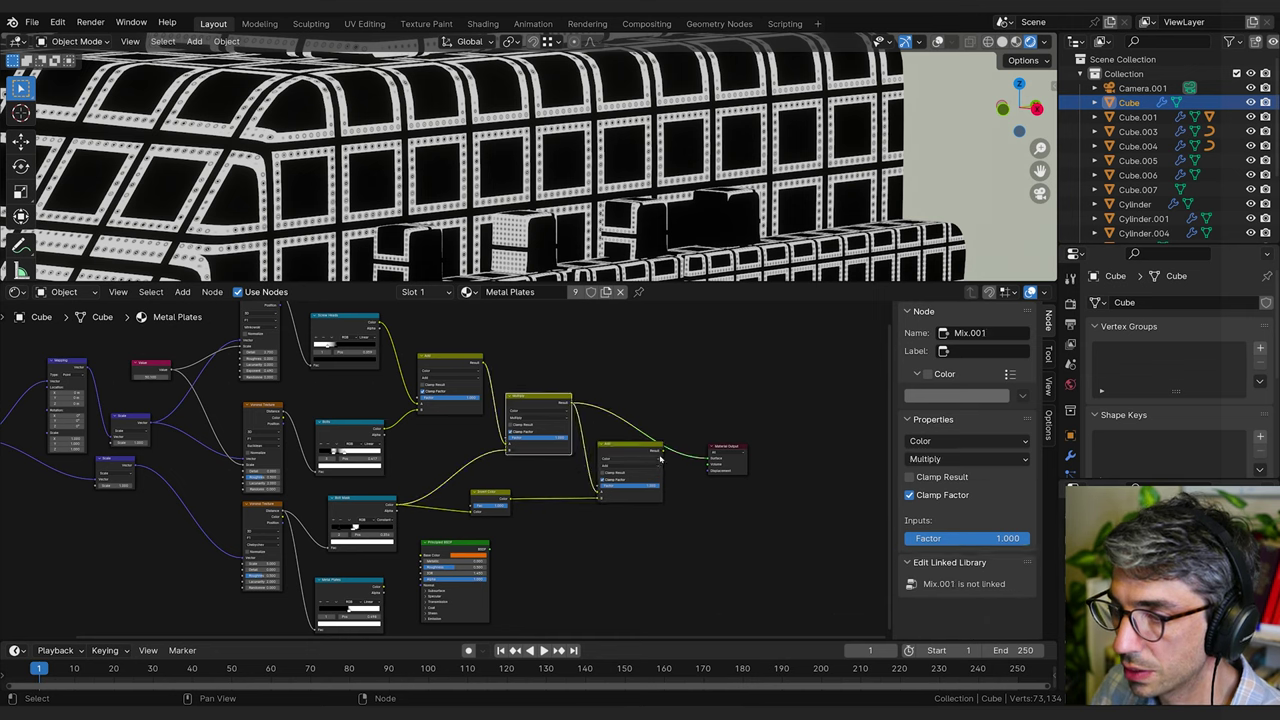
pyautogui.moveTo(662, 452); pyautogui.dragTo(712, 461)
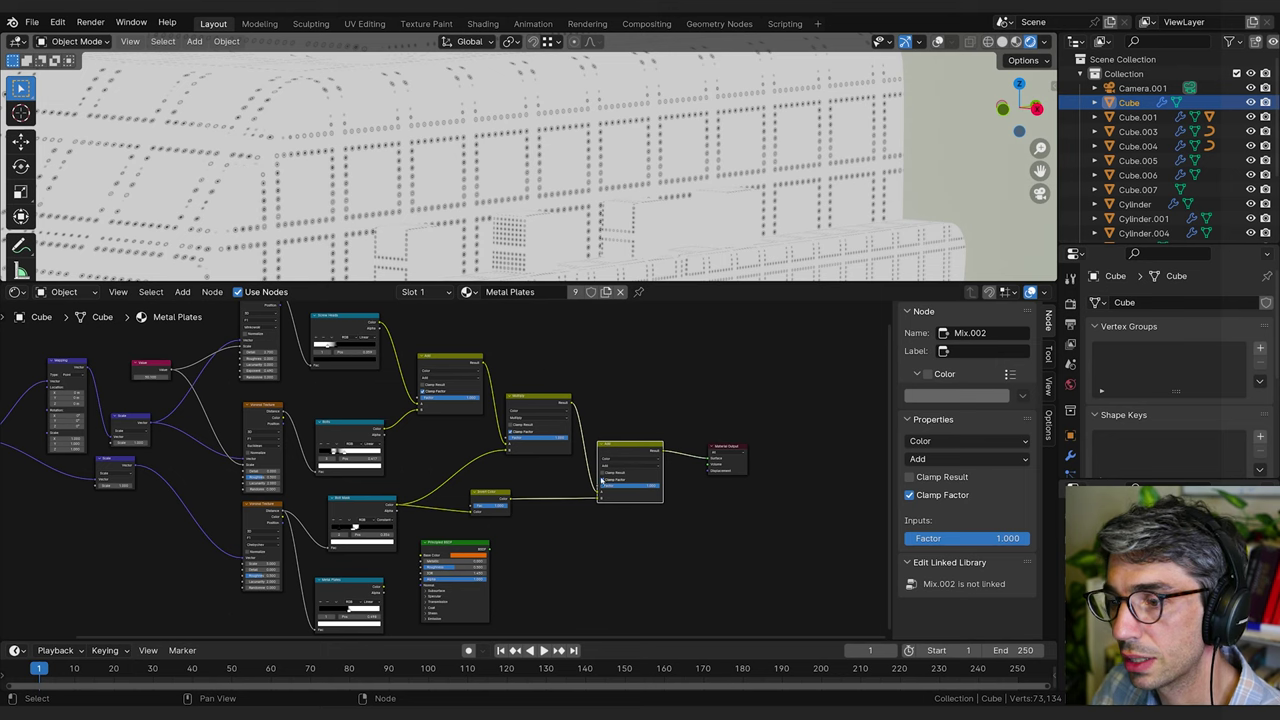
# Enable Clamp Result on the new Add node and move the node slightly higher.
pyautogui.click(603, 473)
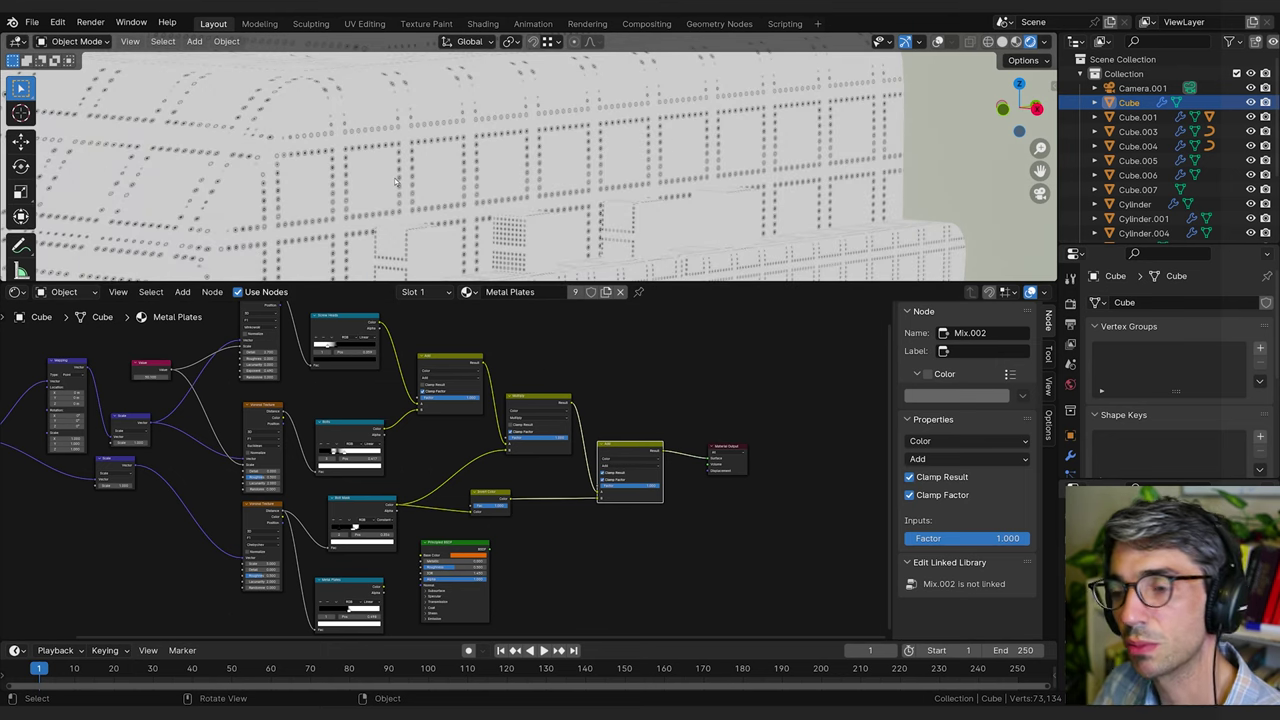
pyautogui.moveTo(652, 405); pyautogui.dragTo(532, 387, button='middle')
pyautogui.click(517, 420)
pyautogui.moveTo(515, 432); pyautogui.dragTo(520, 407)
# Connect the Metal Plates ramp to the Material Output's Surface and move the Material Output lower in the node graph.
pyautogui.click(424, 497)
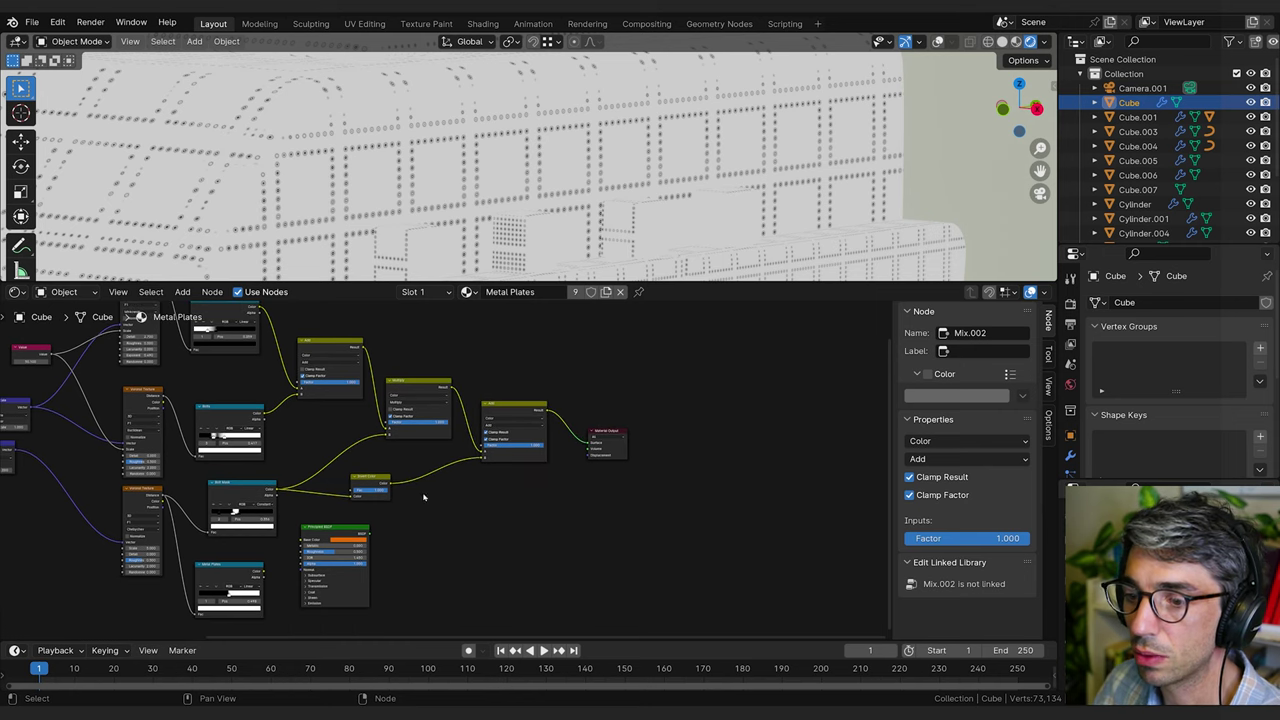
pyautogui.keyDown('ctrl'); pyautogui.keyDown('shift'); pyautogui.click(264, 574); pyautogui.keyUp('shift'); pyautogui.keyUp('ctrl')
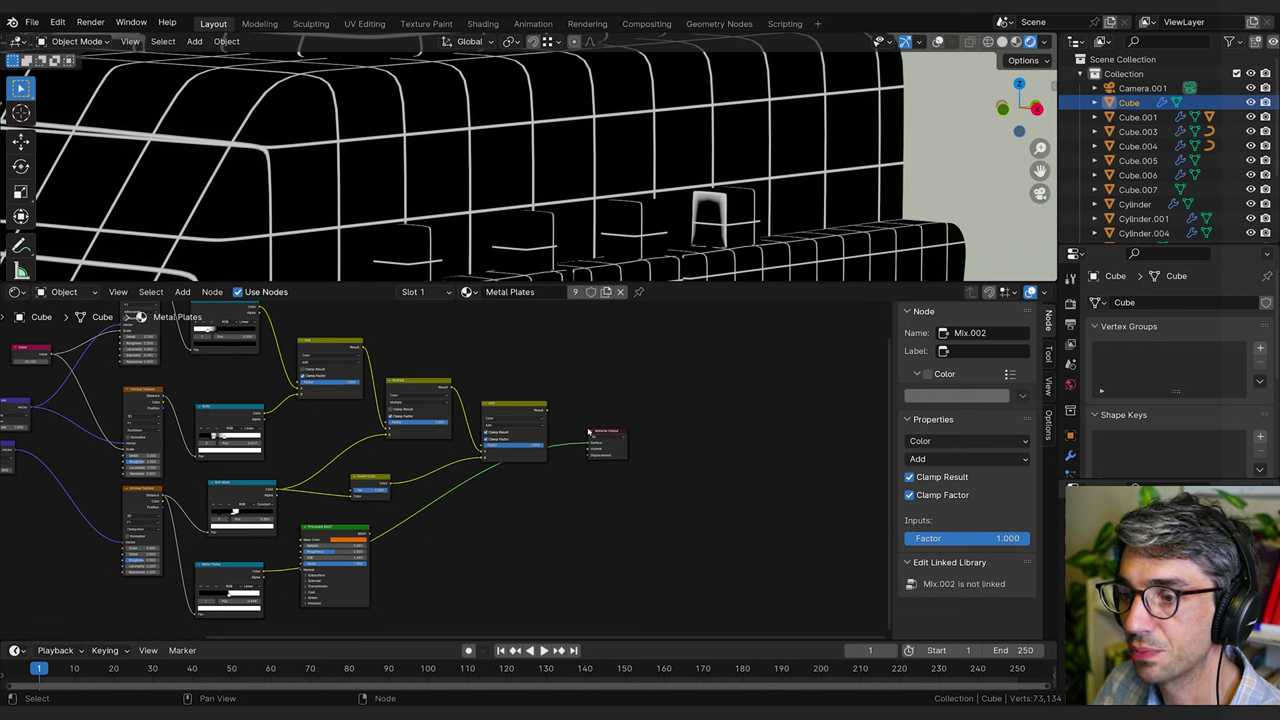
pyautogui.moveTo(598, 436); pyautogui.dragTo(613, 493)
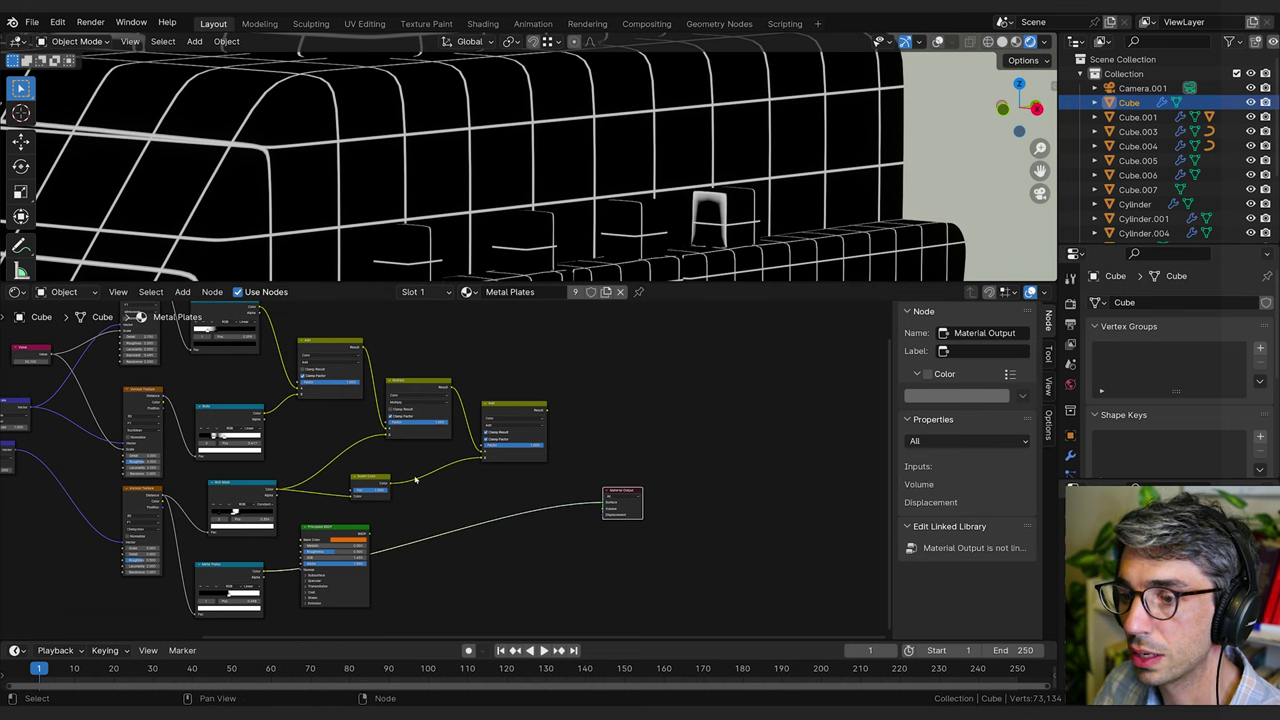
# Move the Principled BSDF node just below the Material Output and nudge the Metal Plates ramp to make room between them.
pyautogui.click(504, 415)
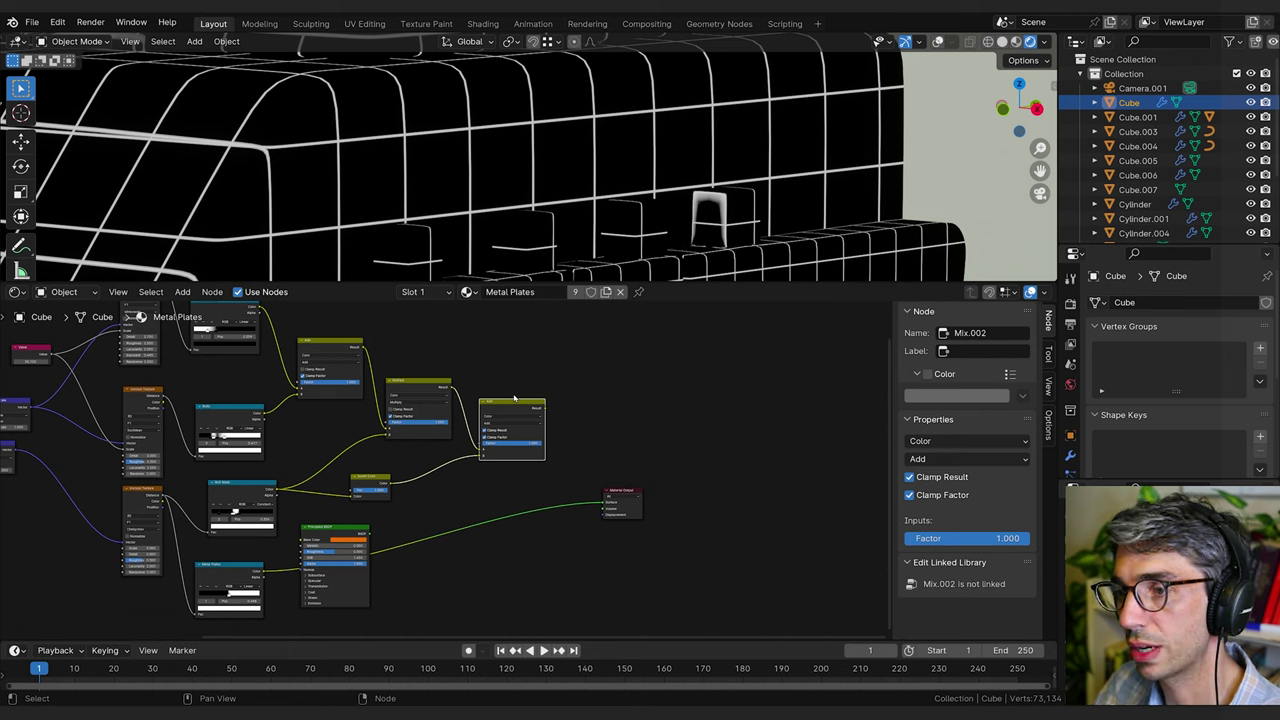
pyautogui.moveTo(505, 516); pyautogui.dragTo(522, 498, button='middle')
pyautogui.moveTo(352, 515); pyautogui.dragTo(619, 528)
pyautogui.moveTo(452, 527); pyautogui.dragTo(462, 524, button='middle')
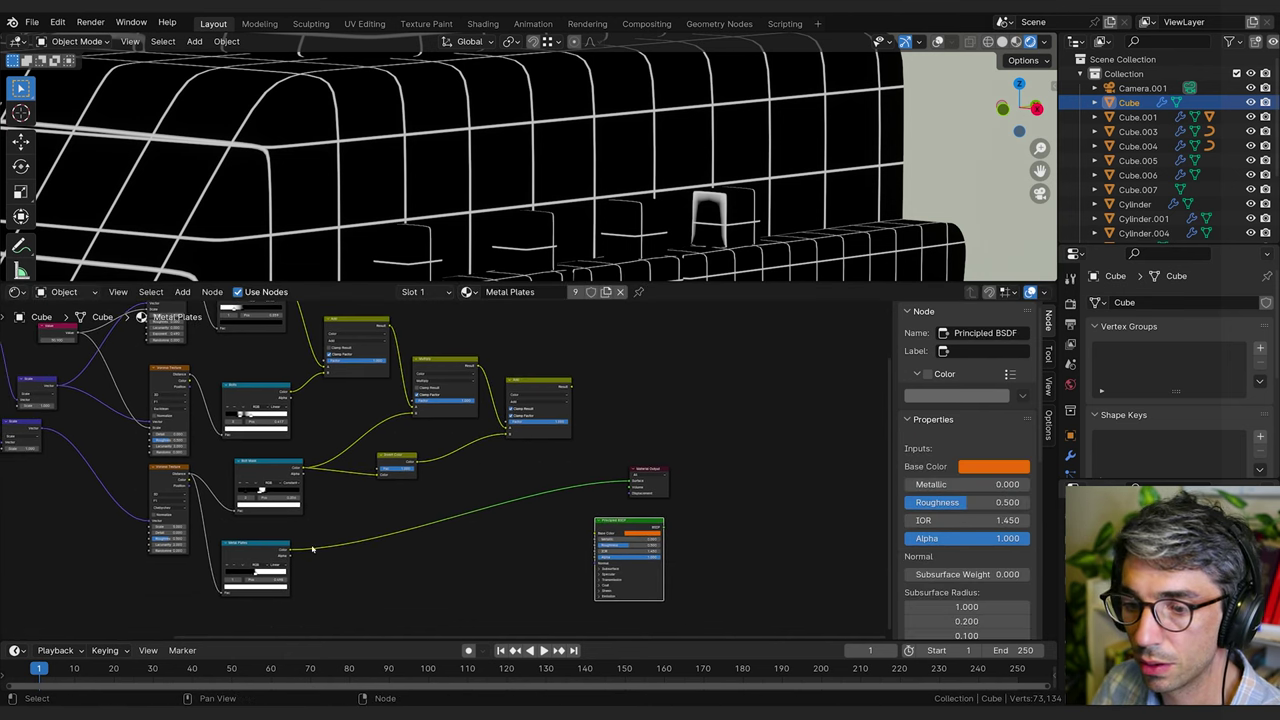
pyautogui.moveTo(279, 551); pyautogui.dragTo(287, 557)
# Add a Bump node, connect the Metal Plates ramp's Color to its Height, and its Normal to the Principled BSDF's Normal.
pyautogui.hotkey('shift', 'a')
pyautogui.write('bump')
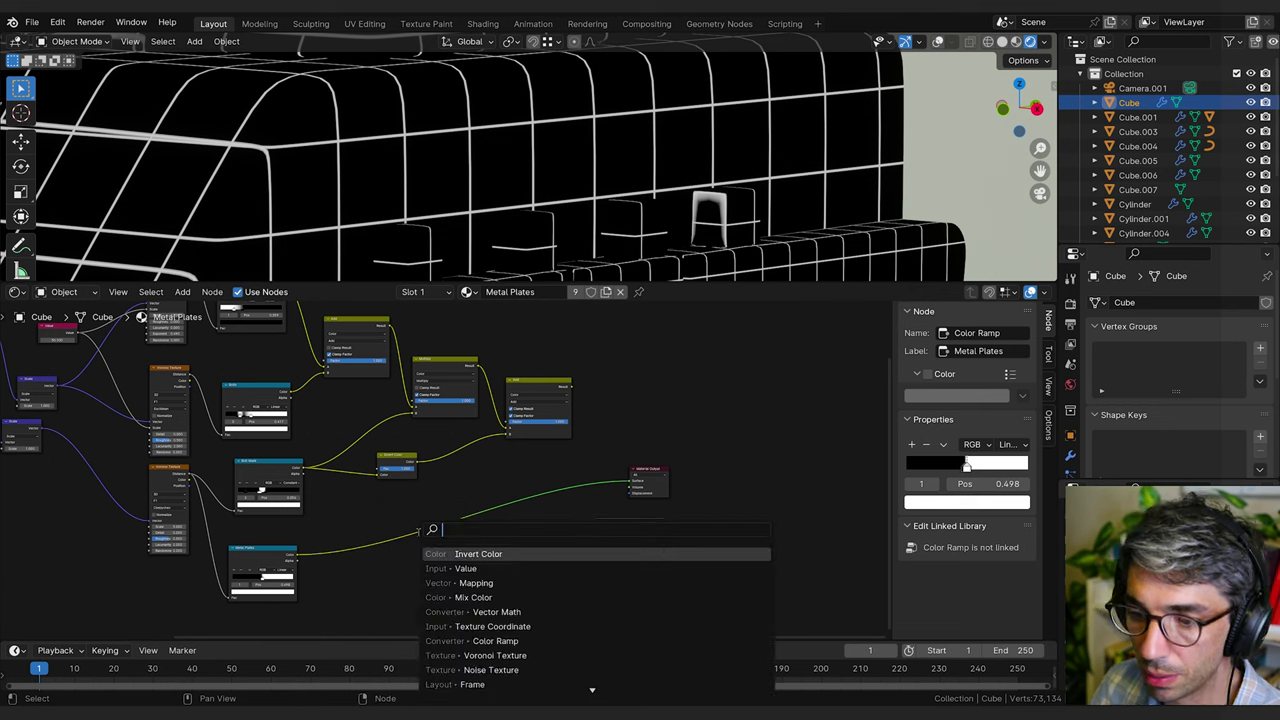
pyautogui.press('Return')
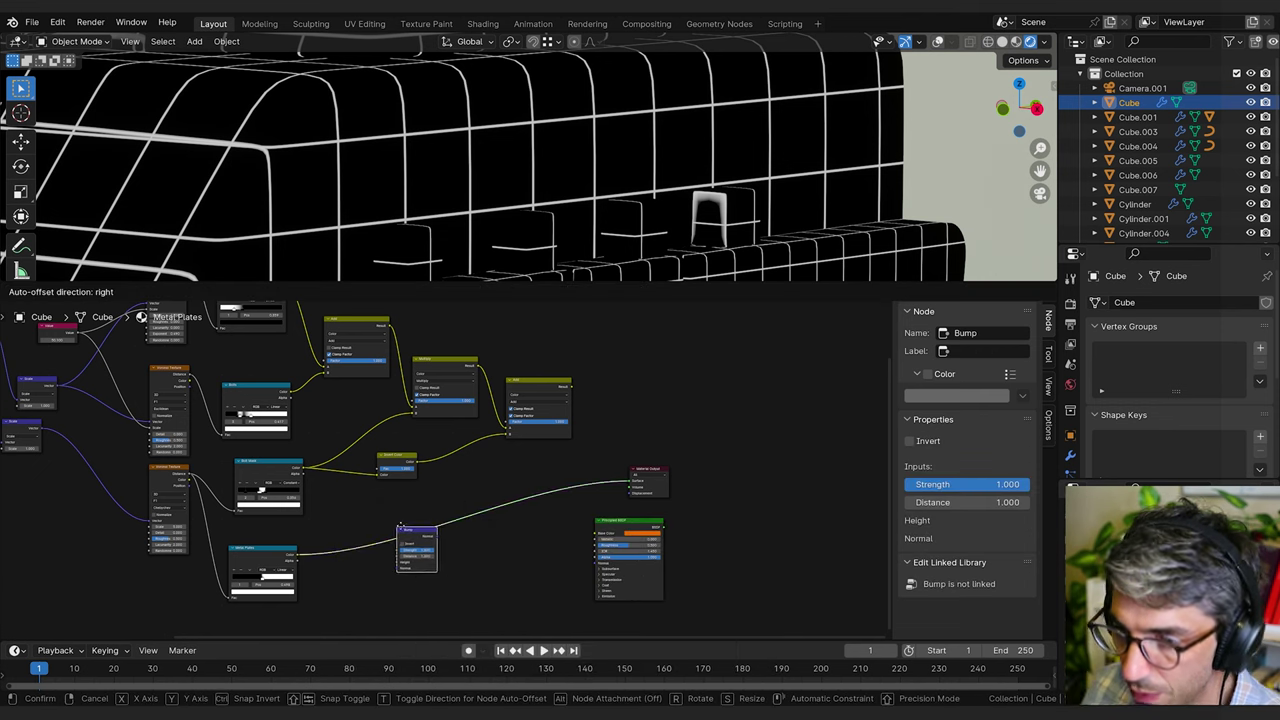
pyautogui.click(446, 532)
pyautogui.moveTo(296, 553); pyautogui.dragTo(447, 565)
pyautogui.scroll(6, 447, 560)
pyautogui.scroll(-2, 400, 468)
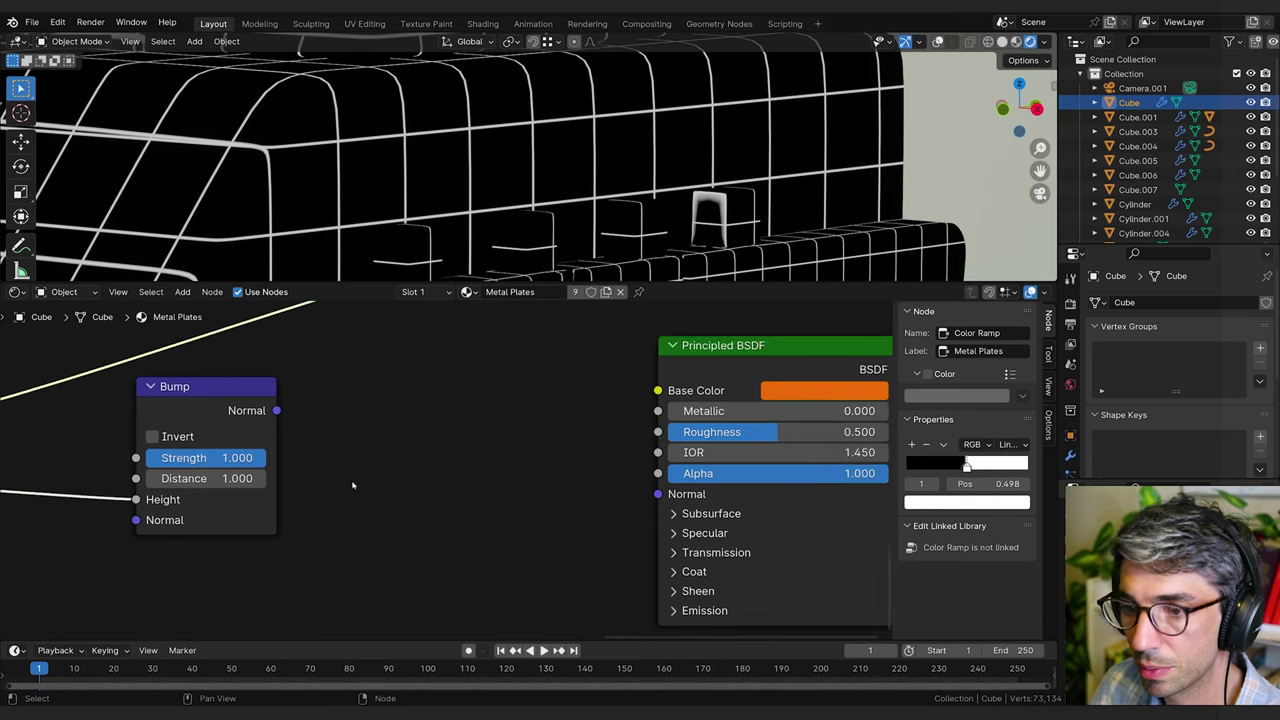
pyautogui.moveTo(301, 419); pyautogui.dragTo(640, 488)
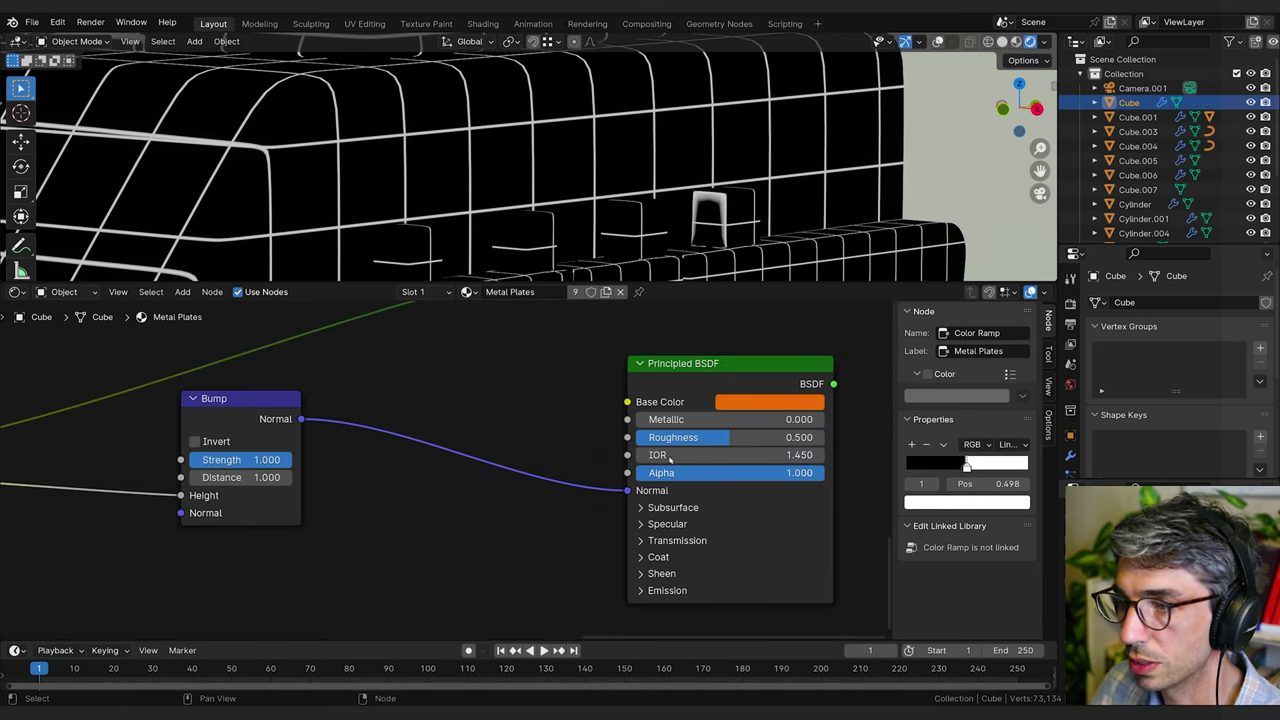
# Connect the Principled BSDF's output to the Material Output's Surface, giving the Material Output more space beside it.
pyautogui.moveTo(746, 424); pyautogui.dragTo(376, 455, button='middle')
pyautogui.scroll(-3, 450, 455)
pyautogui.moveTo(500, 432); pyautogui.dragTo(509, 457, button='middle')
pyautogui.moveTo(462, 366); pyautogui.dragTo(571, 403)
pyautogui.click(804, 451)
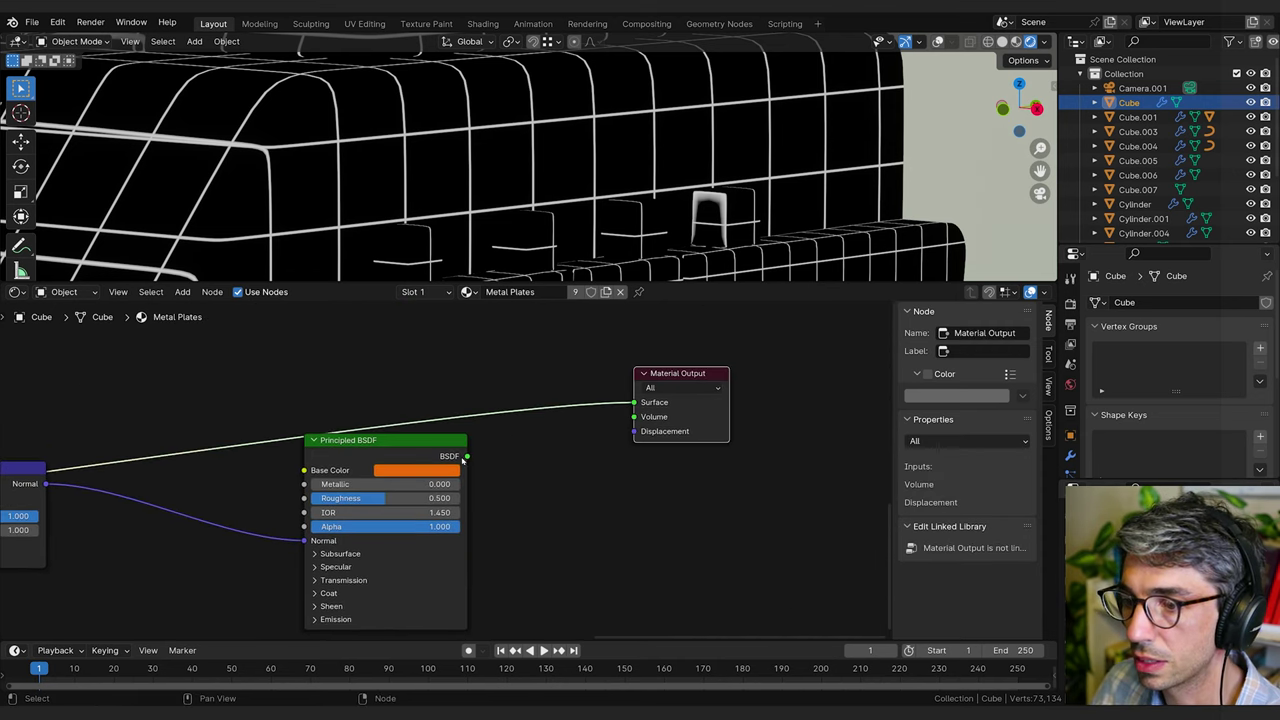
pyautogui.moveTo(467, 456)
pyautogui.mouseDown()
pyautogui.moveTo(651, 407)
pyautogui.moveTo(636, 406)
pyautogui.mouseUp()
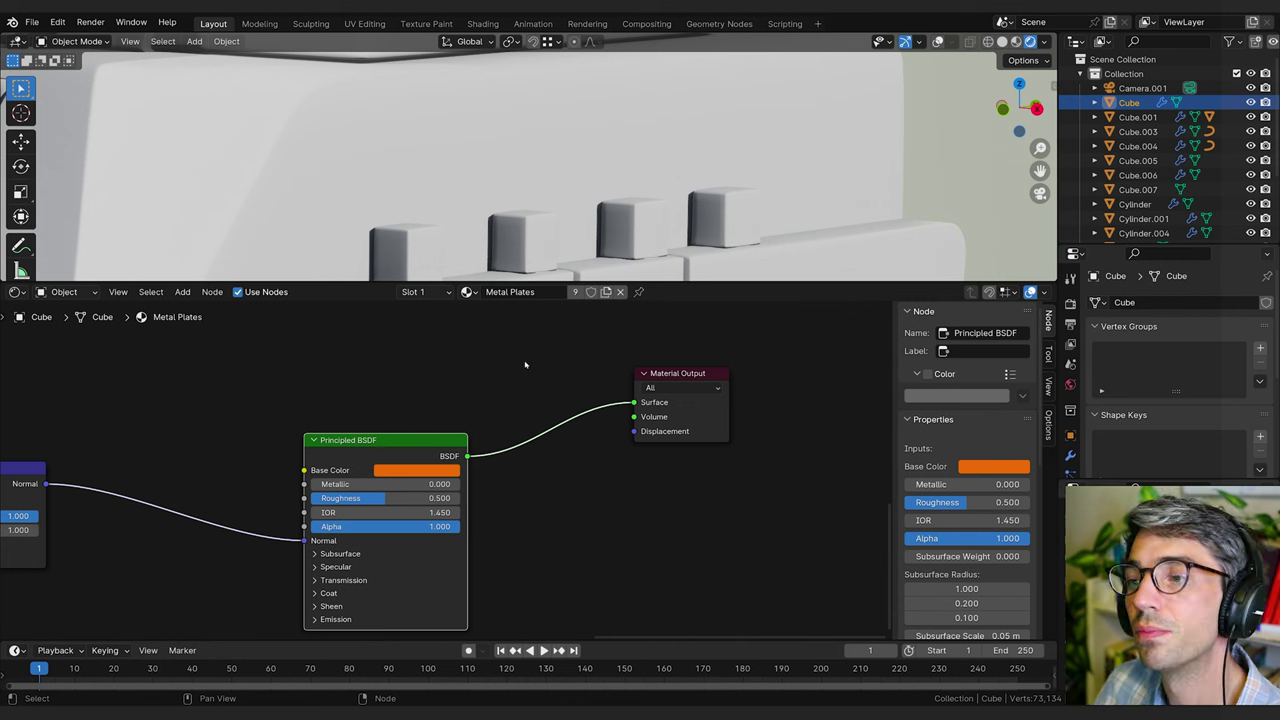
# Duplicate the Invert Color node and insert the copy between the final Add node and the Material Output.
pyautogui.moveTo(354, 407); pyautogui.dragTo(685, 352, button='middle')
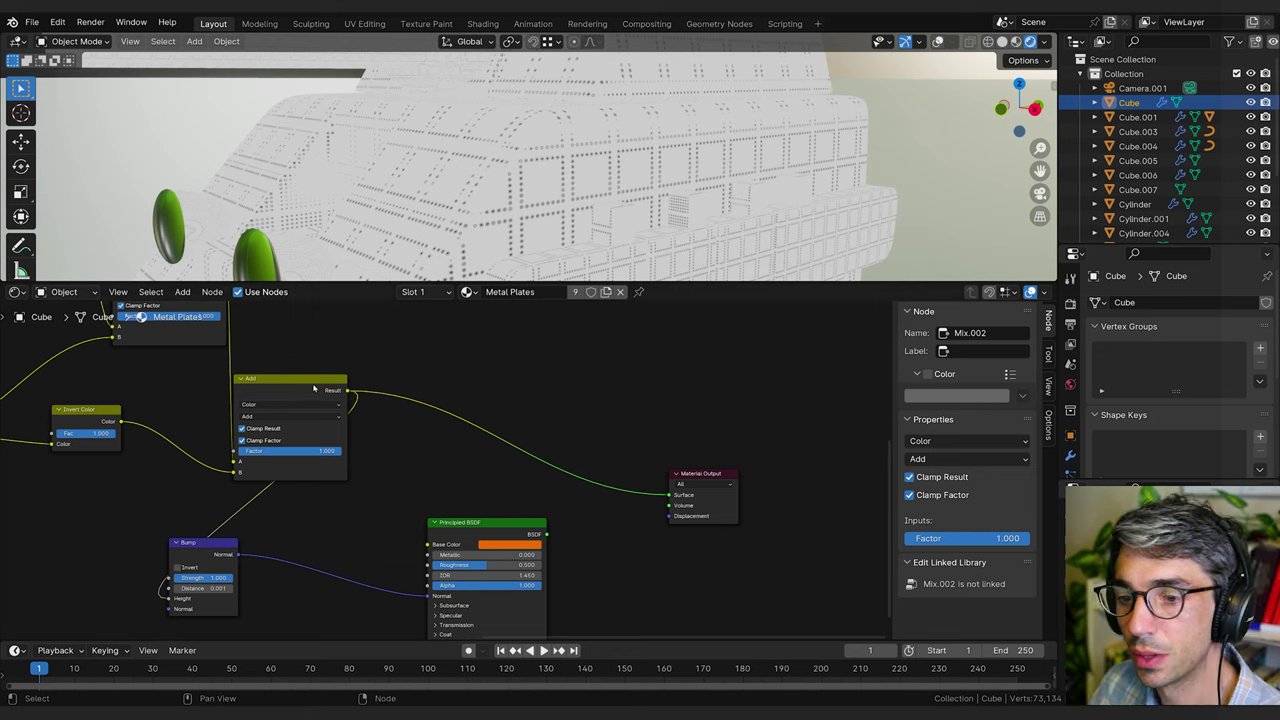
pyautogui.click(79, 411)
pyautogui.hotkey('shift', 'd')
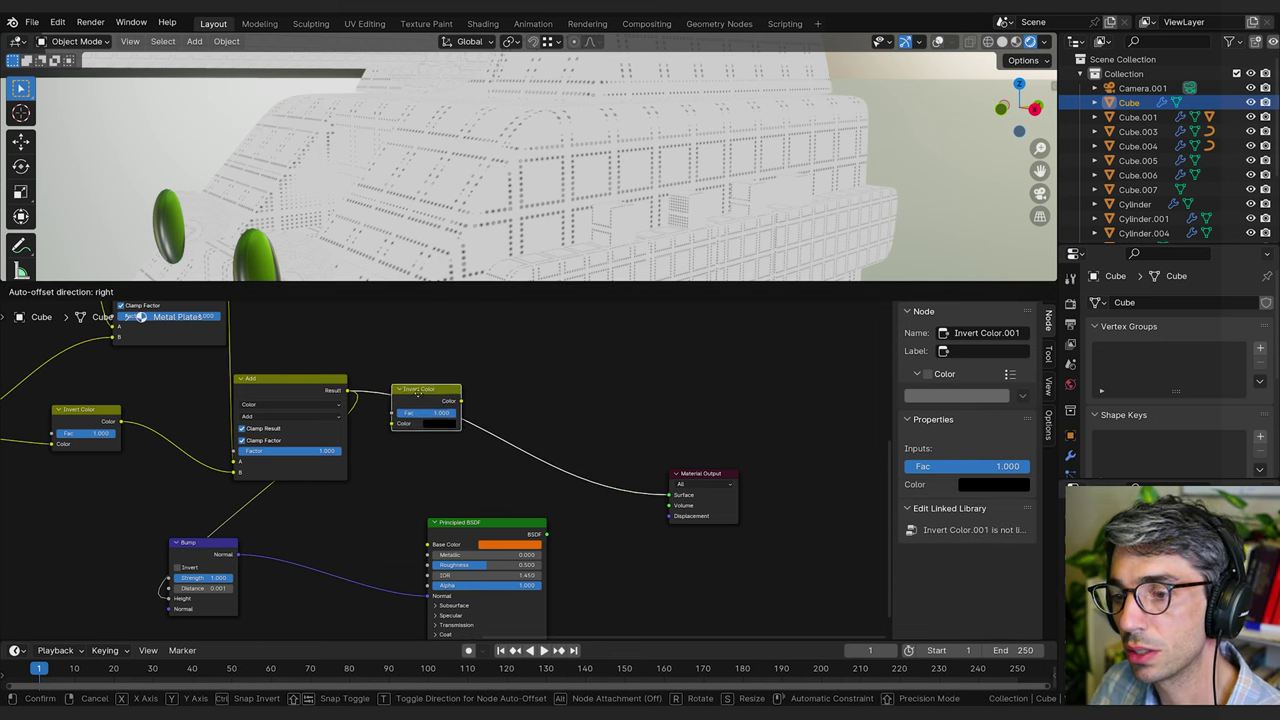
pyautogui.click(446, 387)
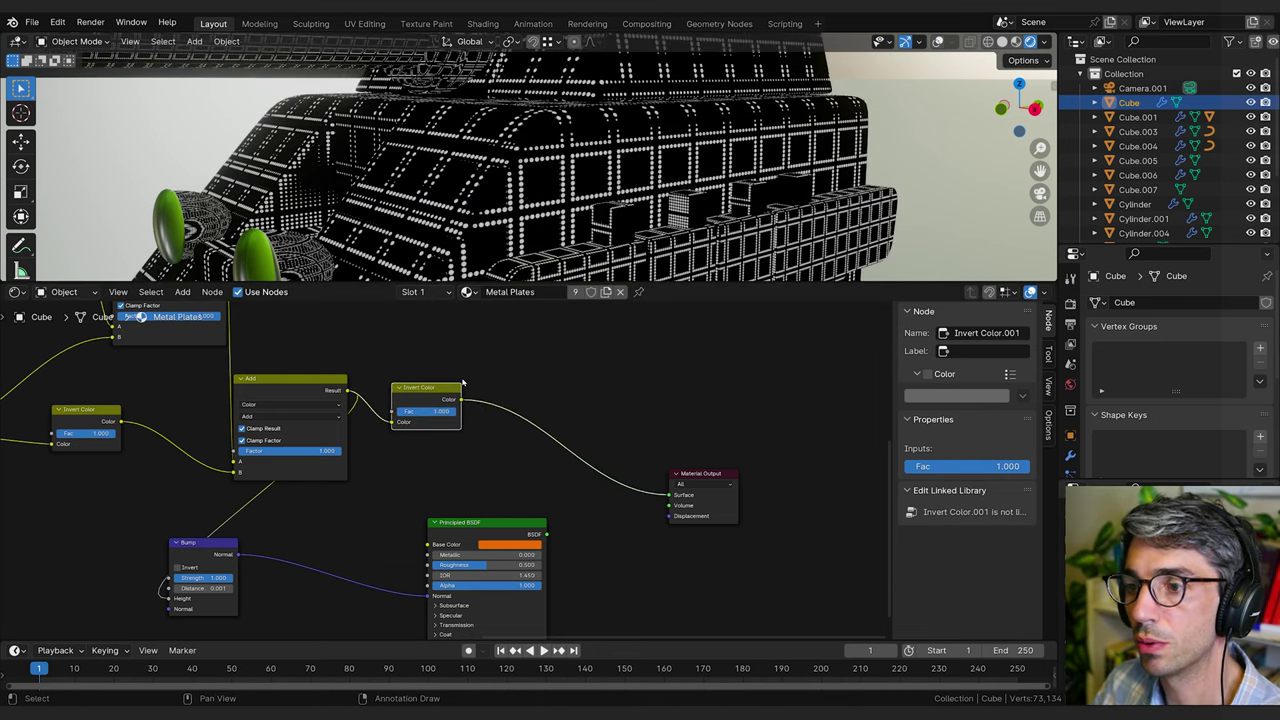
pyautogui.click(459, 462)
# Connect the Metal Plates ramp to the Material Output's Surface and insert another Invert Color copy on that link.
pyautogui.moveTo(357, 496); pyautogui.dragTo(631, 444, button='middle')
pyautogui.scroll(-2, 348, 528)
pyautogui.moveTo(348, 528); pyautogui.dragTo(249, 517, button='middle')
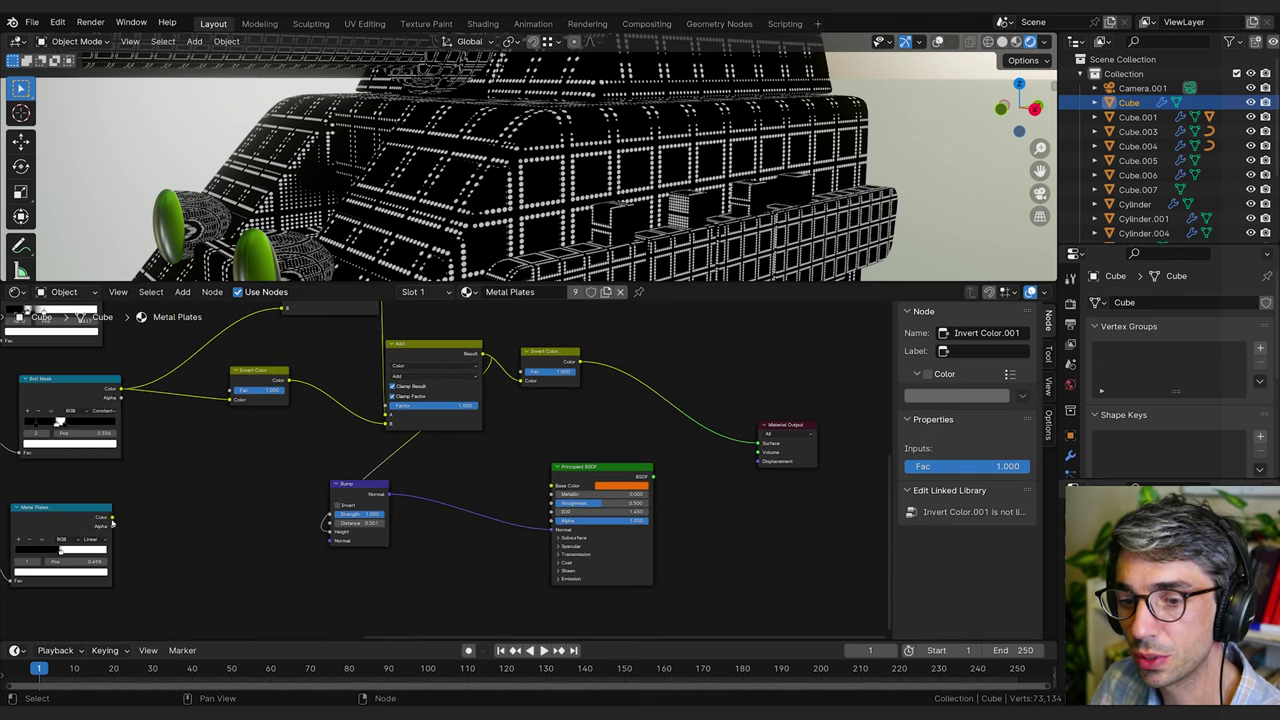
pyautogui.moveTo(112, 521); pyautogui.dragTo(759, 444)
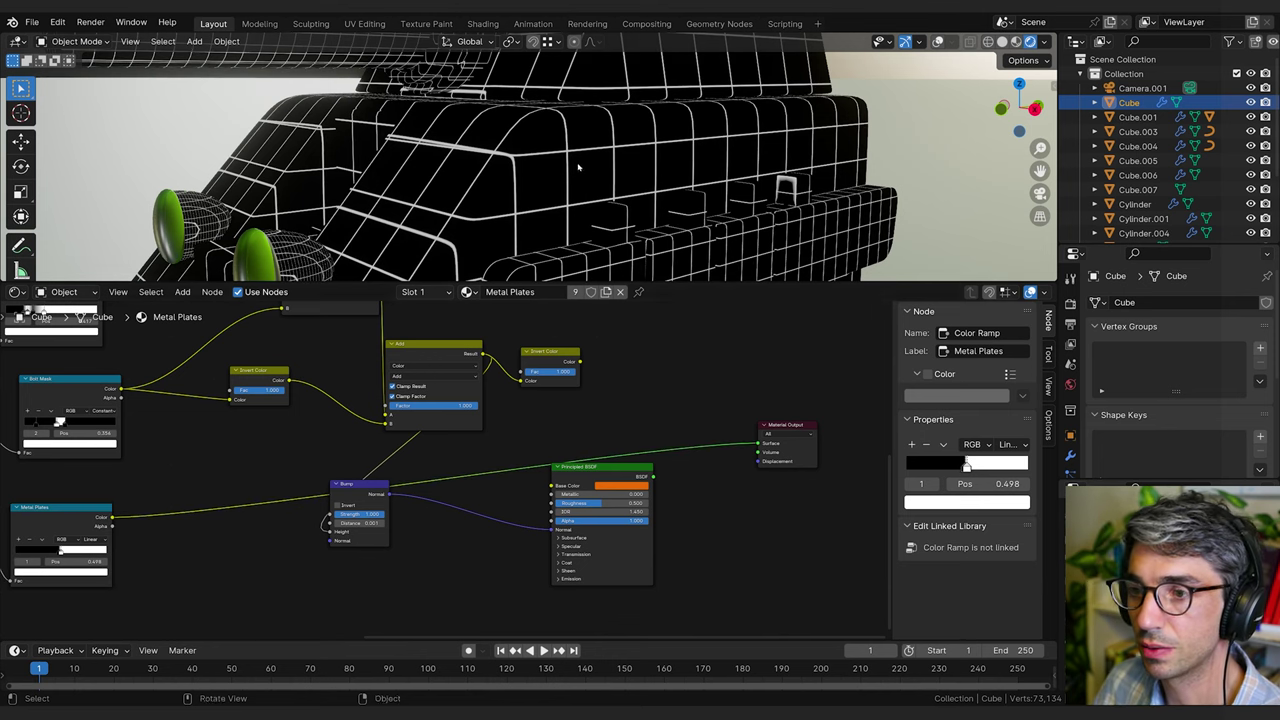
pyautogui.hotkey('shift', 'd')
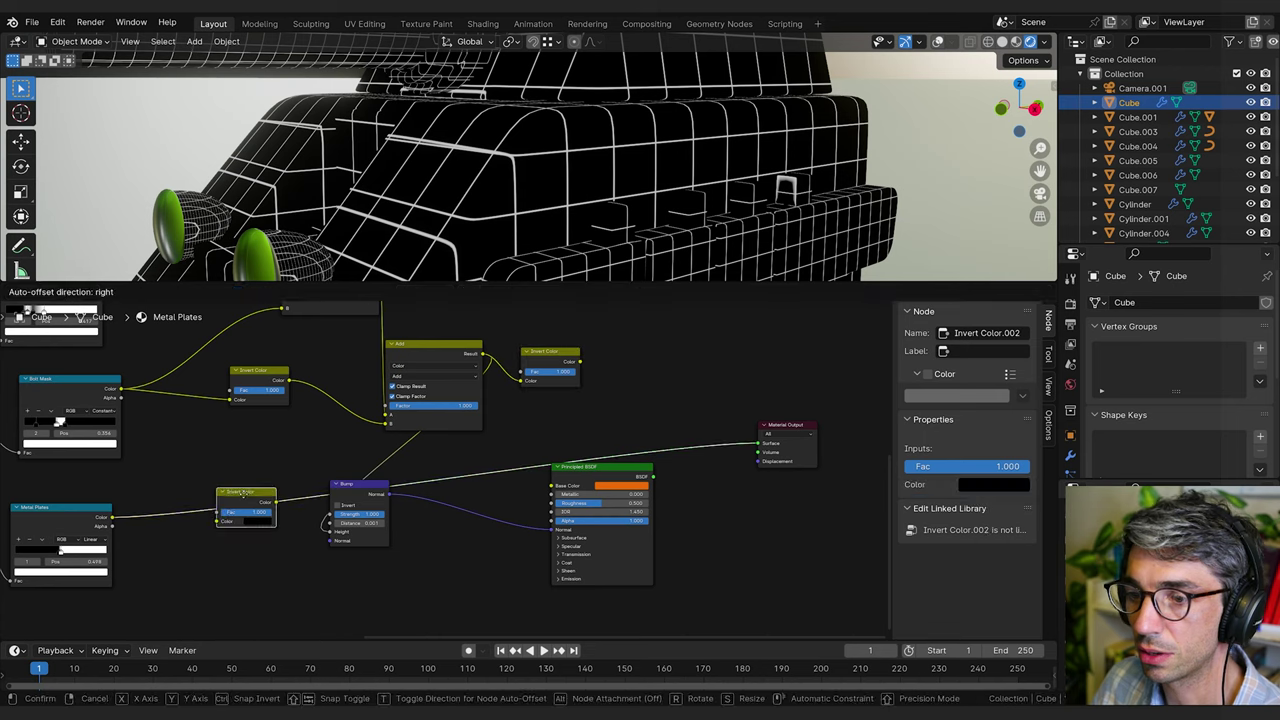
pyautogui.click(234, 492)
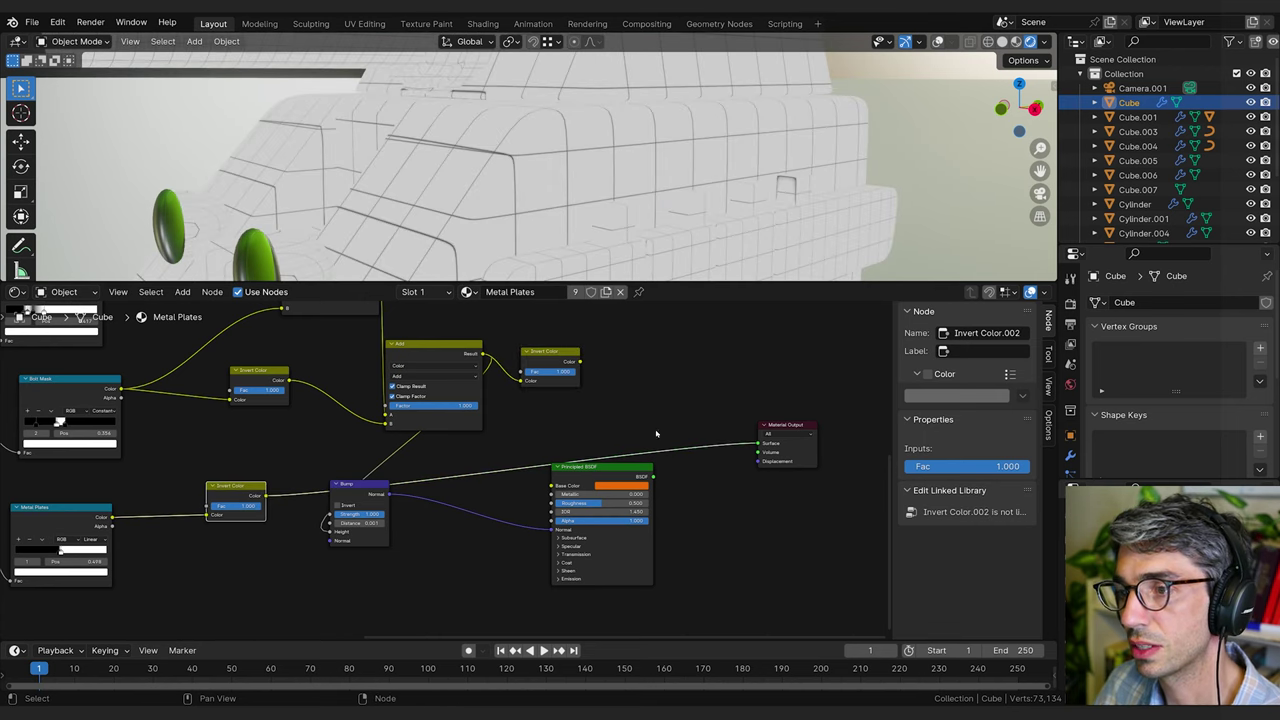
# Compare the bolts' Invert Color with the plates' Invert Color by feeding each in turn into the Material Output's Surface.
pyautogui.moveTo(657, 434); pyautogui.dragTo(610, 415, button='middle')
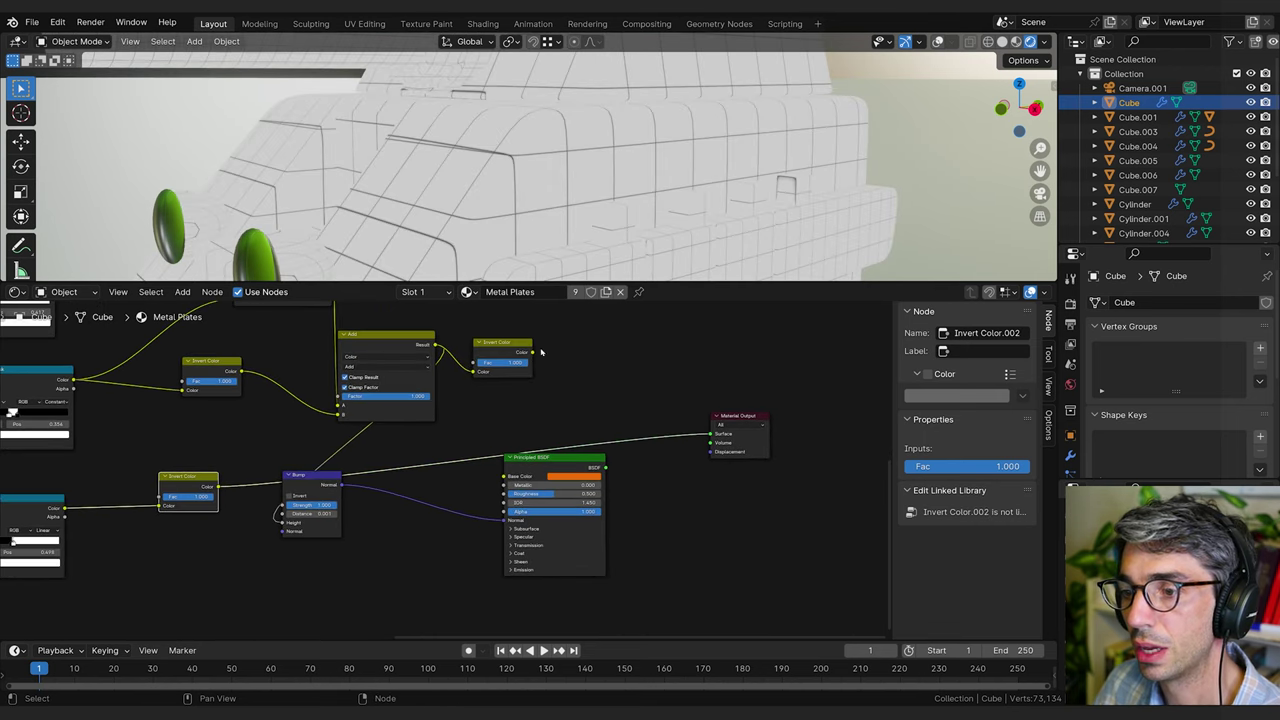
pyautogui.moveTo(533, 351); pyautogui.dragTo(713, 434)
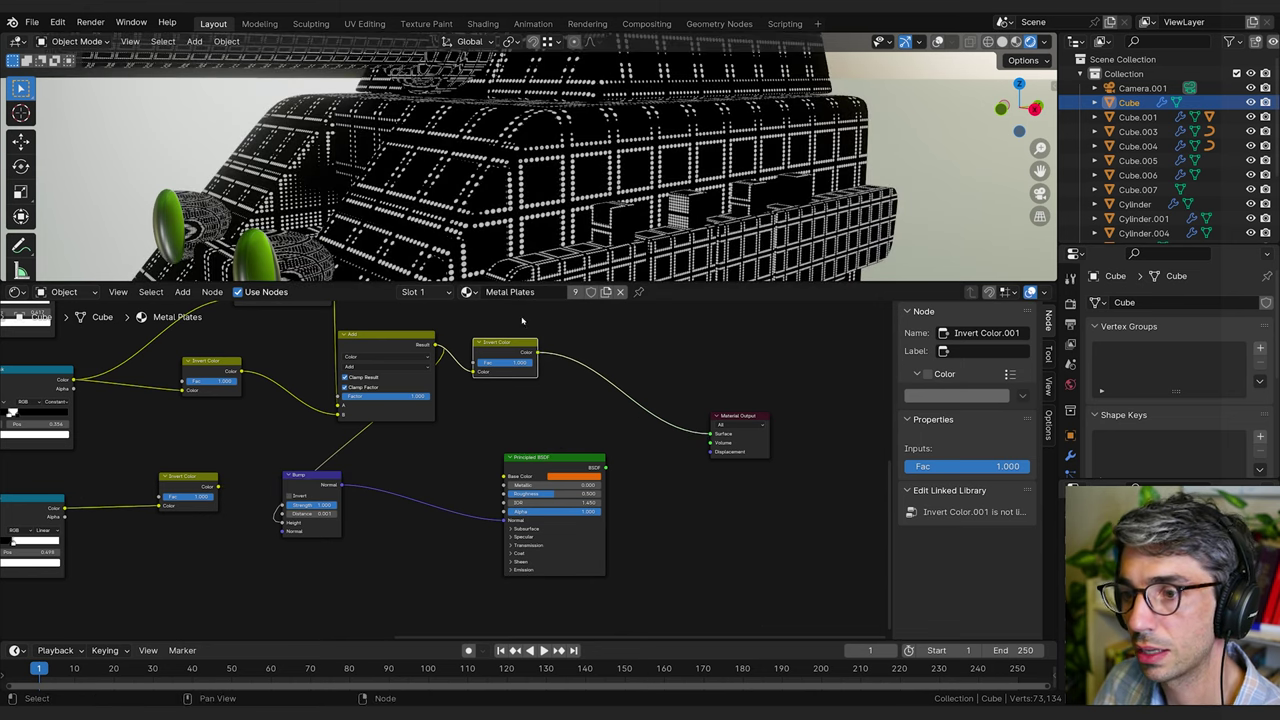
pyautogui.scroll(5, 533, 194)
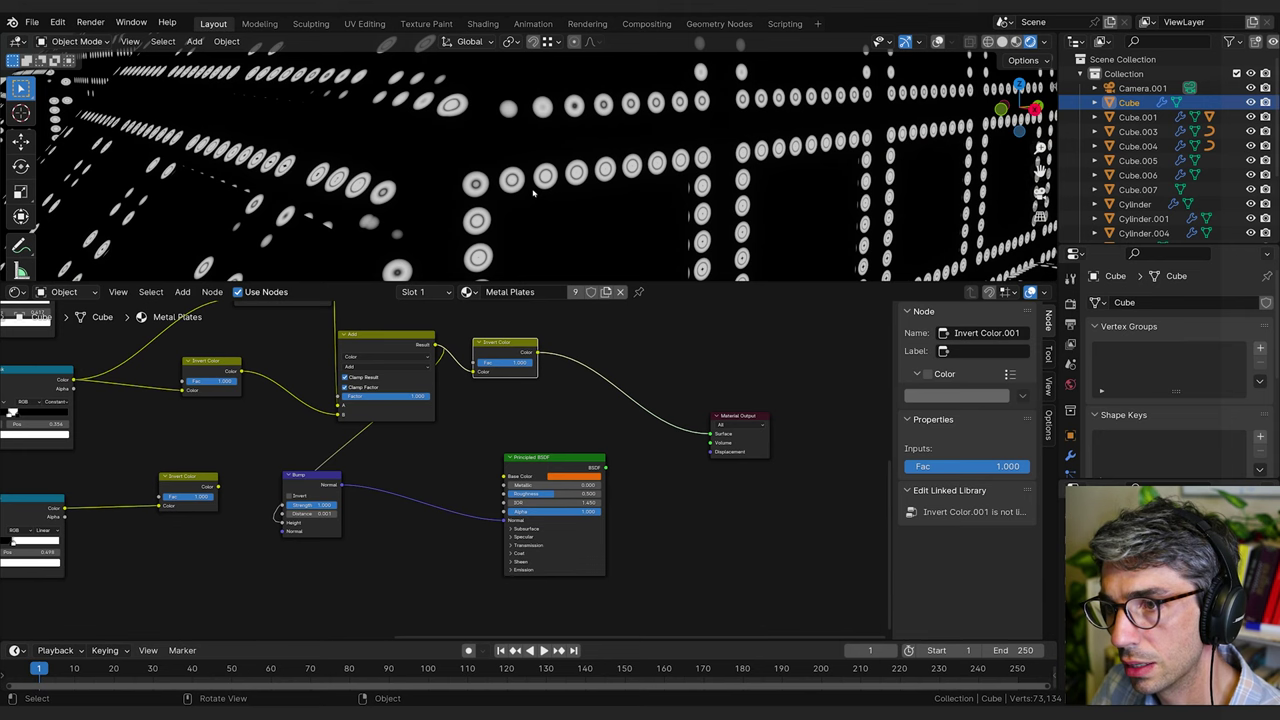
pyautogui.scroll(-5, 533, 194)
pyautogui.moveTo(218, 487); pyautogui.dragTo(713, 434)
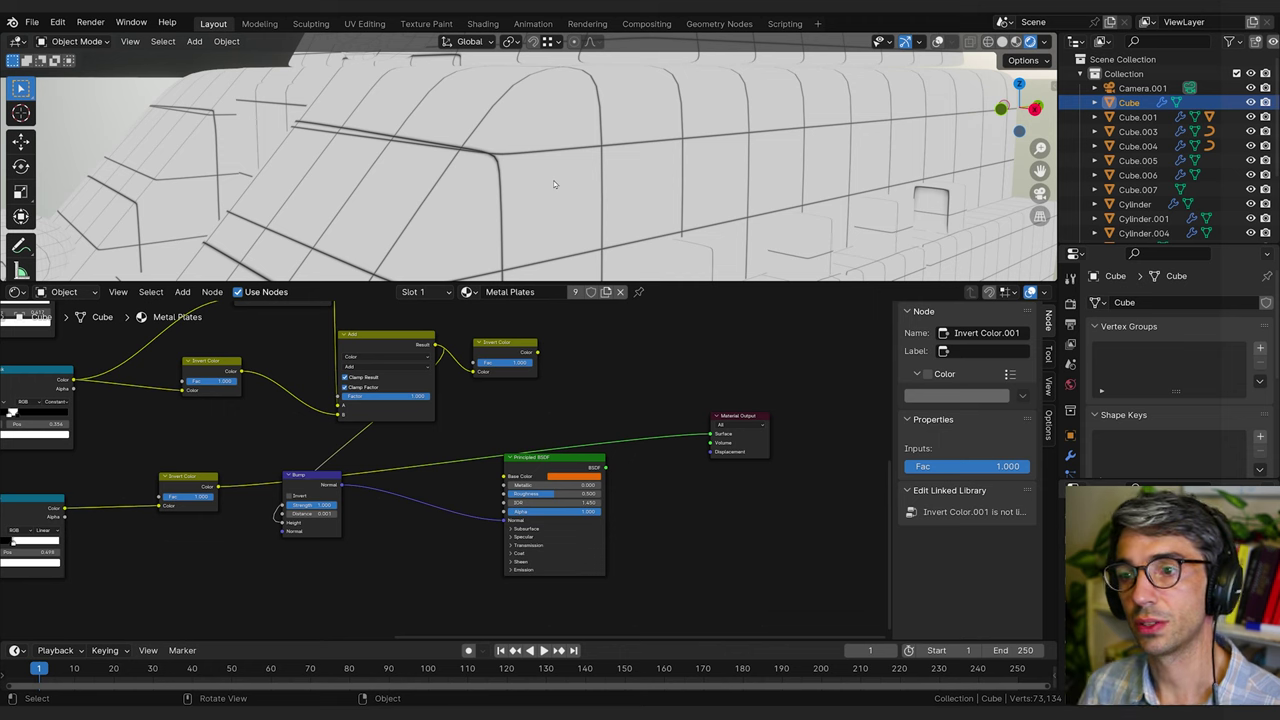
# Lighten the Metal Plates ramp's black stop at position 0.479 to near white.
pyautogui.moveTo(440, 410); pyautogui.dragTo(594, 387, button='middle')
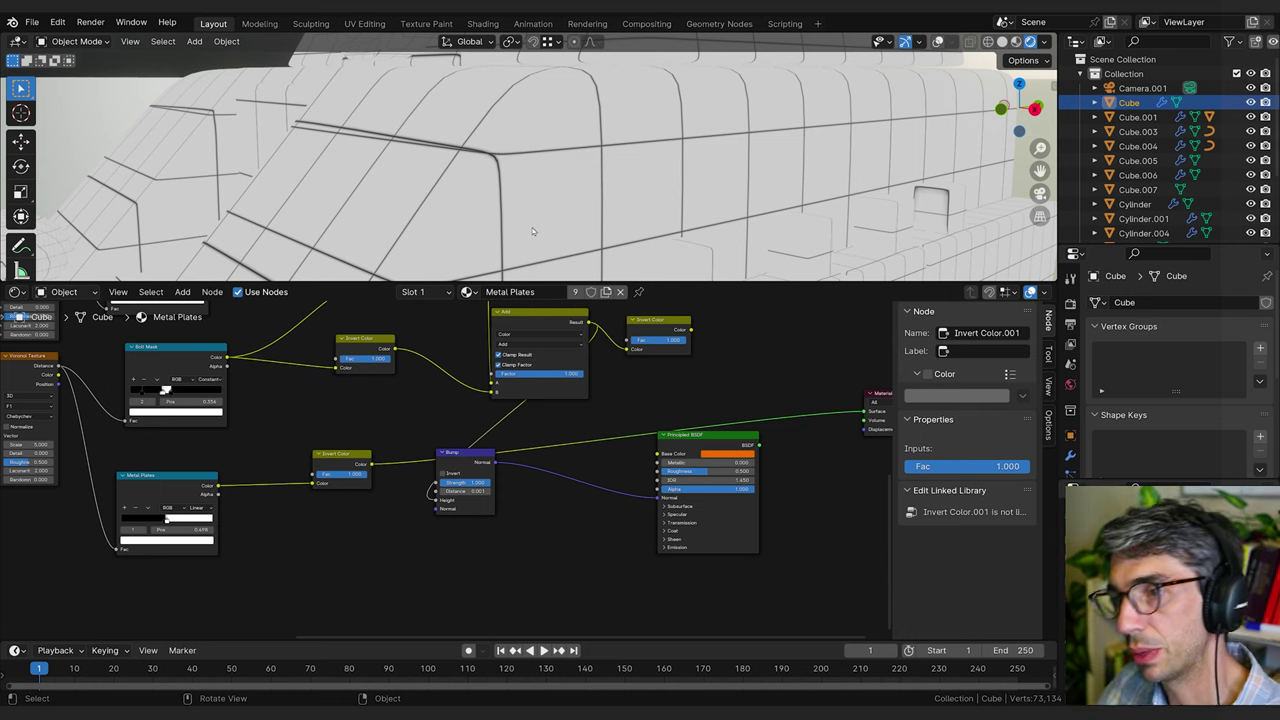
pyautogui.click(185, 524)
pyautogui.click(165, 540)
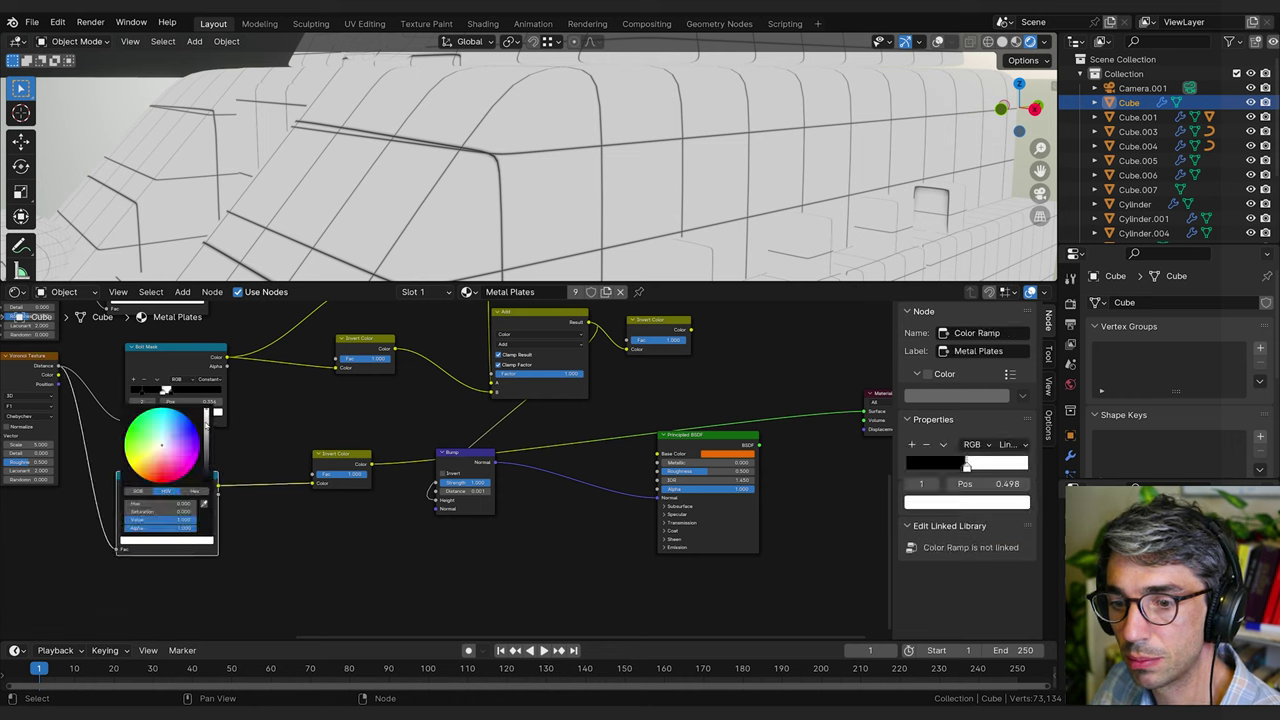
pyautogui.moveTo(206, 434); pyautogui.dragTo(206, 408)
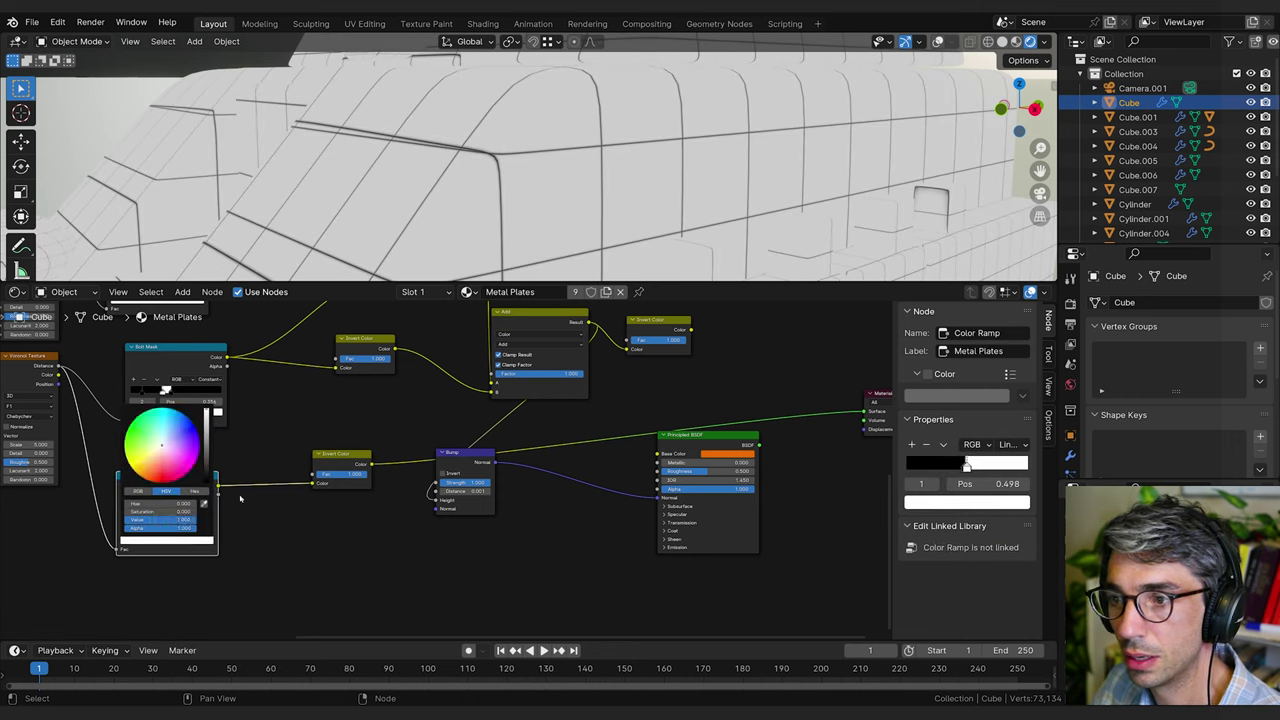
pyautogui.click(162, 518)
pyautogui.click(168, 540)
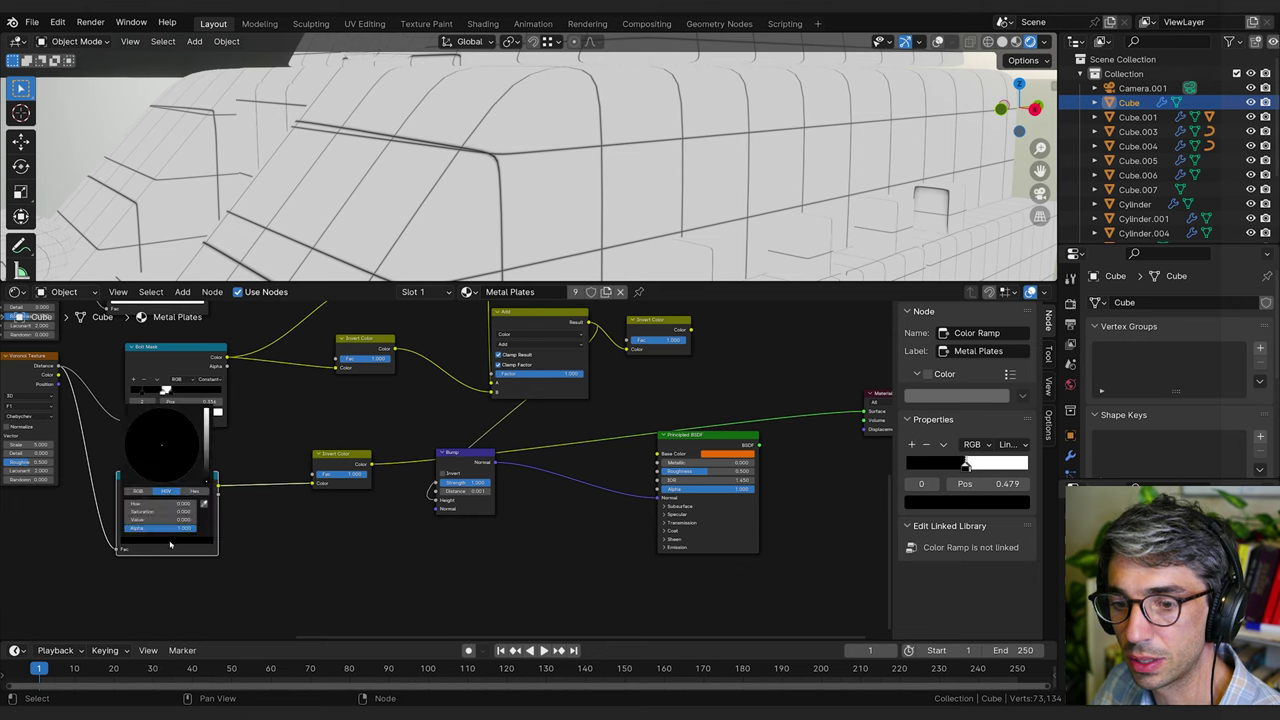
pyautogui.moveTo(203, 445); pyautogui.dragTo(205, 418)
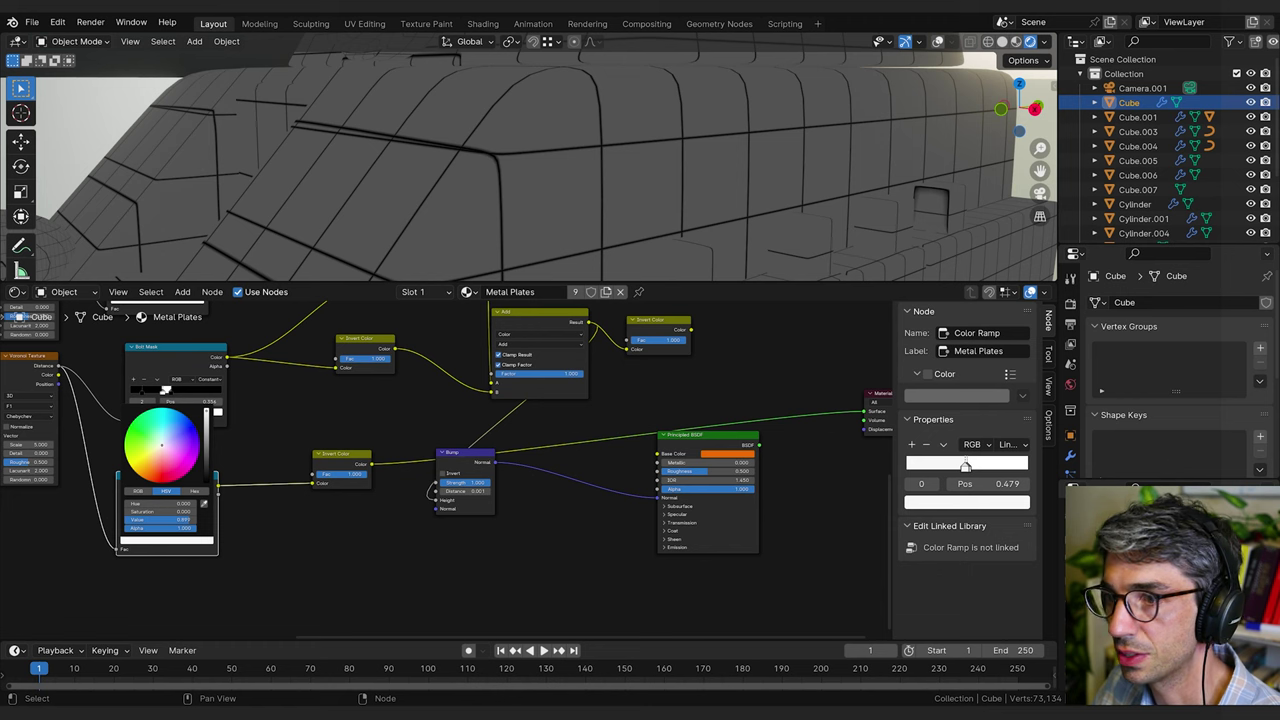
# Insert a Mix Color node set to Add with factor 1.000 before the Material Output, with inverted plates in A and inverted bolts in B.
pyautogui.moveTo(698, 380); pyautogui.dragTo(424, 403, button='middle')
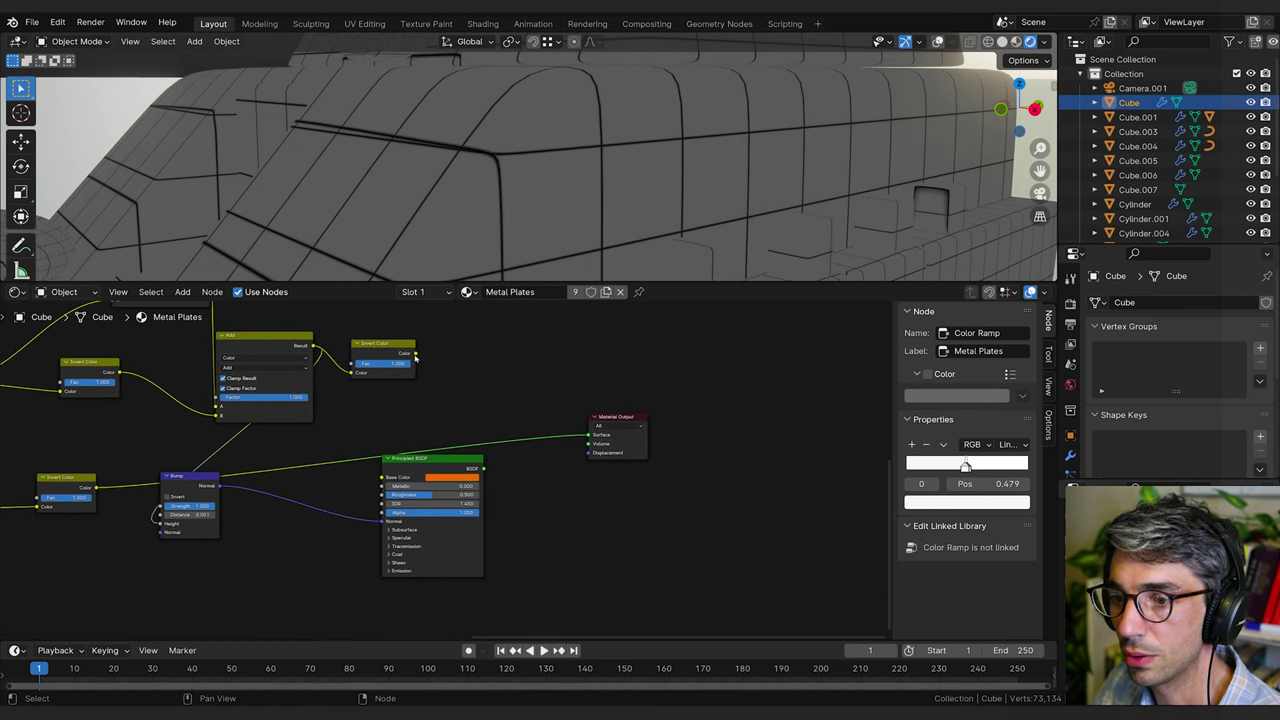
pyautogui.hotkey('shift', 'a')
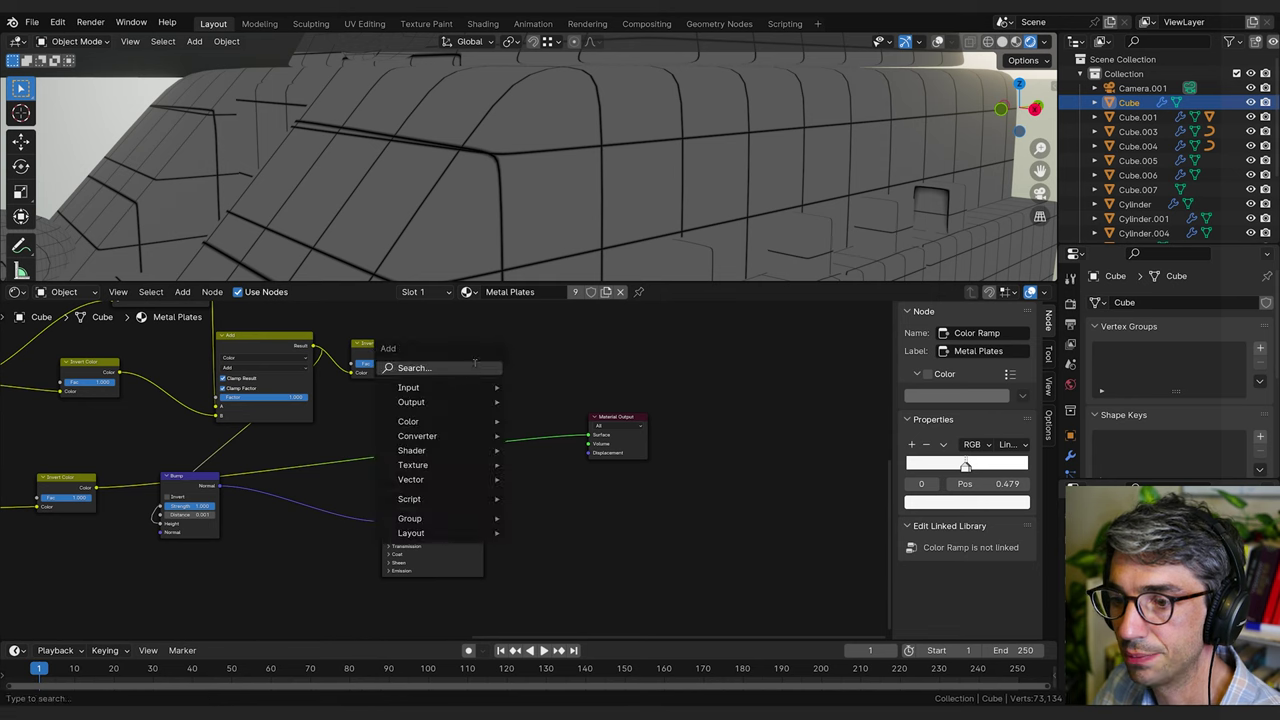
pyautogui.write('mix')
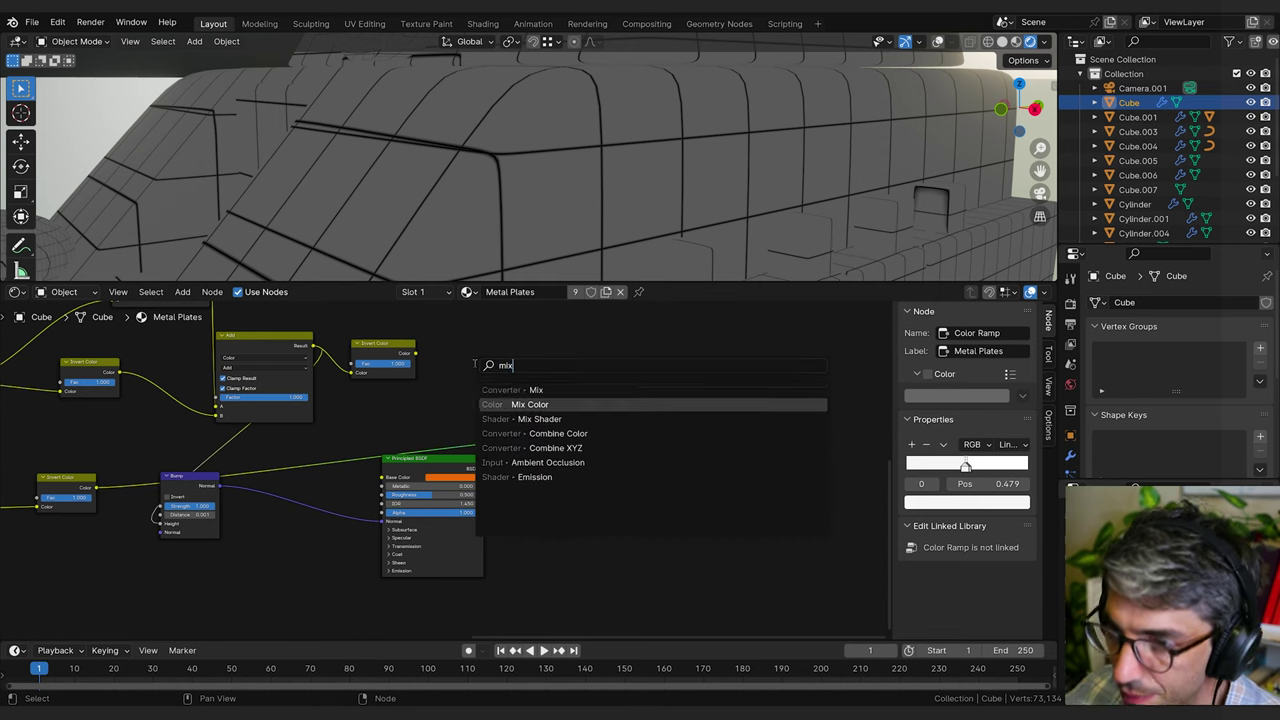
pyautogui.click(530, 404)
pyautogui.click(508, 400)
pyautogui.click(508, 400)
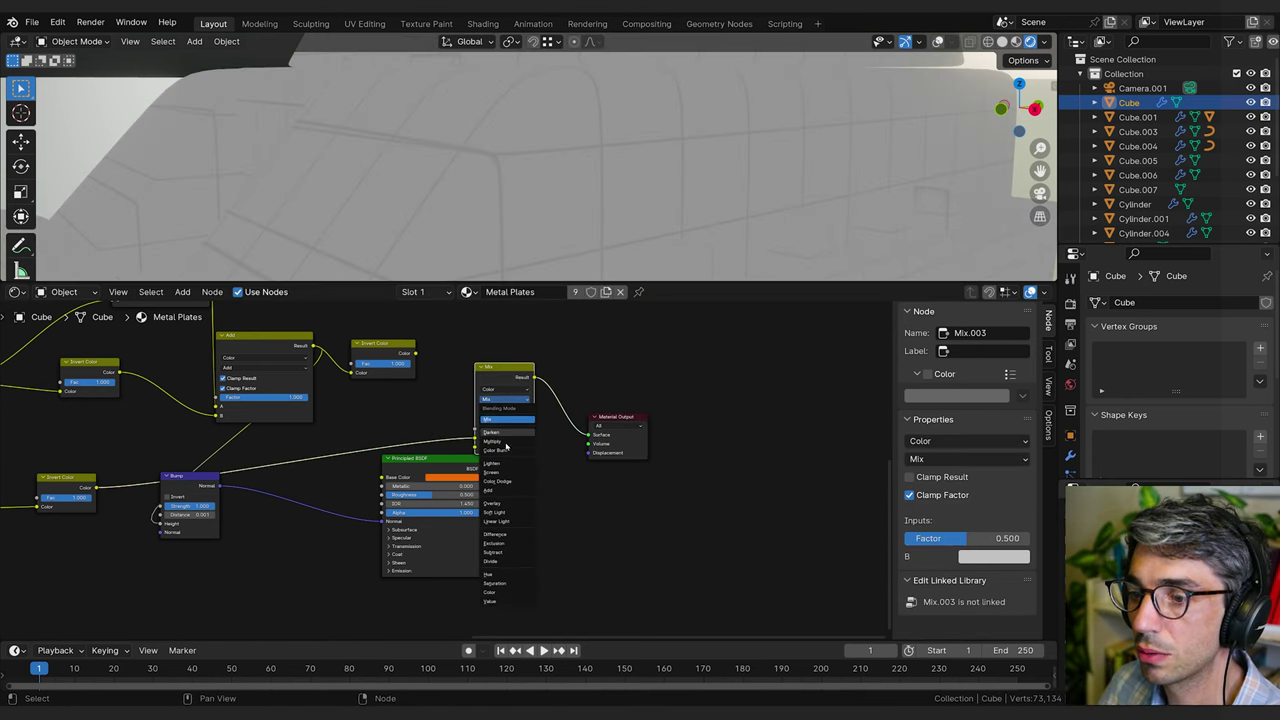
pyautogui.click(500, 488)
pyautogui.moveTo(417, 354); pyautogui.dragTo(476, 447)
pyautogui.moveTo(503, 429); pyautogui.dragTo(530, 428)
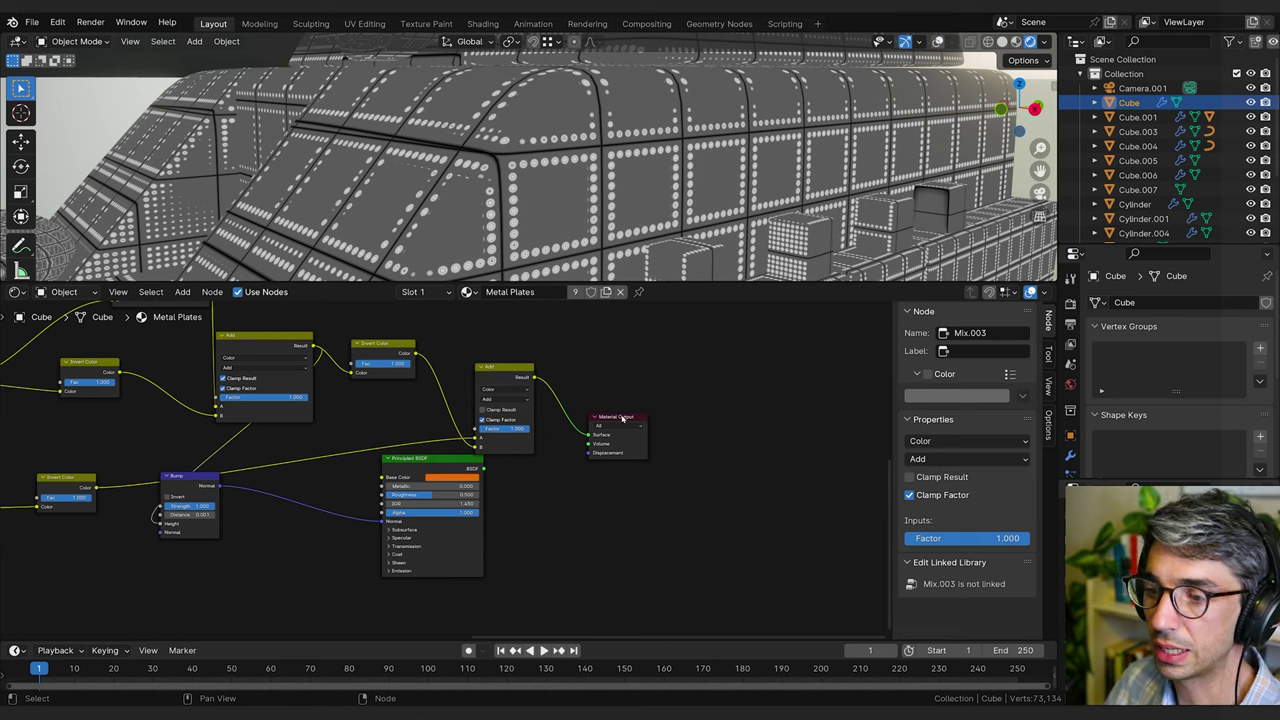
# Rearrange the Material Output, Principled BSDF and Bump nodes, placing Bump directly beside the Principled BSDF below the new Add node.
pyautogui.moveTo(622, 419); pyautogui.dragTo(652, 381)
pyautogui.moveTo(440, 459); pyautogui.dragTo(642, 497)
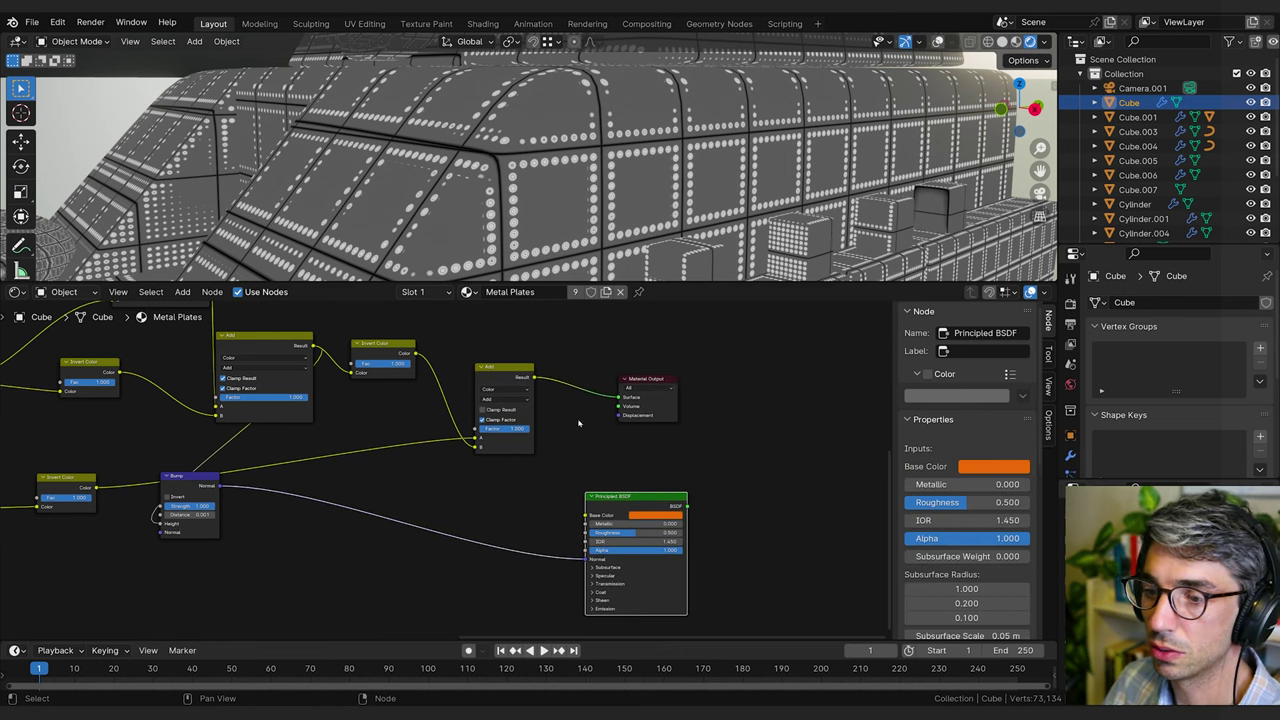
pyautogui.moveTo(210, 478); pyautogui.dragTo(548, 507)
# Connect the new Add node's Result to the Bump Height, and the Principled BSDF to the Material Output's Surface.
pyautogui.click(505, 370)
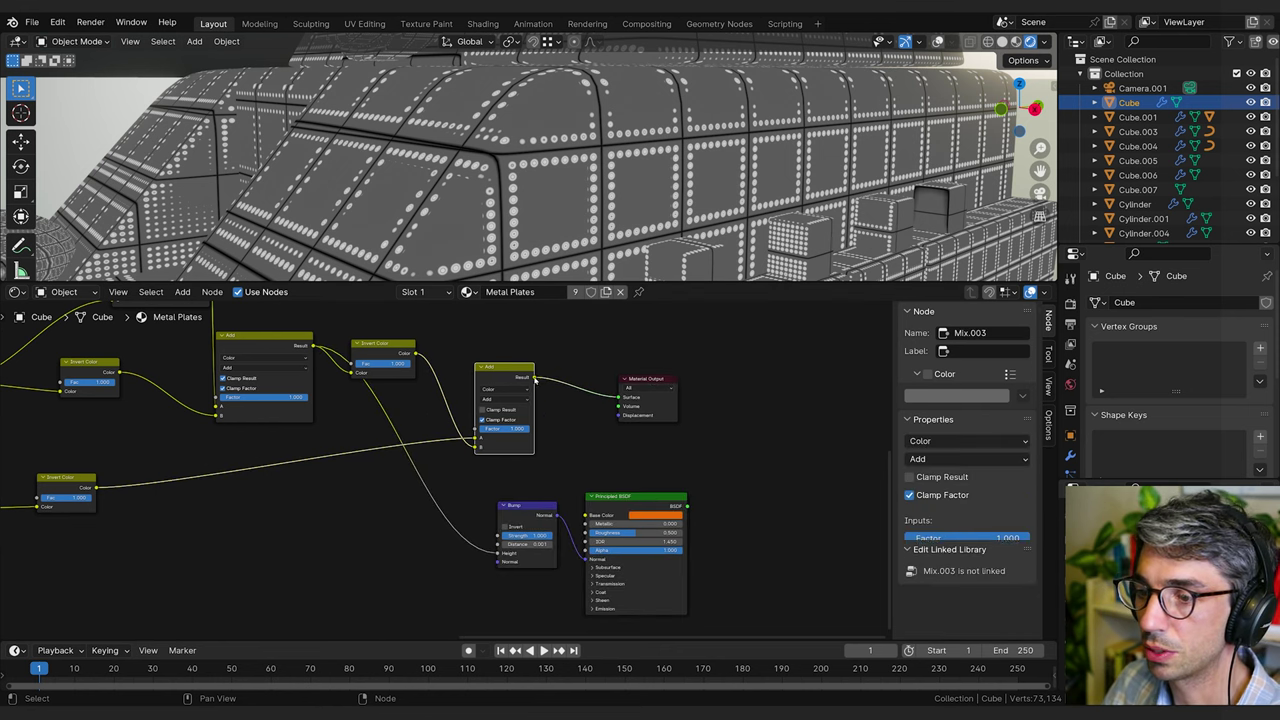
pyautogui.moveTo(534, 377); pyautogui.dragTo(498, 553)
pyautogui.moveTo(688, 500); pyautogui.dragTo(617, 399)
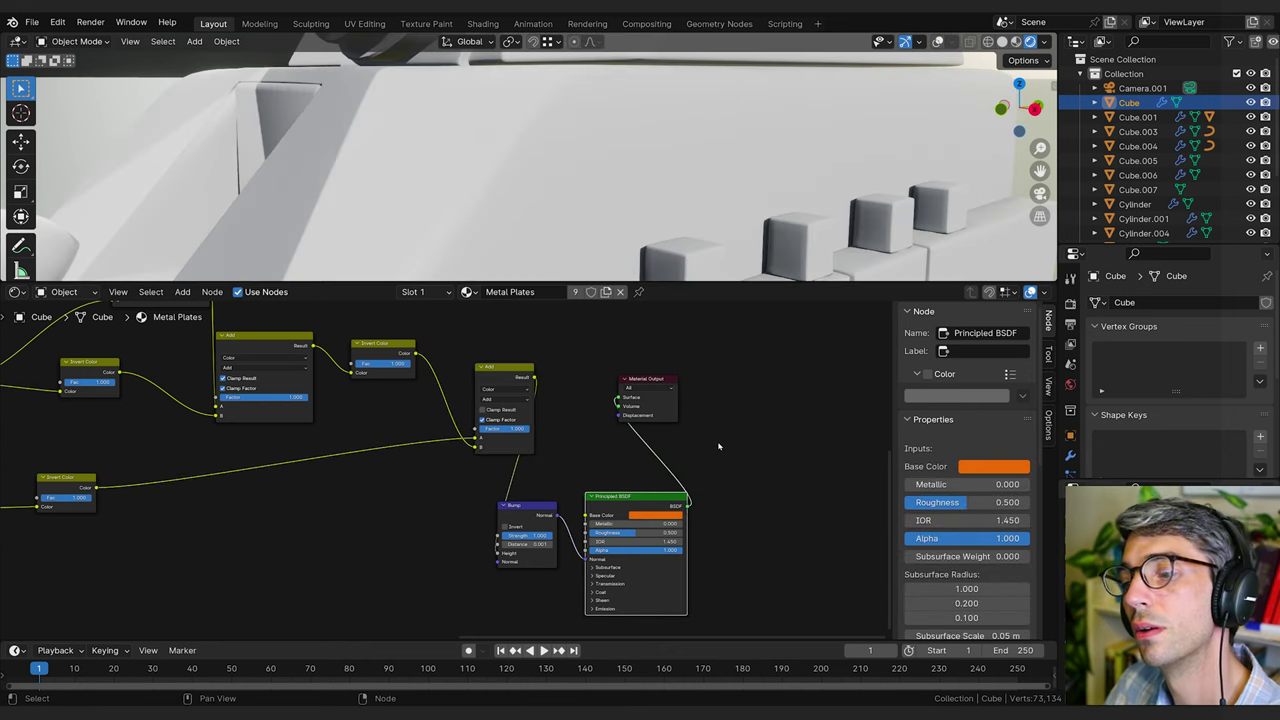
# Set the Bump distance to 0.01 and lower the last Add node's factor to about 0.108.
pyautogui.click(525, 543)
pyautogui.write('0.01')
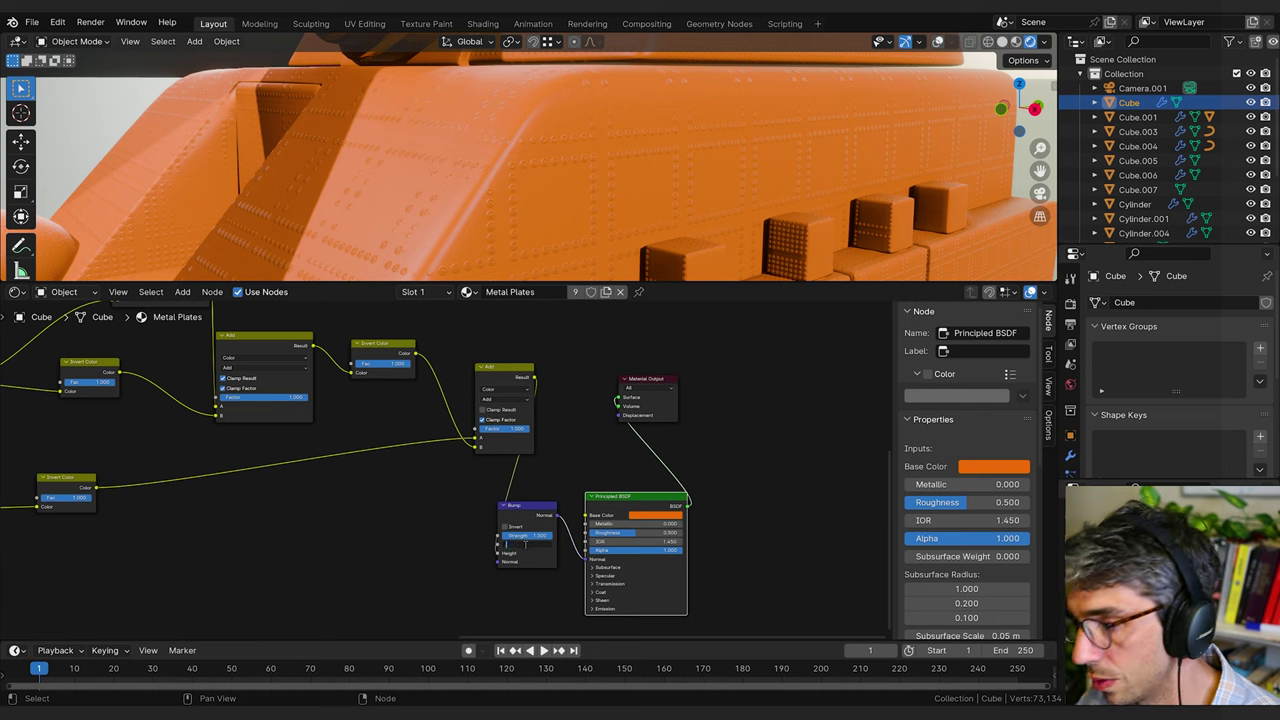
pyautogui.press('Return')
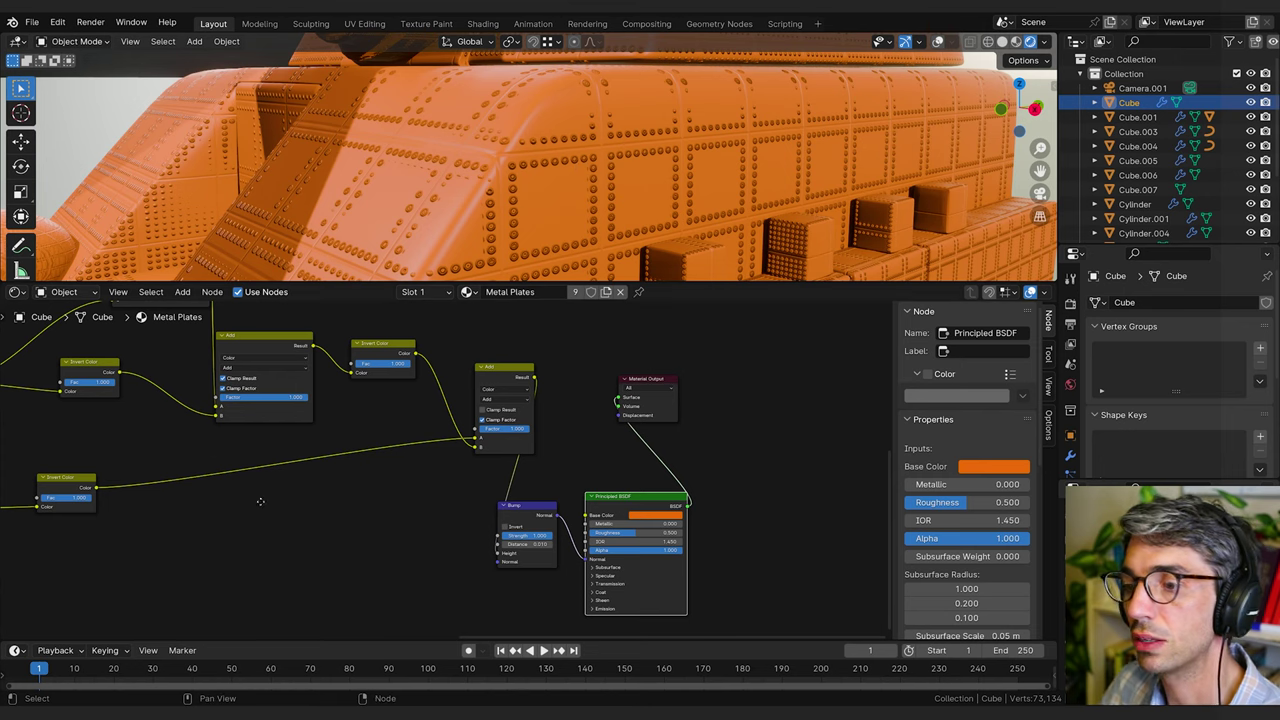
pyautogui.moveTo(261, 503); pyautogui.dragTo(293, 527, button='middle')
pyautogui.moveTo(557, 453); pyautogui.dragTo(512, 452)
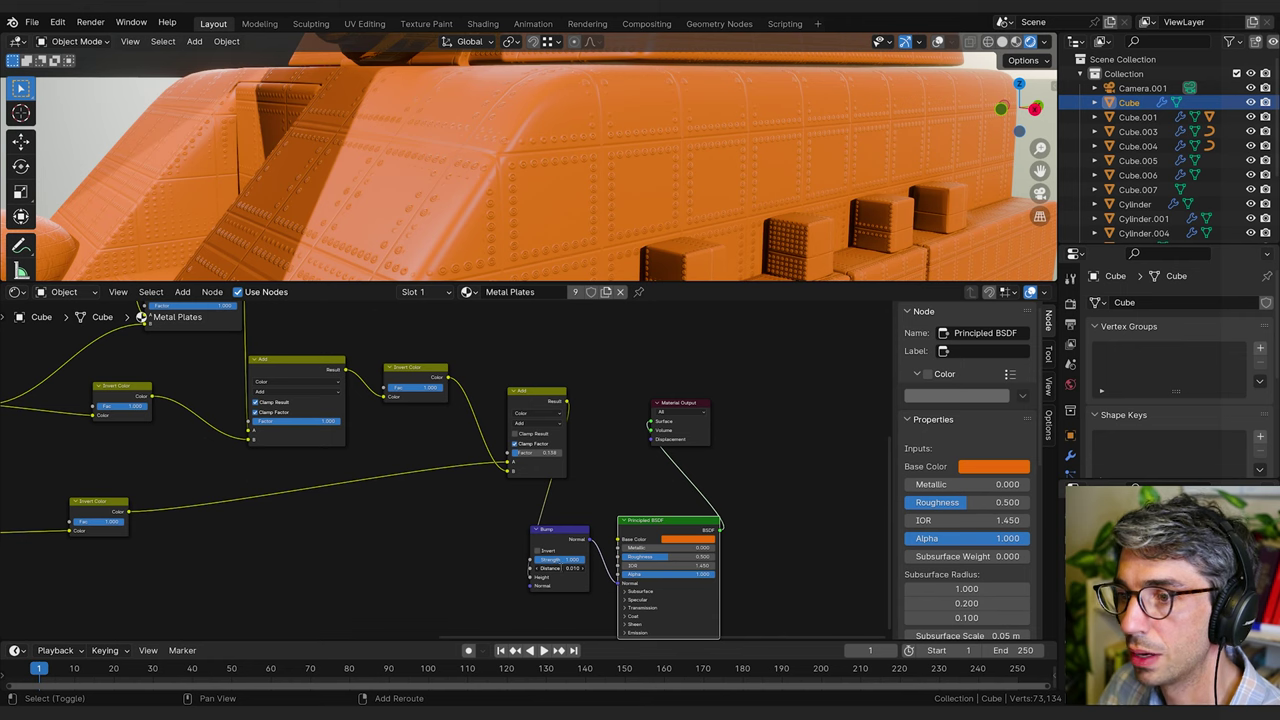
# Try a Bump distance of 0.05, and settle on a distance of 0.02.
pyautogui.click(561, 568)
pyautogui.write('0.05')
pyautogui.press('Return')
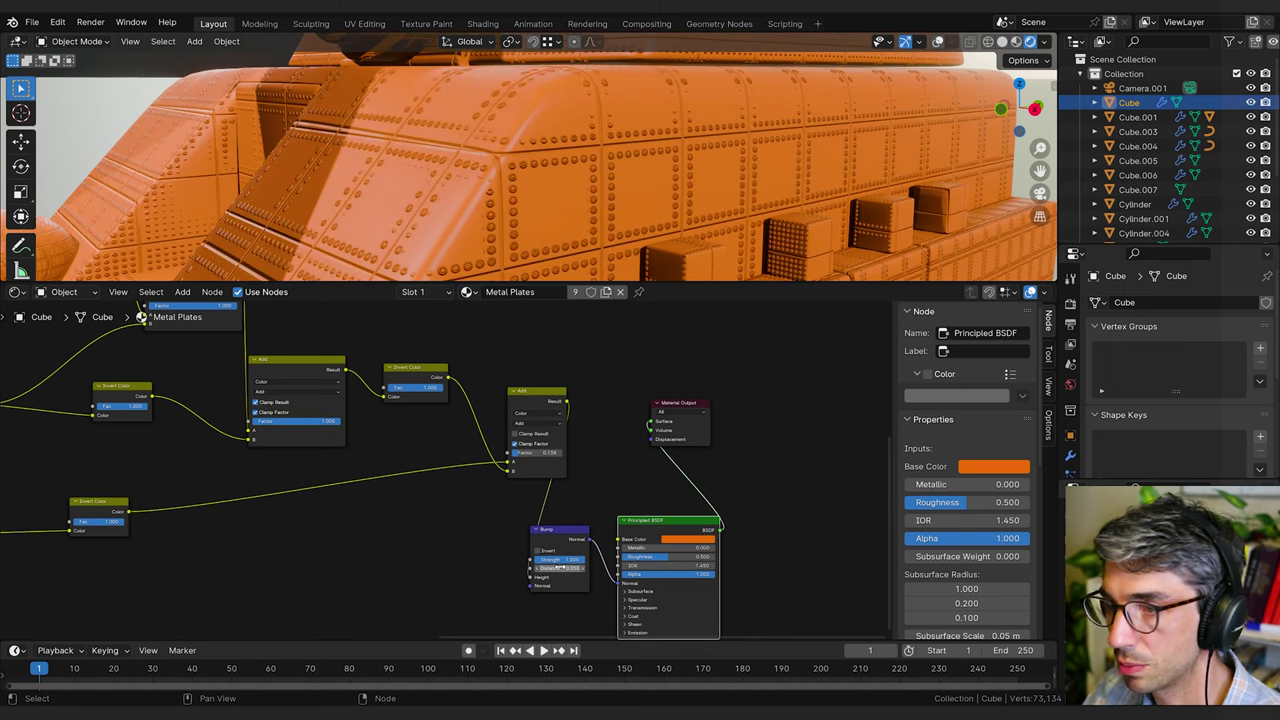
pyautogui.click(551, 568)
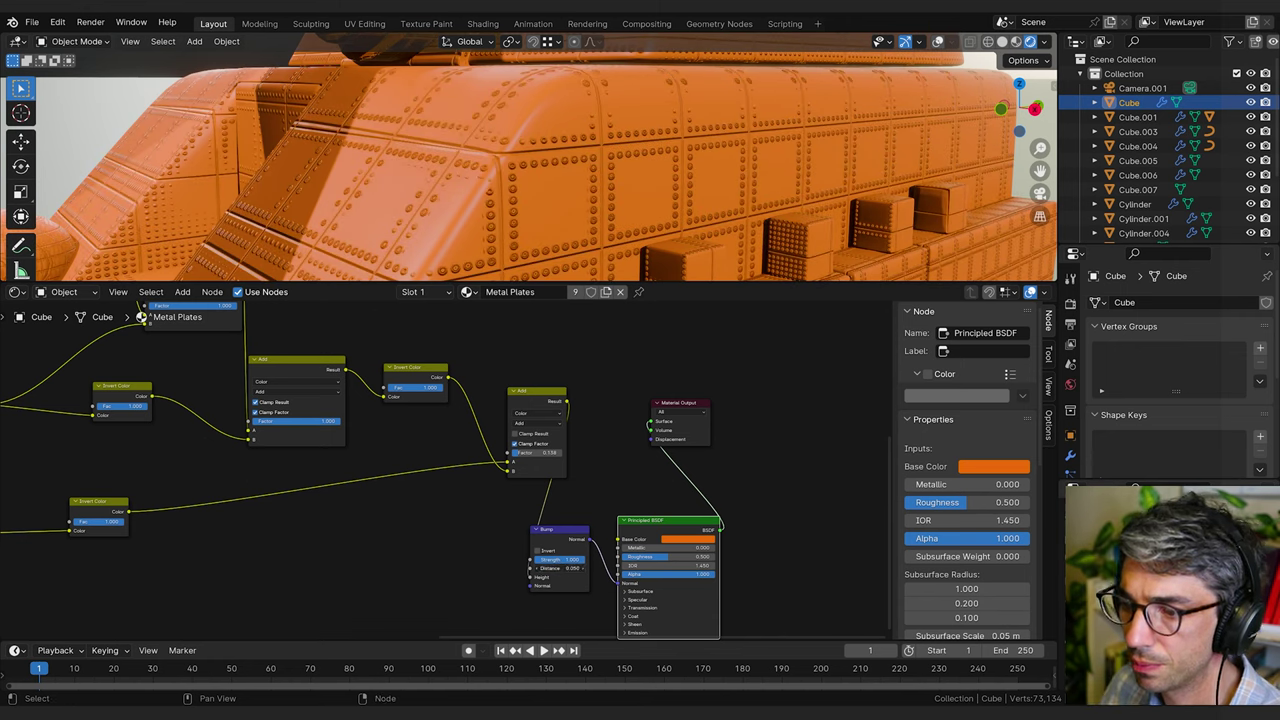
pyautogui.write('0.02')
pyautogui.press('Return')
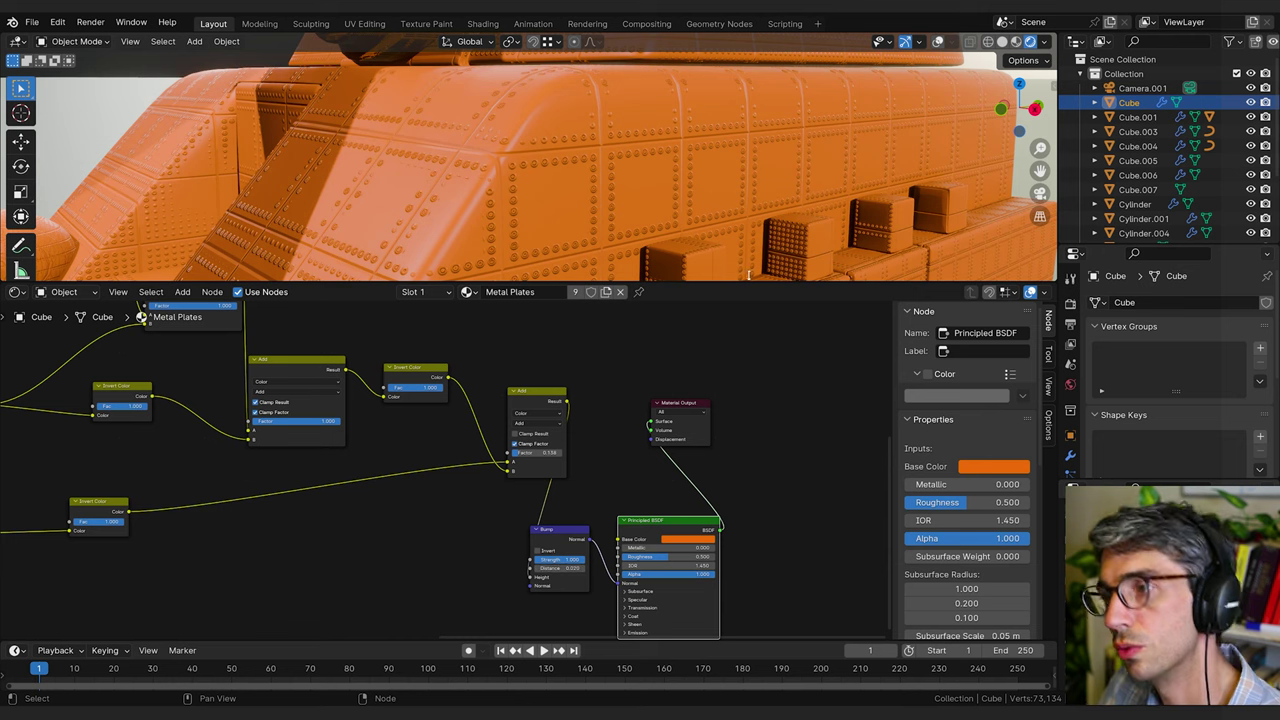
# Line up the Metal Plates, Bolt Mask and Bolts color ramps in one column.
pyautogui.scroll(-4, 686, 206)
pyautogui.moveTo(686, 206); pyautogui.dragTo(578, 181, button='middle')
pyautogui.scroll(4, 578, 181)
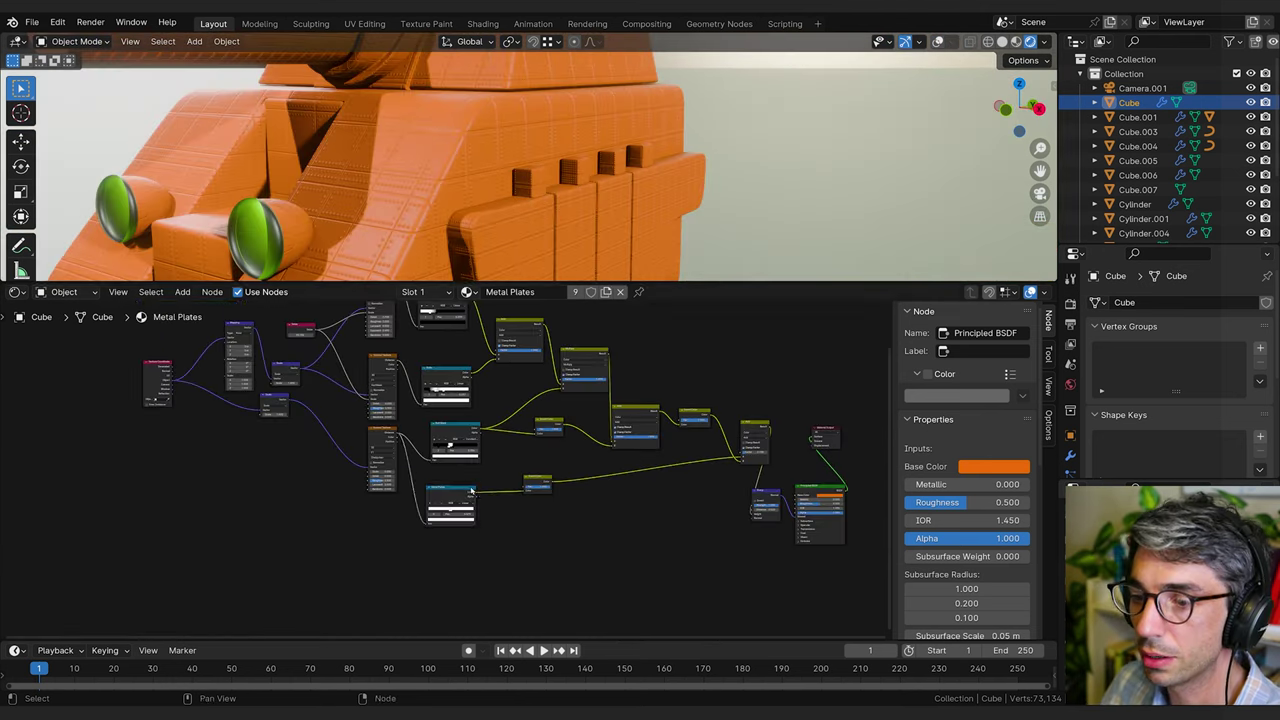
pyautogui.click(458, 488)
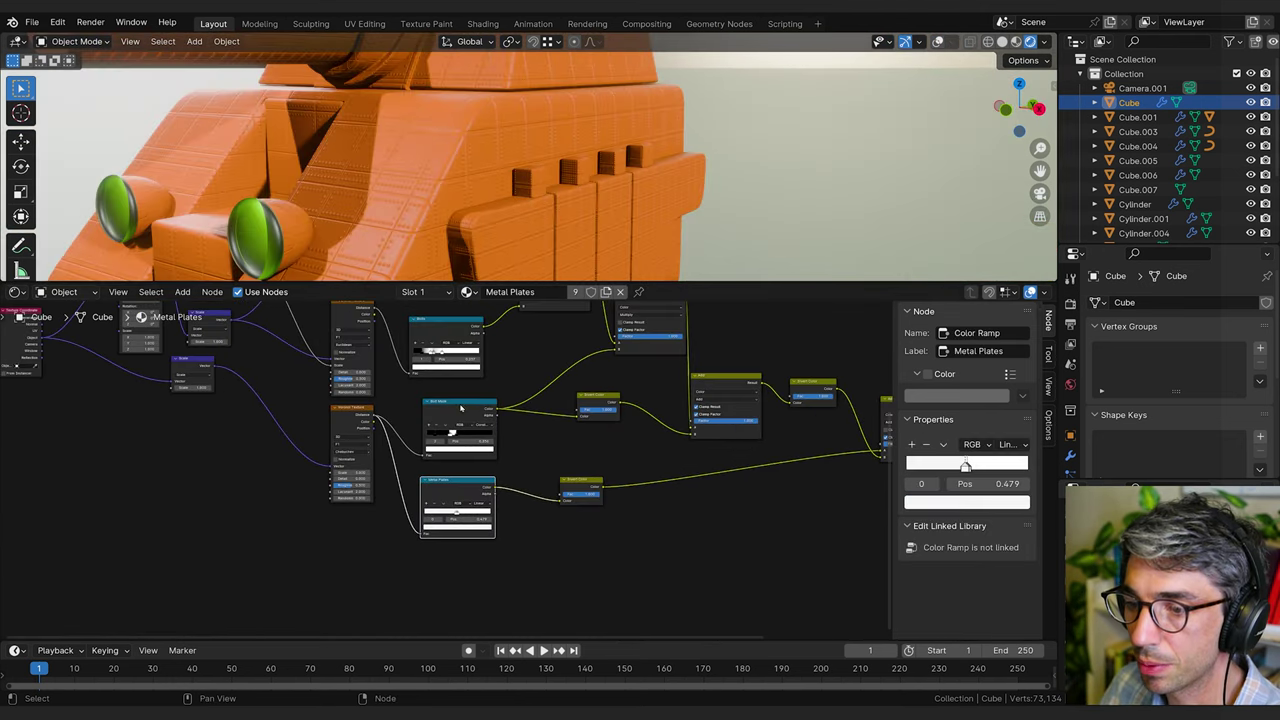
pyautogui.click(461, 408)
pyautogui.moveTo(481, 390); pyautogui.dragTo(503, 440, button='middle')
pyautogui.moveTo(476, 370); pyautogui.dragTo(493, 377)
pyautogui.scroll(4, 500, 370)
pyautogui.moveTo(510, 340); pyautogui.dragTo(436, 461, button='middle')
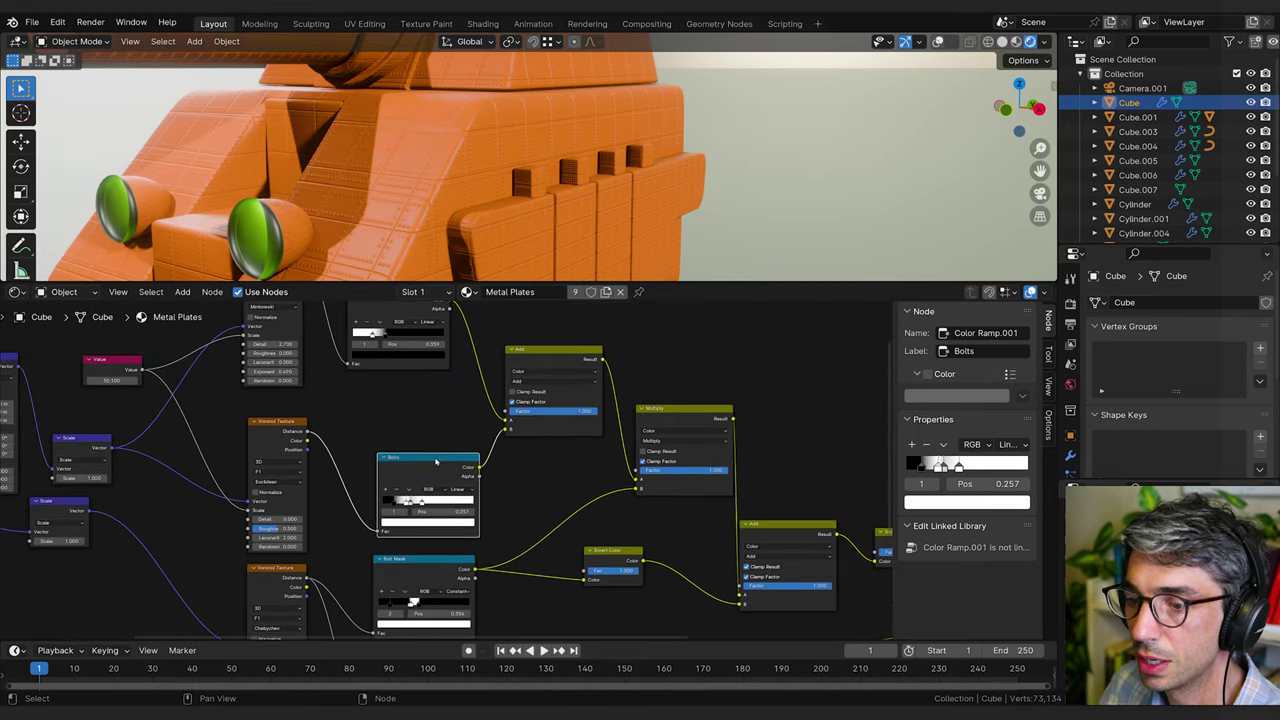
# Move the Screw Heads color ramp directly above the Bolts ramp and bring the first Add node close beside them.
pyautogui.moveTo(435, 461); pyautogui.dragTo(433, 462)
pyautogui.moveTo(436, 439); pyautogui.dragTo(438, 490, button='middle')
pyautogui.moveTo(381, 343); pyautogui.dragTo(411, 411)
pyautogui.moveTo(561, 512); pyautogui.dragTo(525, 469, button='middle')
pyautogui.moveTo(500, 366); pyautogui.dragTo(490, 366)
pyautogui.moveTo(639, 432); pyautogui.dragTo(572, 414, button='middle')
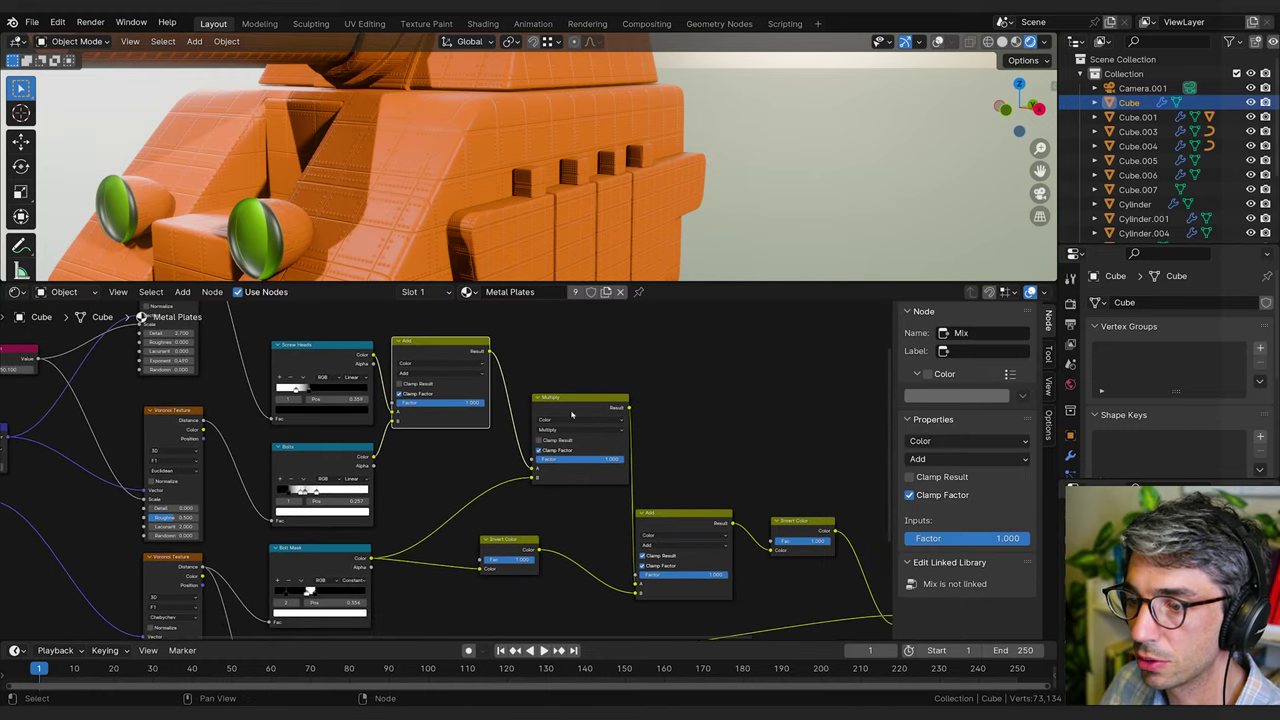
# Collapse the first Add node, the Multiply node and the Bolt Mask's Invert Color node, and arrange them compactly along their links.
pyautogui.press('h')
pyautogui.moveTo(407, 343); pyautogui.dragTo(431, 415)
pyautogui.click(546, 398)
pyautogui.press('h')
pyautogui.moveTo(562, 400); pyautogui.dragTo(545, 466)
pyautogui.moveTo(561, 500); pyautogui.dragTo(530, 443, button='middle')
pyautogui.click(460, 484)
pyautogui.press('h')
pyautogui.moveTo(482, 484); pyautogui.dragTo(479, 530)
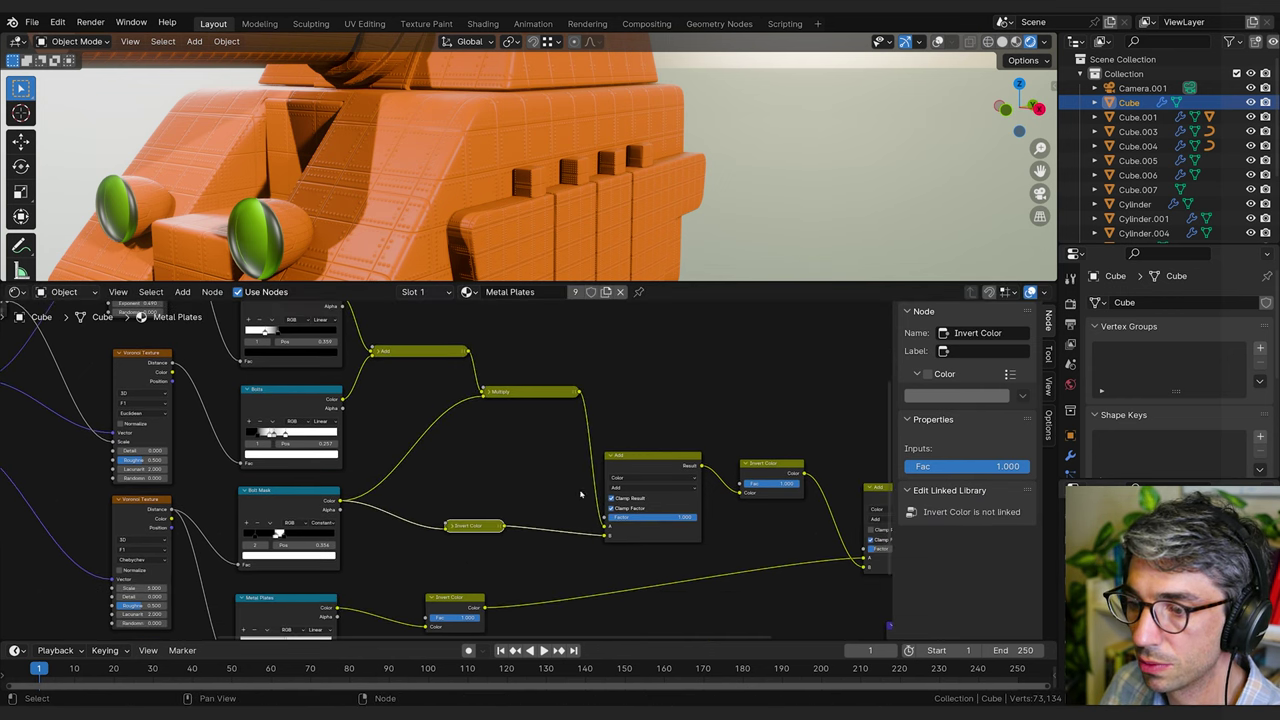
# Collapse the Add node after Multiply and the Invert Color node that follows it, placing them side by side.
pyautogui.click(613, 456)
pyautogui.press('h')
pyautogui.moveTo(705, 452); pyautogui.dragTo(685, 474)
pyautogui.moveTo(685, 474); pyautogui.dragTo(496, 437, button='middle')
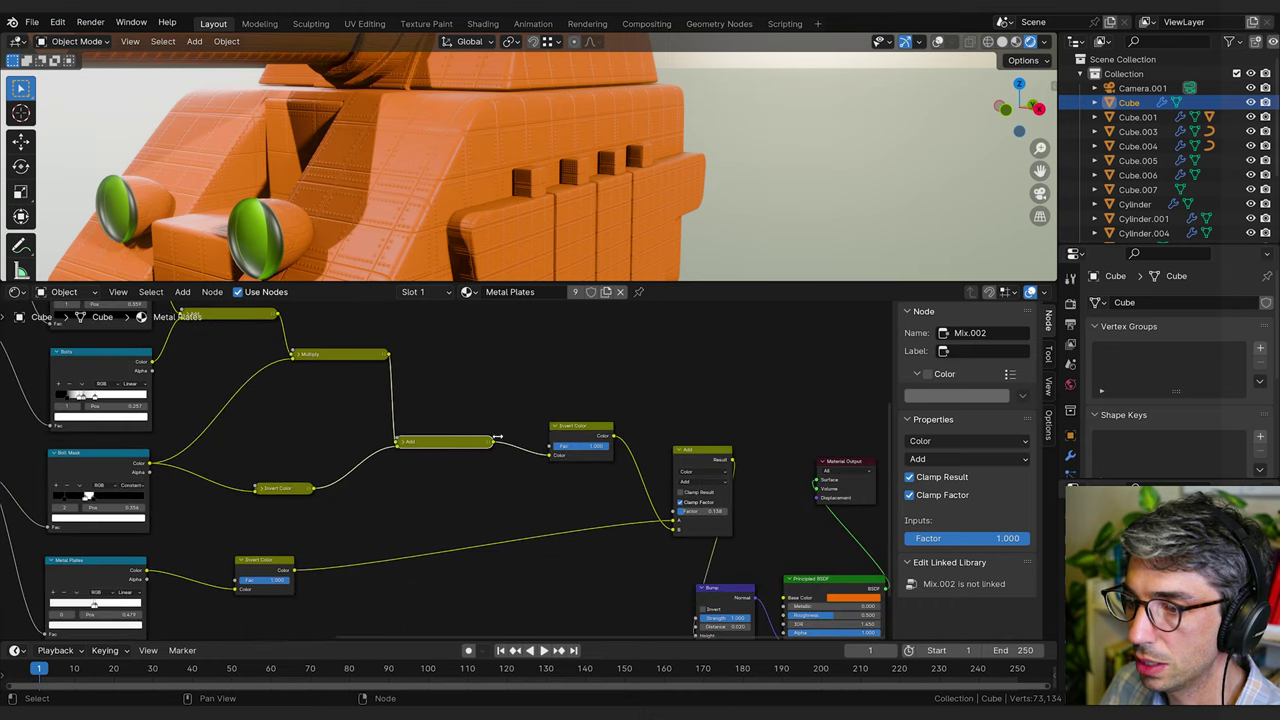
pyautogui.click(556, 428)
pyautogui.moveTo(574, 428); pyautogui.dragTo(548, 444)
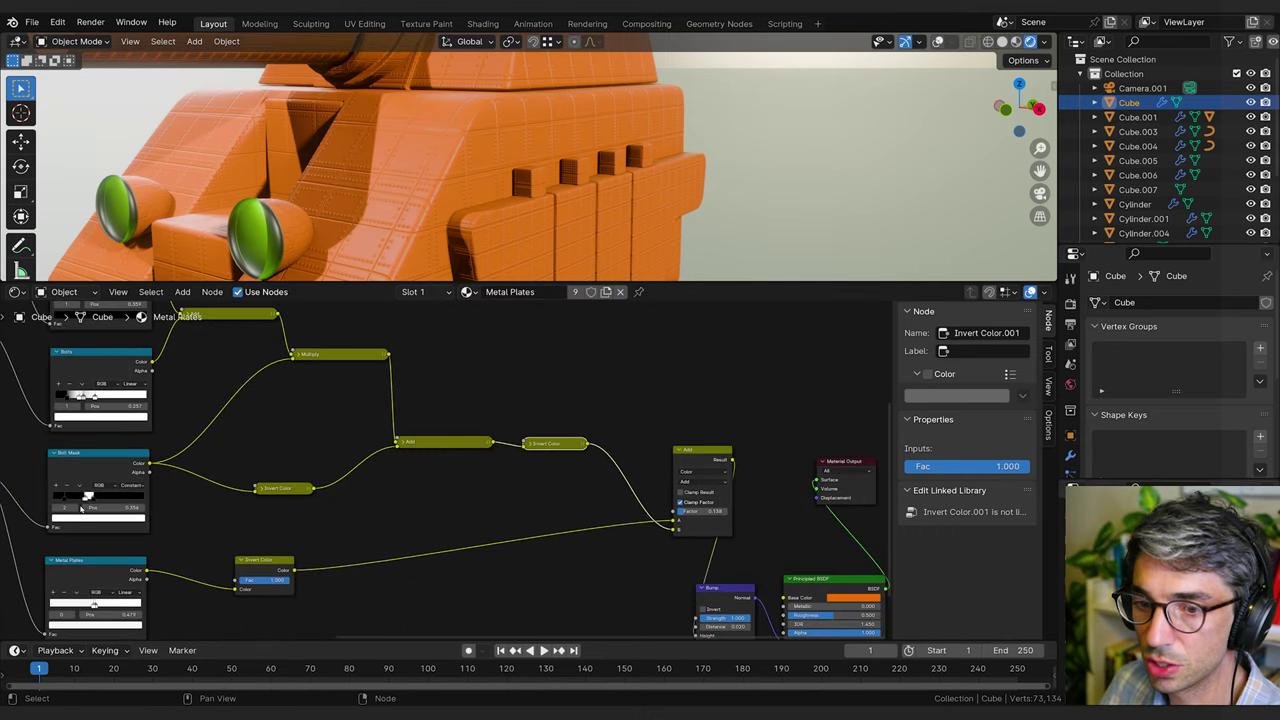
# Collapse the final Add node and the Metal Plates' Invert Color node, and tidy their positions.
pyautogui.moveTo(530, 444); pyautogui.dragTo(430, 413, button='middle')
pyautogui.click(588, 423)
pyautogui.press('h')
pyautogui.moveTo(588, 423); pyautogui.dragTo(543, 451)
pyautogui.click(143, 529)
pyautogui.moveTo(182, 530); pyautogui.dragTo(208, 516)
pyautogui.moveTo(505, 522); pyautogui.dragTo(489, 446, button='middle')
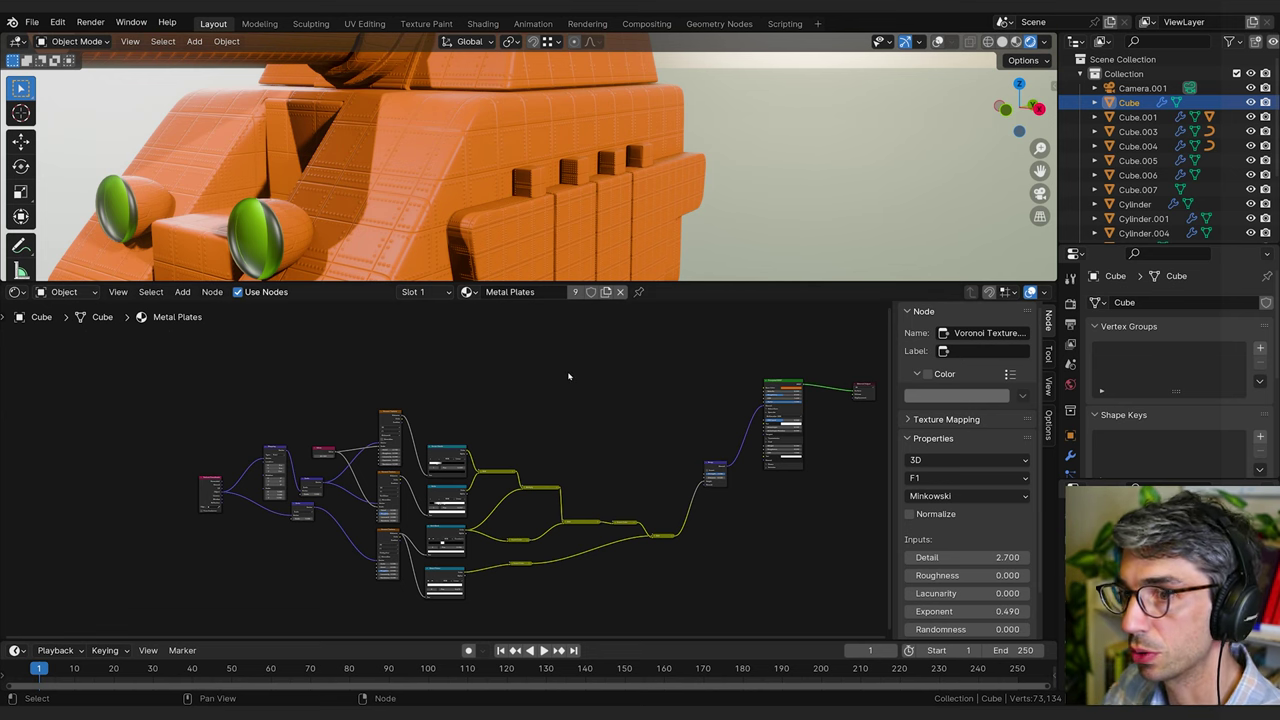
# Label the Invert Color node just before the final Add node "Bolts Clean".
pyautogui.scroll(6, 698, 425)
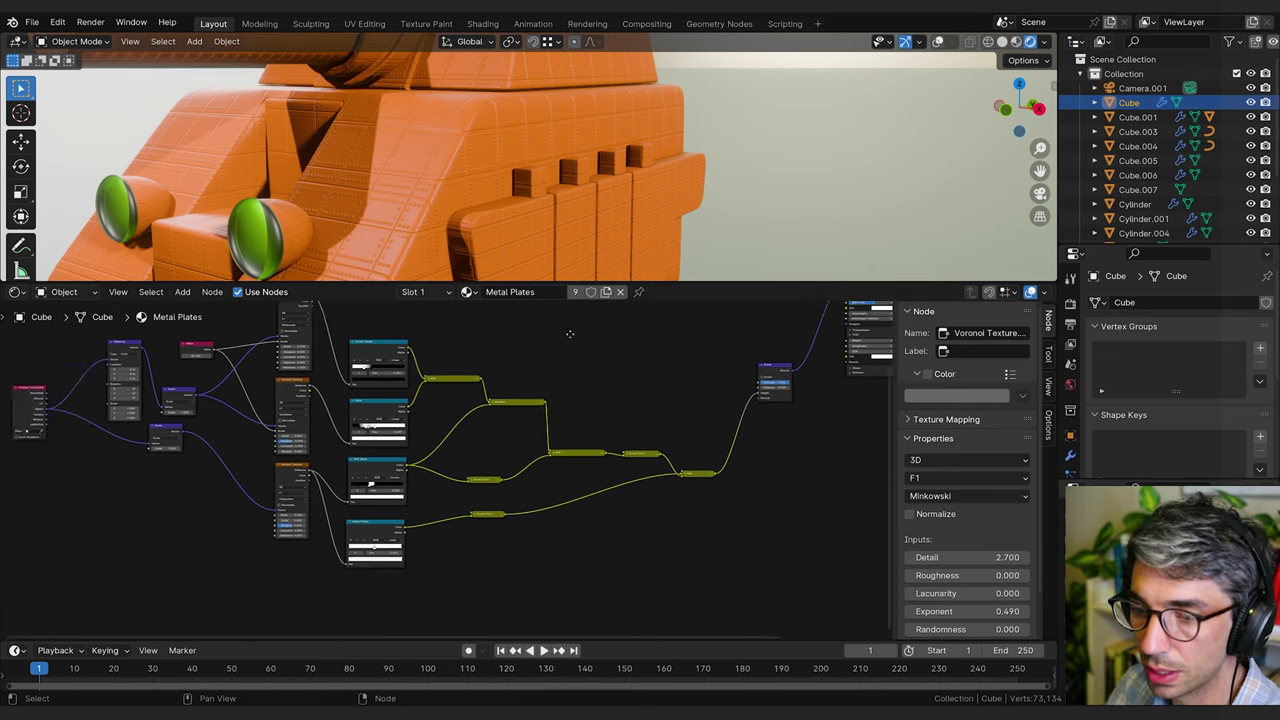
pyautogui.scroll(2, 440, 468)
pyautogui.moveTo(502, 358); pyautogui.dragTo(440, 511, button='middle')
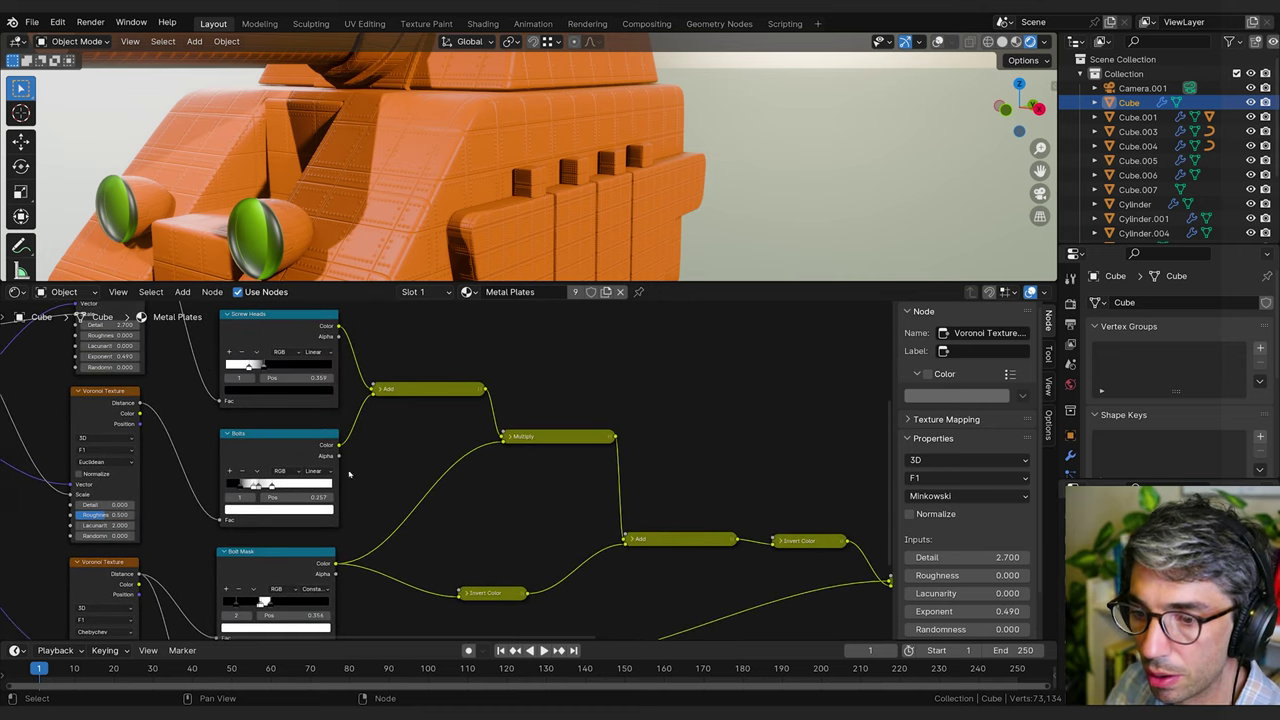
pyautogui.moveTo(345, 397); pyautogui.dragTo(300, 381, button='middle')
pyautogui.moveTo(698, 480); pyautogui.dragTo(428, 370, button='middle')
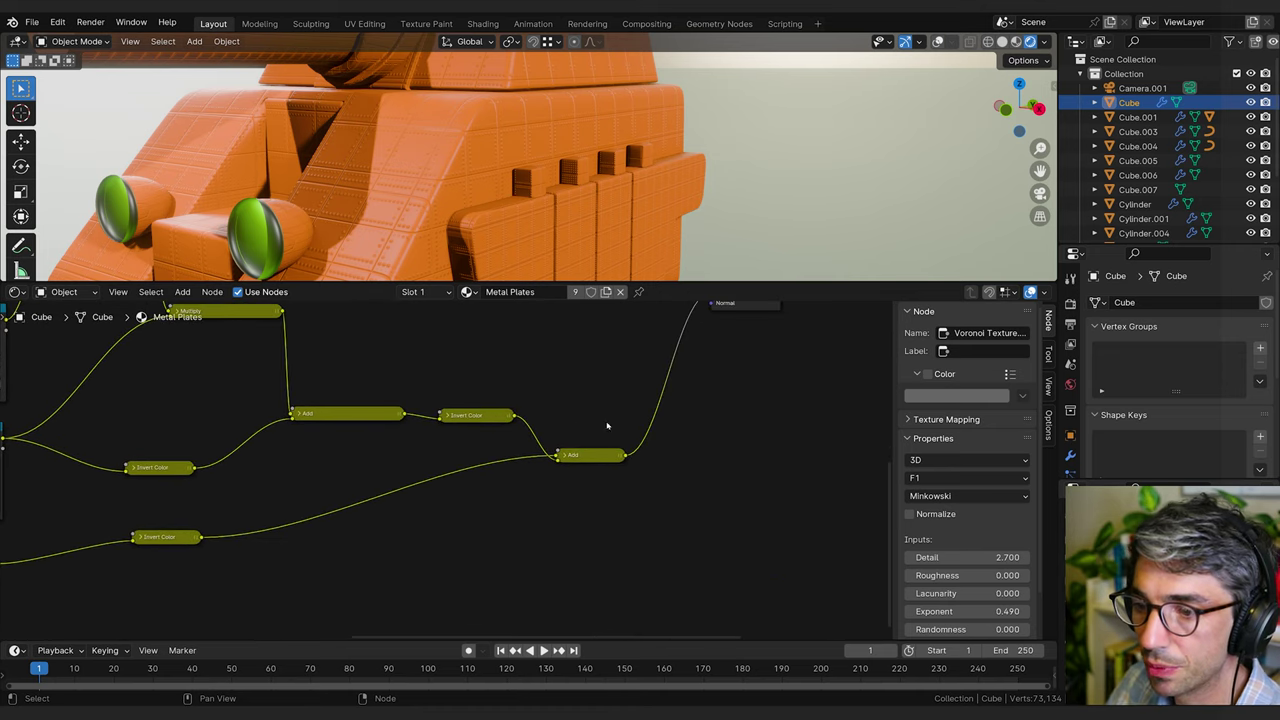
pyautogui.moveTo(586, 408); pyautogui.dragTo(452, 421, button='middle')
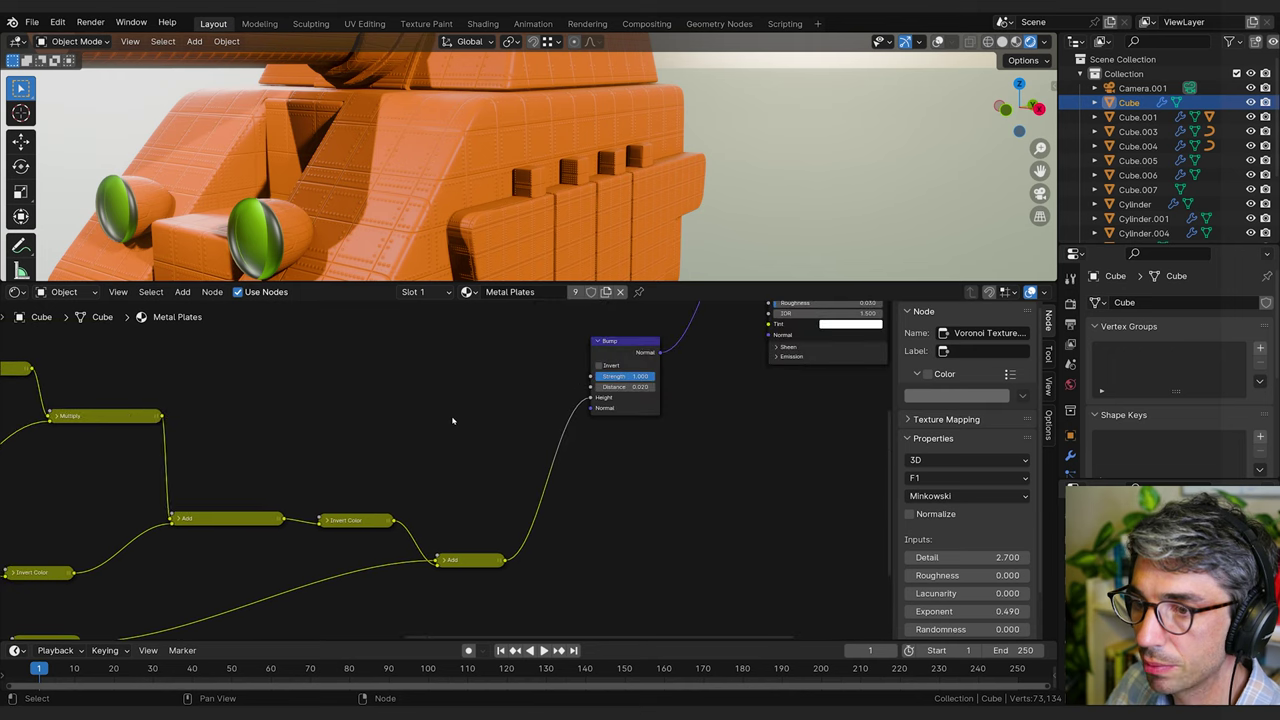
pyautogui.scroll(-2, 474, 440)
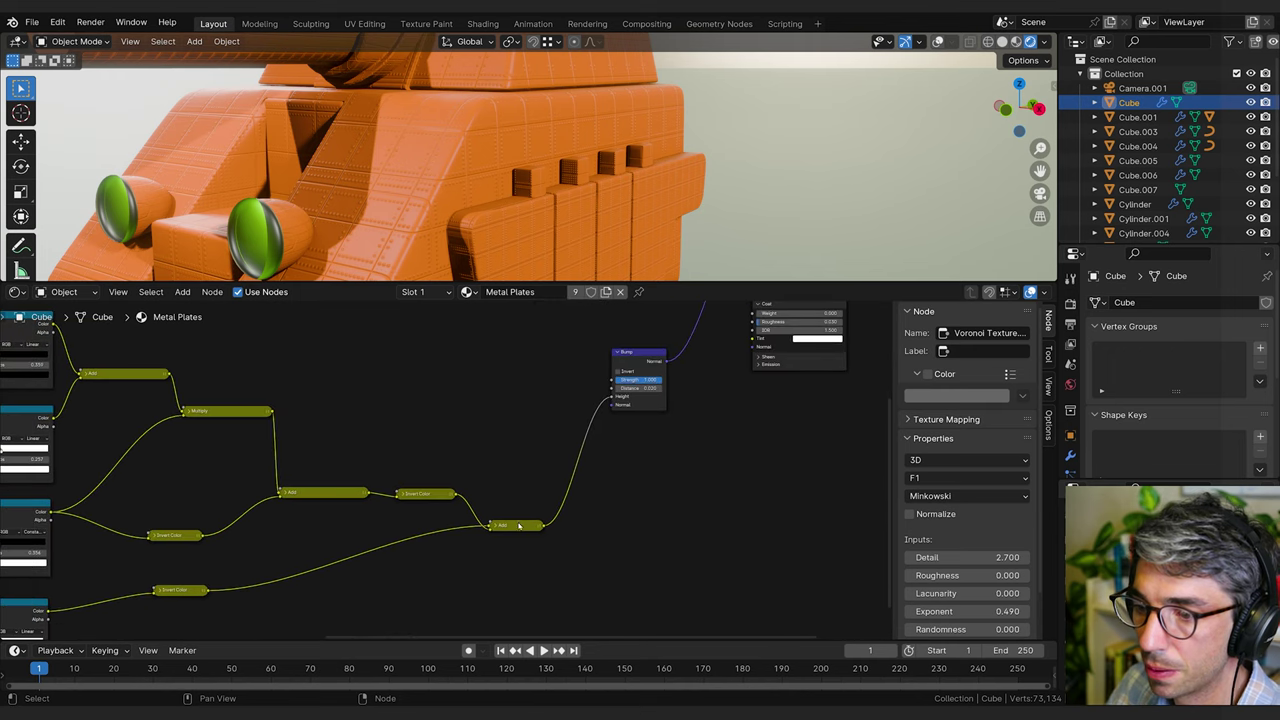
pyautogui.click(517, 527)
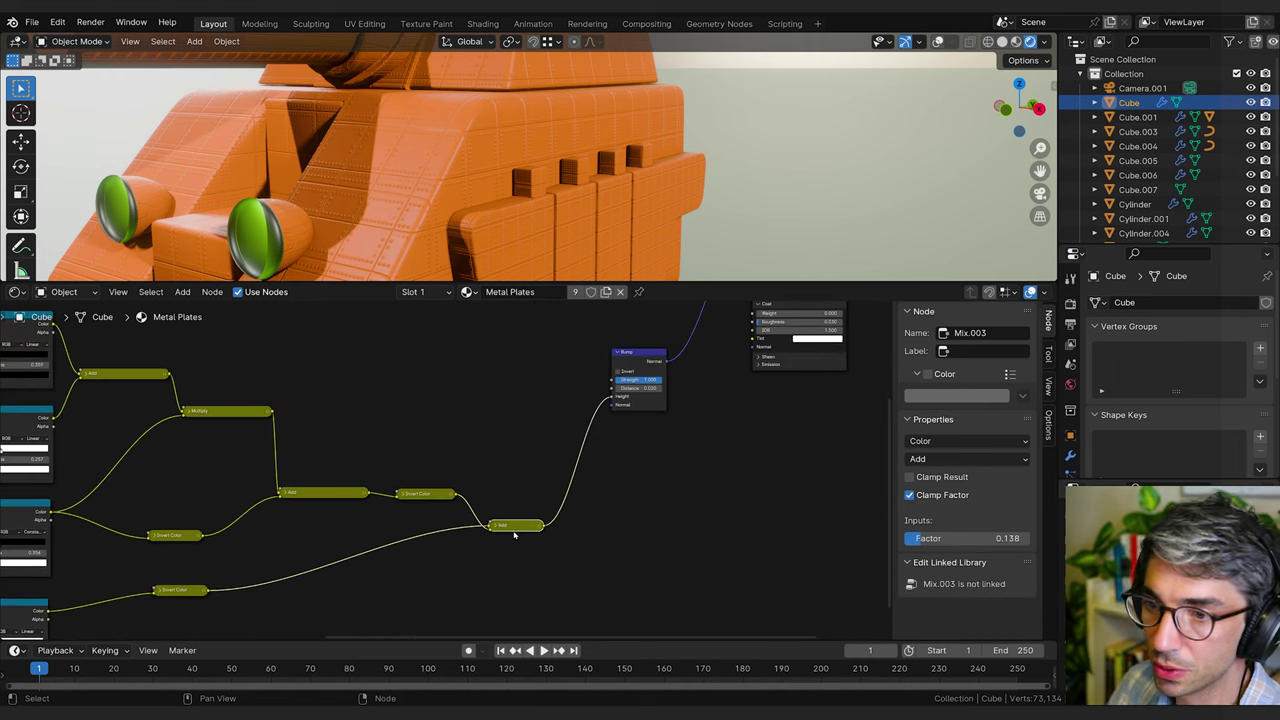
pyautogui.click(436, 495)
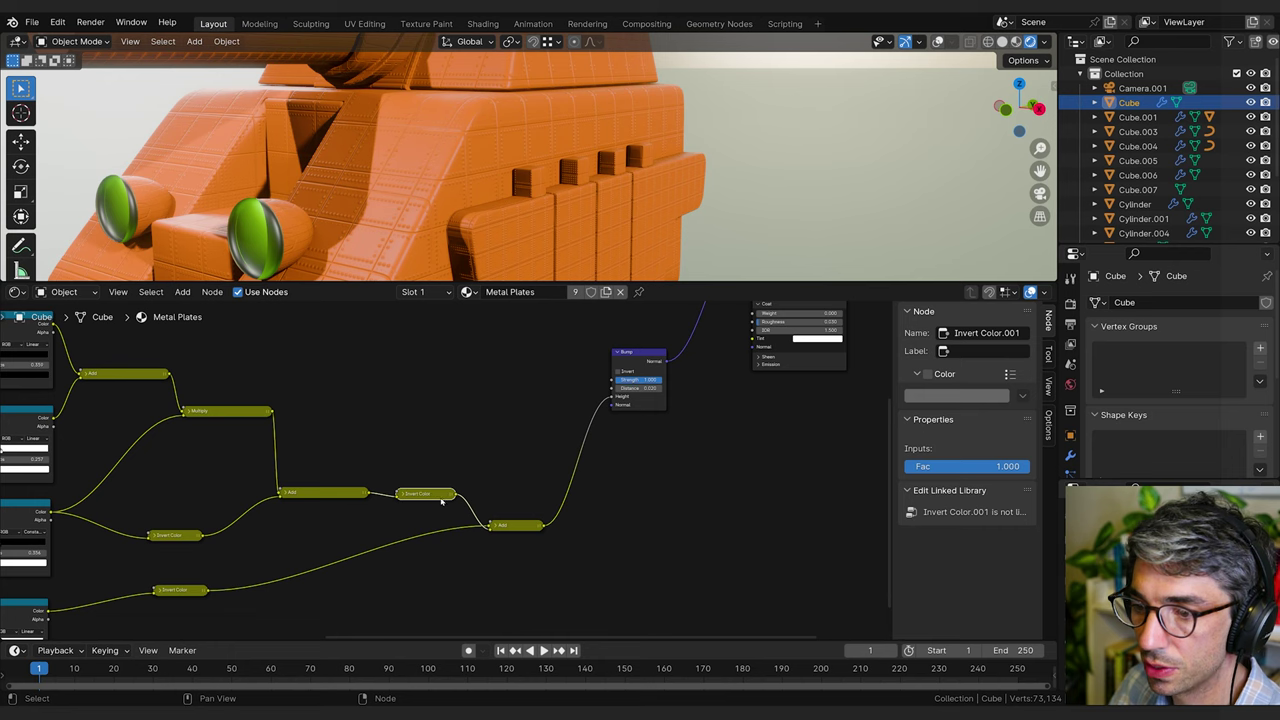
pyautogui.moveTo(432, 498); pyautogui.dragTo(347, 575, button='middle')
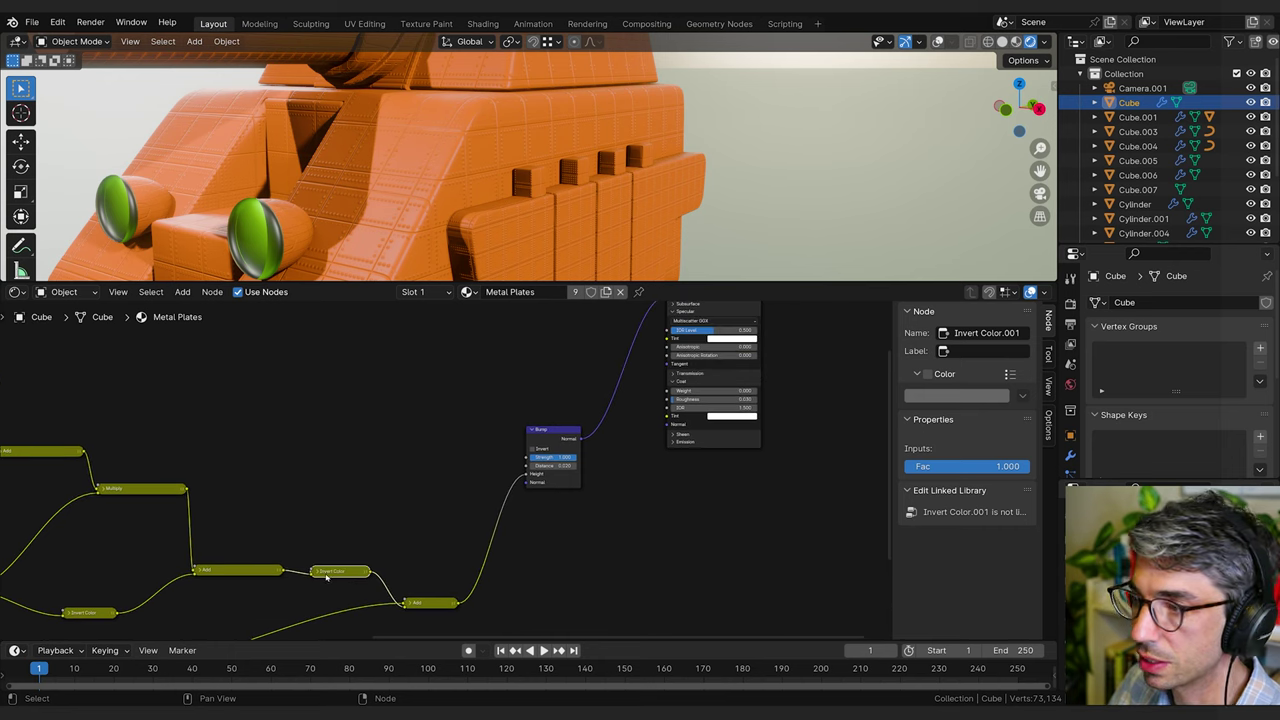
pyautogui.click(970, 349)
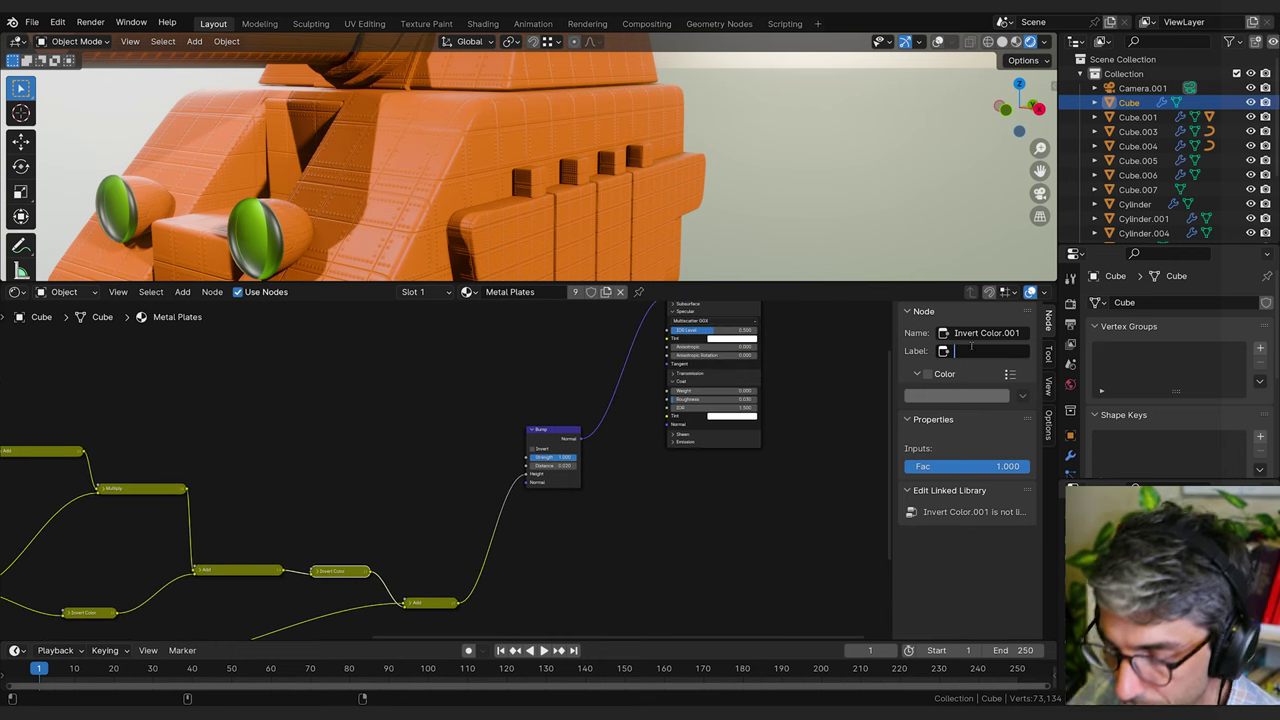
pyautogui.write('Bolts Clean')
pyautogui.press('Return')
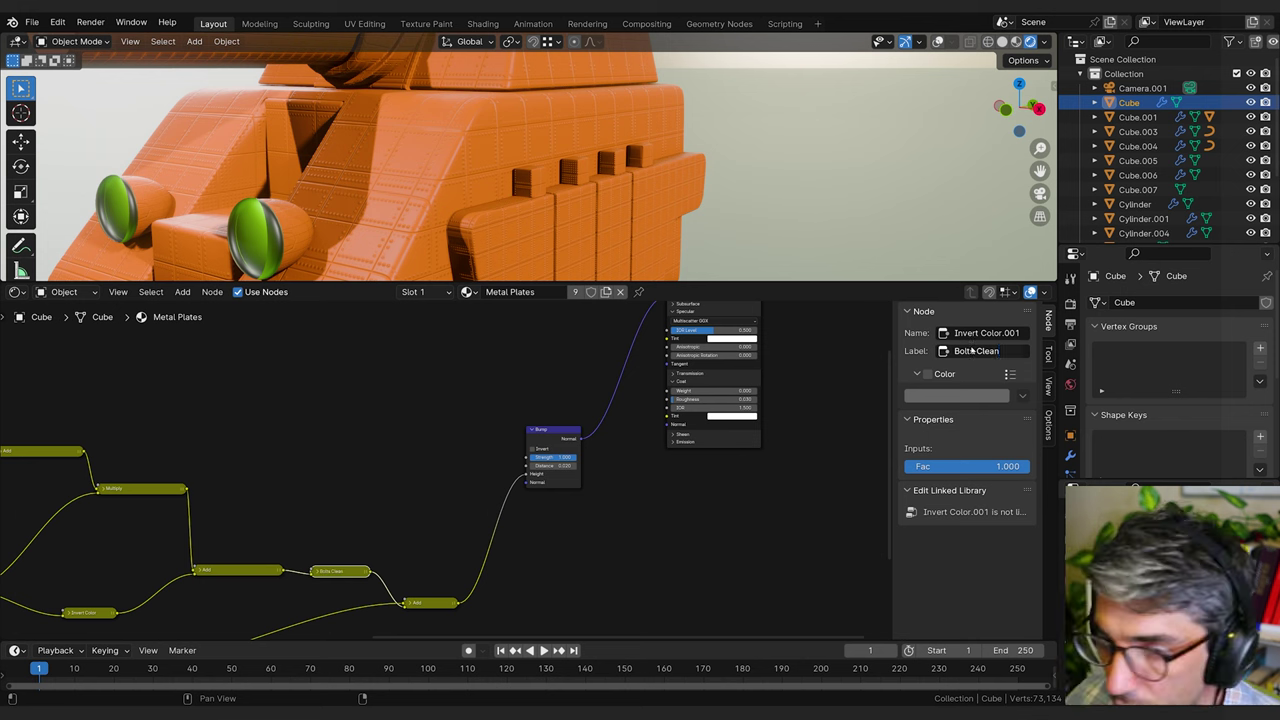
# Add a Color Ramp above the Bump node and connect the Bolts Clean output to its Fac input.
pyautogui.click(390, 538)
pyautogui.moveTo(385, 356); pyautogui.dragTo(374, 406, button='middle')
pyautogui.hotkey('shift', 'a')
pyautogui.click(368, 400)
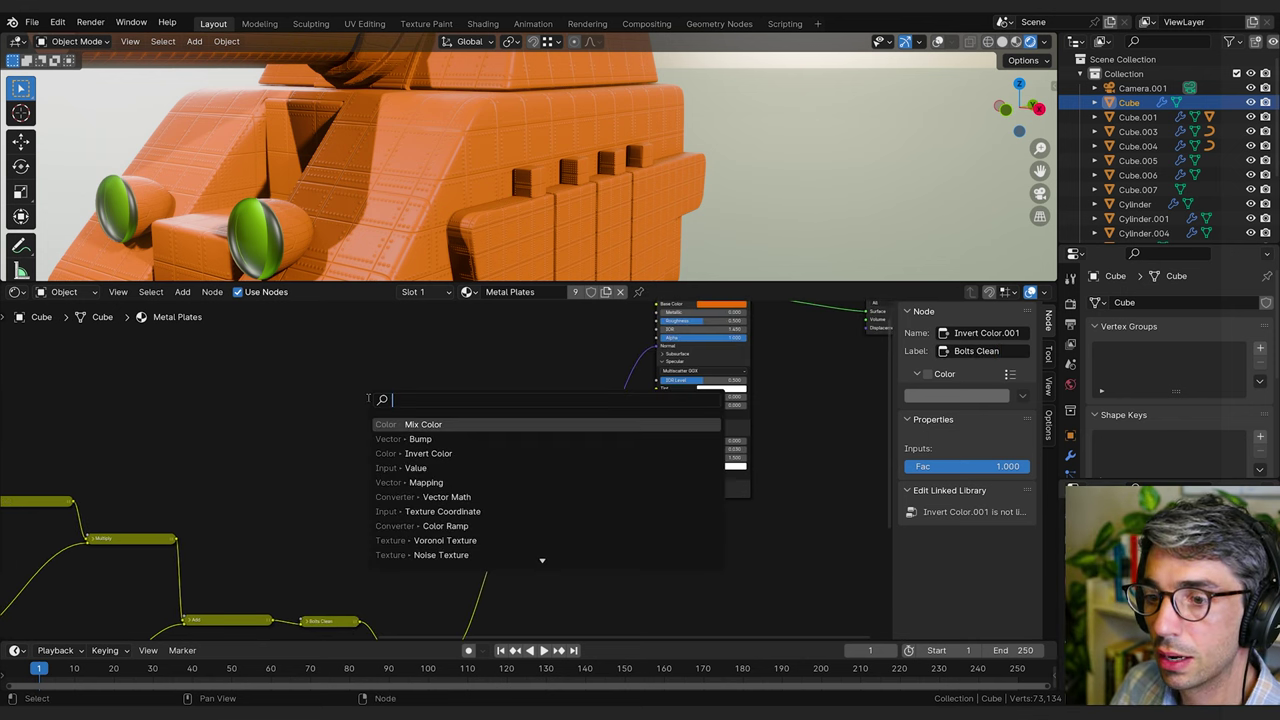
pyautogui.write('col')
pyautogui.press('Down')
pyautogui.press('Return')
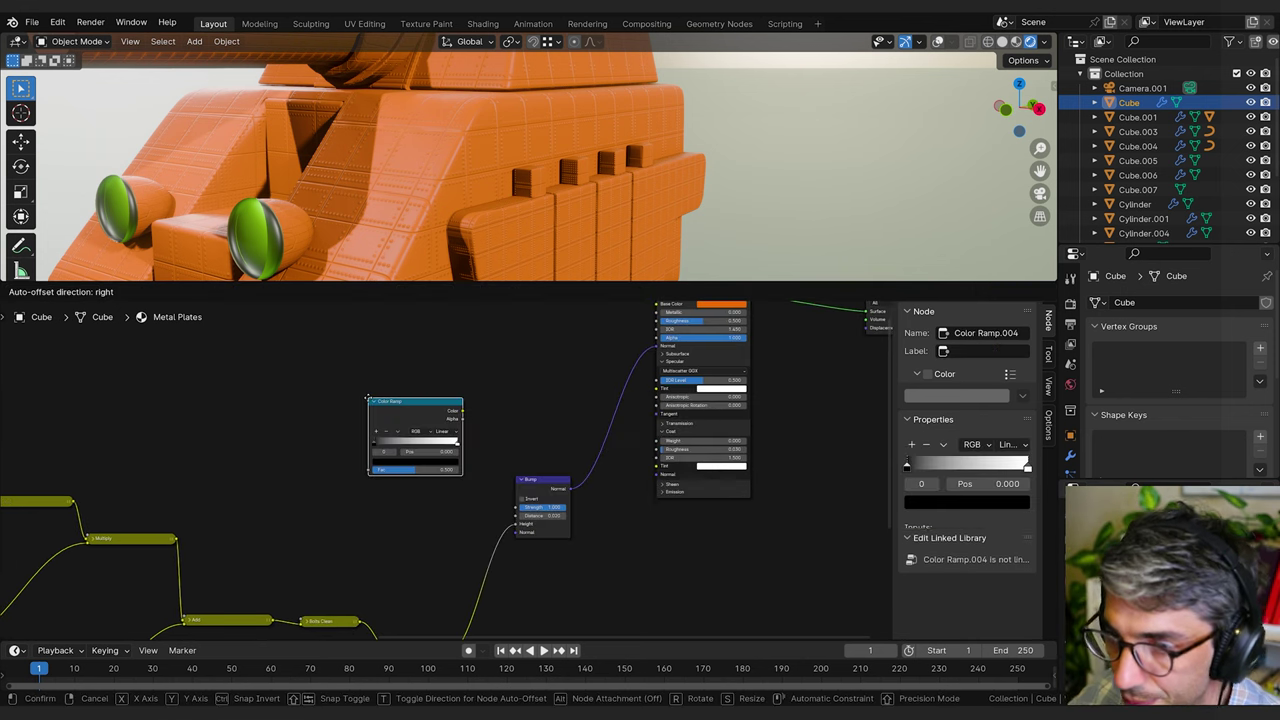
pyautogui.click(368, 398)
pyautogui.moveTo(361, 621); pyautogui.dragTo(370, 469)
pyautogui.moveTo(454, 424); pyautogui.dragTo(300, 494, button='middle')
pyautogui.moveTo(300, 494); pyautogui.dragTo(357, 455)
# Sample the shader's orange Base Color into the new ramp's white stop, and connect the ramp's Color to Base Color.
pyautogui.click(358, 479)
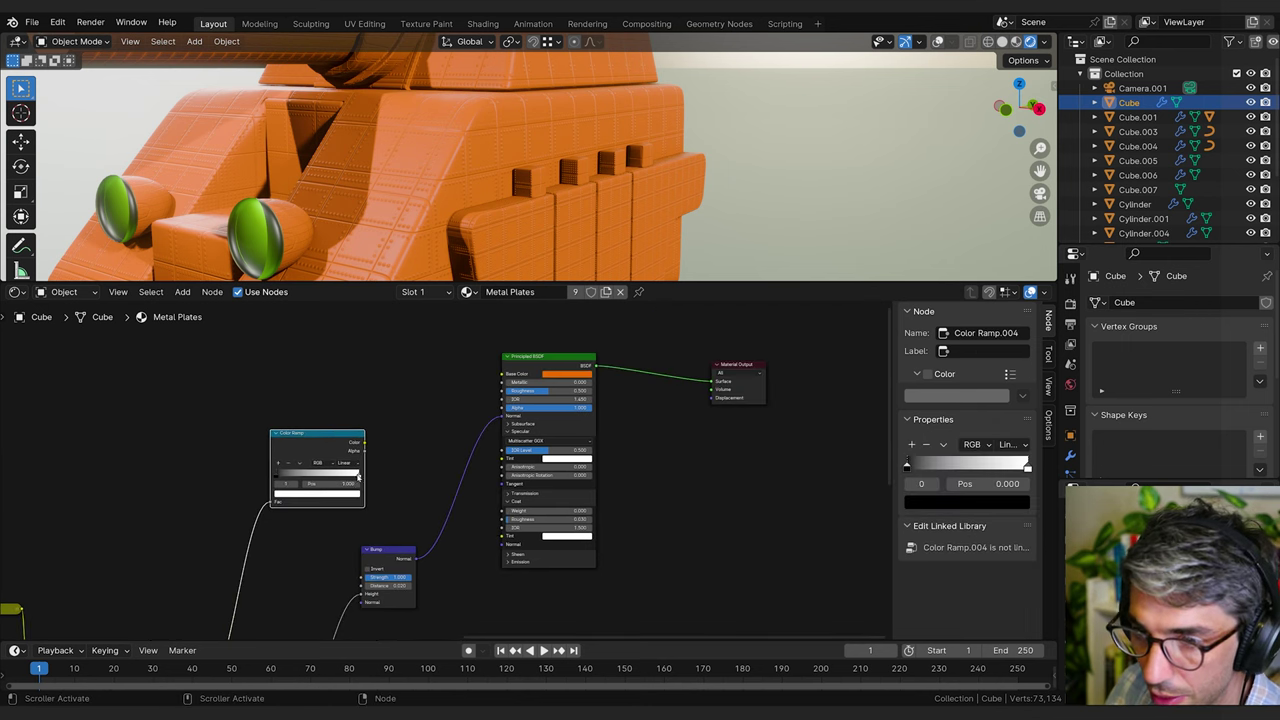
pyautogui.click(346, 494)
pyautogui.click(351, 461)
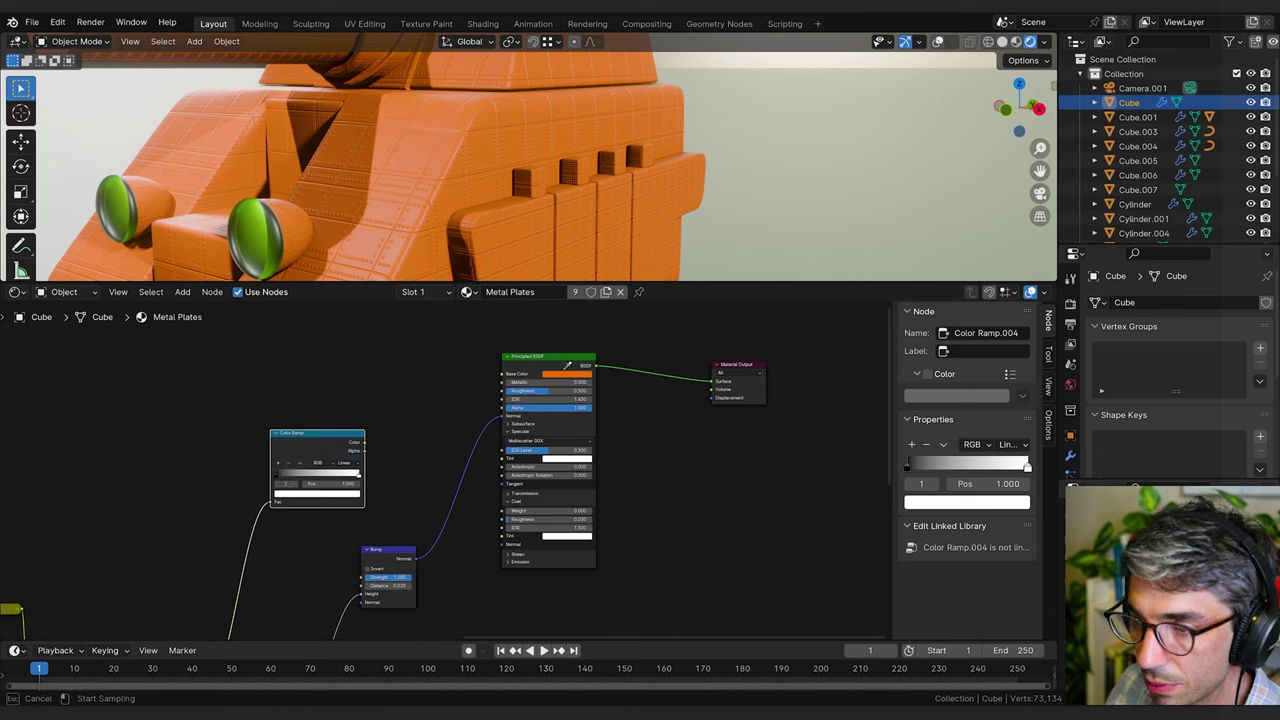
pyautogui.click(567, 373)
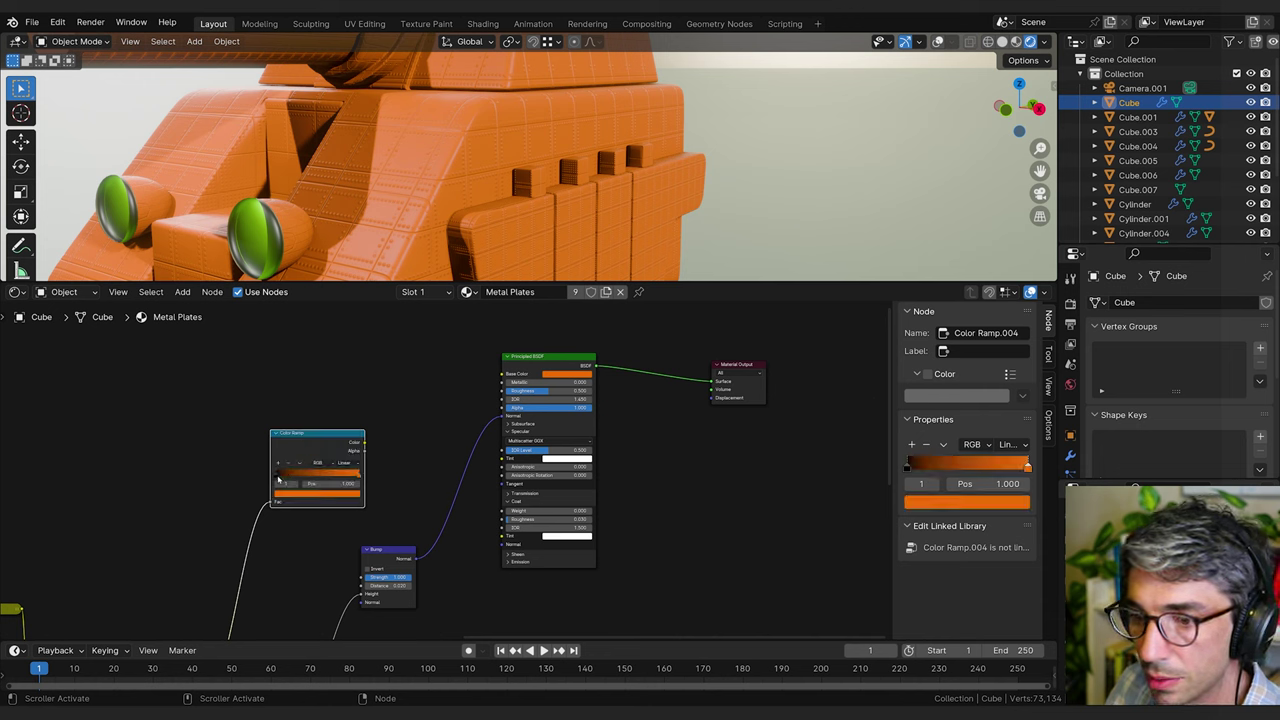
pyautogui.click(276, 476)
pyautogui.moveTo(364, 441); pyautogui.dragTo(503, 374)
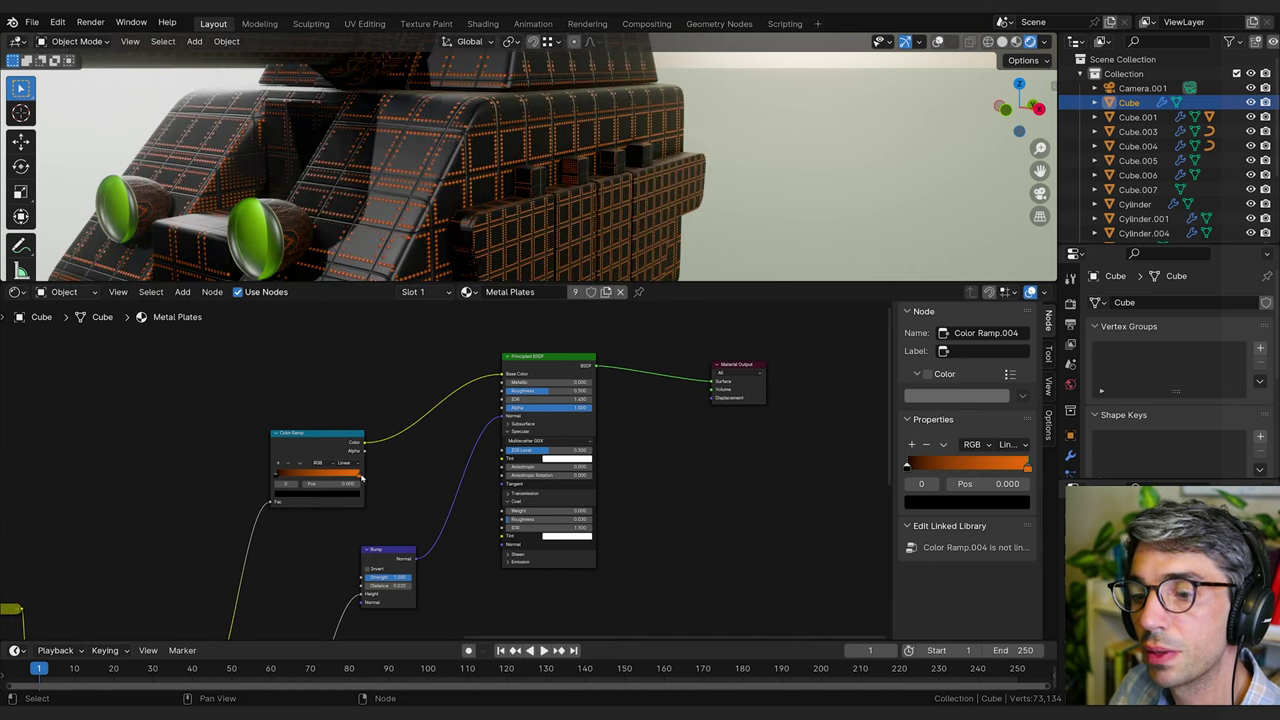
# Reverse the new Color Ramp so orange comes first, with a slightly darker orange second stop at position 0.109.
pyautogui.moveTo(362, 478); pyautogui.dragTo(389, 475)
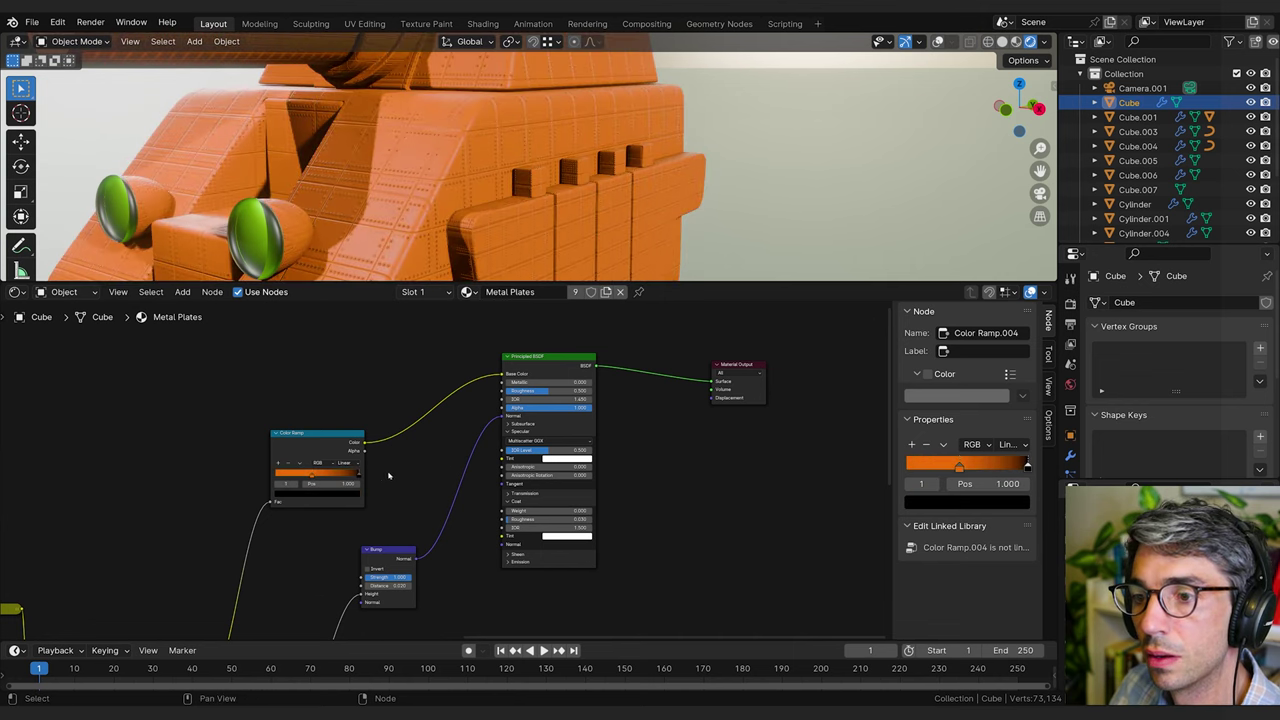
pyautogui.click(277, 477)
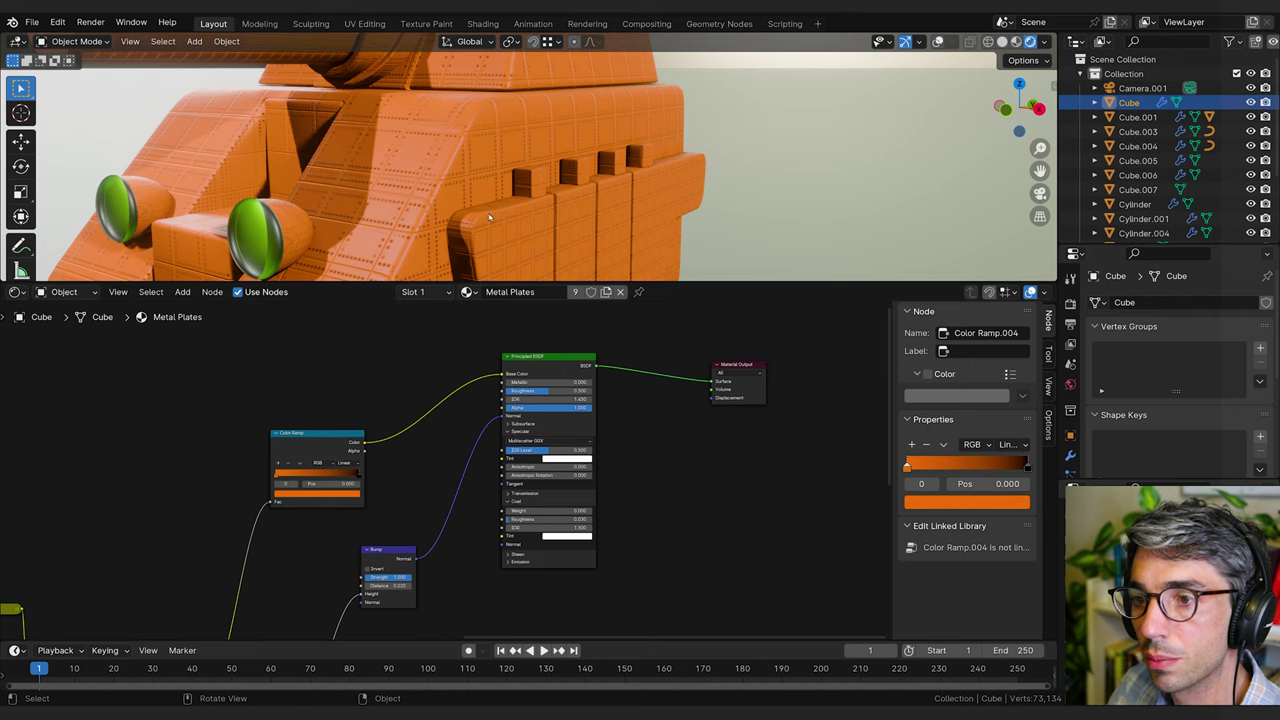
pyautogui.moveTo(175, 150); pyautogui.dragTo(434, 194, button='middle')
pyautogui.scroll(4, 434, 194)
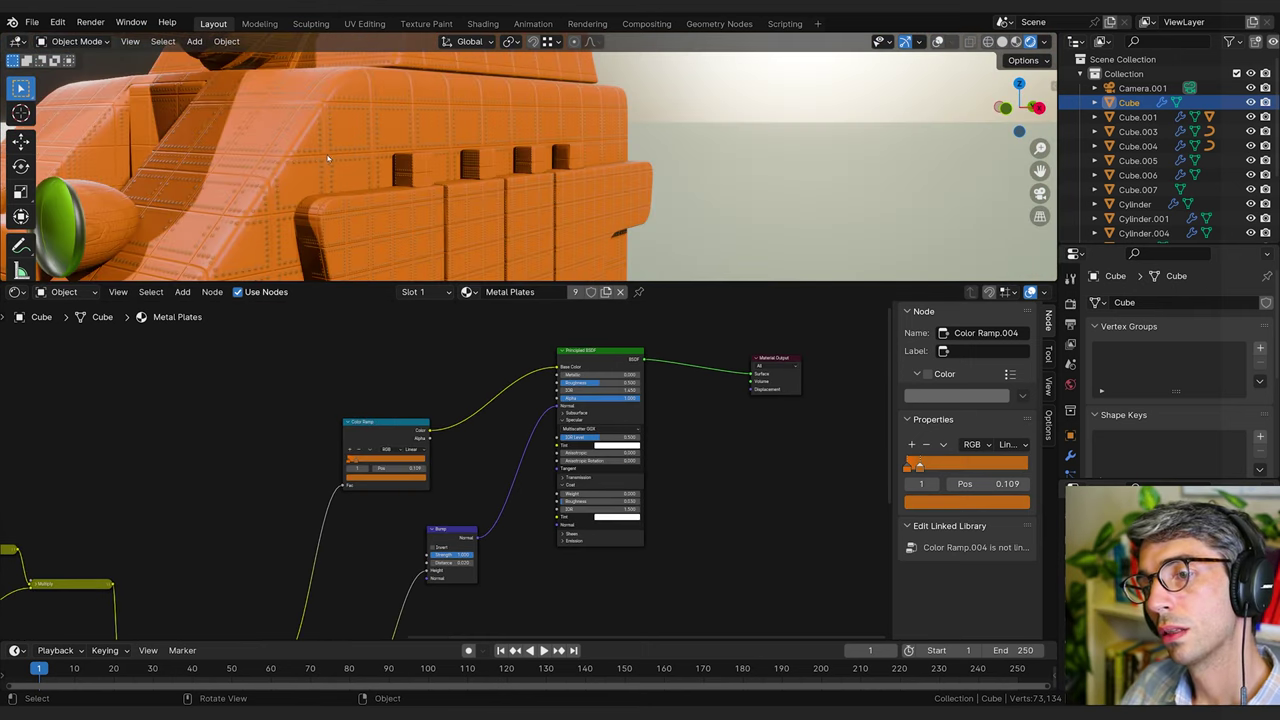
# Label the Invert Color node fed by the Metal Plates ramp "Plate Gaps".
pyautogui.scroll(-2, 180, 463)
pyautogui.moveTo(221, 541); pyautogui.dragTo(180, 411, button='middle')
pyautogui.moveTo(447, 595); pyautogui.dragTo(500, 576, button='middle')
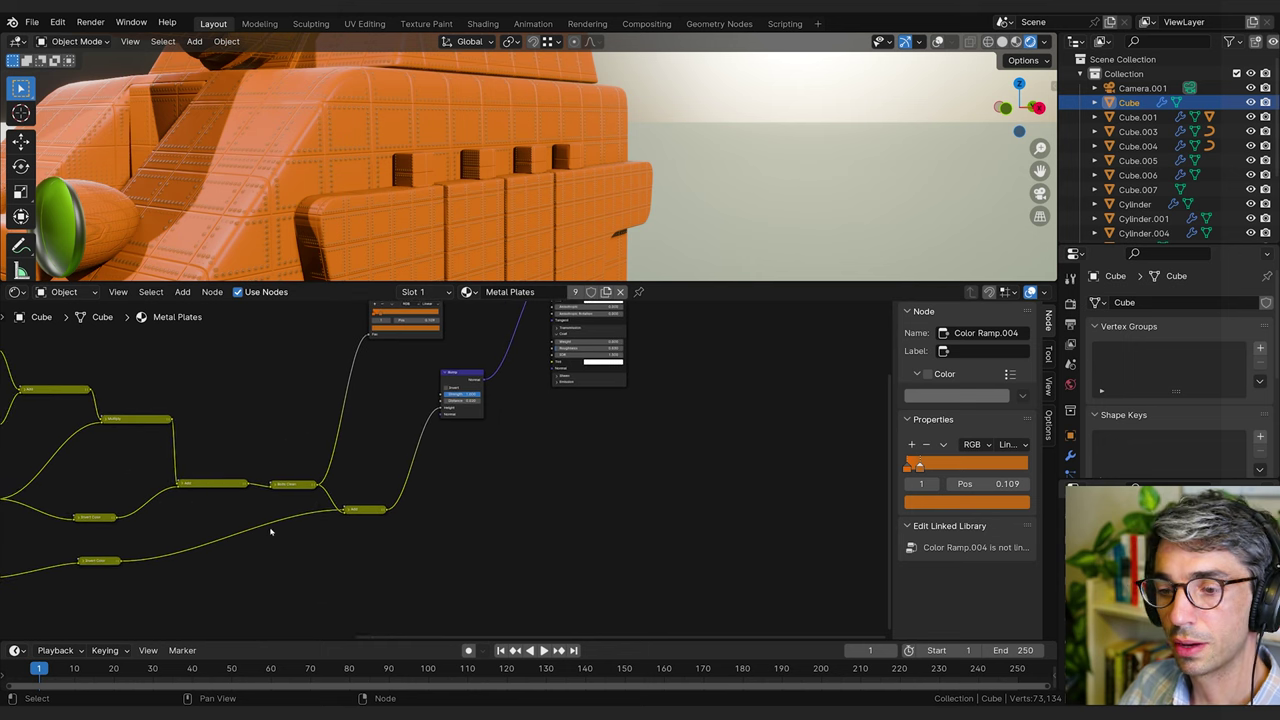
pyautogui.click(103, 562)
pyautogui.click(979, 351)
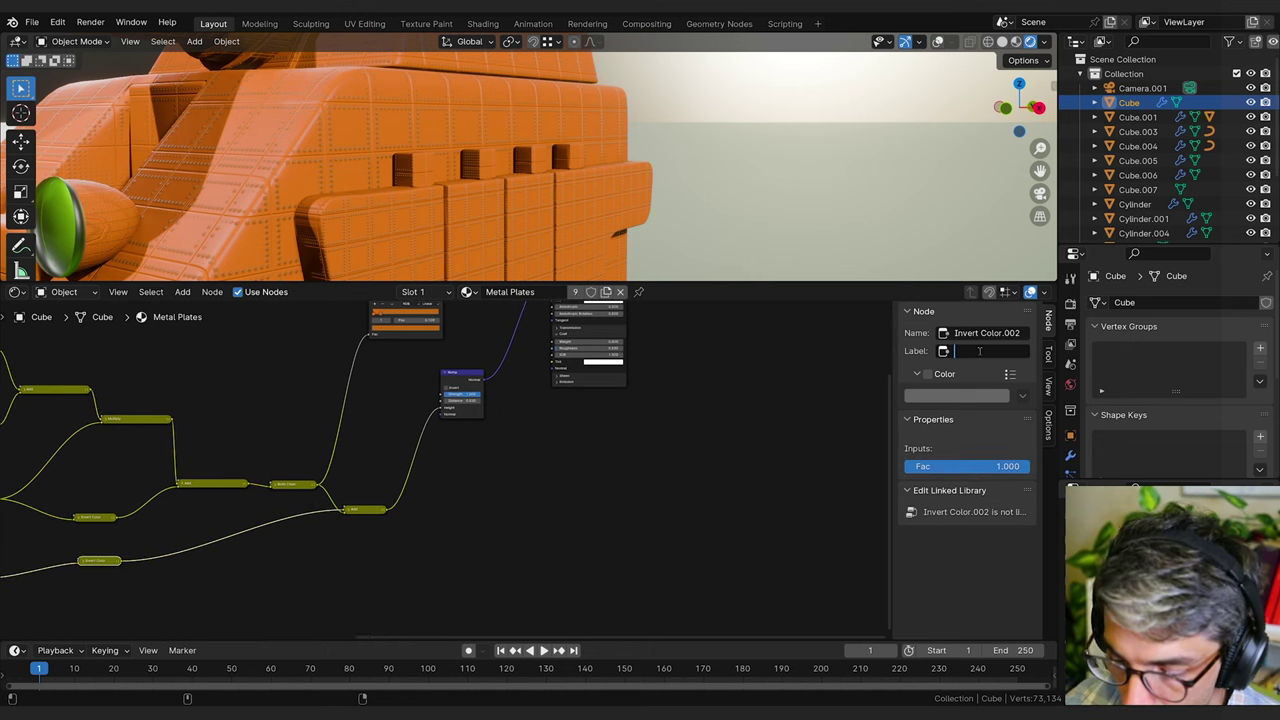
pyautogui.write('P')
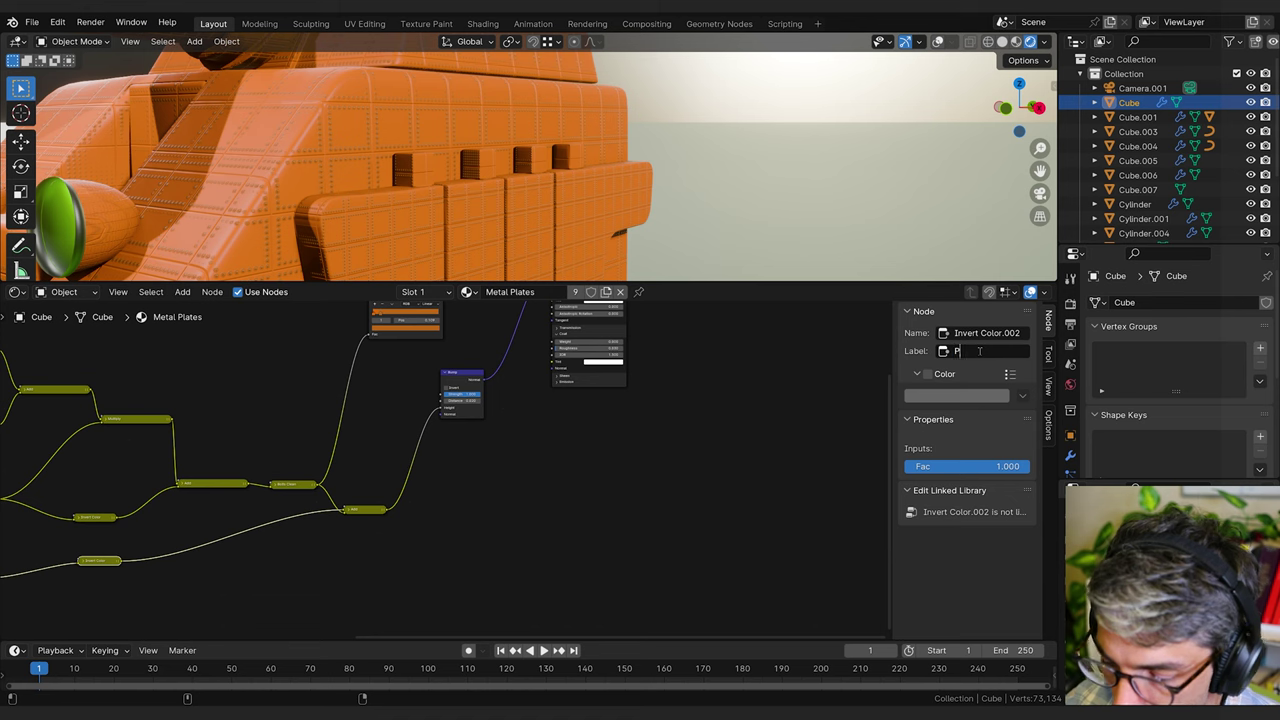
pyautogui.write('late Gaps')
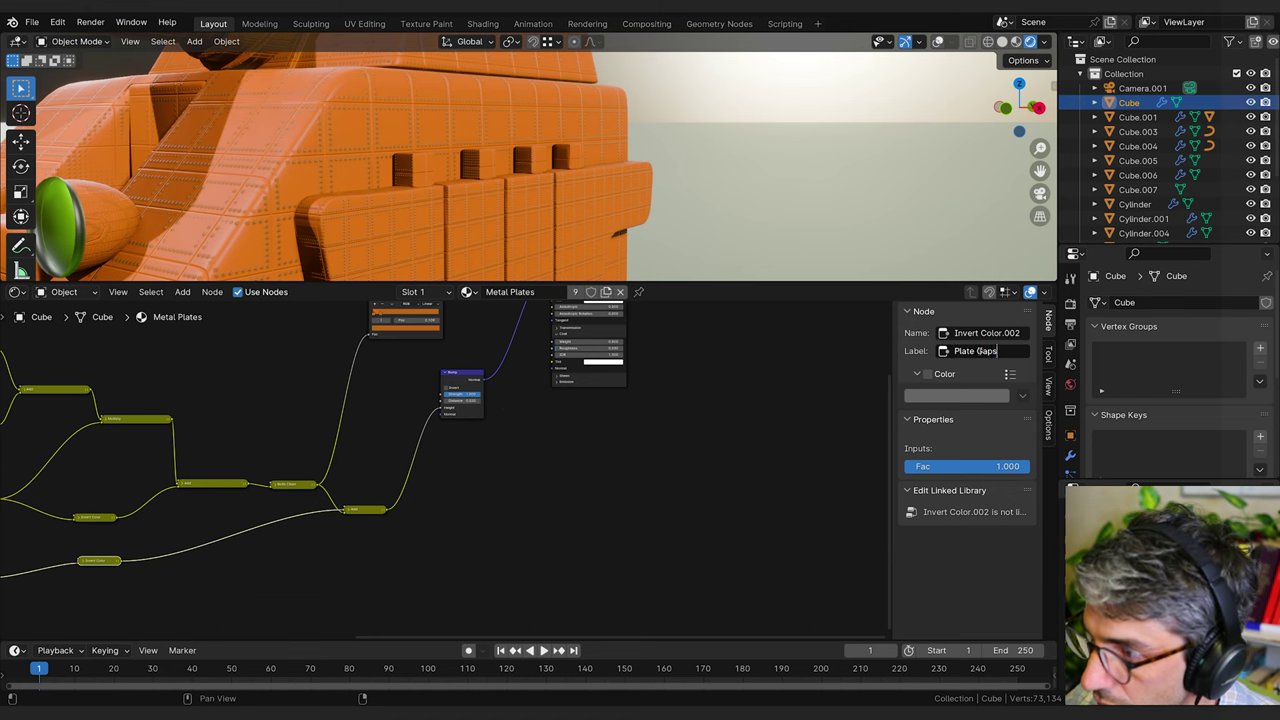
pyautogui.press('Return')
# Move the orange Color Ramp back so it sits above the Bolts Clean node.
pyautogui.moveTo(239, 381); pyautogui.dragTo(334, 414, button='middle')
pyautogui.click(473, 338)
pyautogui.moveTo(473, 338); pyautogui.dragTo(381, 368)
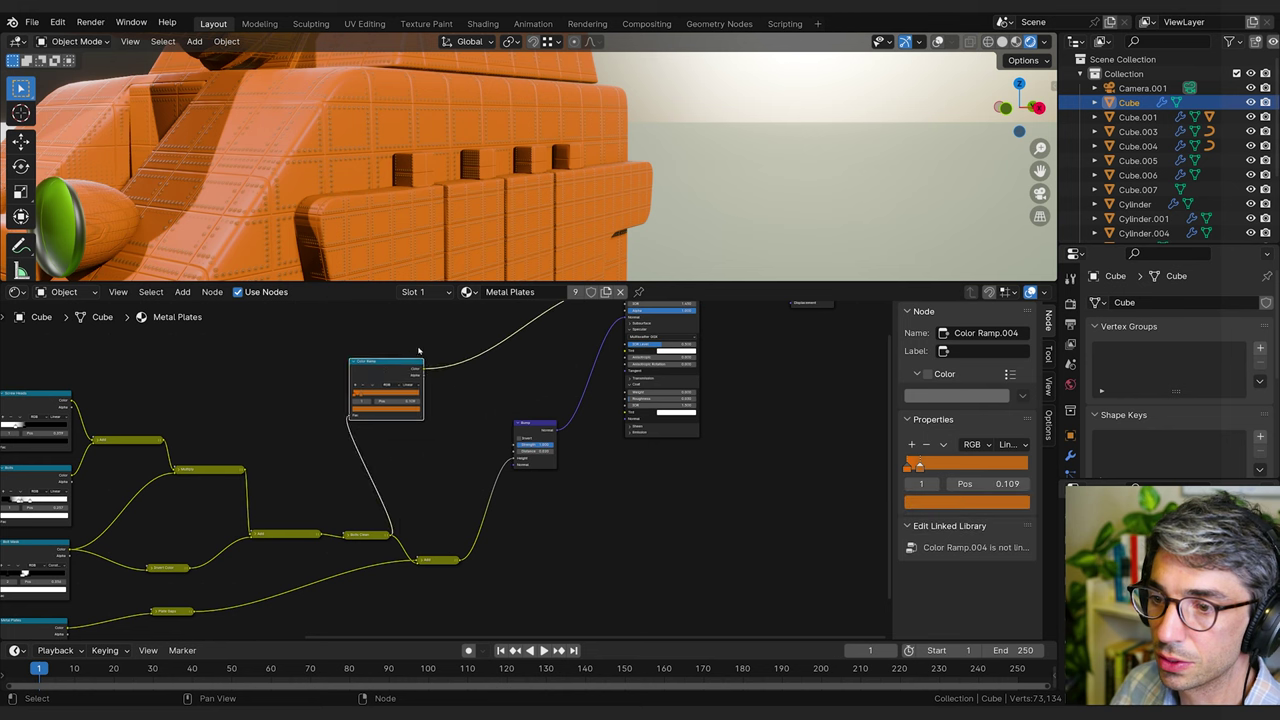
# Insert a Mix Color node between the orange Color Ramp and Base Color, set to Multiply with Factor 1.000.
pyautogui.hotkey('shift', 'a')
pyautogui.click(430, 330)
pyautogui.write('x')
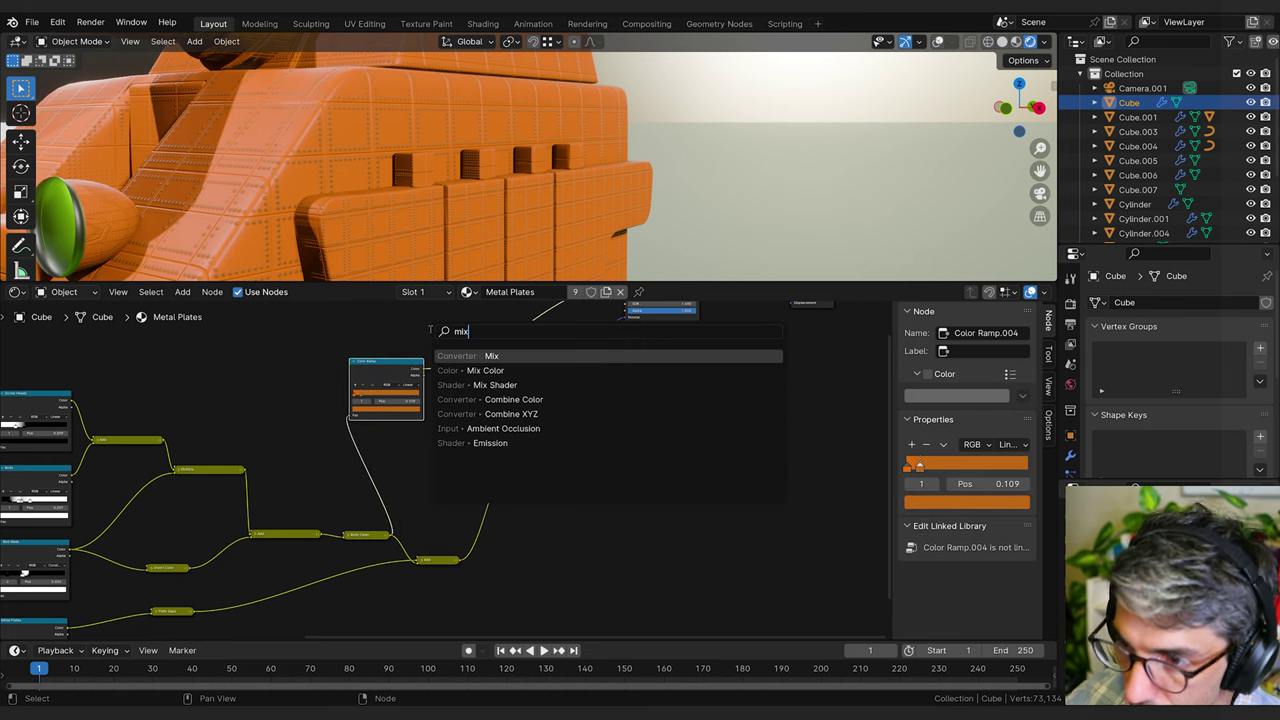
pyautogui.press('Return')
pyautogui.click(495, 383)
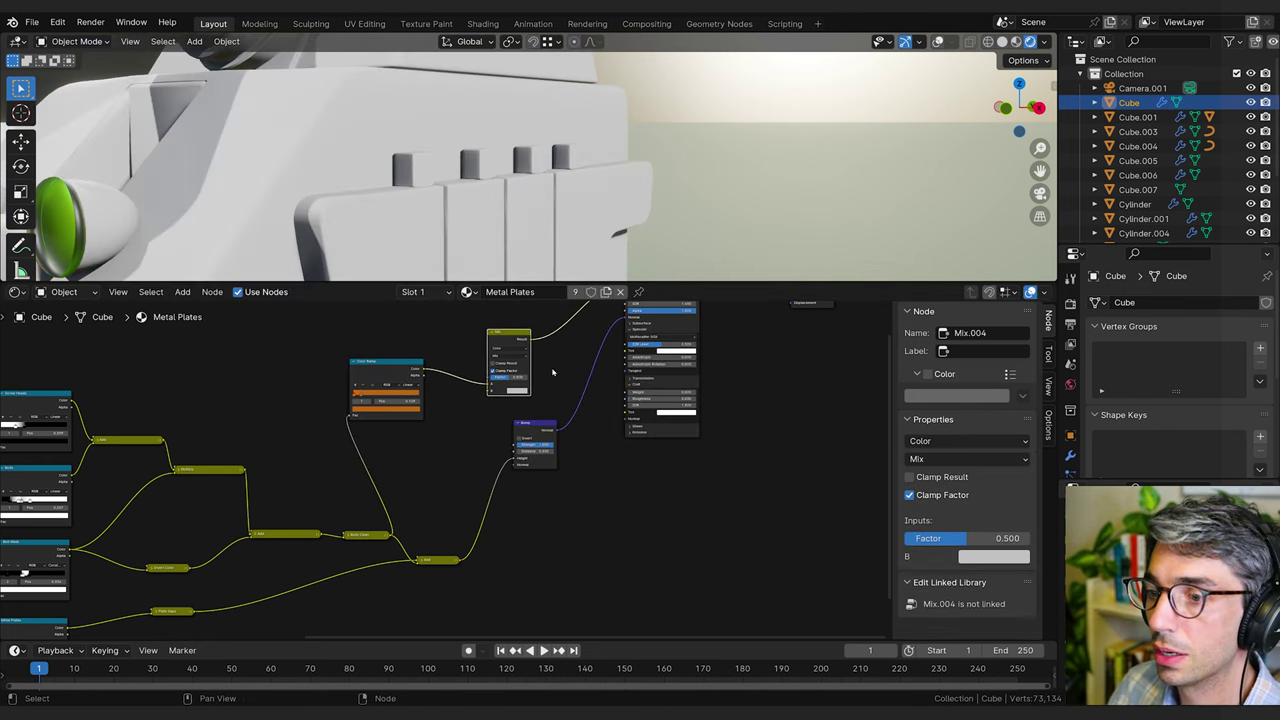
pyautogui.click(510, 358)
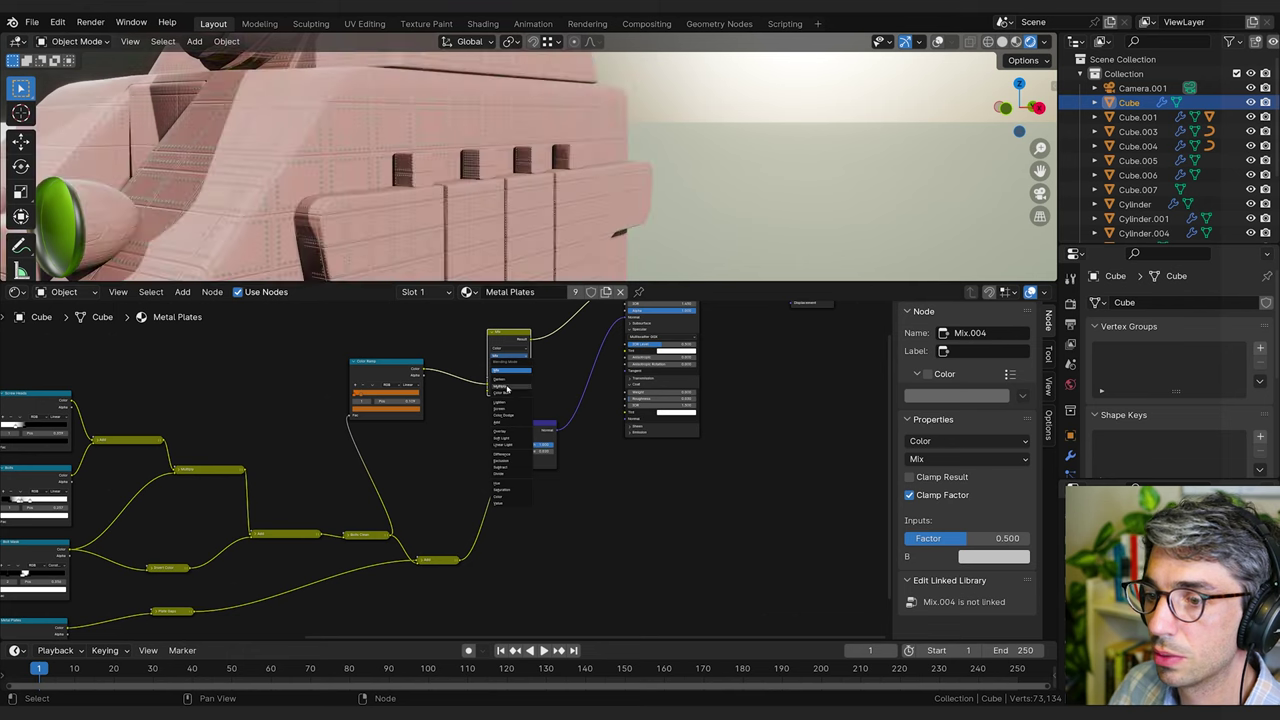
pyautogui.click(508, 381)
pyautogui.moveTo(508, 382); pyautogui.dragTo(527, 386)
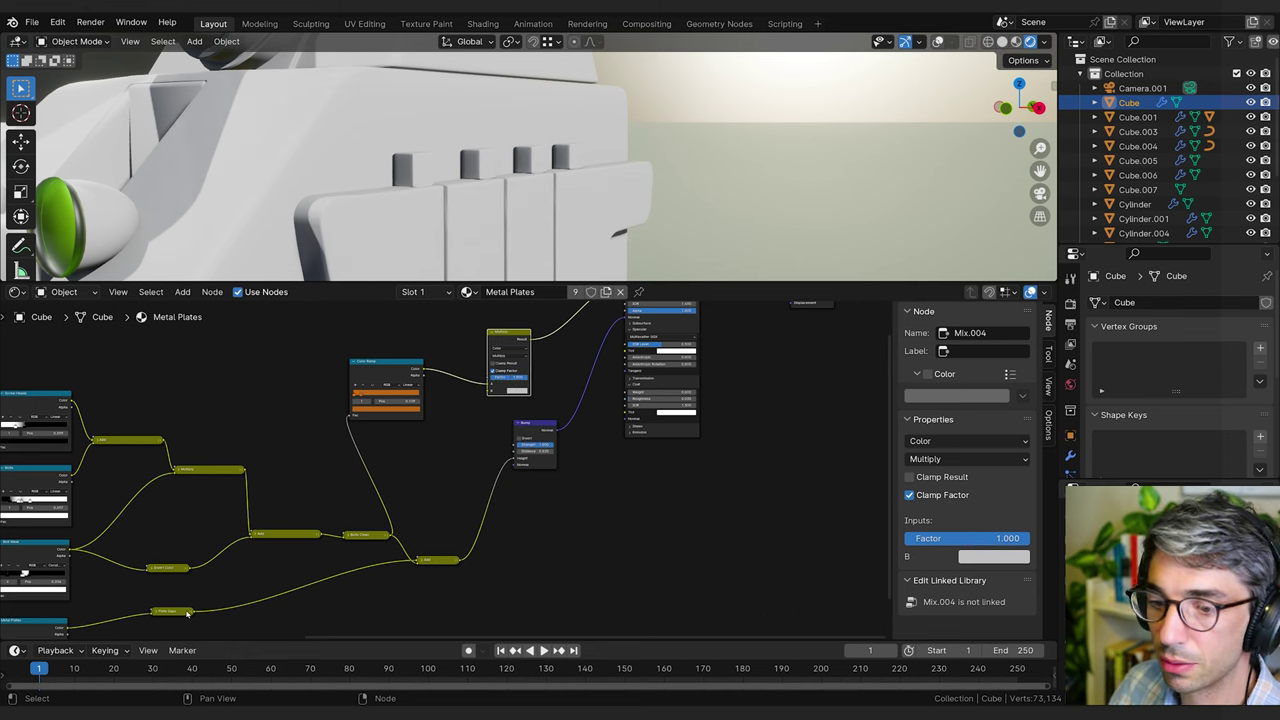
# Try feeding the Plate Gaps output into the Multiply node's B input, spacing the orange ramp and Multiply nodes apart.
pyautogui.moveTo(194, 612); pyautogui.dragTo(487, 398)
pyautogui.moveTo(566, 383); pyautogui.dragTo(379, 493, button='middle')
pyautogui.moveTo(237, 506); pyautogui.dragTo(251, 441)
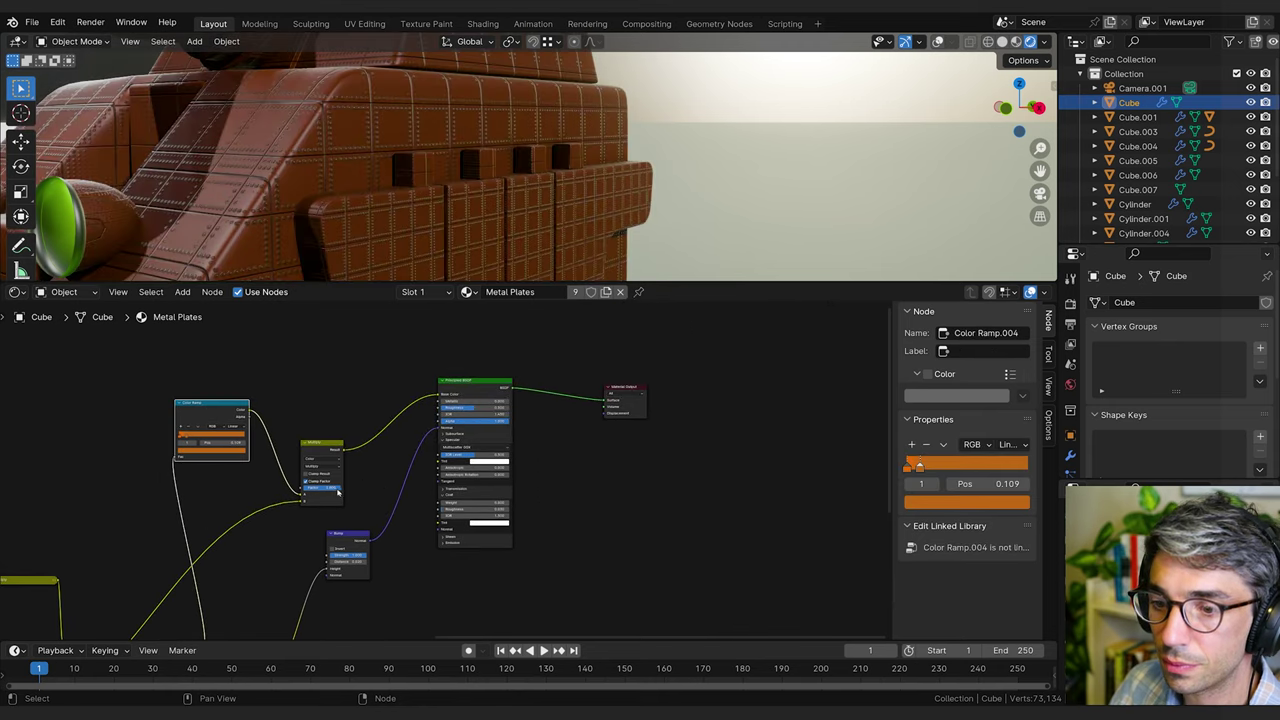
pyautogui.moveTo(338, 489)
pyautogui.mouseDown()
pyautogui.moveTo(310, 489)
pyautogui.moveTo(340, 489)
pyautogui.mouseUp()
pyautogui.moveTo(330, 453); pyautogui.dragTo(340, 448, button='middle')
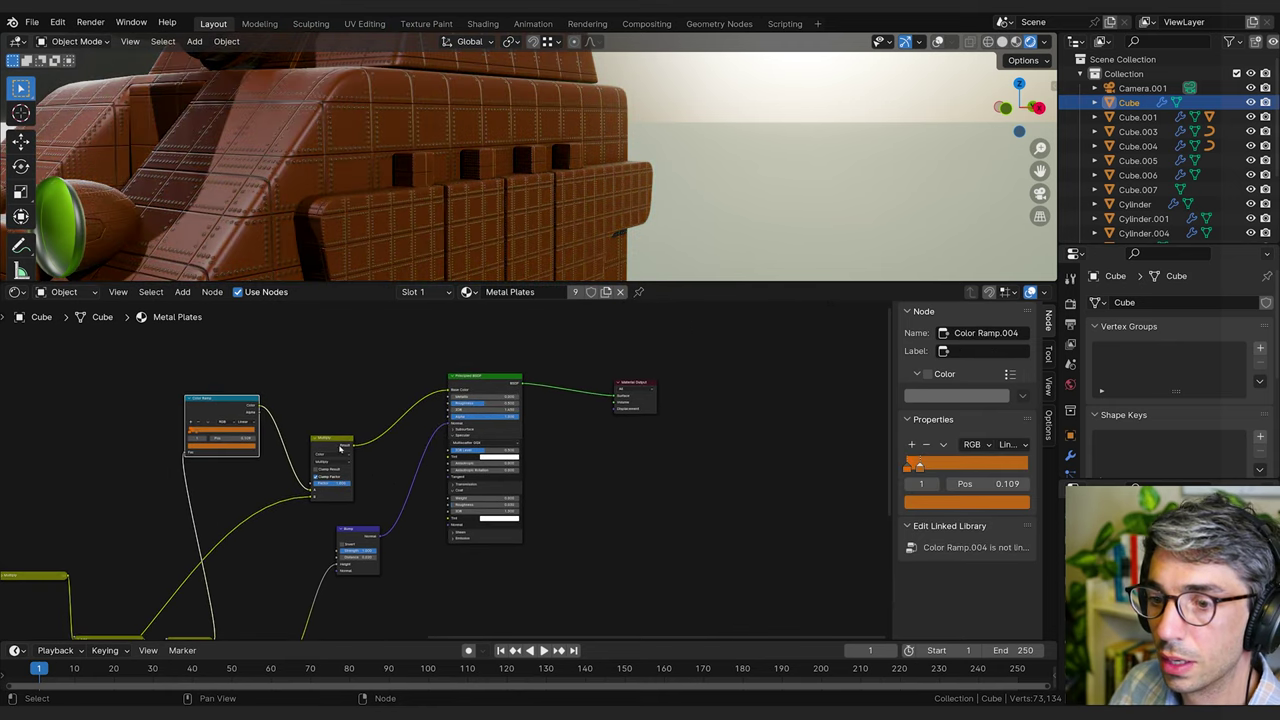
pyautogui.moveTo(340, 449); pyautogui.dragTo(364, 436)
pyautogui.moveTo(301, 506); pyautogui.dragTo(442, 363, button='middle')
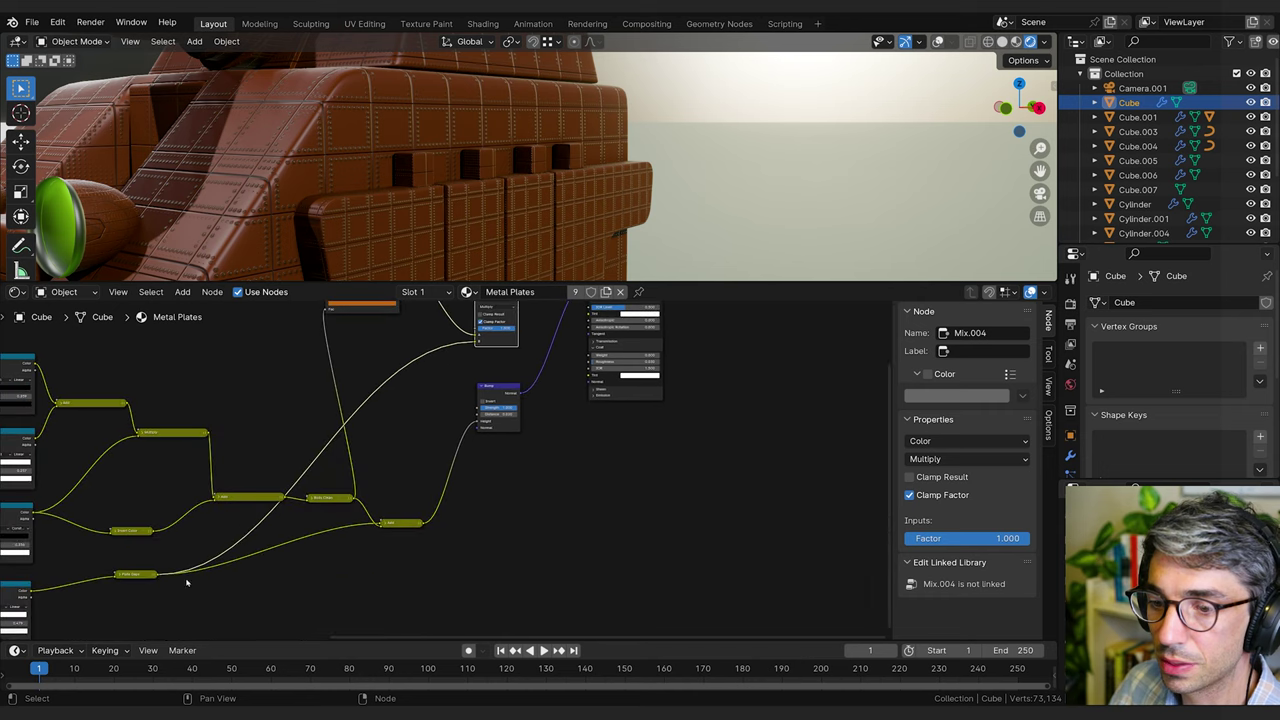
# Connect the Metal Plates ramp's Color output to the Multiply node's B input.
pyautogui.moveTo(258, 489); pyautogui.dragTo(443, 498, button='middle')
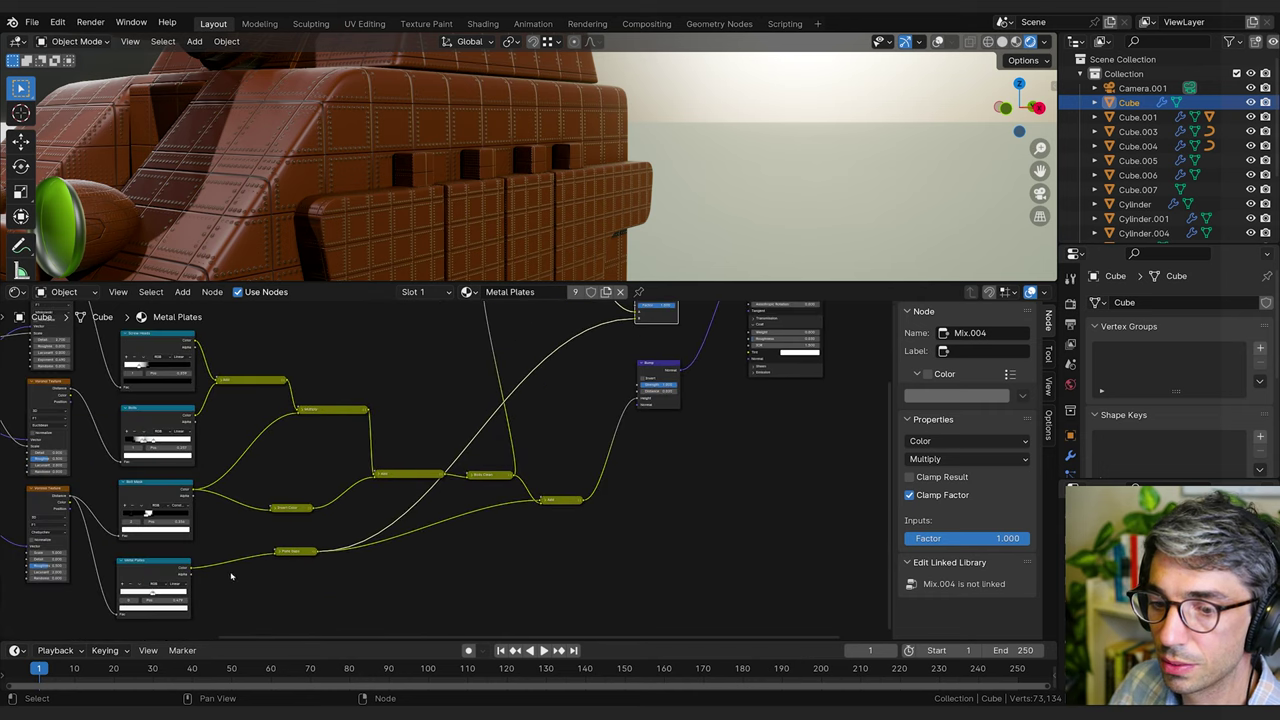
pyautogui.moveTo(203, 568); pyautogui.dragTo(131, 603, button='middle')
pyautogui.moveTo(119, 603); pyautogui.dragTo(565, 353)
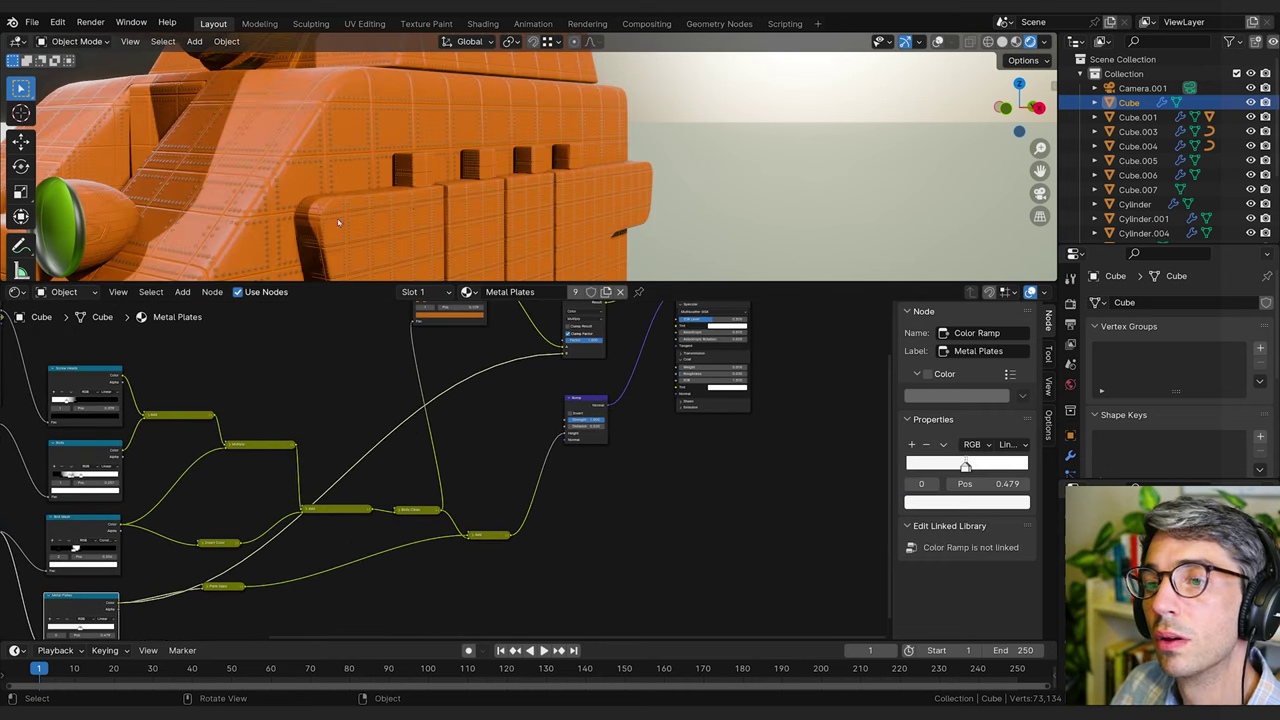
pyautogui.moveTo(600, 341); pyautogui.dragTo(495, 403, button='middle')
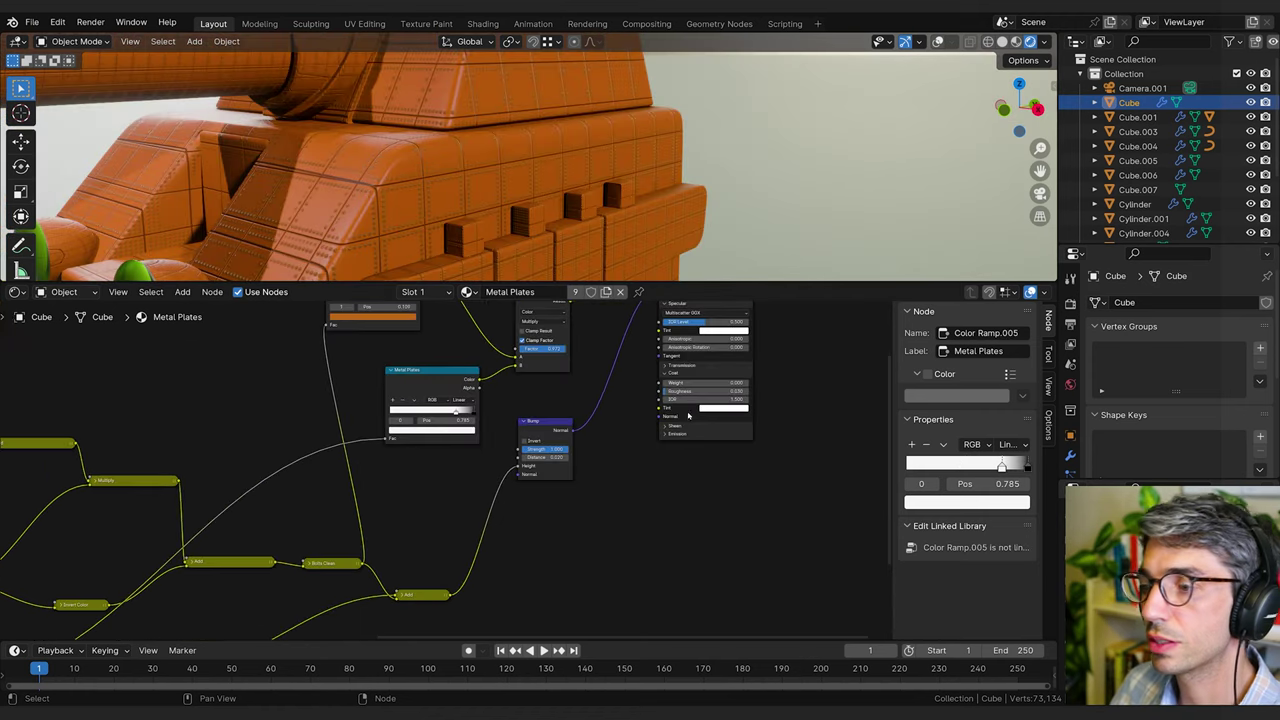
# Move the Principled BSDF and Material Output nodes farther from the Multiply node and make the shader slightly metallic.
pyautogui.moveTo(732, 319); pyautogui.dragTo(502, 414, button='middle')
pyautogui.click(476, 347)
pyautogui.keyDown('shift'); pyautogui.click(669, 349); pyautogui.keyUp('shift')
pyautogui.moveTo(669, 349); pyautogui.dragTo(811, 354)
pyautogui.click(730, 390)
pyautogui.moveTo(596, 379)
pyautogui.mouseDown()
pyautogui.moveTo(582, 379)
pyautogui.moveTo(658, 369)
pyautogui.moveTo(580, 369)
pyautogui.moveTo(600, 369)
pyautogui.mouseUp()
pyautogui.scroll(-3, 523, 217)
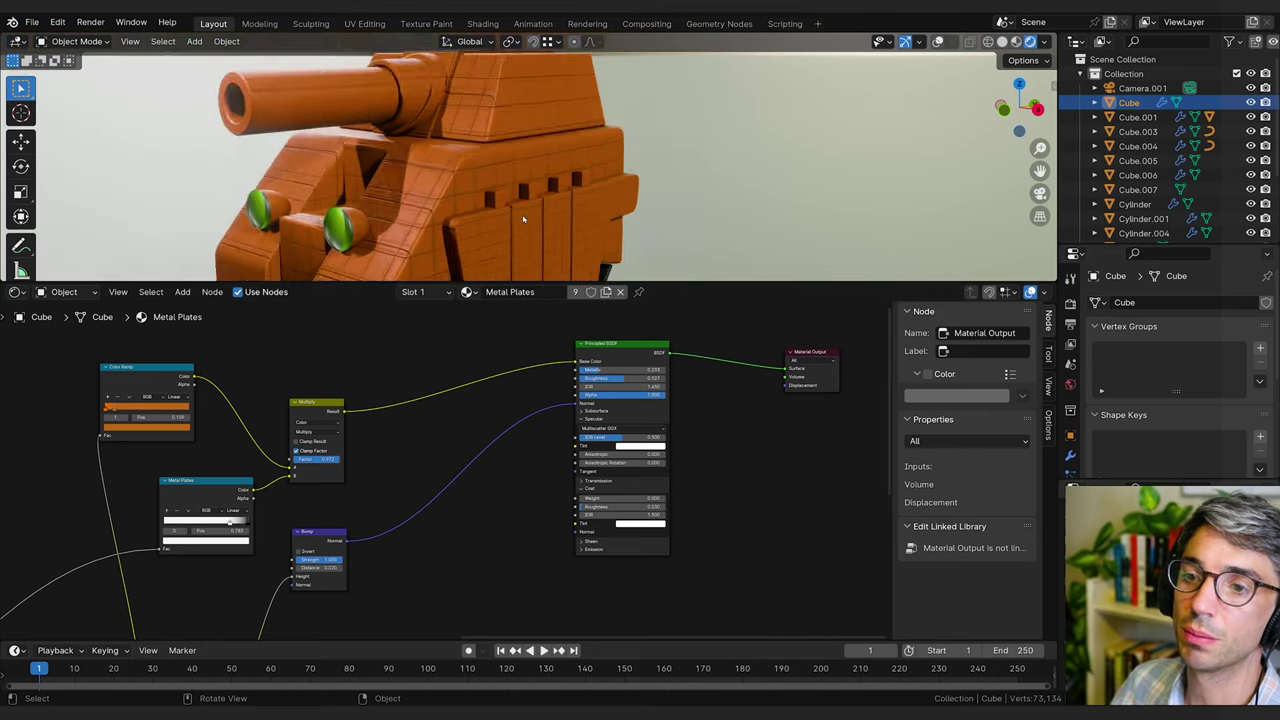
# Inspect the plates and bolts up close on the hull, and enlarge the 3D viewport to show the whole tank.
pyautogui.moveTo(523, 217); pyautogui.dragTo(594, 181, button='middle')
pyautogui.scroll(5, 594, 181)
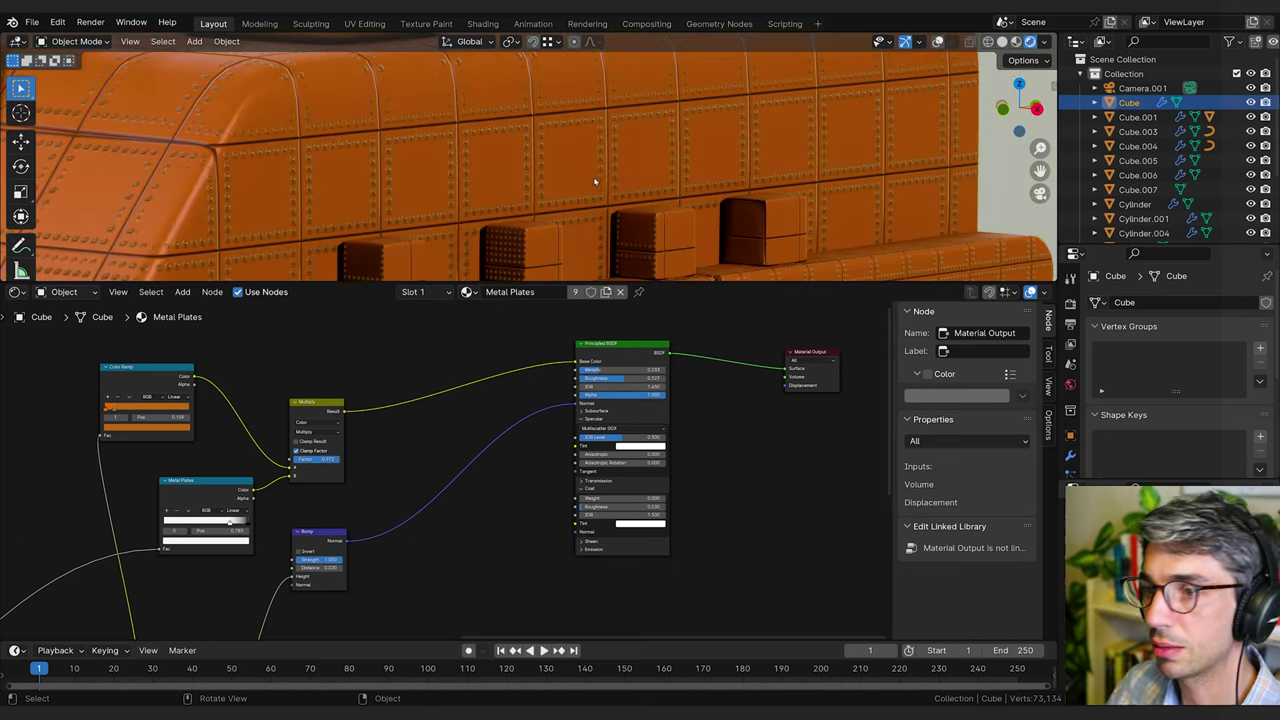
pyautogui.scroll(-5, 628, 185)
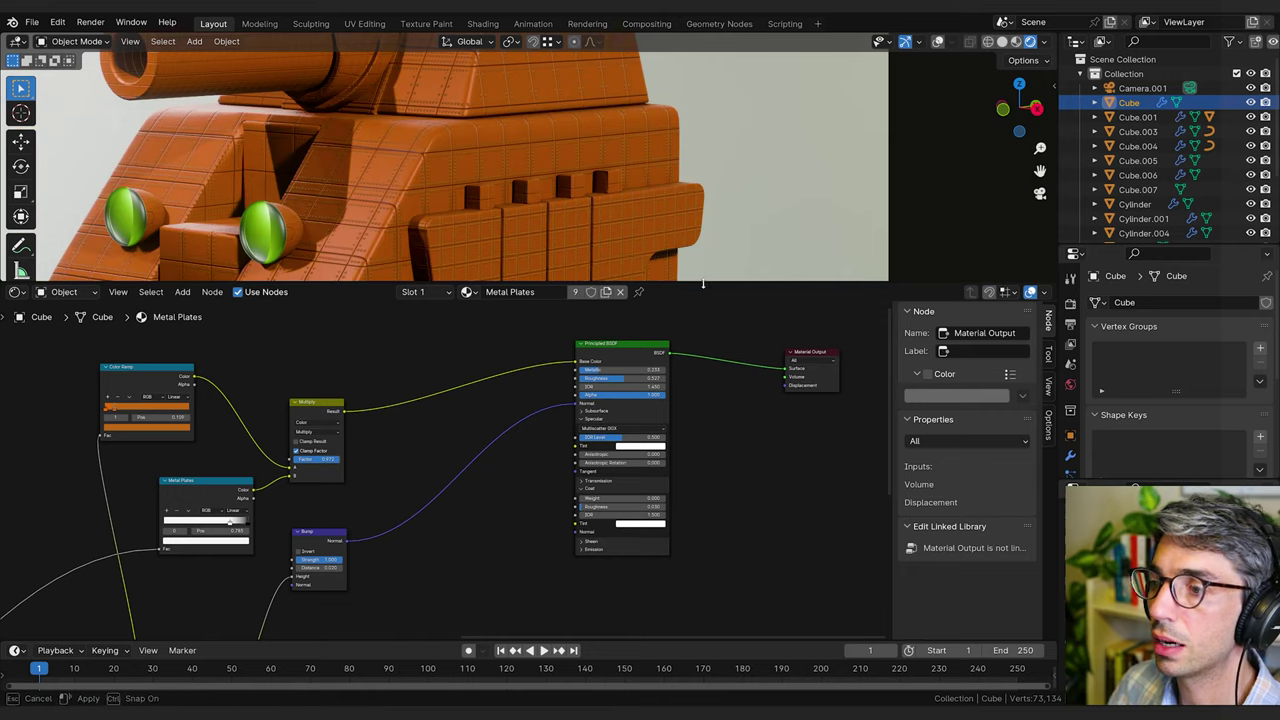
pyautogui.moveTo(702, 283); pyautogui.dragTo(672, 392)
pyautogui.scroll(-1, 385, 200)
pyautogui.keyDown('shift'); pyautogui.moveTo(383, 194); pyautogui.dragTo(438, 164, button='middle'); pyautogui.keyUp('shift')
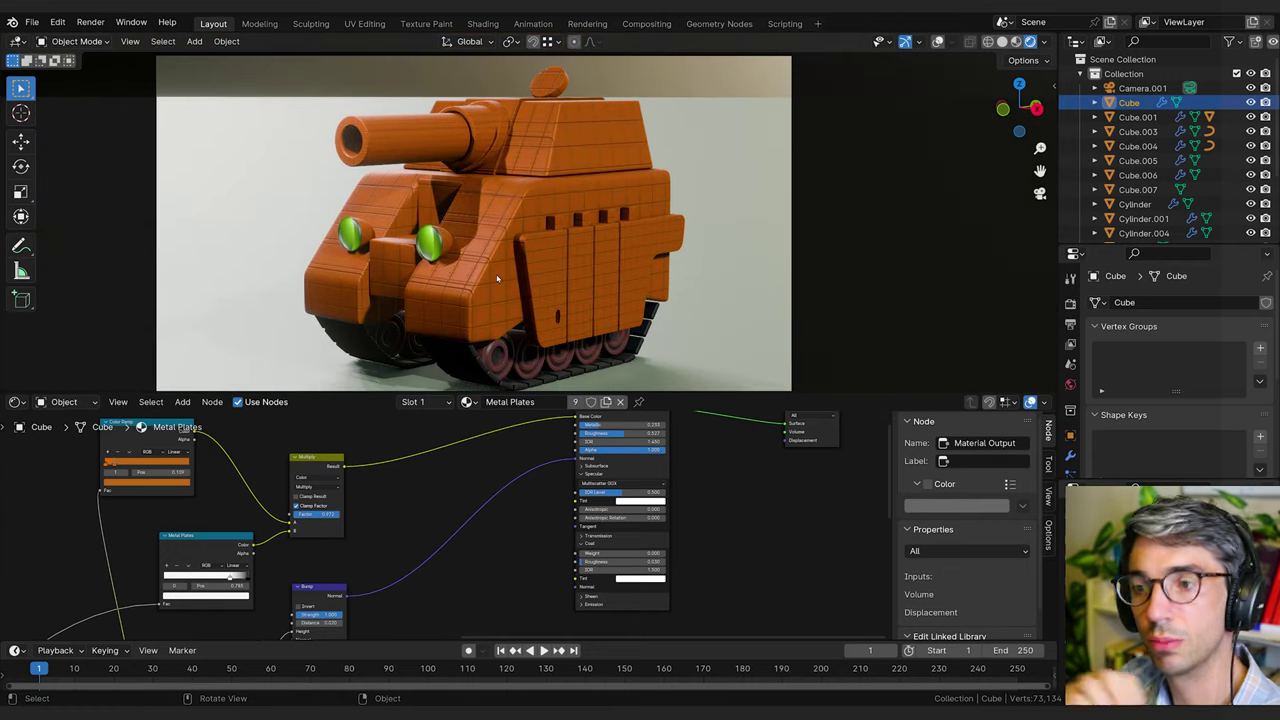
# Rearrange the coordinate nodes so Texture Coordinate passes through a Scale node into Mapping, which feeds the two Scale nodes.
pyautogui.scroll(-6, 520, 480)
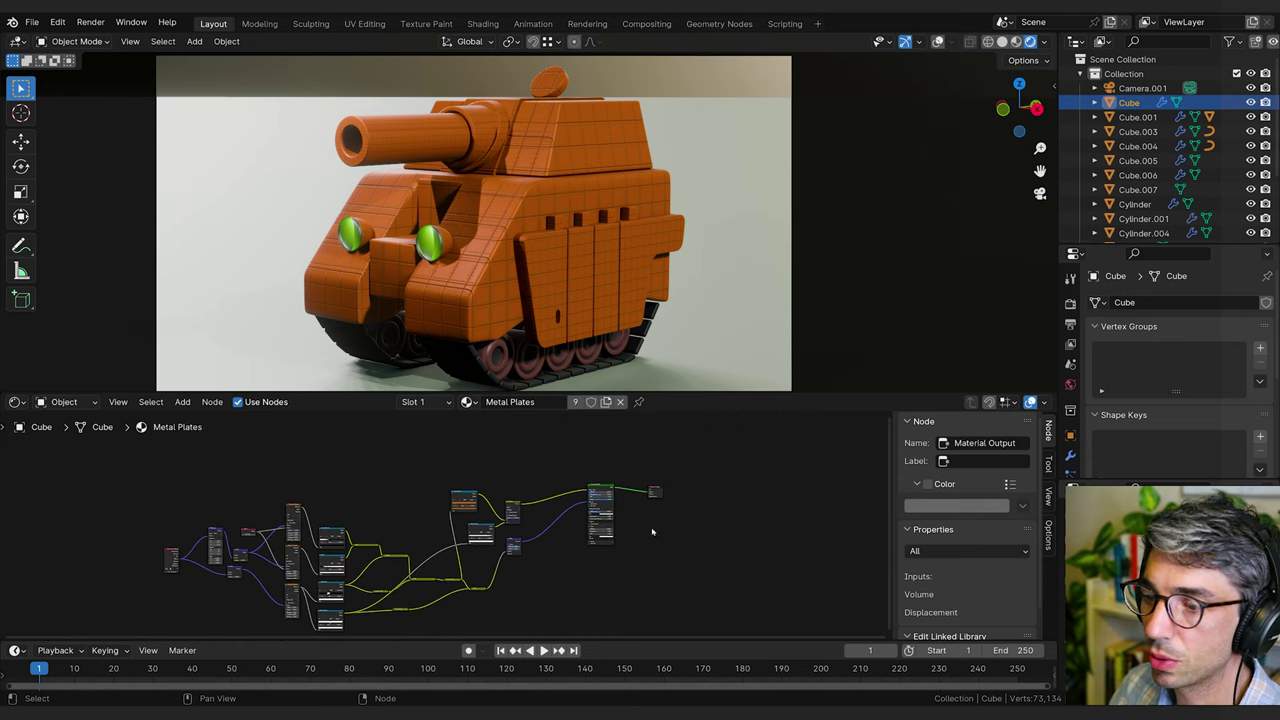
pyautogui.scroll(2, 652, 532)
pyautogui.moveTo(652, 532); pyautogui.dragTo(751, 515, button='middle')
pyautogui.scroll(6, 463, 500)
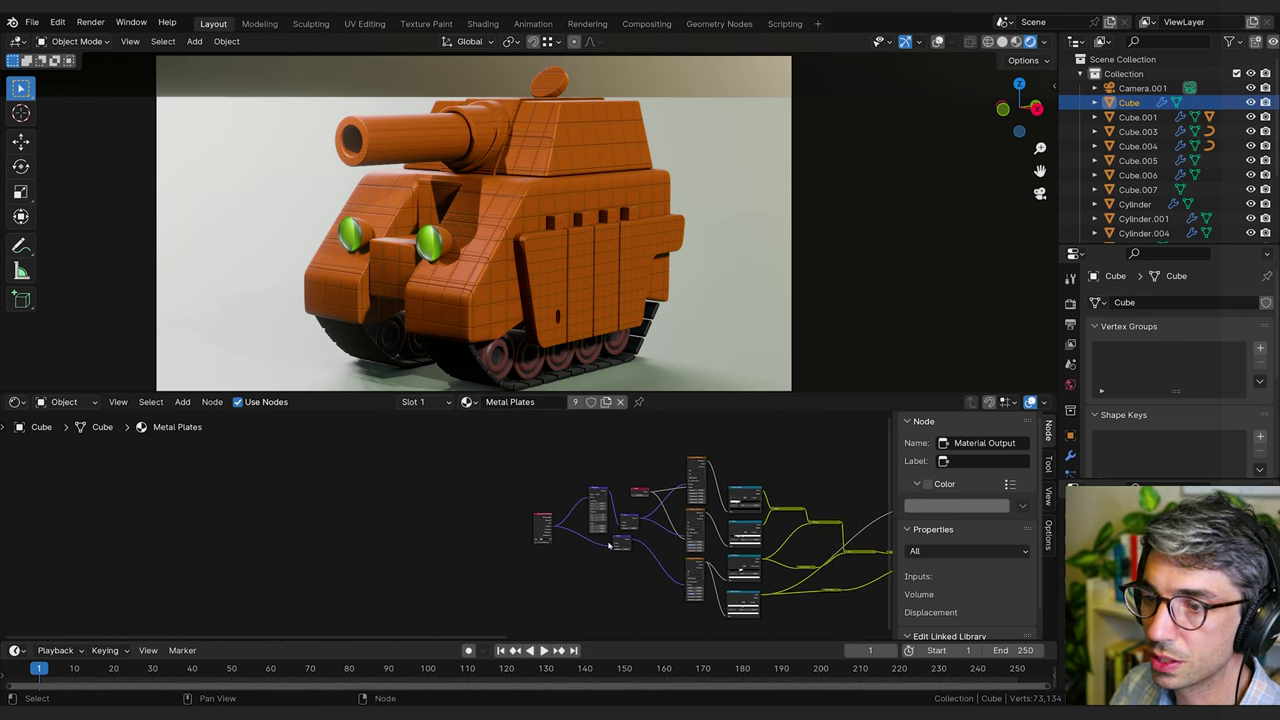
pyautogui.scroll(1, 434, 520)
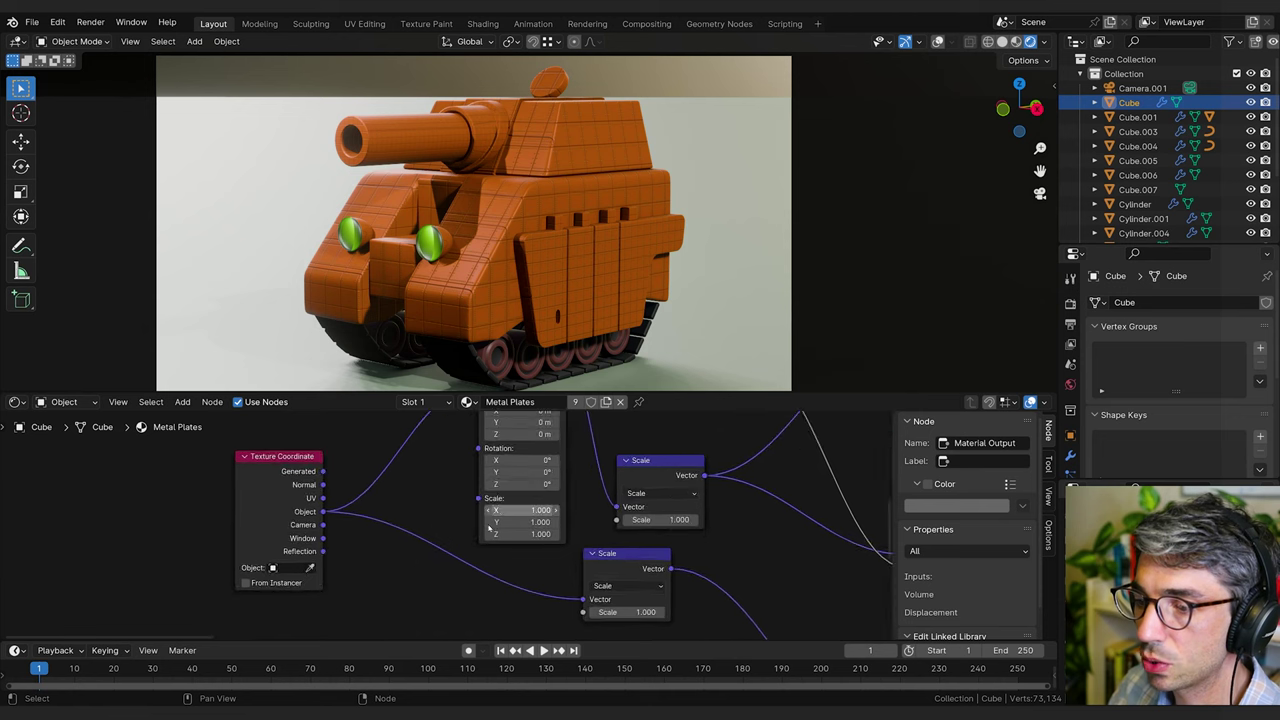
pyautogui.moveTo(379, 505); pyautogui.dragTo(291, 536, button='middle')
pyautogui.moveTo(594, 540); pyautogui.dragTo(558, 492)
pyautogui.scroll(-2, 558, 490)
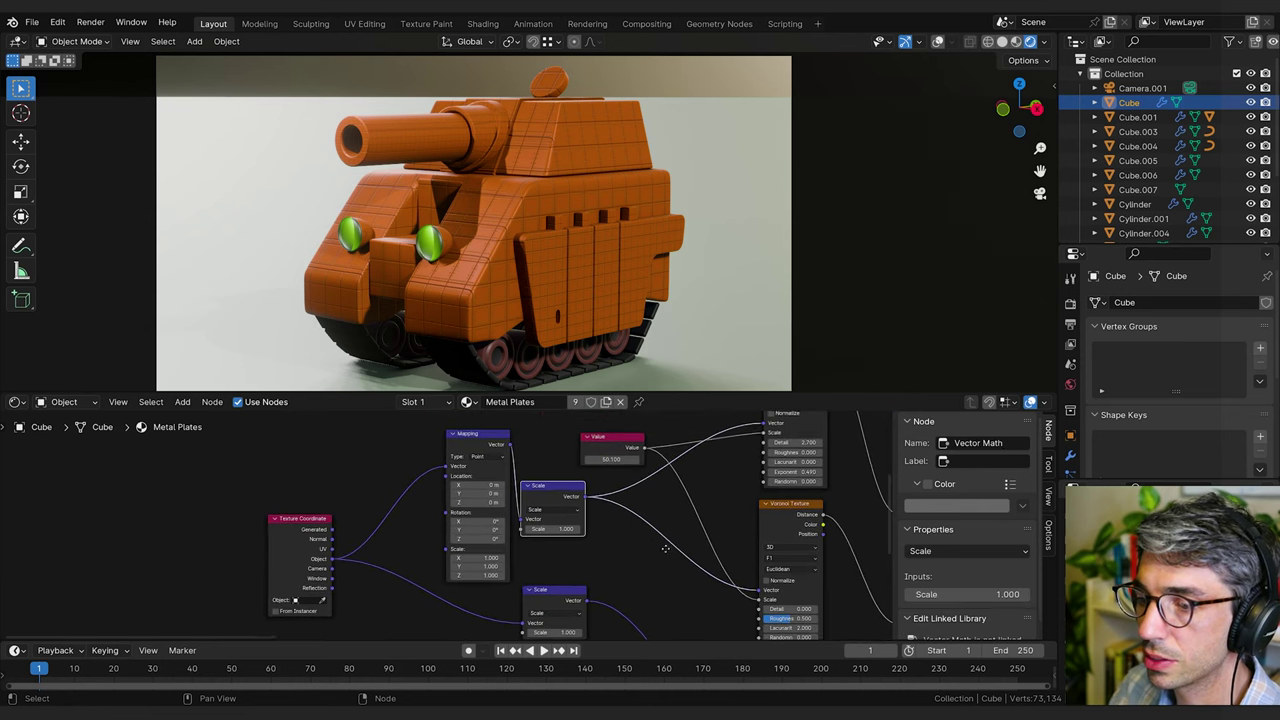
pyautogui.click(467, 449)
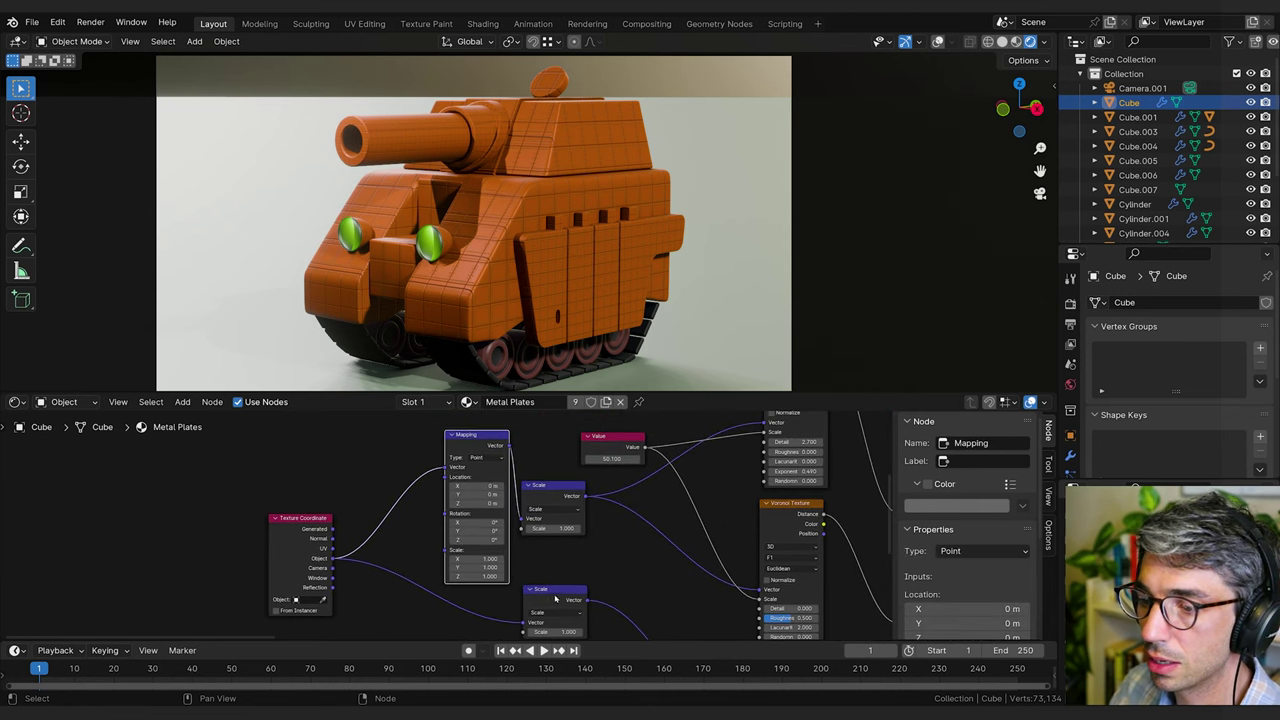
pyautogui.moveTo(555, 599)
pyautogui.mouseDown()
pyautogui.moveTo(564, 577)
pyautogui.moveTo(563, 608)
pyautogui.mouseUp()
pyautogui.moveTo(563, 608); pyautogui.dragTo(542, 517, button='middle')
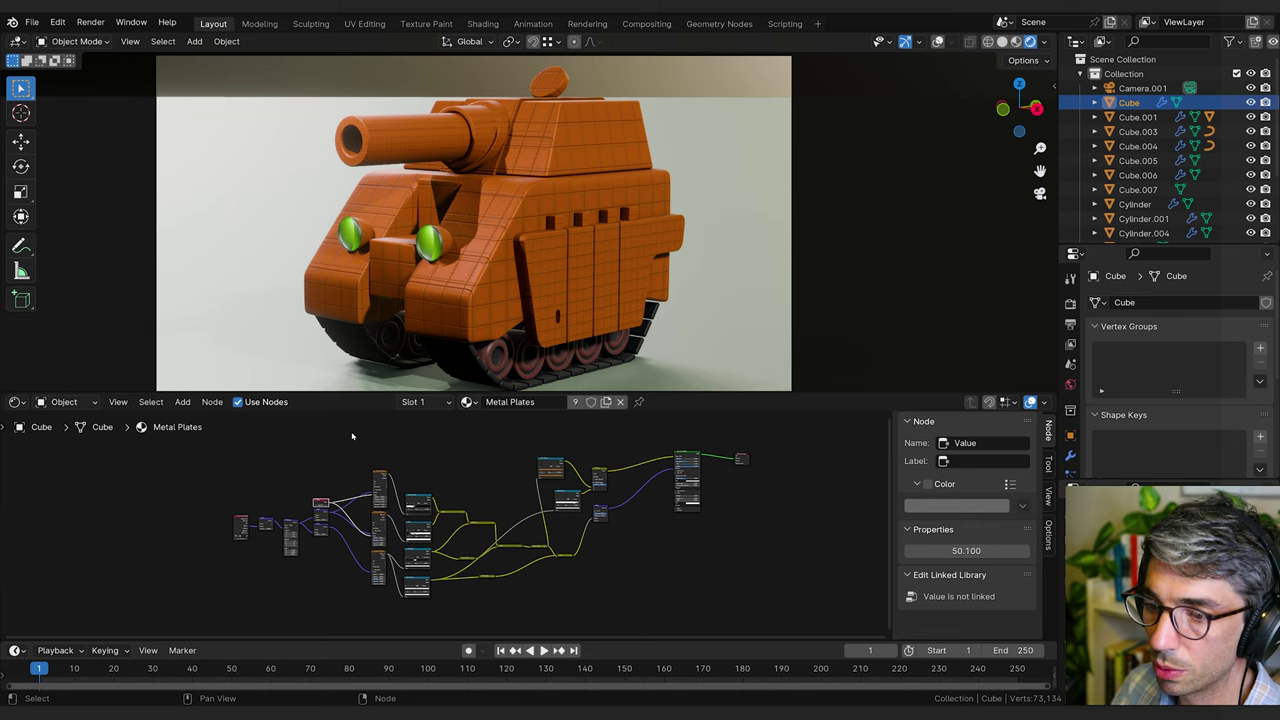
# Group all nodes from the Voronoi textures through the Principled BSDF, and move the group closer to the Scale nodes.
pyautogui.moveTo(363, 425); pyautogui.dragTo(730, 632)
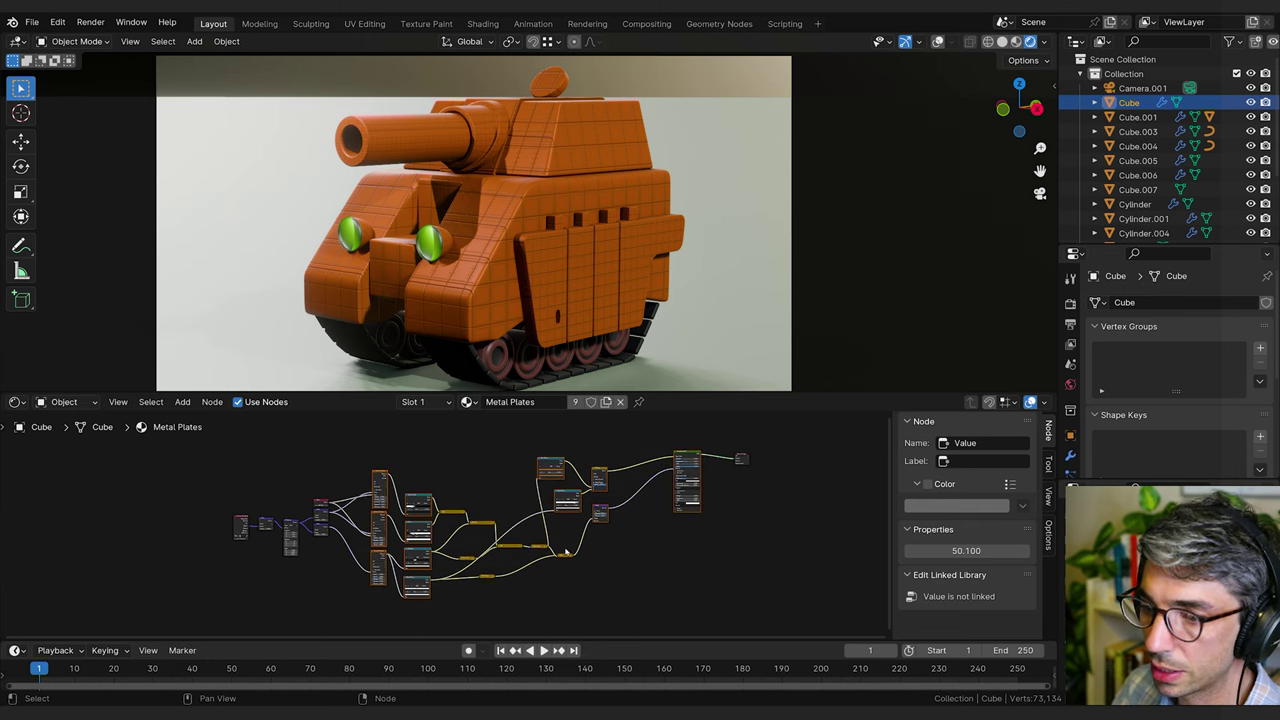
pyautogui.hotkey('ctrl', 'g')
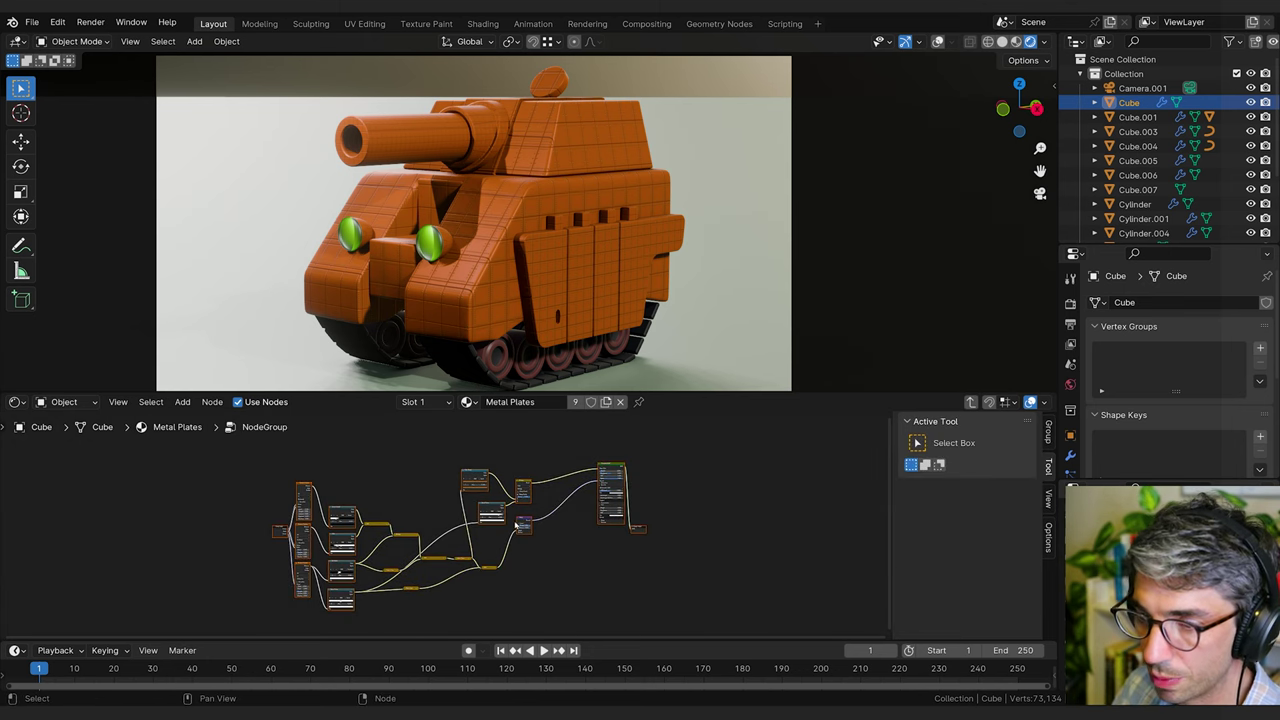
pyautogui.press('Tab')
pyautogui.moveTo(446, 514); pyautogui.dragTo(550, 480, button='middle')
pyautogui.scroll(9, 526, 529)
pyautogui.moveTo(779, 464); pyautogui.dragTo(569, 533, button='middle')
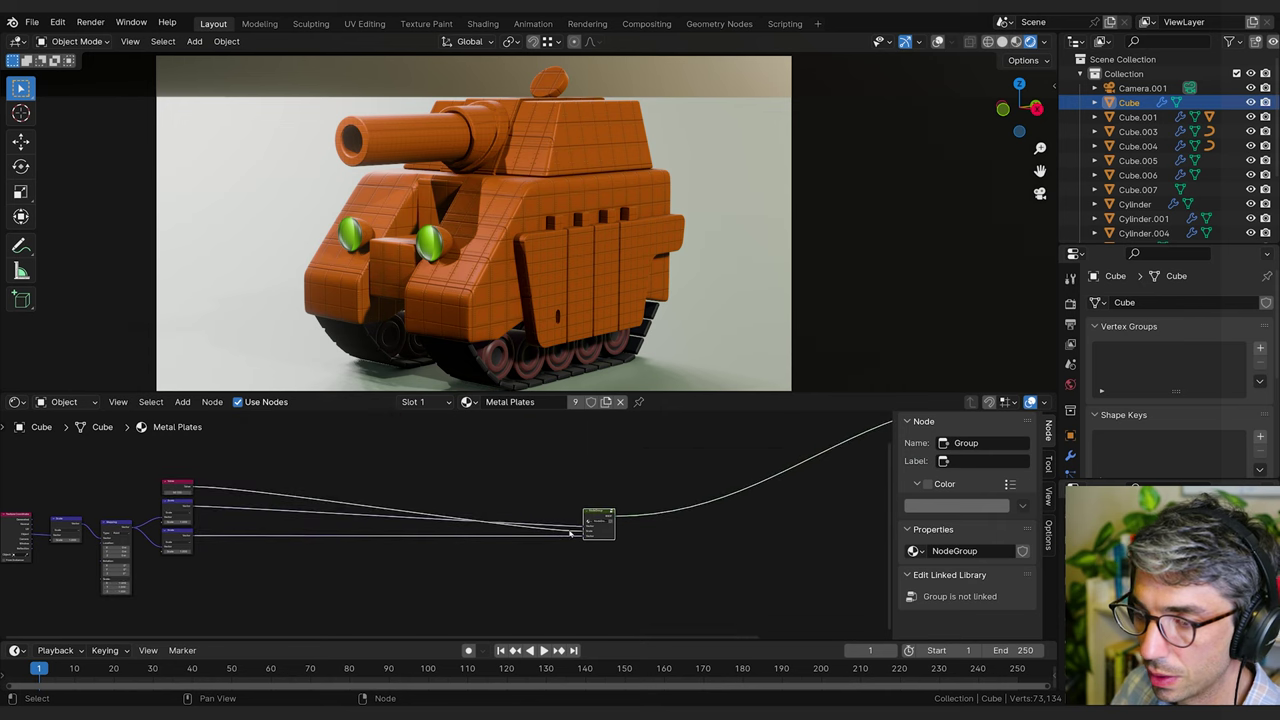
pyautogui.moveTo(595, 516); pyautogui.dragTo(519, 486)
pyautogui.scroll(-2, 697, 520)
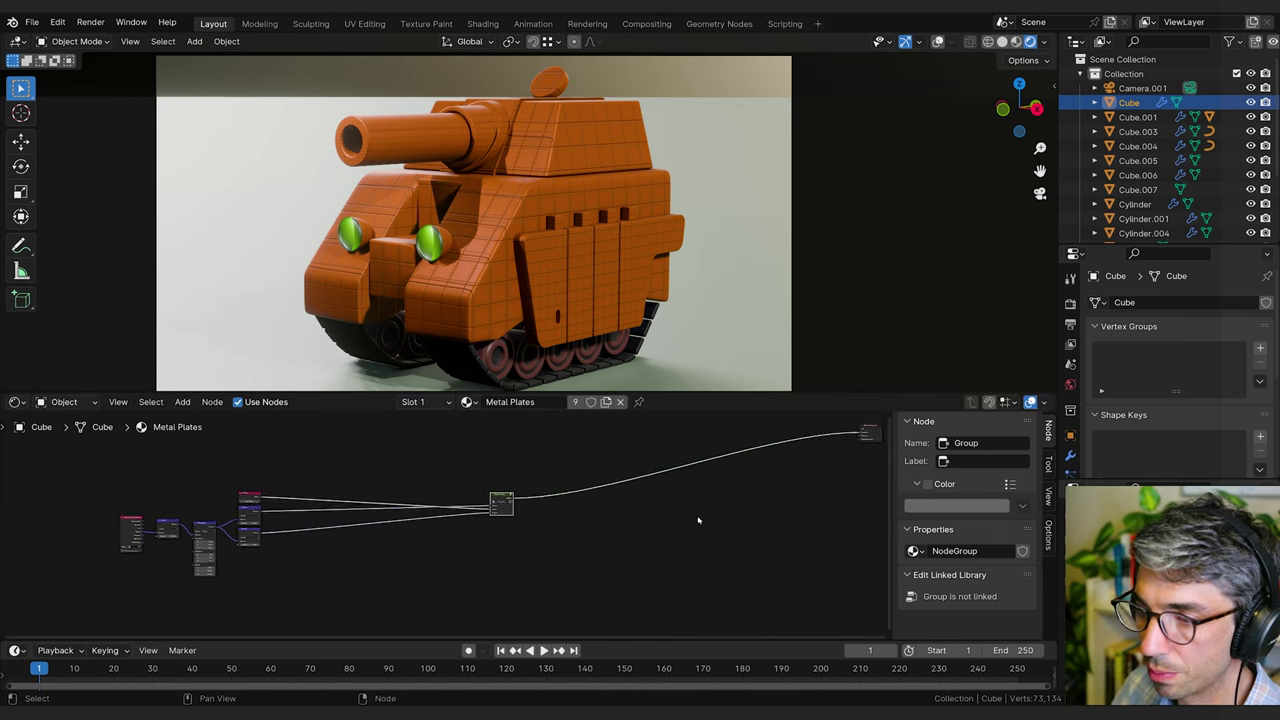
# Open the node group to review its contents and return to the Metal Plates node tree.
pyautogui.moveTo(697, 520); pyautogui.dragTo(363, 544, button='middle')
pyautogui.keyDown('ctrl'); pyautogui.scroll(5, 590, 538); pyautogui.keyUp('ctrl')
pyautogui.press('Tab')
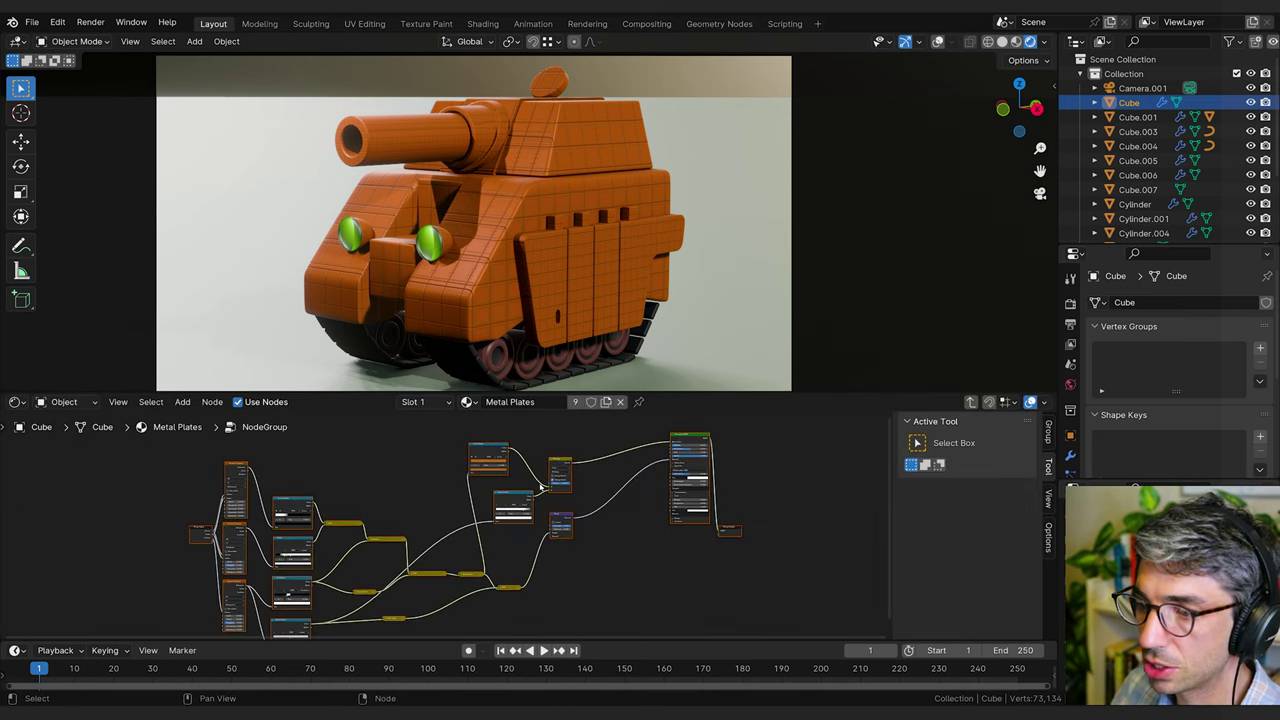
pyautogui.press('Tab')
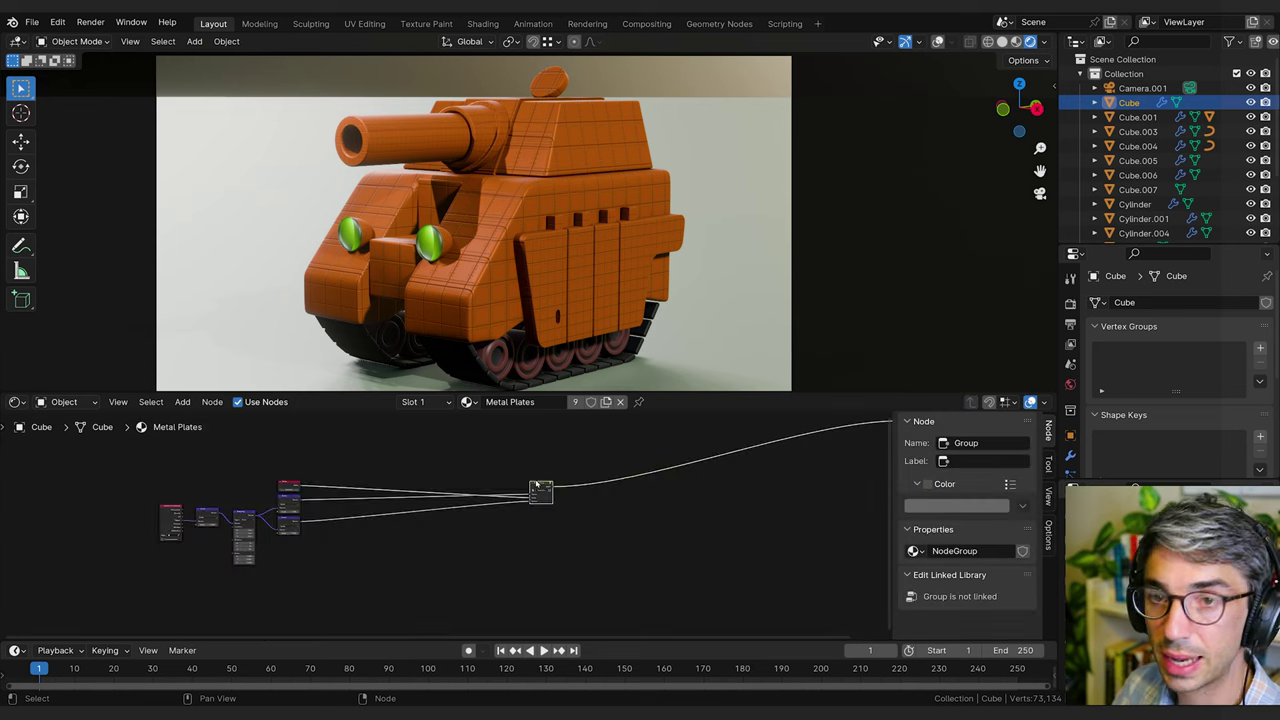
pyautogui.keyDown('ctrl'); pyautogui.scroll(5, 560, 510); pyautogui.keyUp('ctrl')
pyautogui.moveTo(607, 544); pyautogui.dragTo(616, 545, button='middle')
pyautogui.scroll(-3, 626, 549)
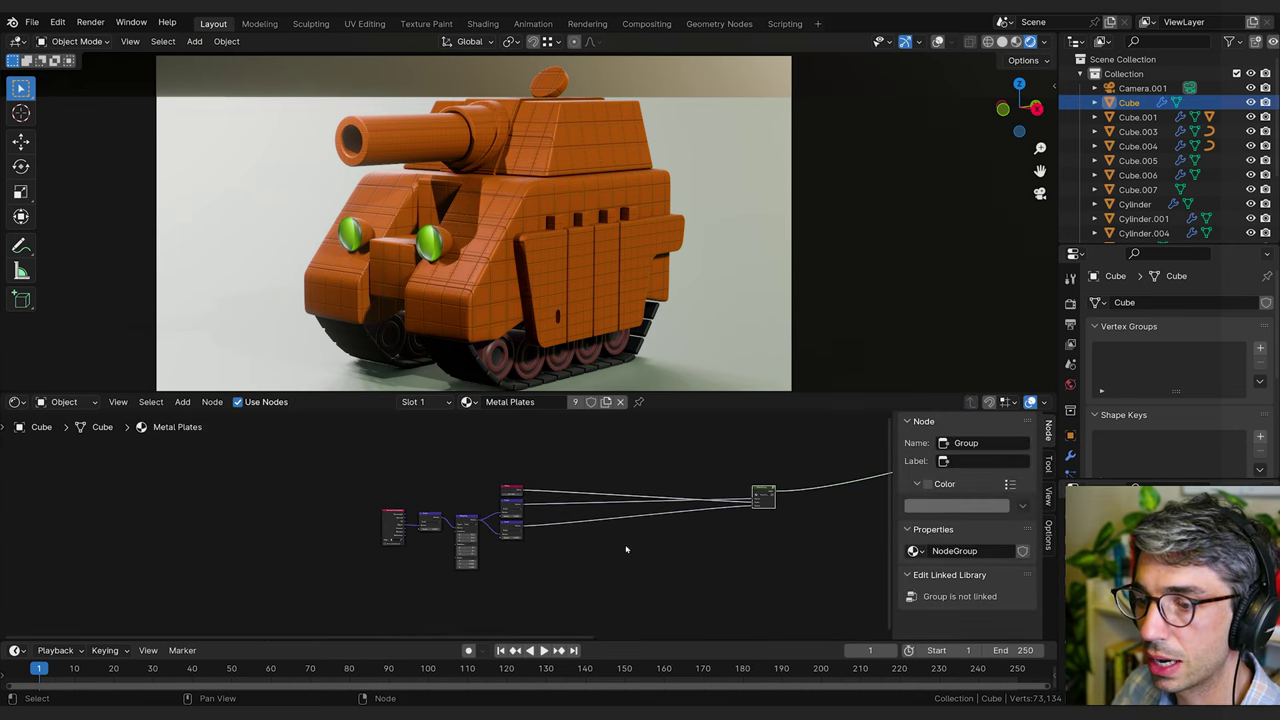
# Move the coordinate, Mapping, Scale and Value nodes up to the node group and bring Material Output close beside it.
pyautogui.scroll(1, 626, 549)
pyautogui.moveTo(567, 453); pyautogui.dragTo(422, 566)
pyautogui.press('g')
pyautogui.click(635, 553)
pyautogui.keyDown('ctrl'); pyautogui.scroll(-5, 635, 552); pyautogui.keyUp('ctrl')
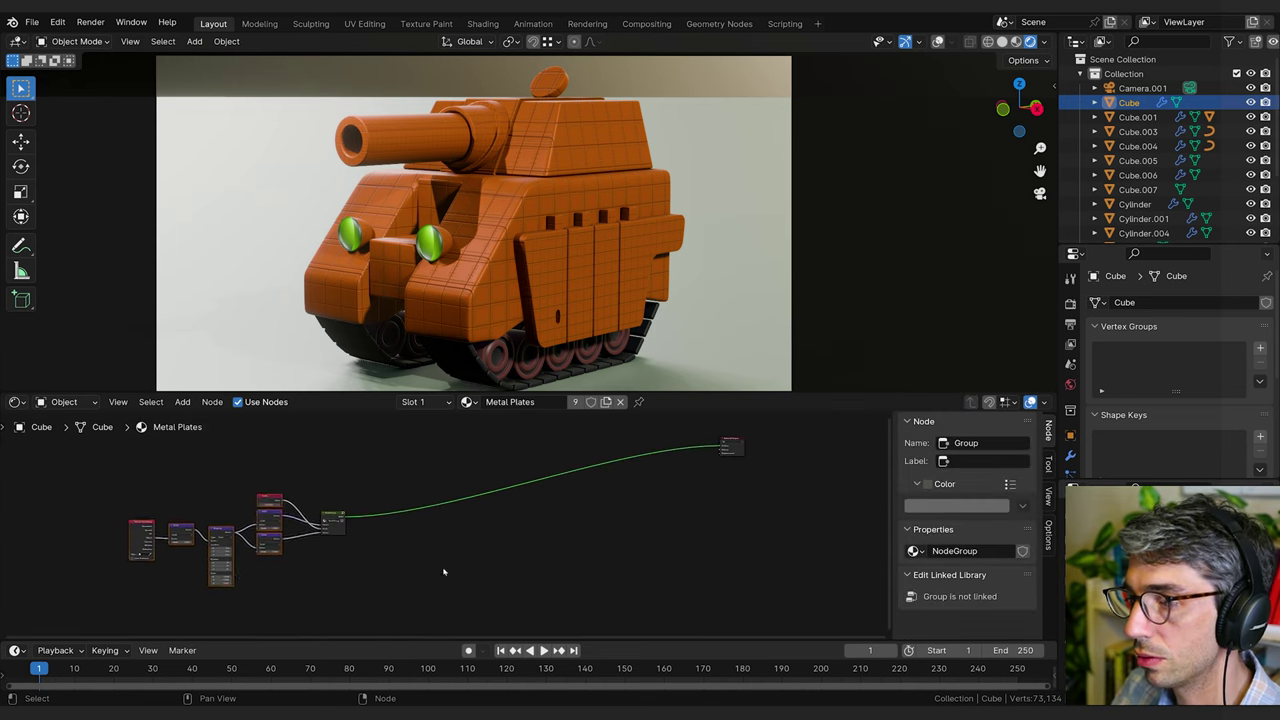
pyautogui.click(733, 443)
pyautogui.press('g')
pyautogui.click(390, 512)
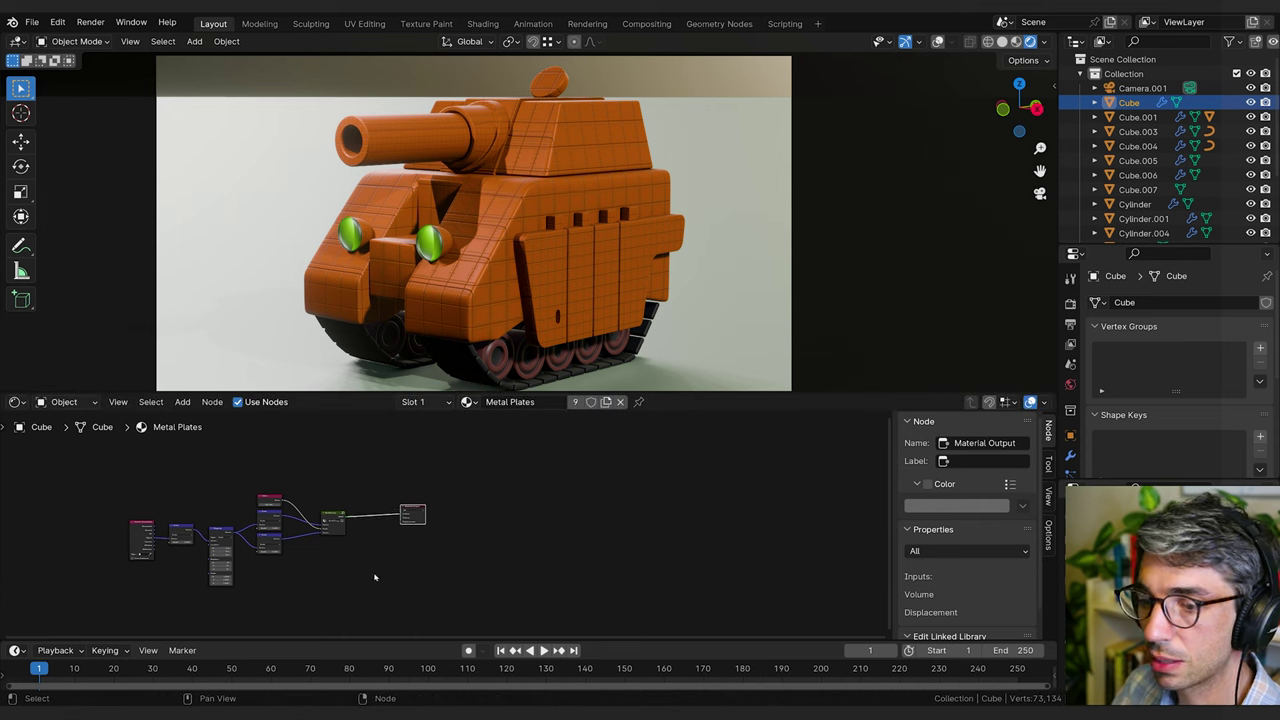
pyautogui.scroll(3, 340, 545)
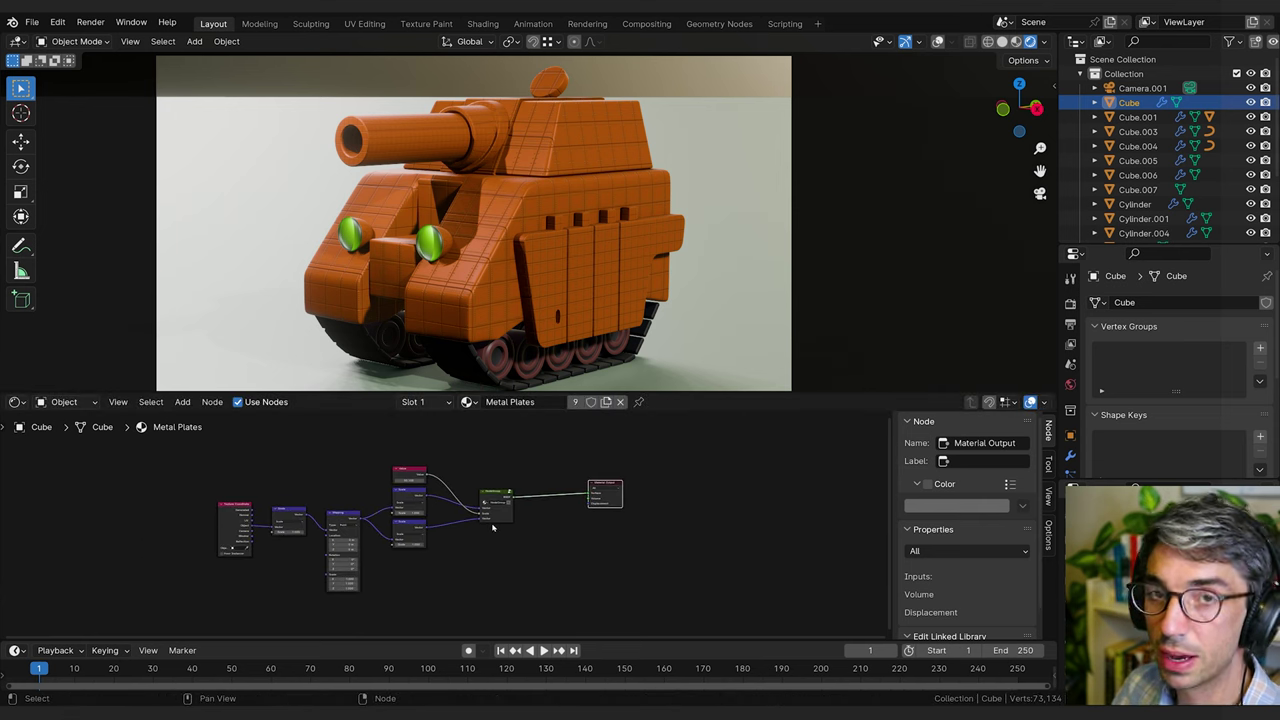
# Select the tank's side armor panel, Cube.006, and make its Metal Plates material a single-user copy.
pyautogui.click(814, 491)
pyautogui.click(585, 240)
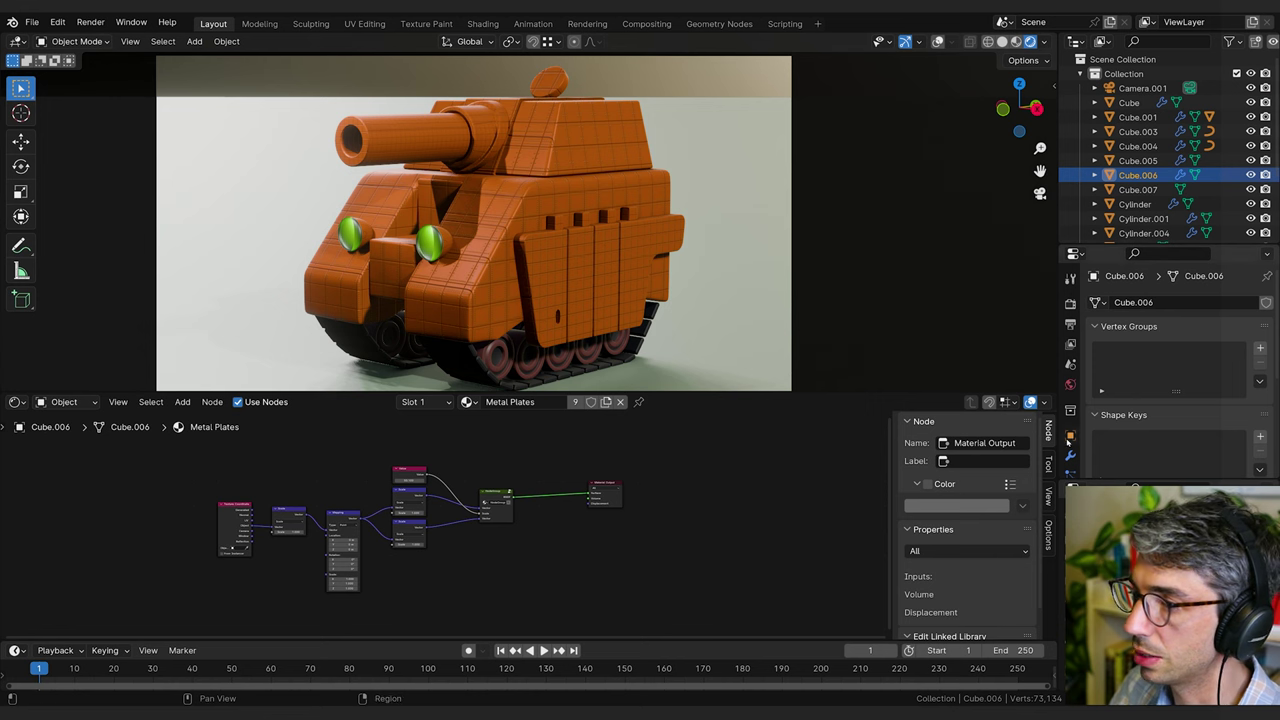
pyautogui.scroll(-3, 1070, 420)
pyautogui.click(1070, 431)
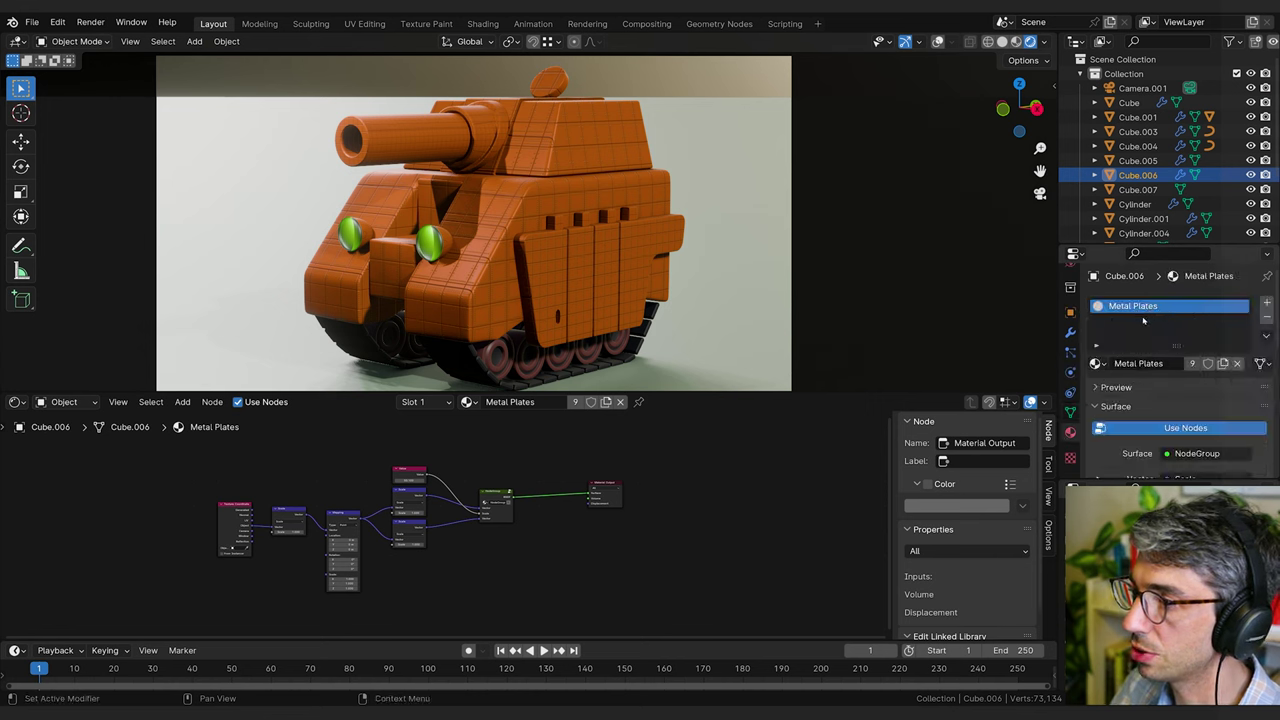
pyautogui.click(1193, 366)
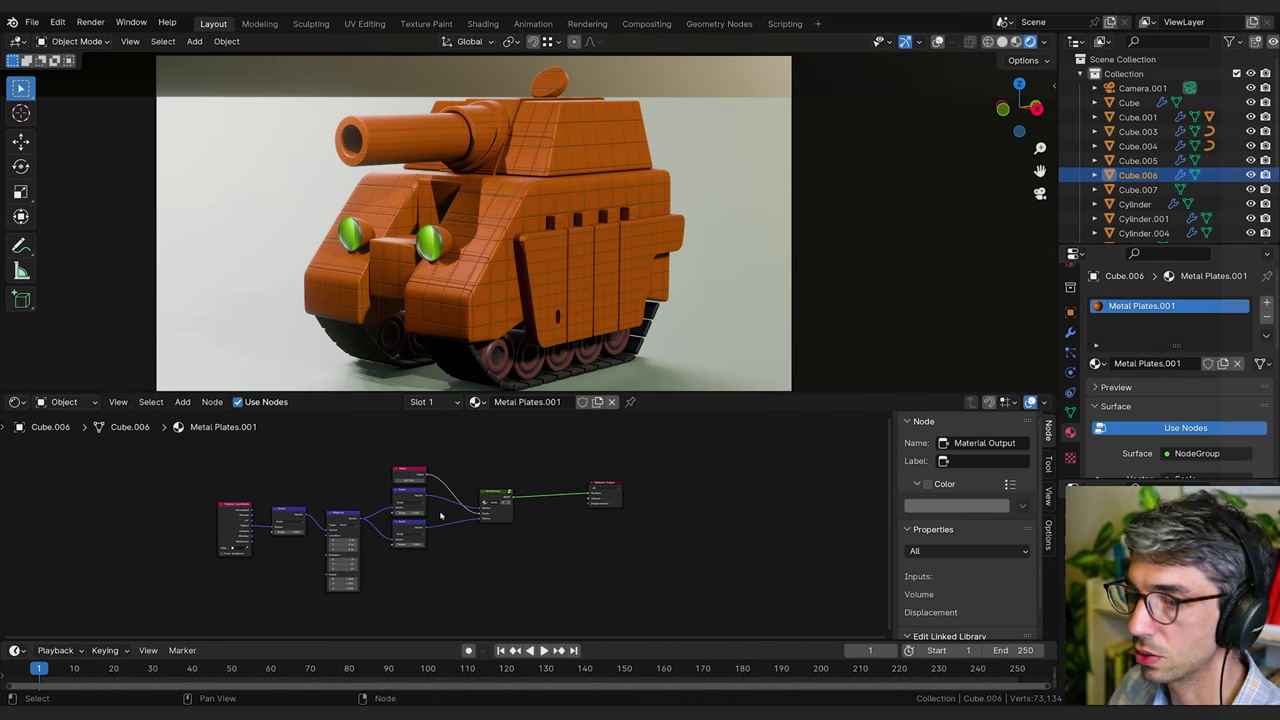
# Check the contents of the node group in the copied material and return to the material's node tree.
pyautogui.press('Home')
pyautogui.click(523, 486)
pyautogui.press('Tab')
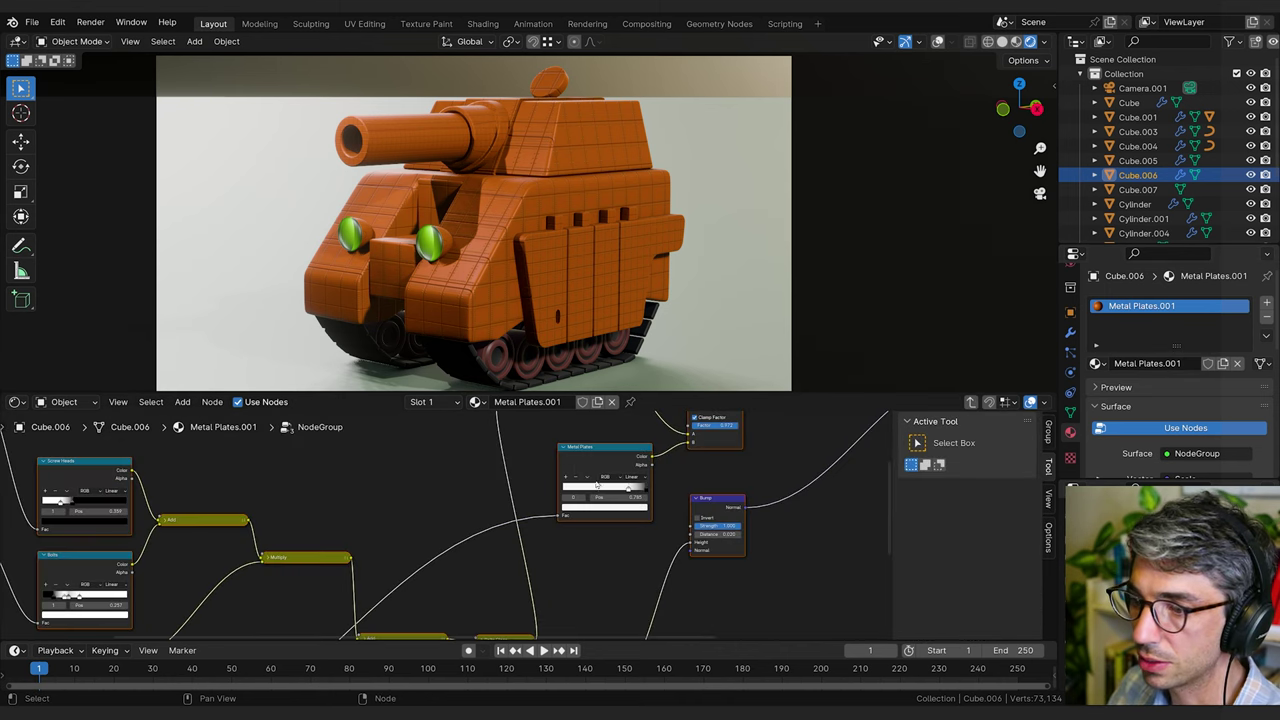
pyautogui.press('Tab')
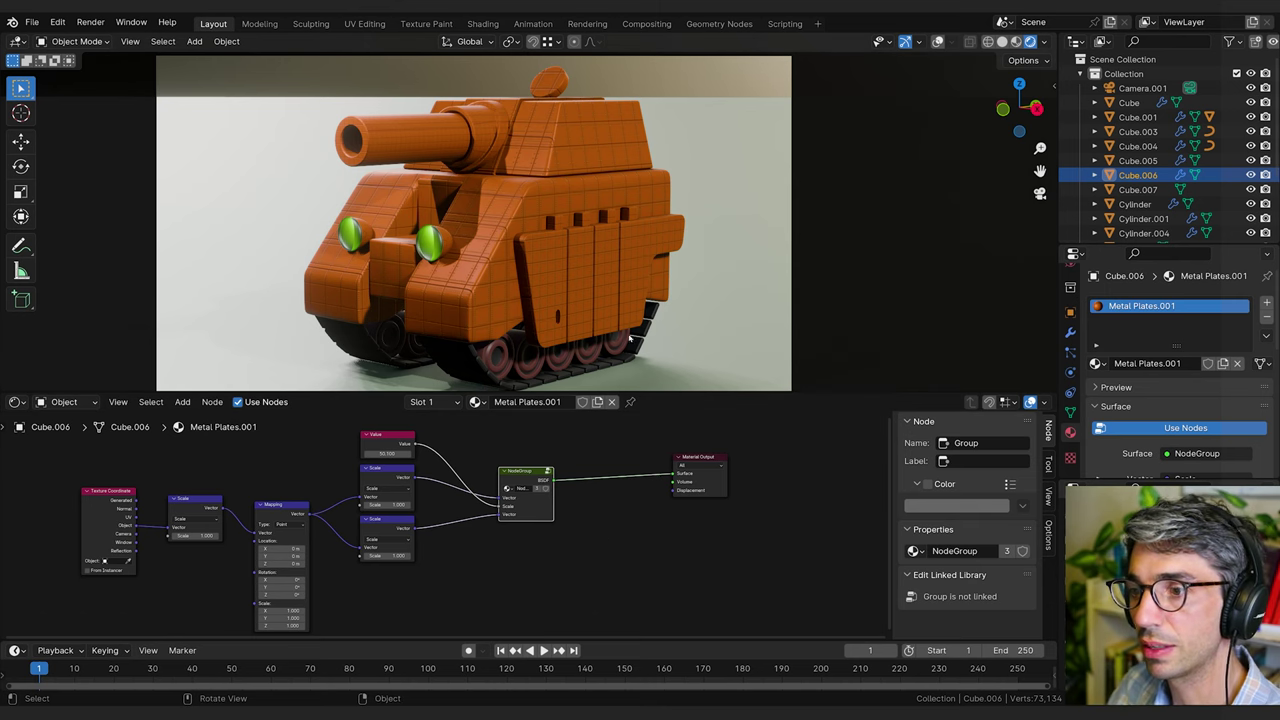
# Set the Scale node between Texture Coordinate and Mapping to 0.140 and shift the Mapping location to -0.1 m in Y.
pyautogui.moveTo(478, 527); pyautogui.dragTo(680, 502, button='middle')
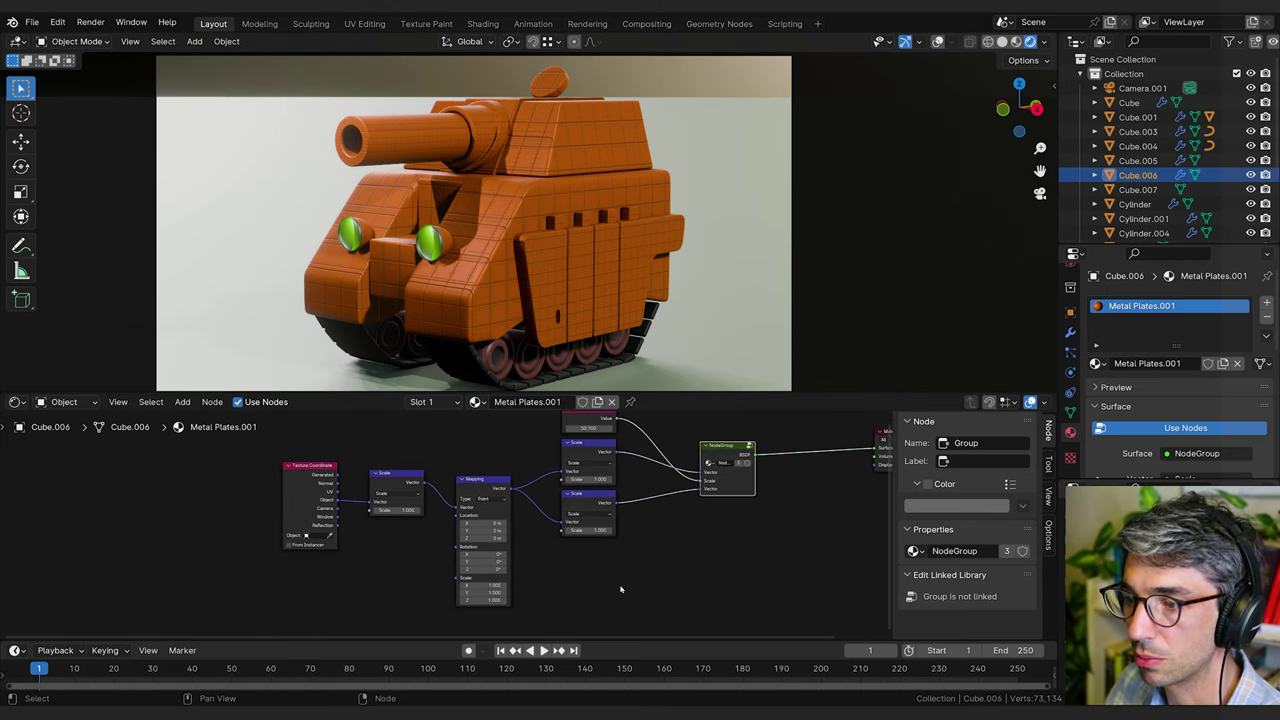
pyautogui.moveTo(533, 541); pyautogui.dragTo(583, 574, button='middle')
pyautogui.scroll(3, 560, 540)
pyautogui.moveTo(500, 498); pyautogui.dragTo(494, 432, button='middle')
pyautogui.moveTo(422, 472); pyautogui.dragTo(425, 497, button='middle')
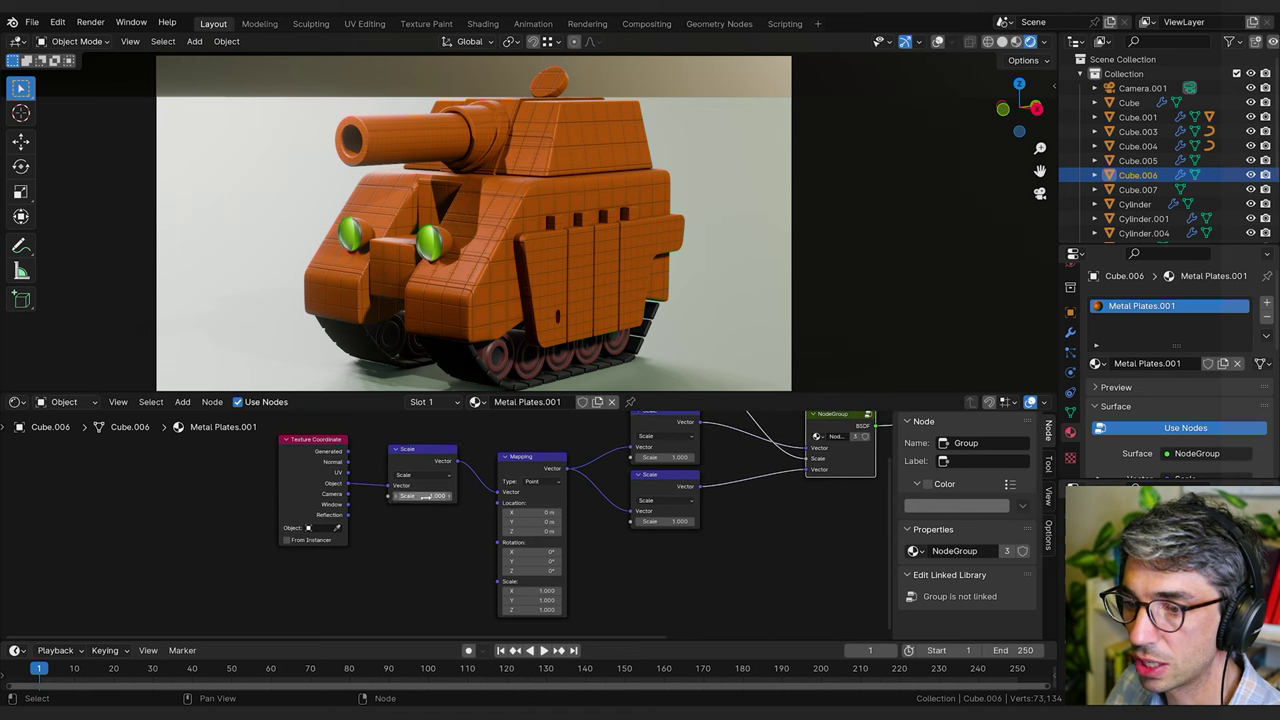
pyautogui.keyDown('shift'); pyautogui.moveTo(425, 496); pyautogui.dragTo(305, 496); pyautogui.keyUp('shift')
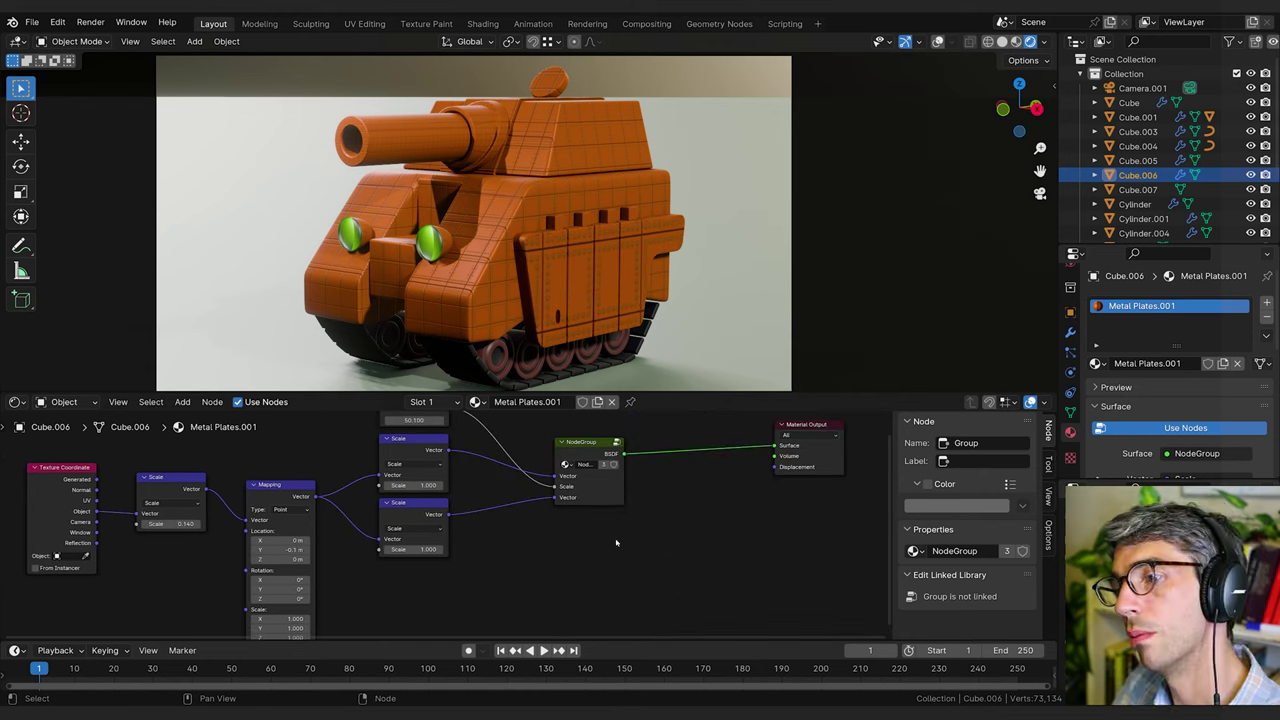
# Inside the node group, expose the Bump node's Distance as a group input by linking it to a new Group Input socket.
pyautogui.moveTo(637, 534); pyautogui.dragTo(671, 573, button='middle')
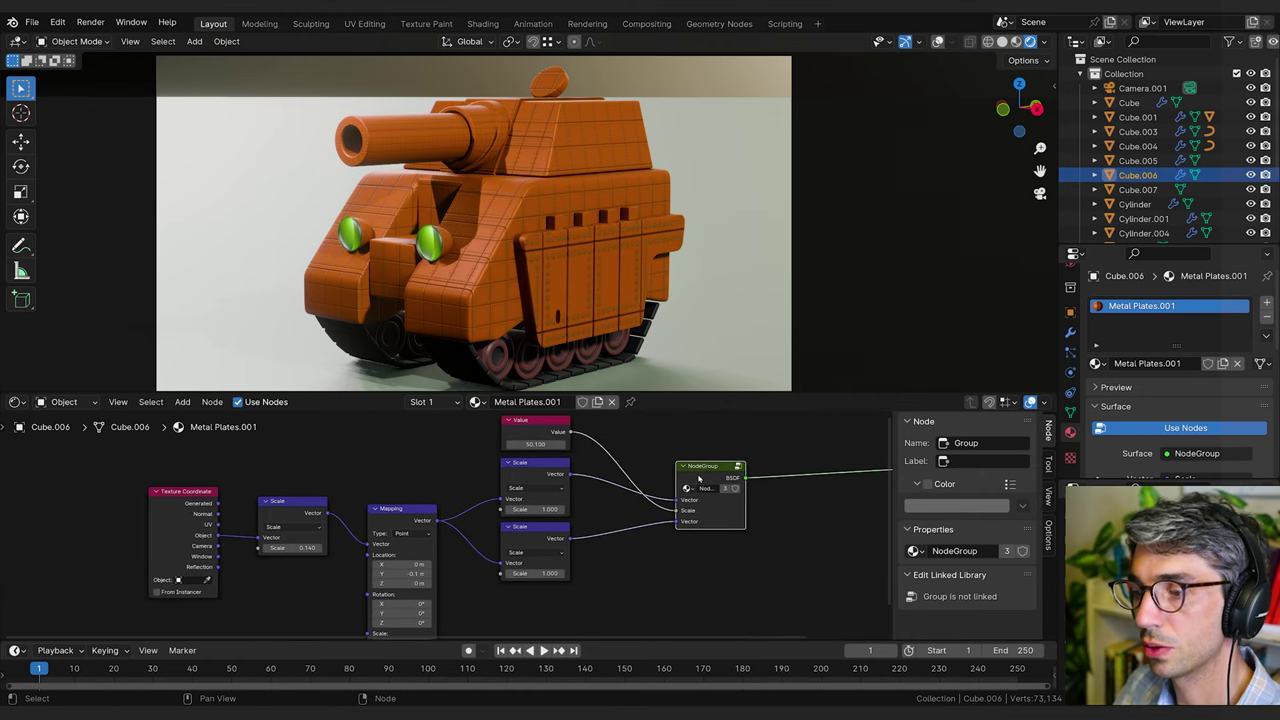
pyautogui.press('Tab')
pyautogui.scroll(-5, 548, 557)
pyautogui.scroll(4, 548, 557)
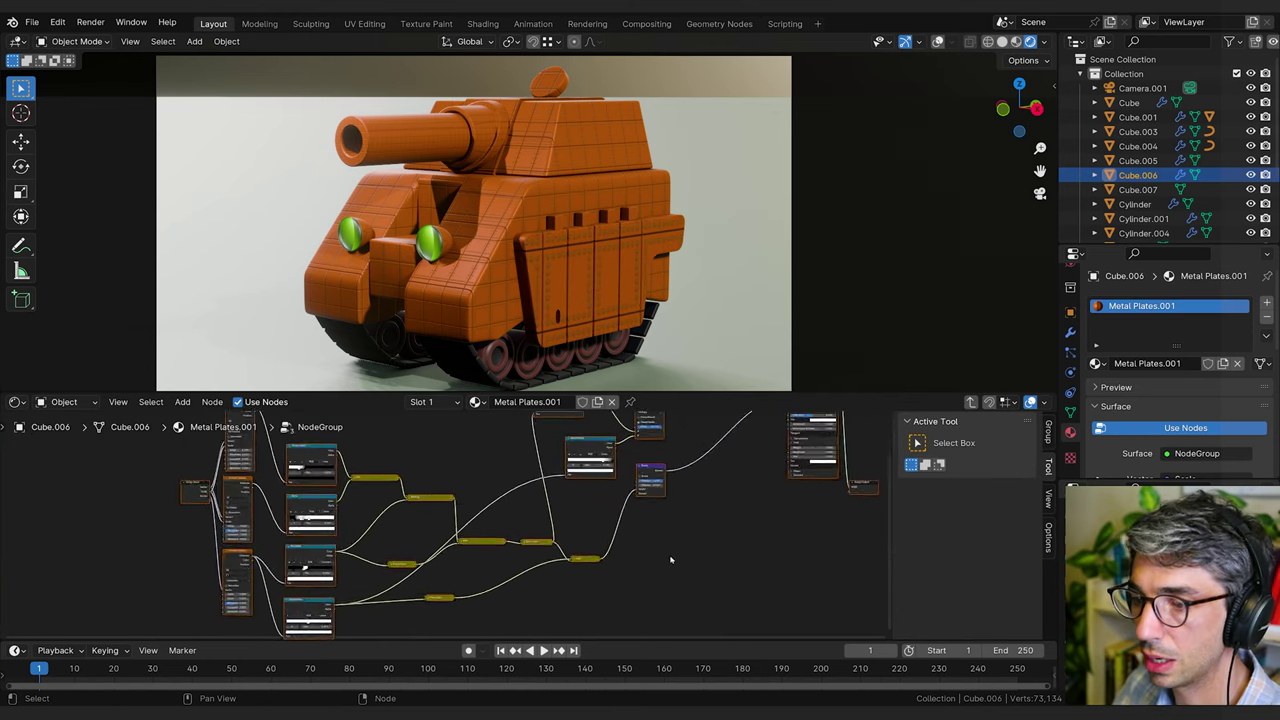
pyautogui.moveTo(677, 489); pyautogui.dragTo(746, 526, button='middle')
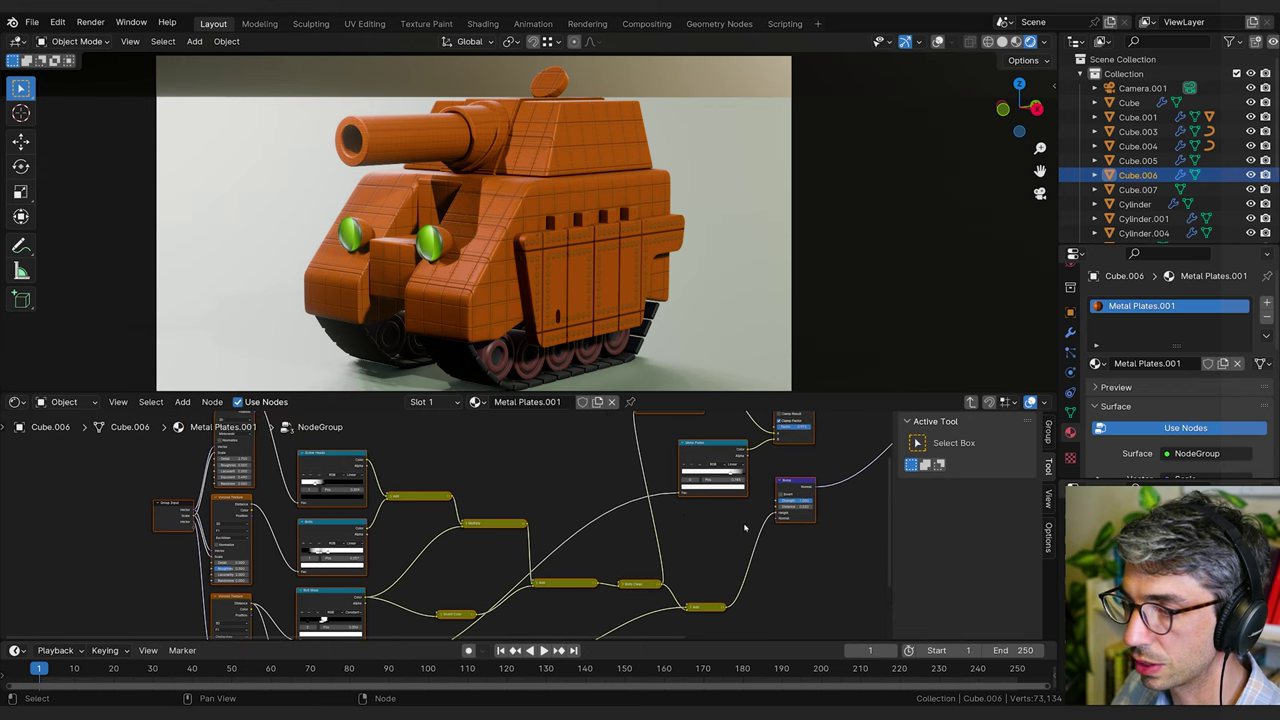
pyautogui.moveTo(499, 470); pyautogui.dragTo(551, 478, button='middle')
pyautogui.moveTo(215, 524); pyautogui.dragTo(193, 517, button='middle')
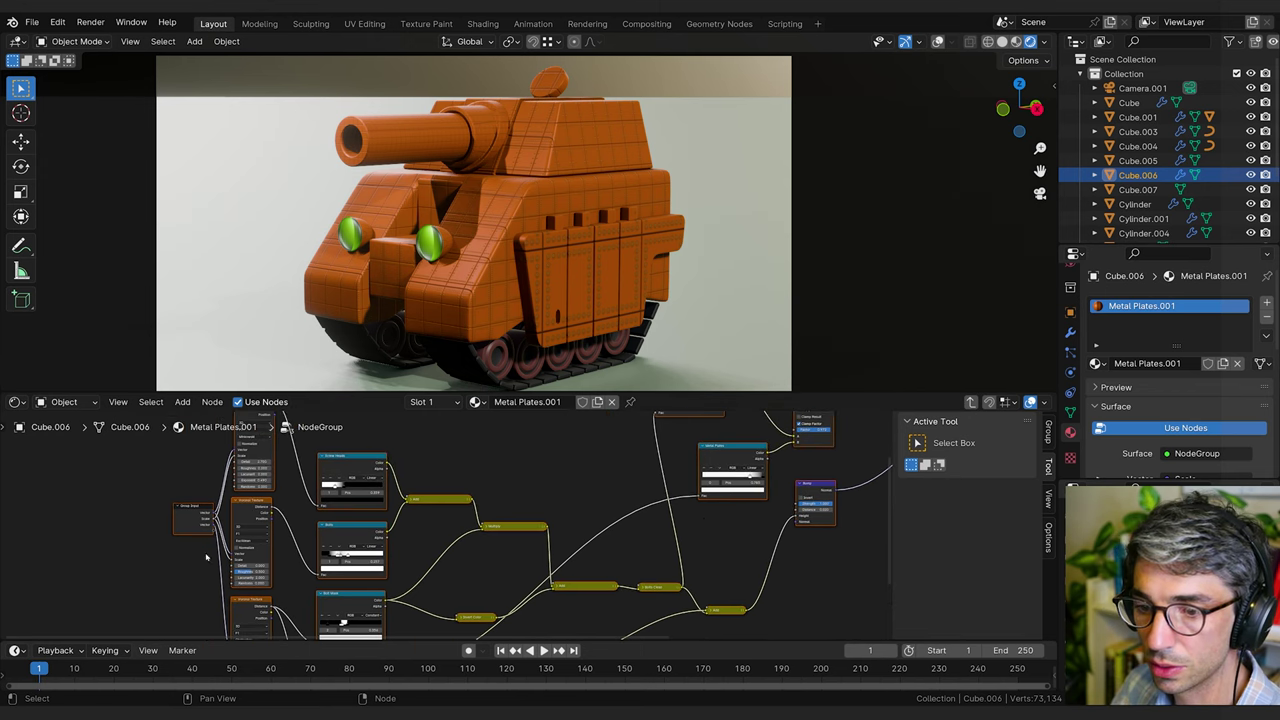
pyautogui.click(195, 515)
pyautogui.moveTo(187, 524); pyautogui.dragTo(800, 513)
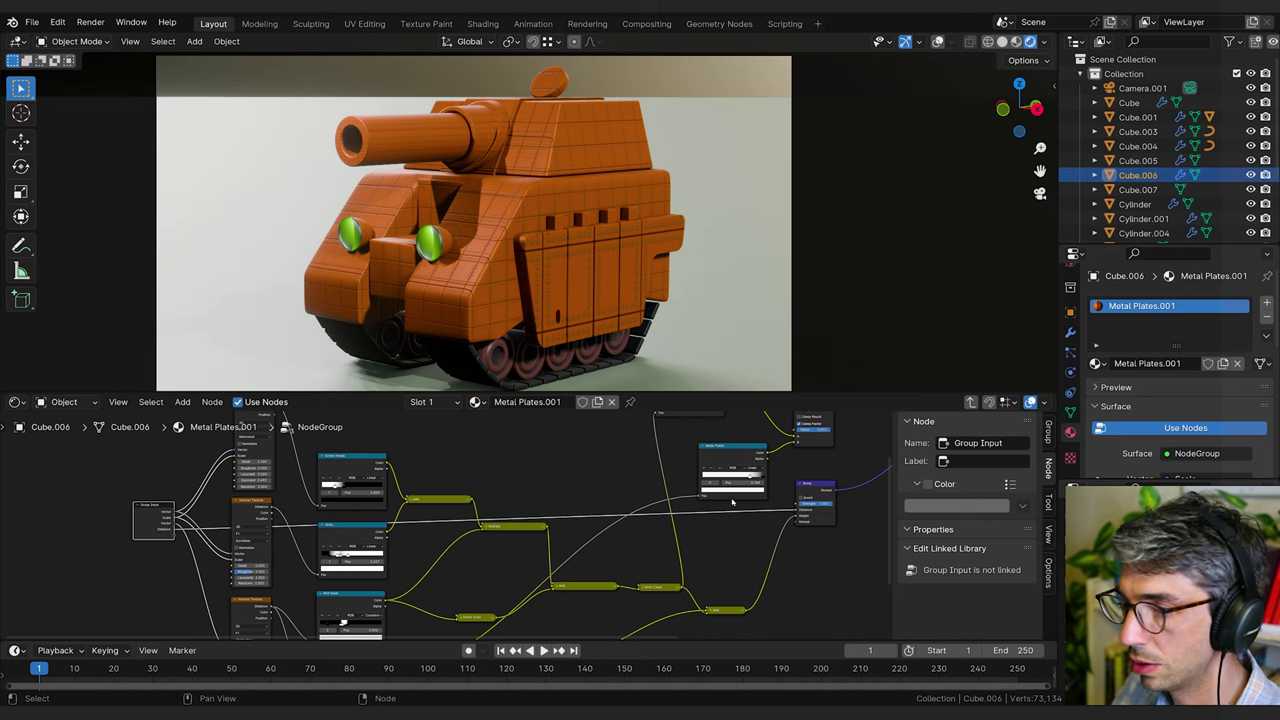
# Return to the Metal Plates.001 node tree and set the node group's Distance to 0.090.
pyautogui.press('Tab')
pyautogui.scroll(4, 565, 572)
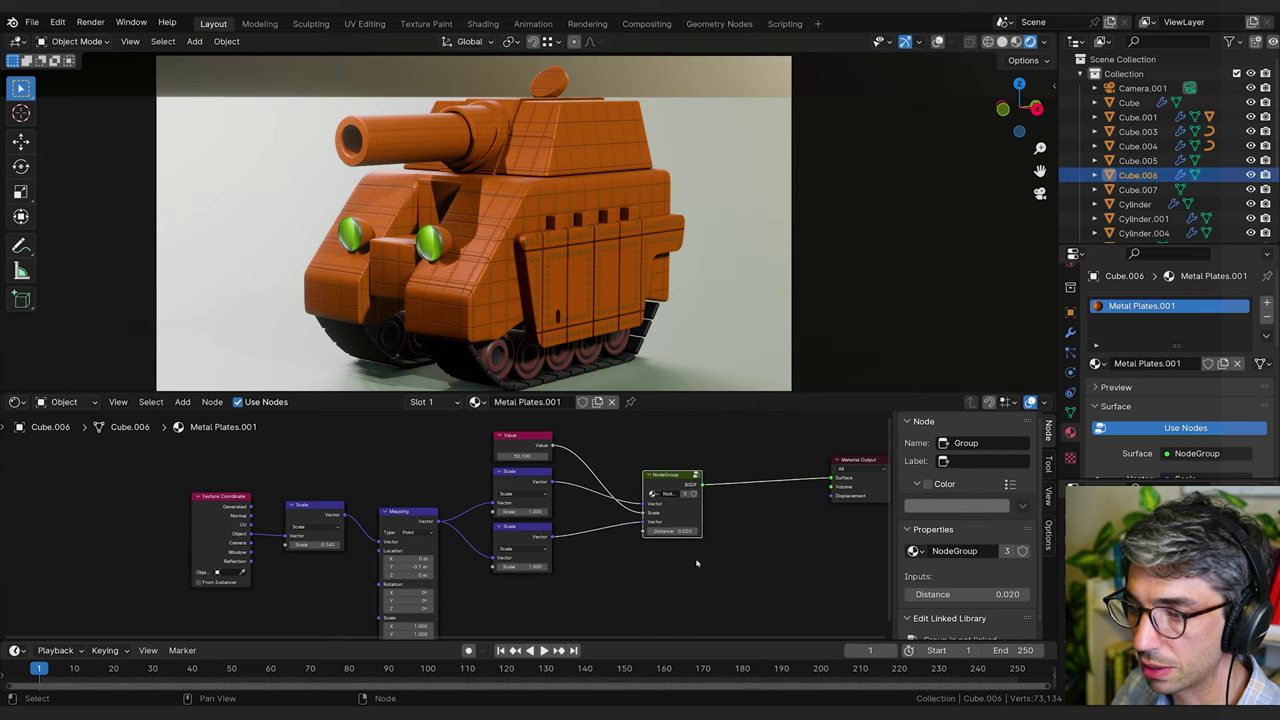
pyautogui.moveTo(697, 563); pyautogui.dragTo(507, 566, button='middle')
pyautogui.keyDown('shift'); pyautogui.moveTo(477, 533); pyautogui.dragTo(499, 533); pyautogui.keyUp('shift')
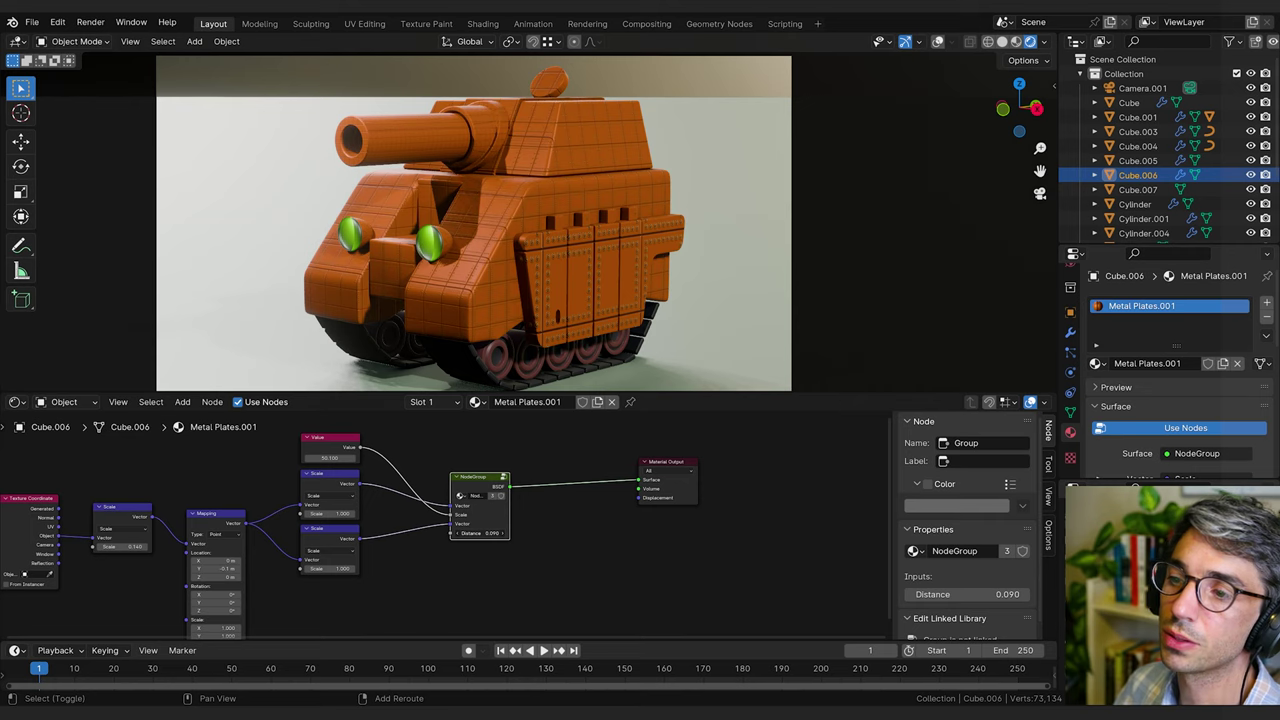